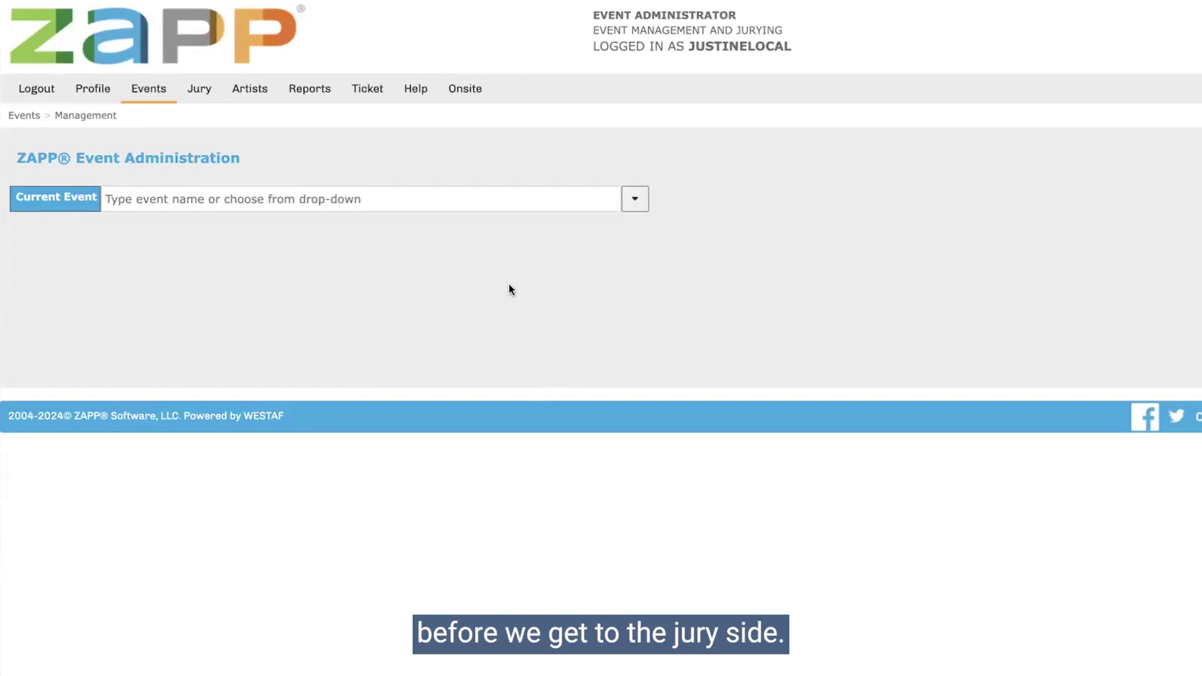
- Set ZAPP Webinar Demo Event as the current event
{"action": "left_click", "coordinate": [634, 199]}
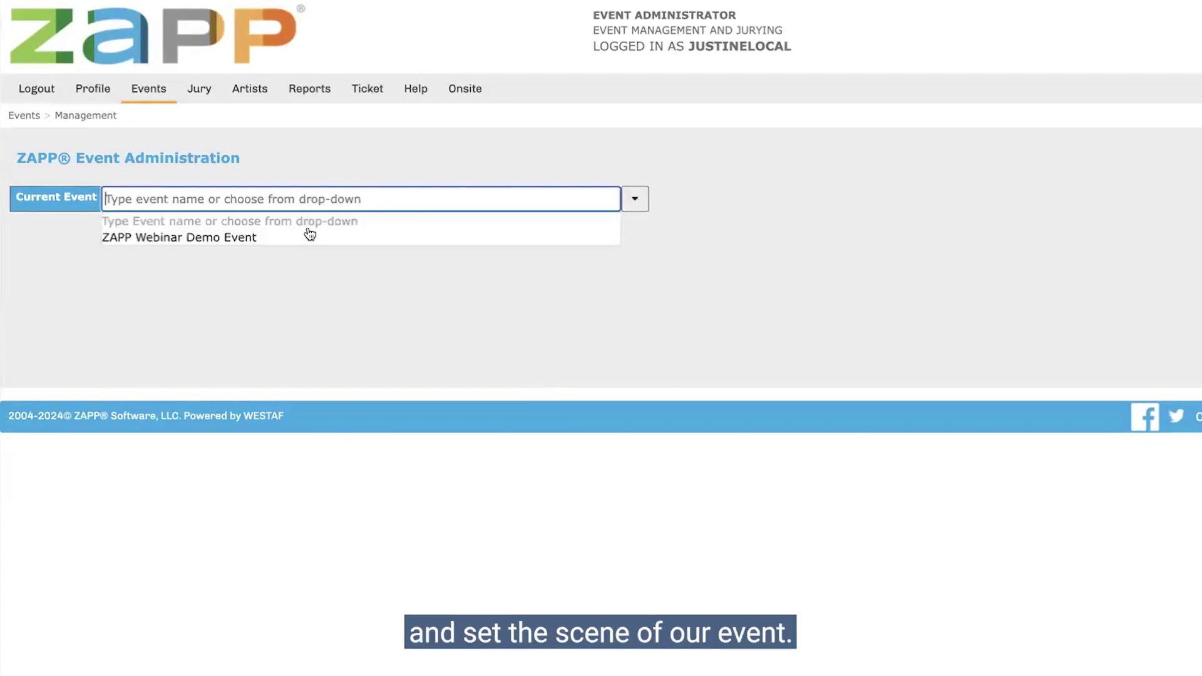
{"action": "left_click", "coordinate": [222, 238]}
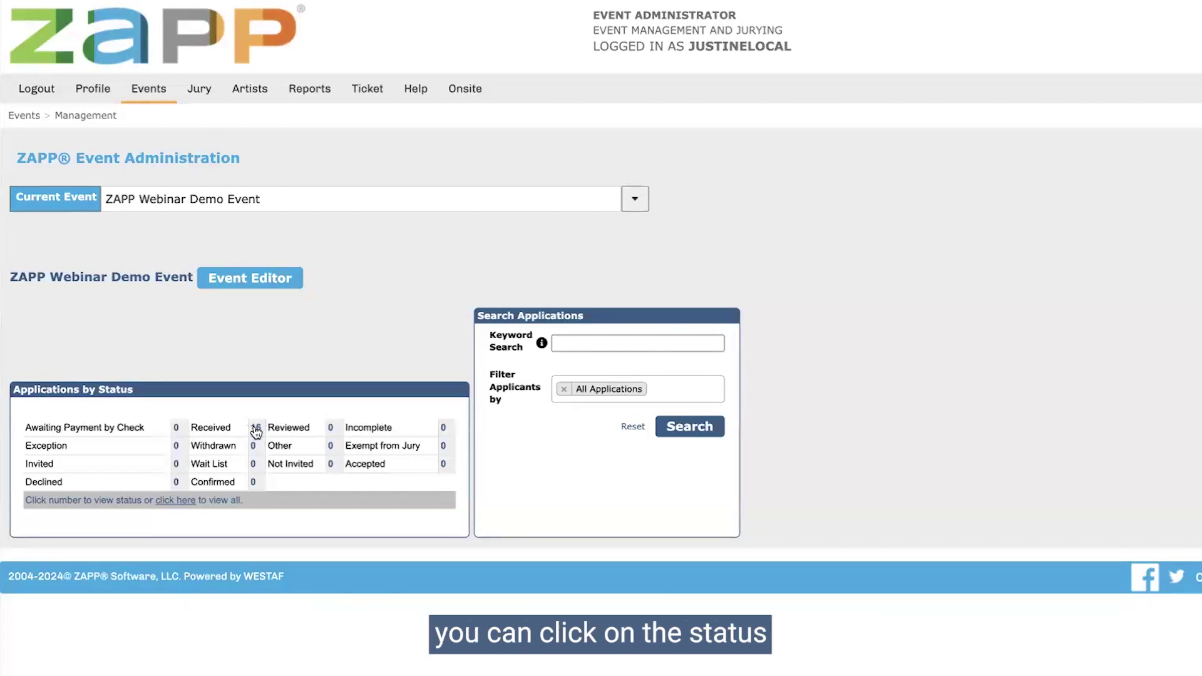
- Show all 16 event applications and scroll through the table
{"action": "left_click", "coordinate": [179, 500]}
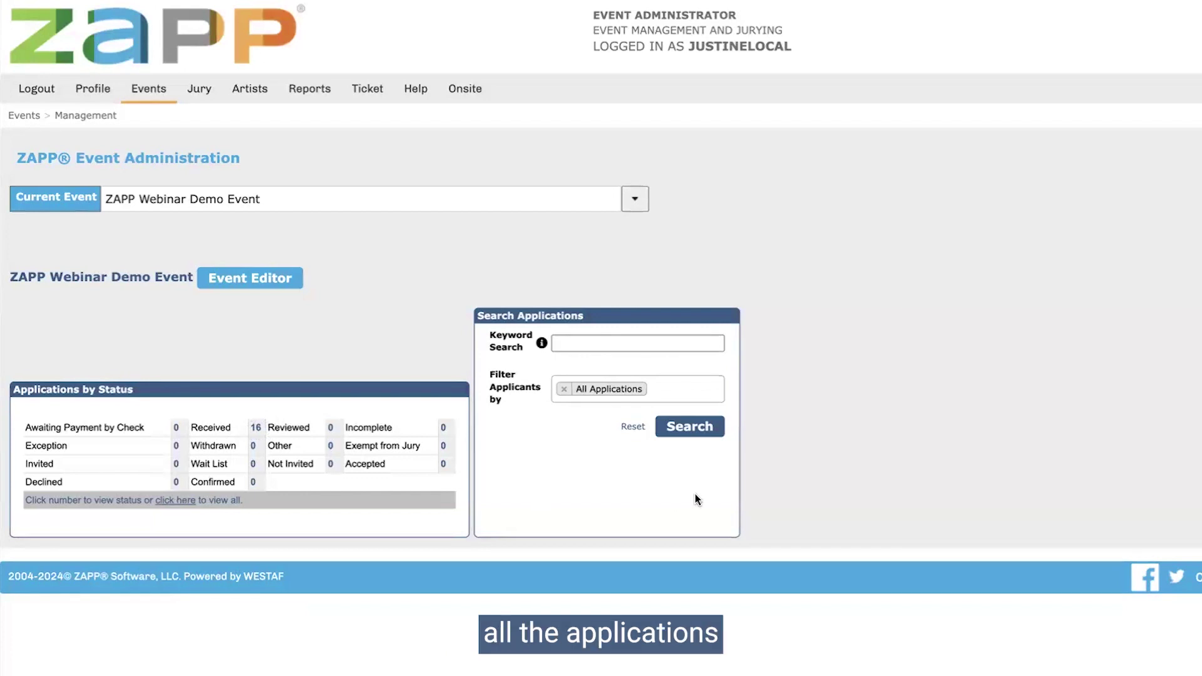
{"action": "scroll", "coordinate": [695, 493], "scroll_direction": "down", "scroll_amount": 1}
{"action": "scroll", "coordinate": [695, 494], "scroll_direction": "down", "scroll_amount": 7}
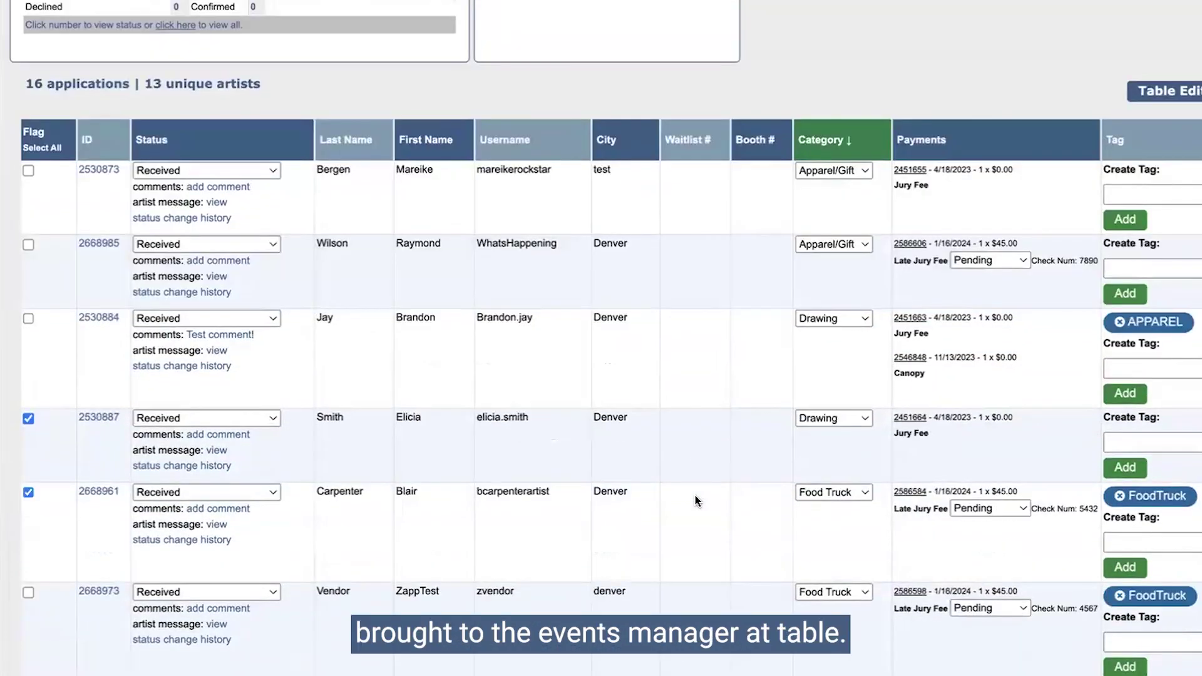
{"action": "scroll", "coordinate": [695, 497], "scroll_direction": "down", "scroll_amount": 1}
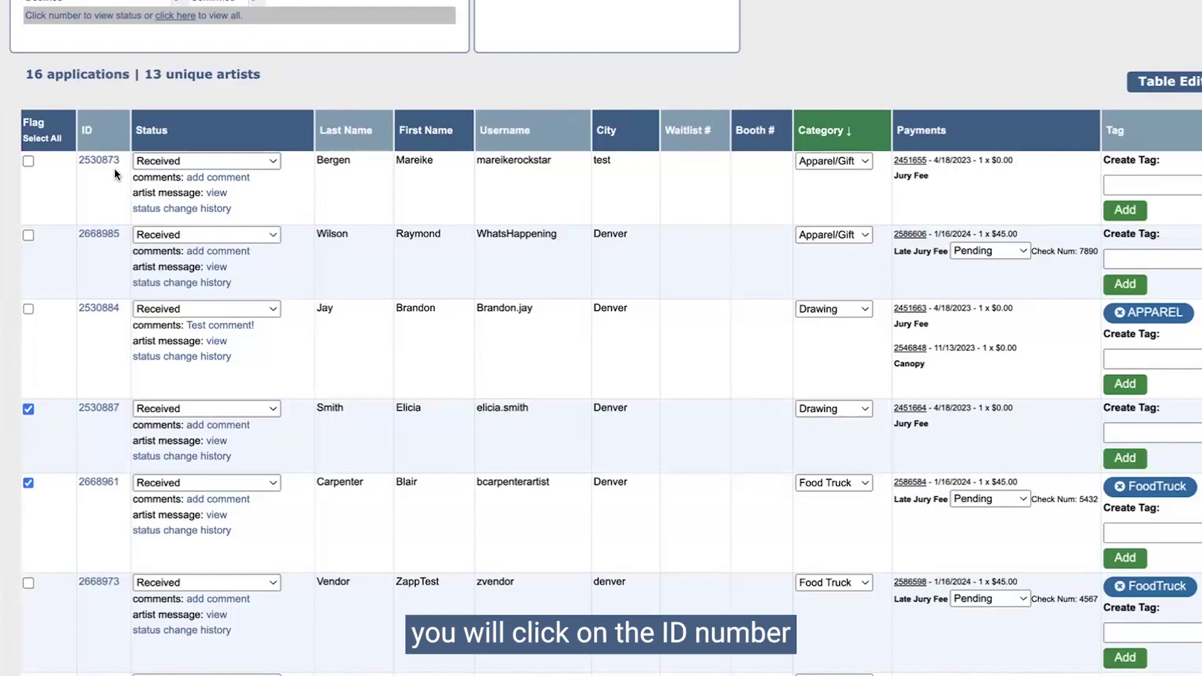
- Open the first application in the Artist Viewer and review its details, artwork and payments
{"action": "left_click", "coordinate": [91, 161]}
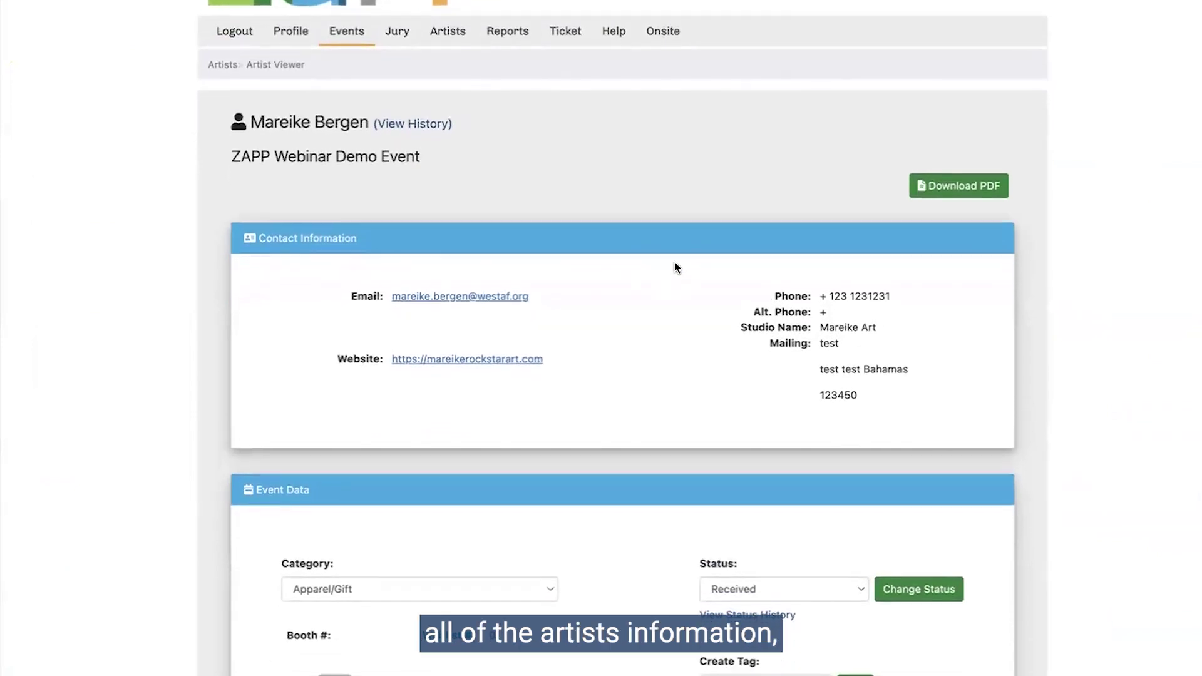
{"action": "scroll", "coordinate": [550, 301], "scroll_direction": "down", "scroll_amount": 3}
{"action": "scroll", "coordinate": [550, 306], "scroll_direction": "down", "scroll_amount": 2}
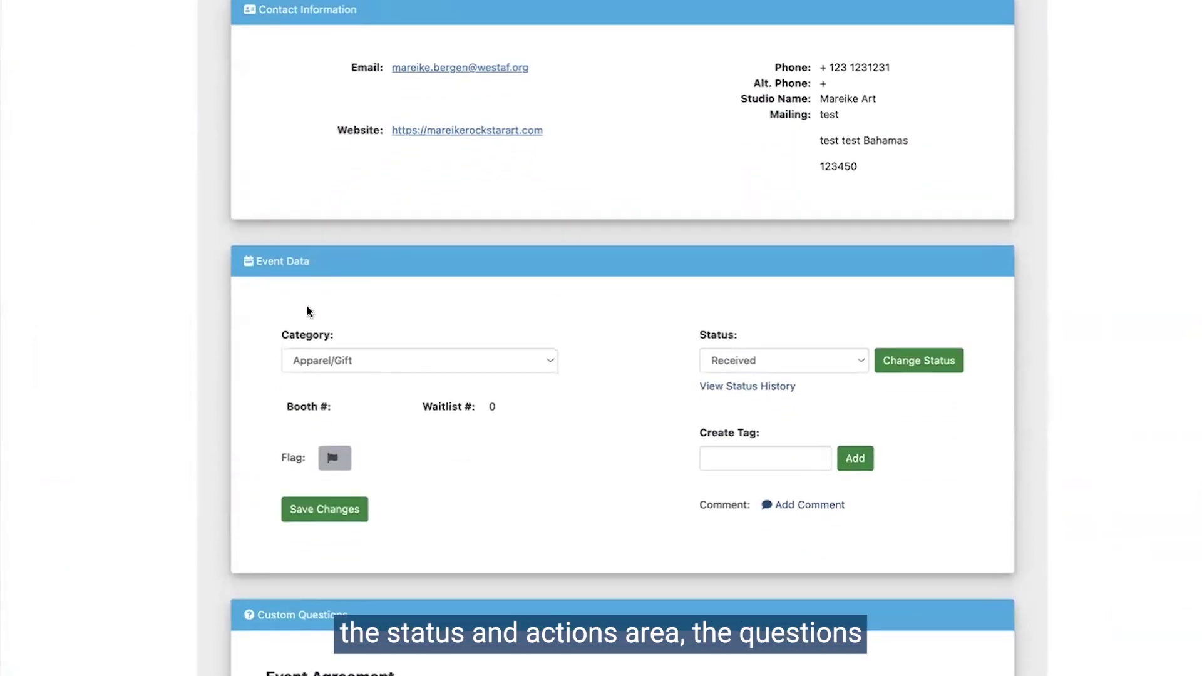
{"action": "scroll", "coordinate": [716, 491], "scroll_direction": "down", "scroll_amount": 7}
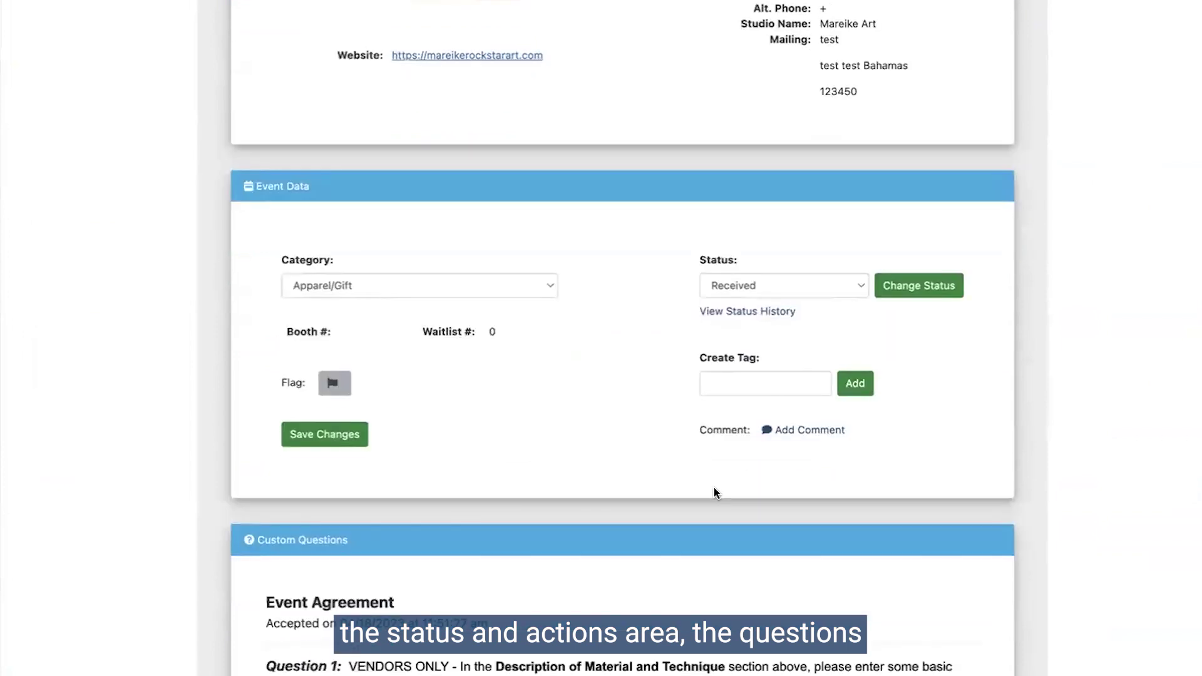
{"action": "scroll", "coordinate": [674, 478], "scroll_direction": "down", "scroll_amount": 2}
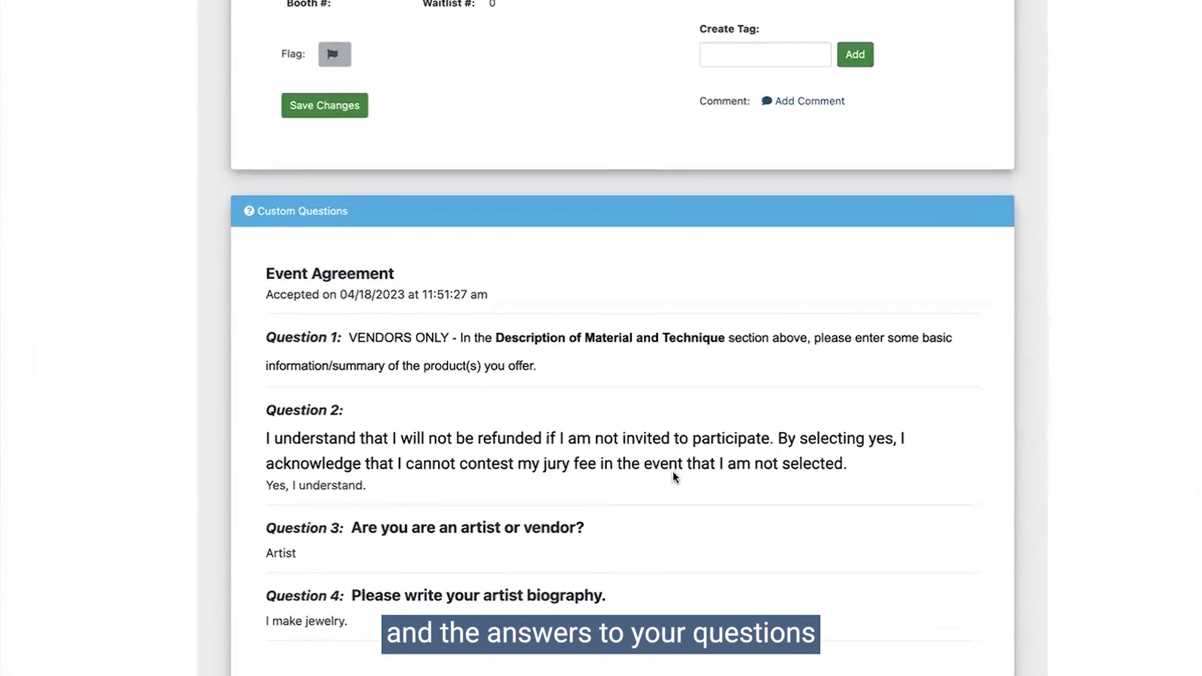
{"action": "scroll", "coordinate": [674, 477], "scroll_direction": "down", "scroll_amount": 6}
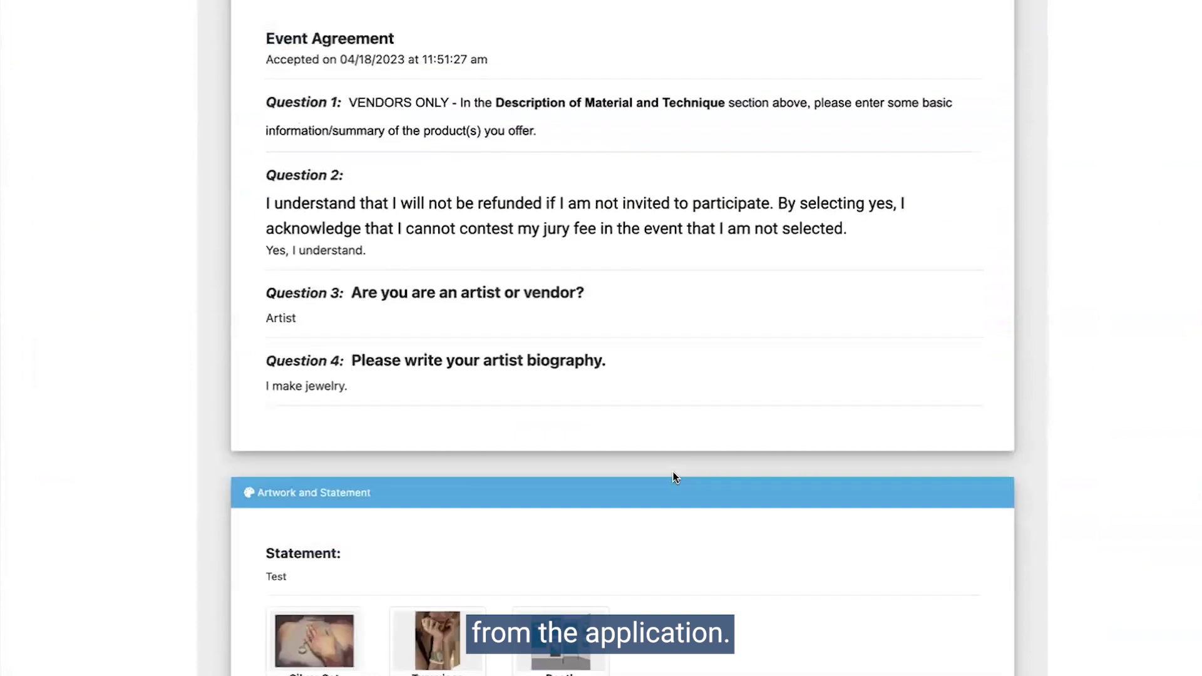
{"action": "scroll", "coordinate": [318, 505], "scroll_direction": "down", "scroll_amount": 1}
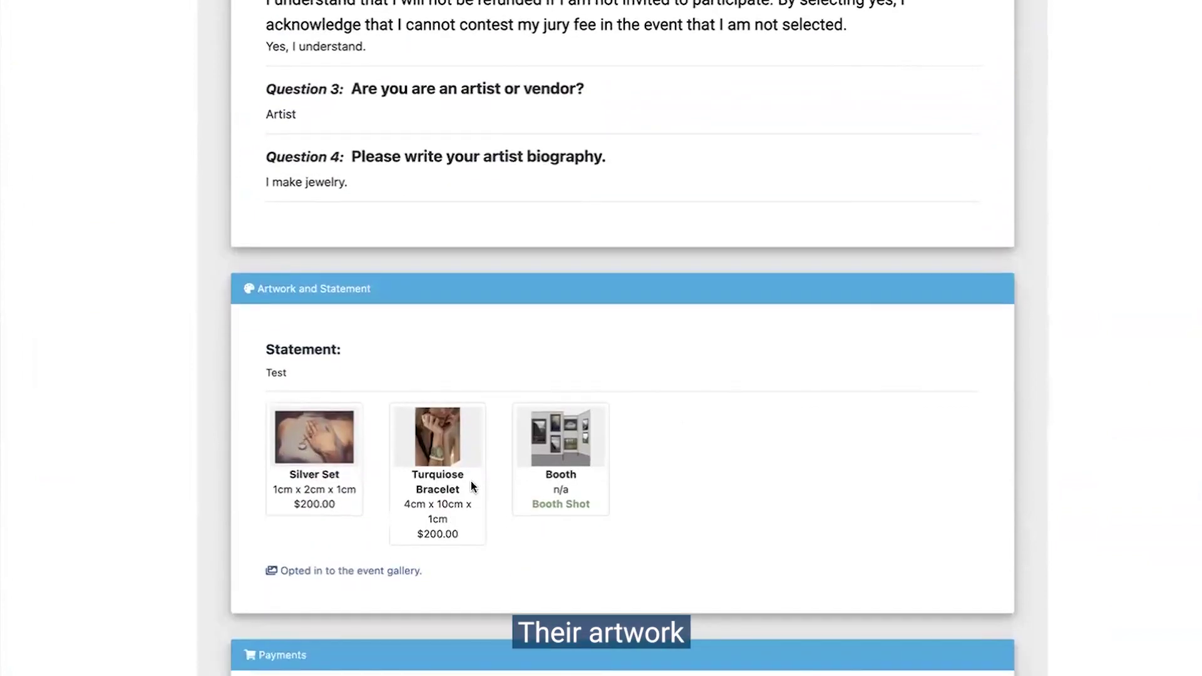
{"action": "scroll", "coordinate": [560, 448], "scroll_direction": "down", "scroll_amount": 4}
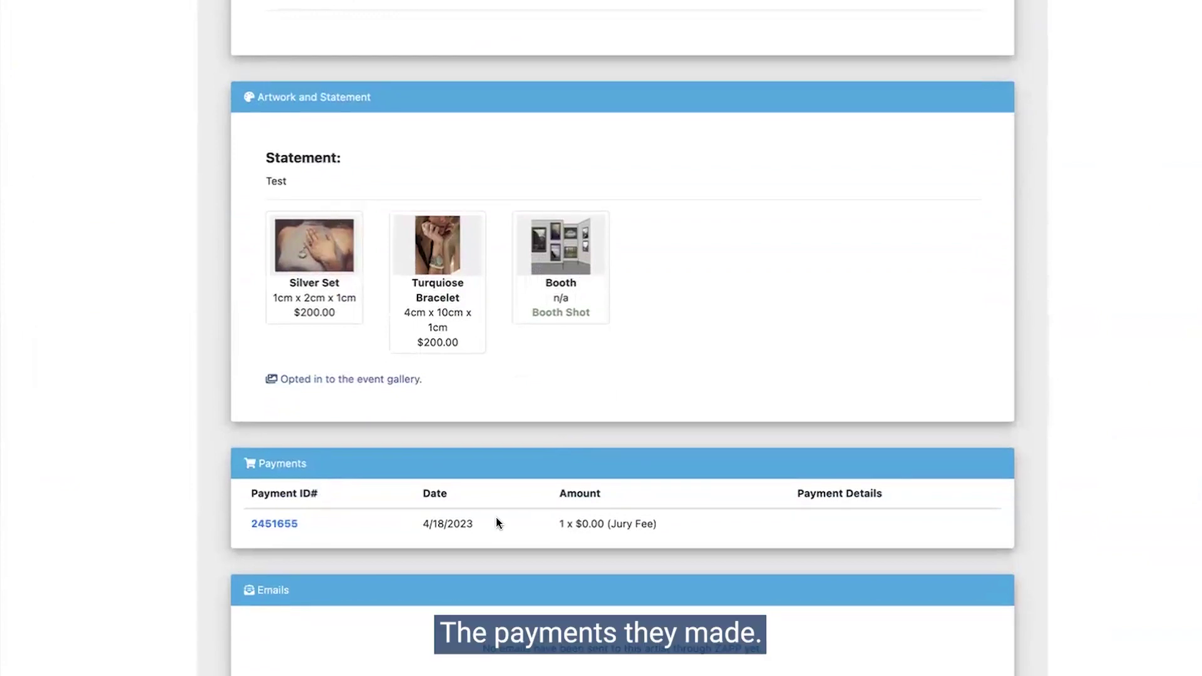
{"action": "scroll", "coordinate": [496, 520], "scroll_direction": "down", "scroll_amount": 3}
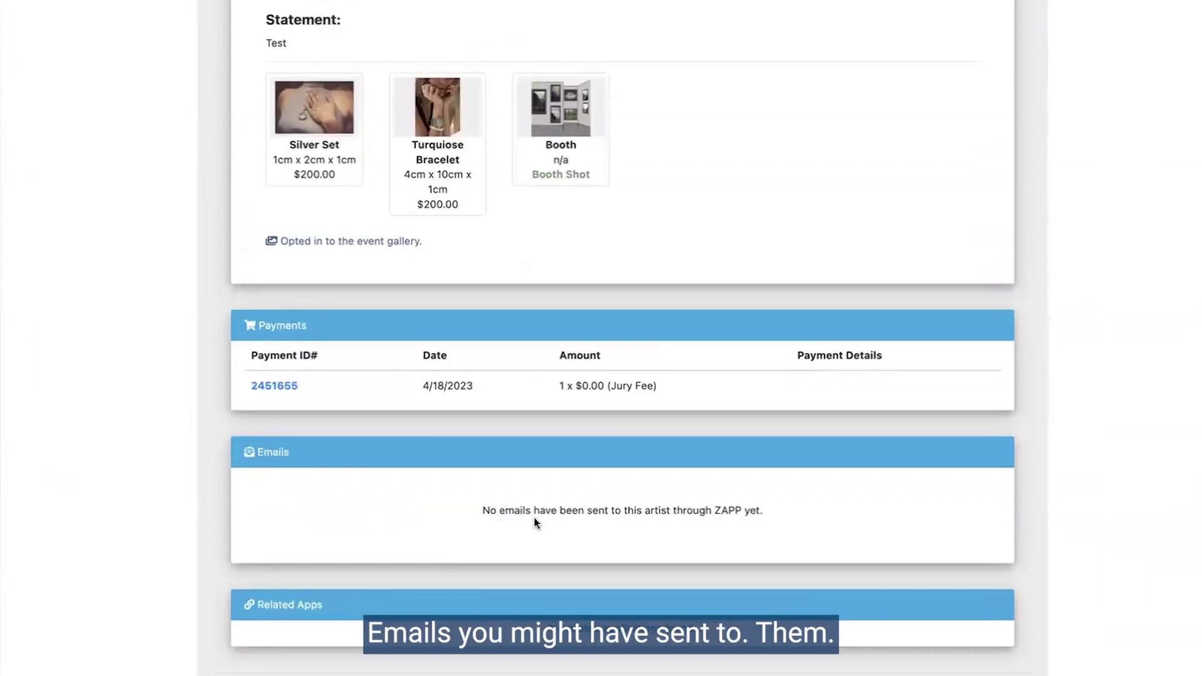
{"action": "scroll", "coordinate": [403, 571], "scroll_direction": "down", "scroll_amount": 3}
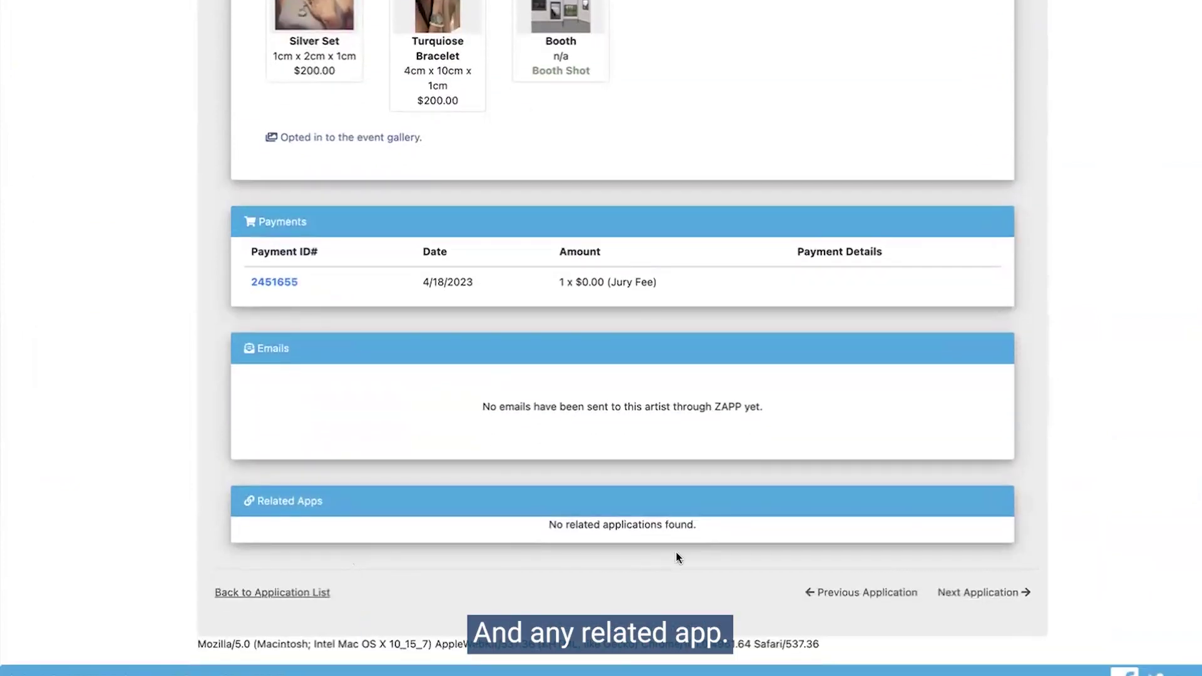
{"action": "scroll", "coordinate": [677, 552], "scroll_direction": "up", "scroll_amount": 7}
{"action": "scroll", "coordinate": [651, 514], "scroll_direction": "up", "scroll_amount": 6}
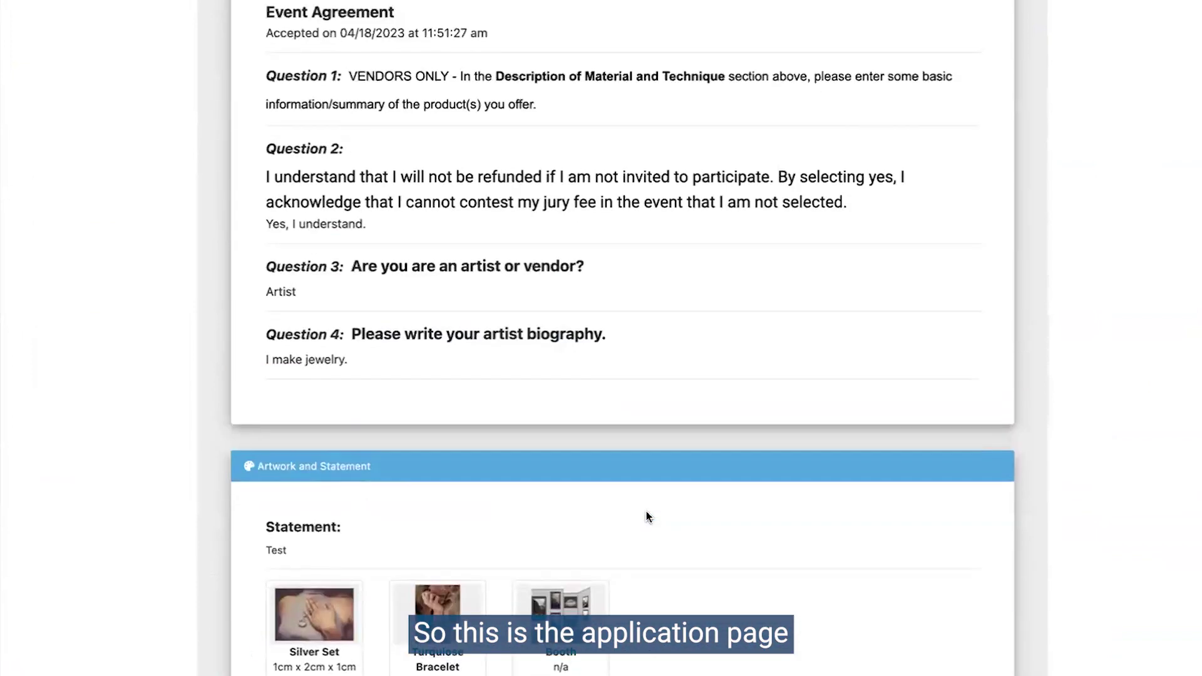
{"action": "scroll", "coordinate": [645, 511], "scroll_direction": "up", "scroll_amount": 5}
{"action": "scroll", "coordinate": [648, 512], "scroll_direction": "up", "scroll_amount": 10}
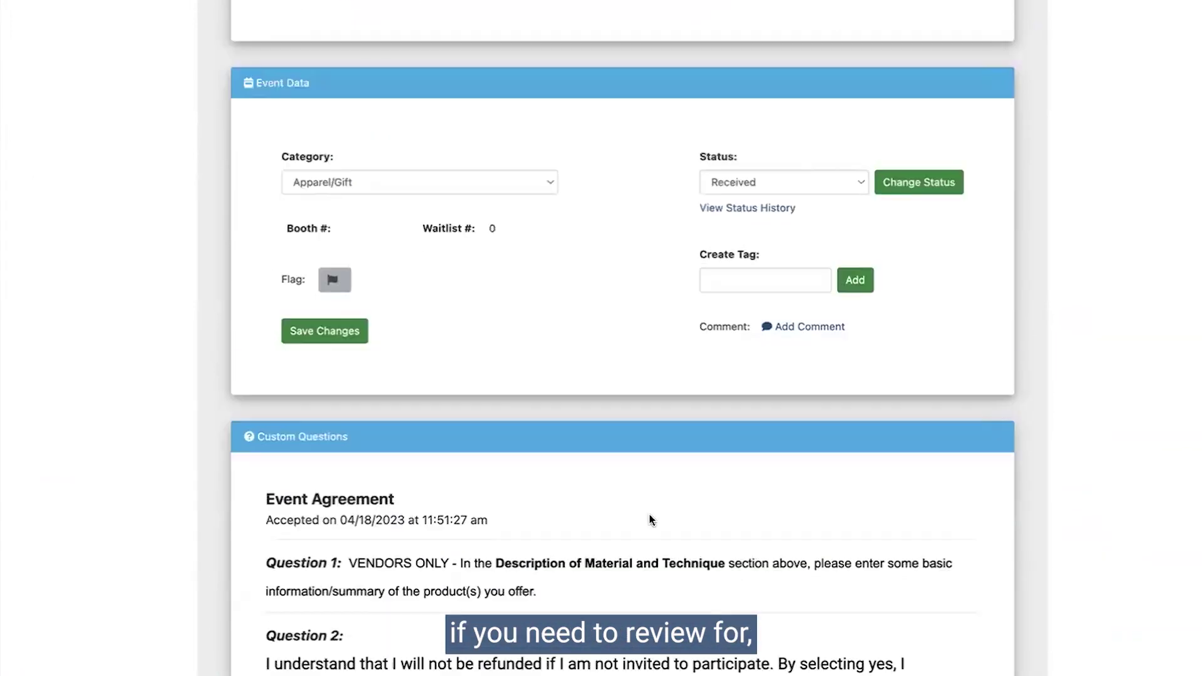
{"action": "scroll", "coordinate": [651, 514], "scroll_direction": "up", "scroll_amount": 2}
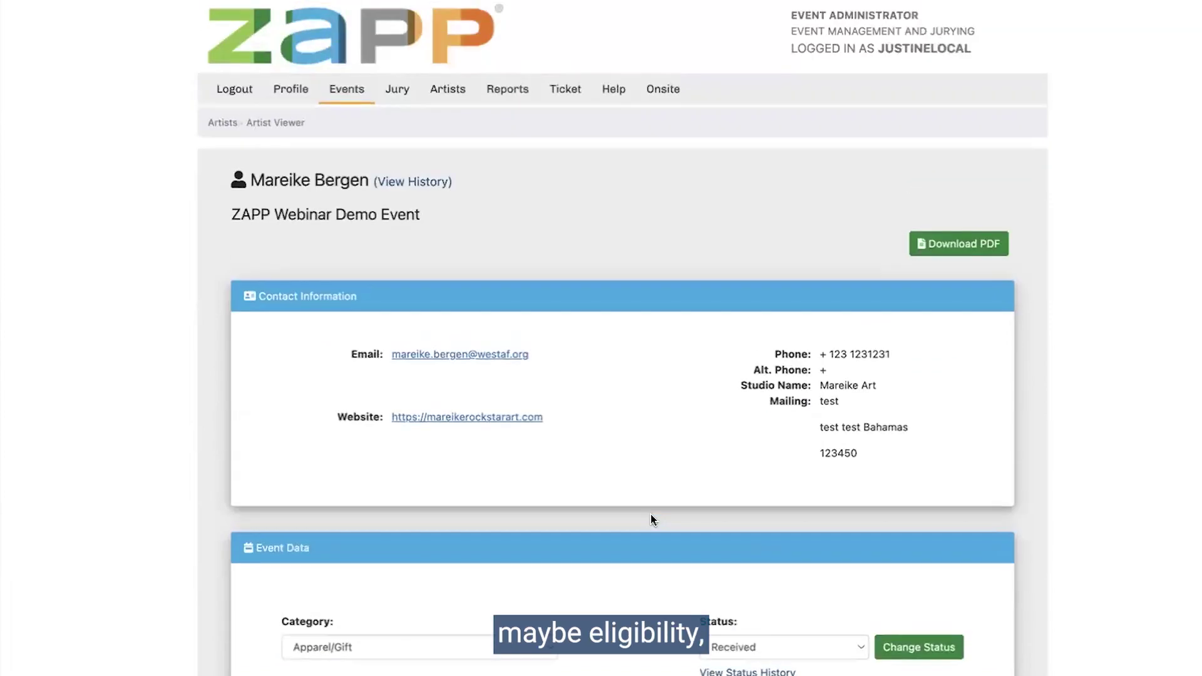
{"action": "scroll", "coordinate": [651, 514], "scroll_direction": "down", "scroll_amount": 6}
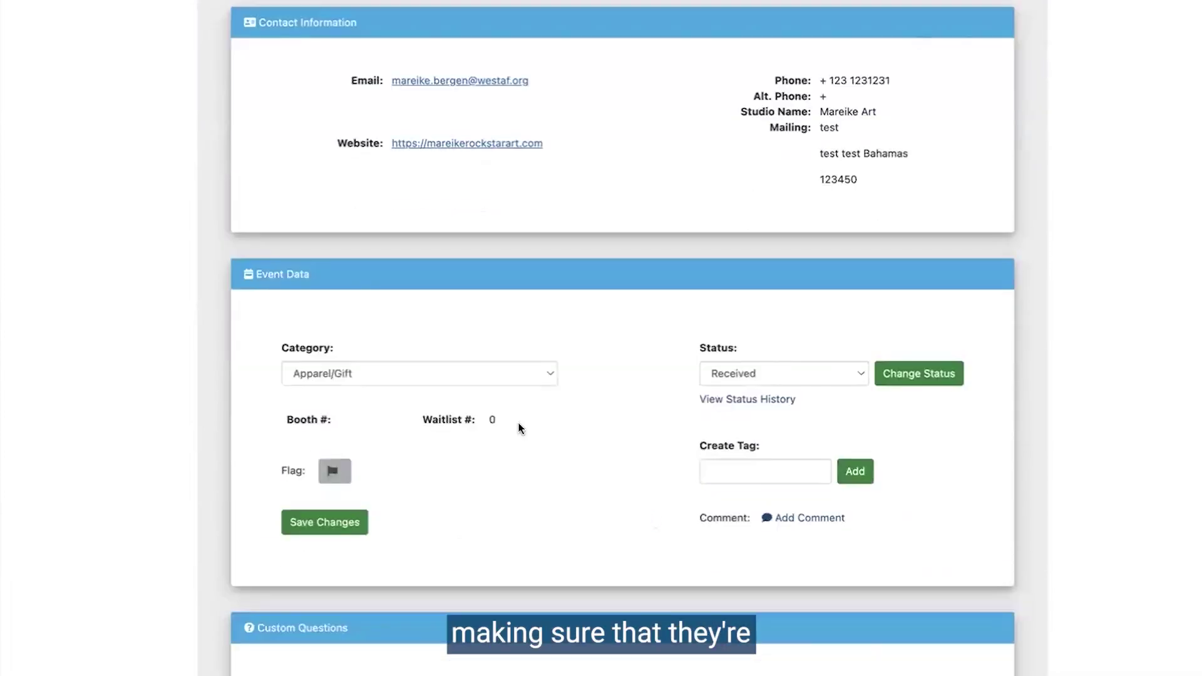
{"action": "left_click", "coordinate": [328, 373]}
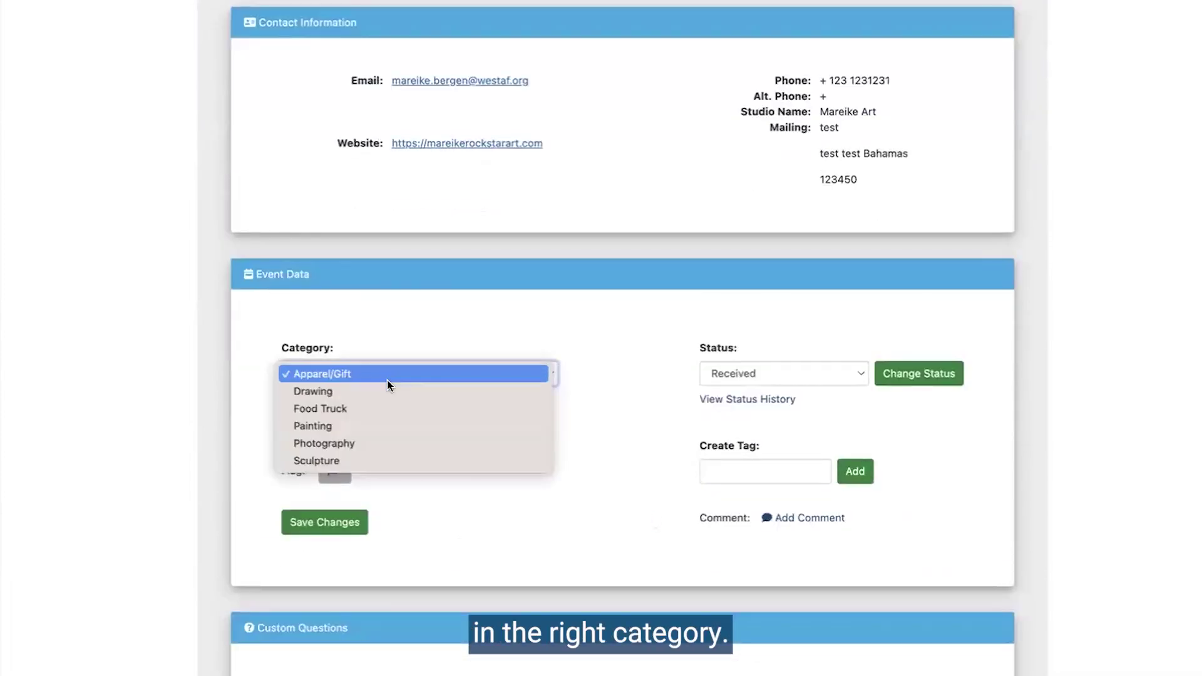
{"action": "left_click", "coordinate": [582, 419]}
{"action": "scroll", "coordinate": [381, 440], "scroll_direction": "down", "scroll_amount": 4}
{"action": "scroll", "coordinate": [381, 440], "scroll_direction": "down", "scroll_amount": 10}
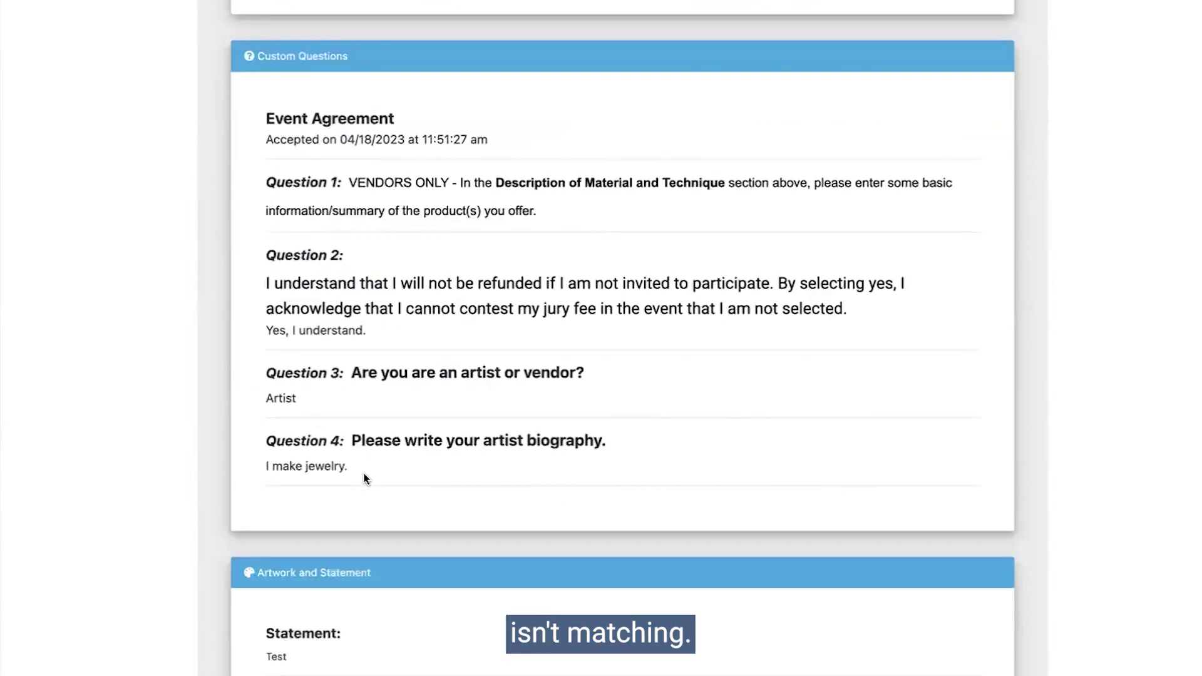
{"action": "scroll", "coordinate": [528, 411], "scroll_direction": "up", "scroll_amount": 1}
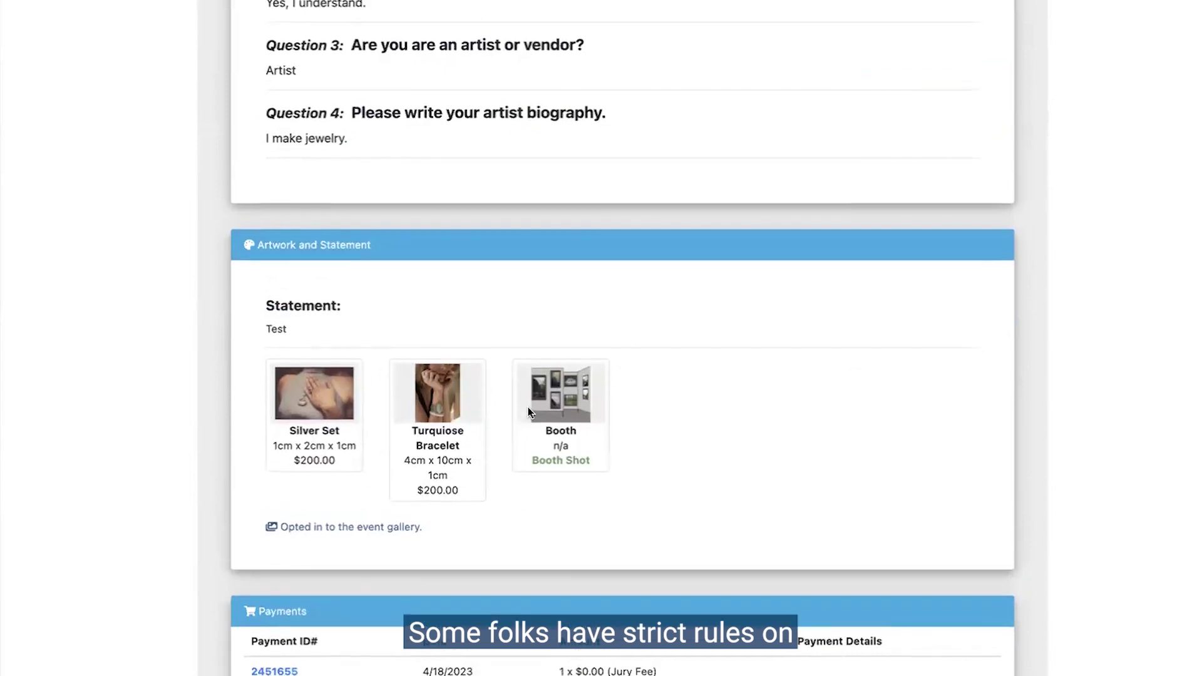
{"action": "scroll", "coordinate": [542, 357], "scroll_direction": "up", "scroll_amount": 11}
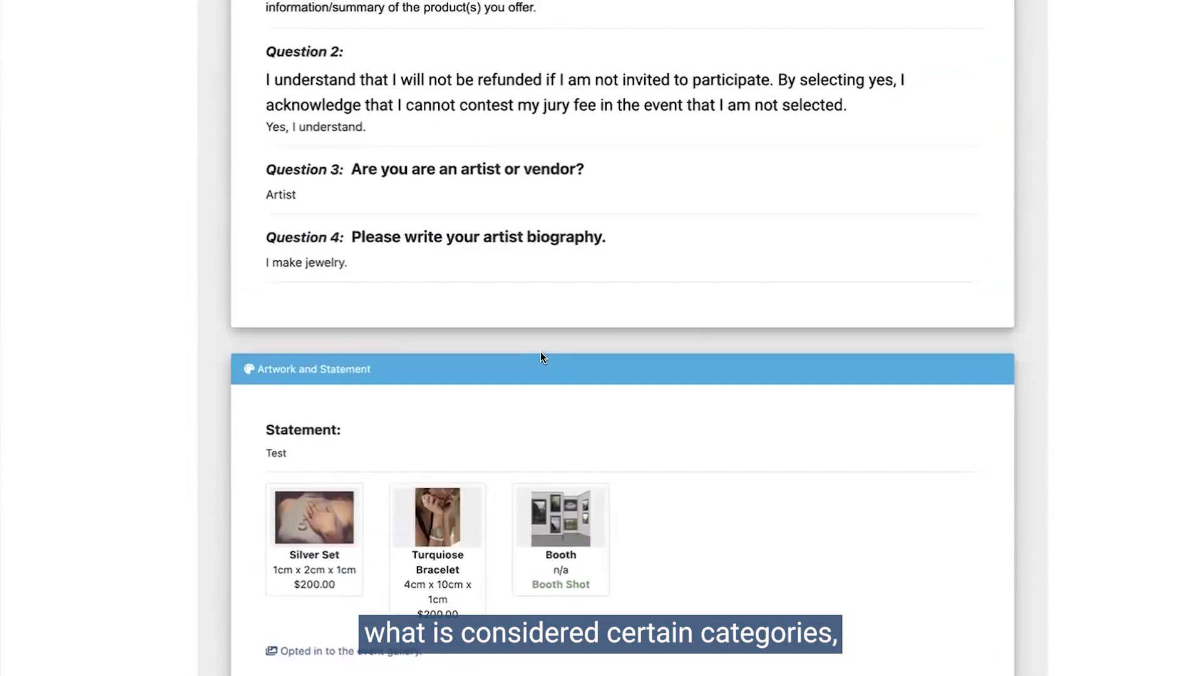
{"action": "left_click", "coordinate": [383, 152]}
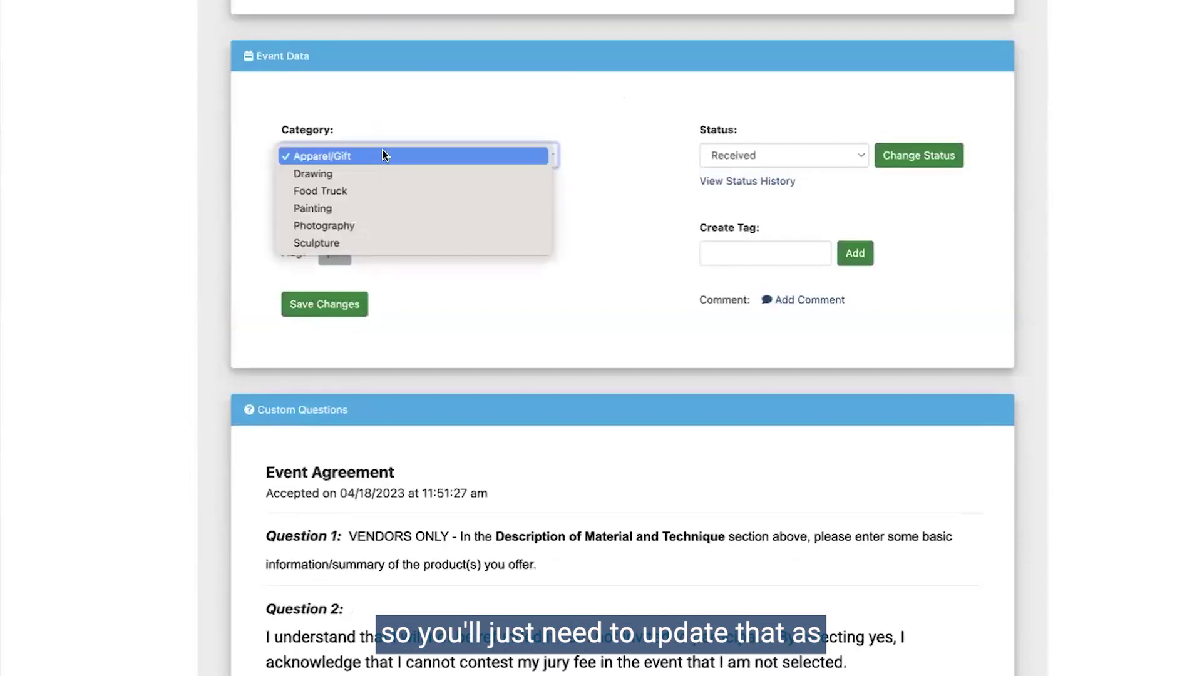
{"action": "left_click", "coordinate": [584, 141]}
{"action": "scroll", "coordinate": [607, 246], "scroll_direction": "down", "scroll_amount": 5}
{"action": "scroll", "coordinate": [613, 259], "scroll_direction": "down", "scroll_amount": 1}
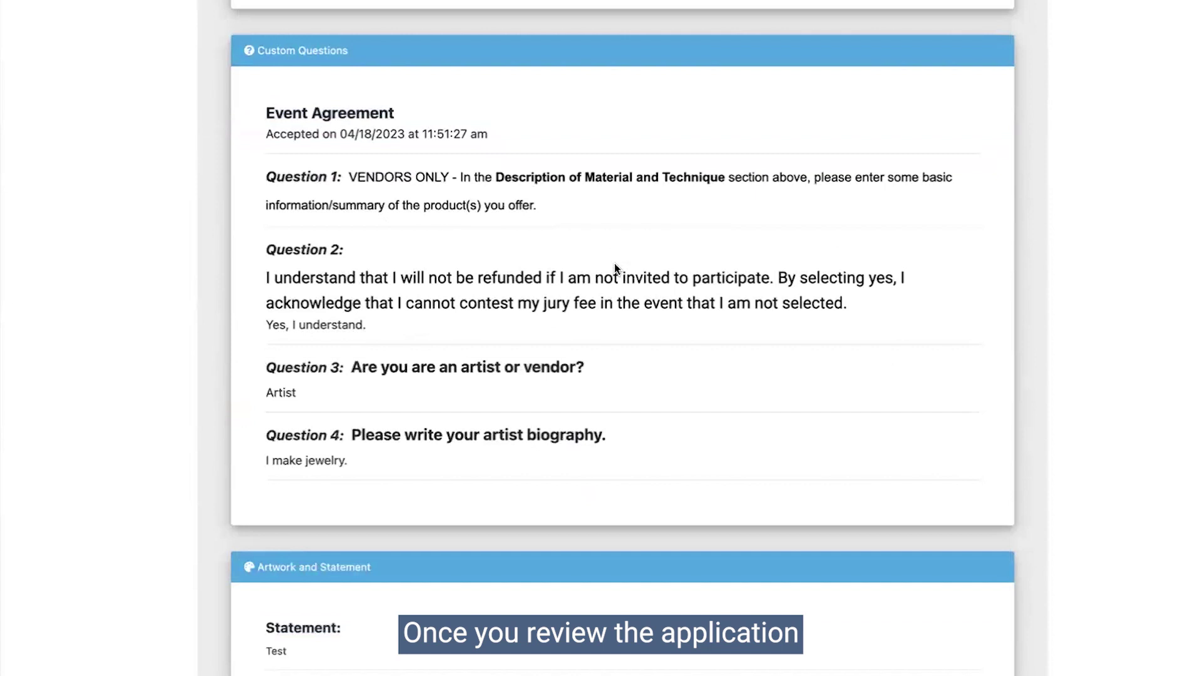
{"action": "scroll", "coordinate": [601, 269], "scroll_direction": "up", "scroll_amount": 13}
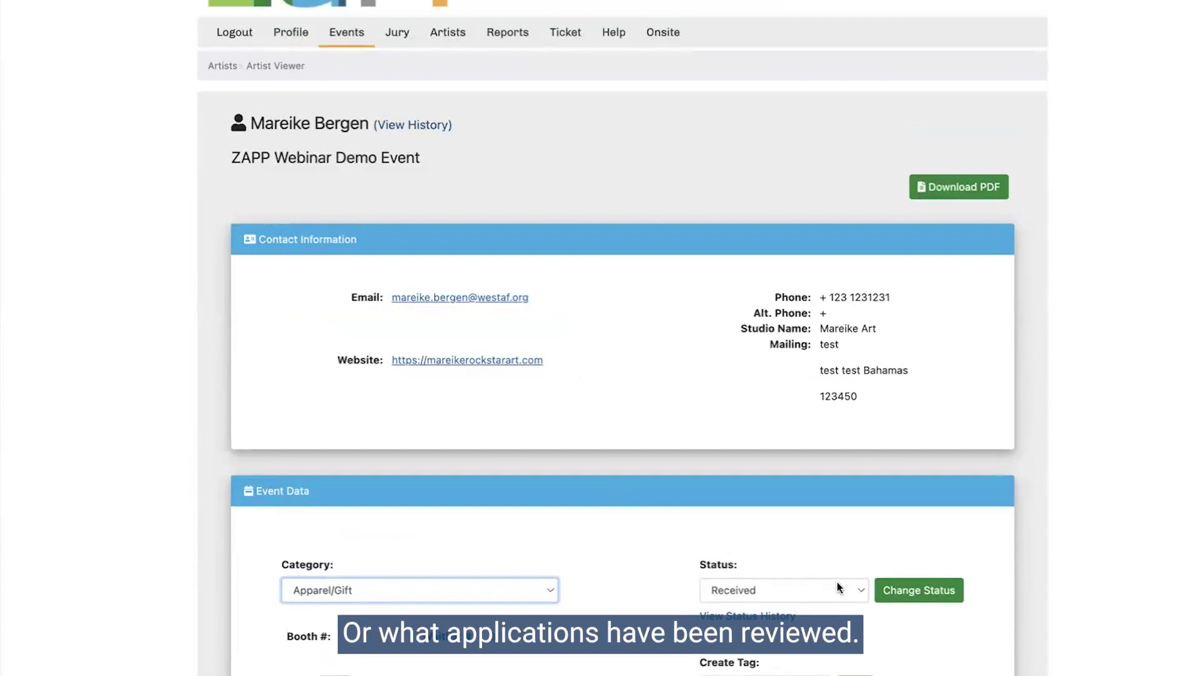
{"action": "scroll", "coordinate": [813, 576], "scroll_direction": "down", "scroll_amount": 3}
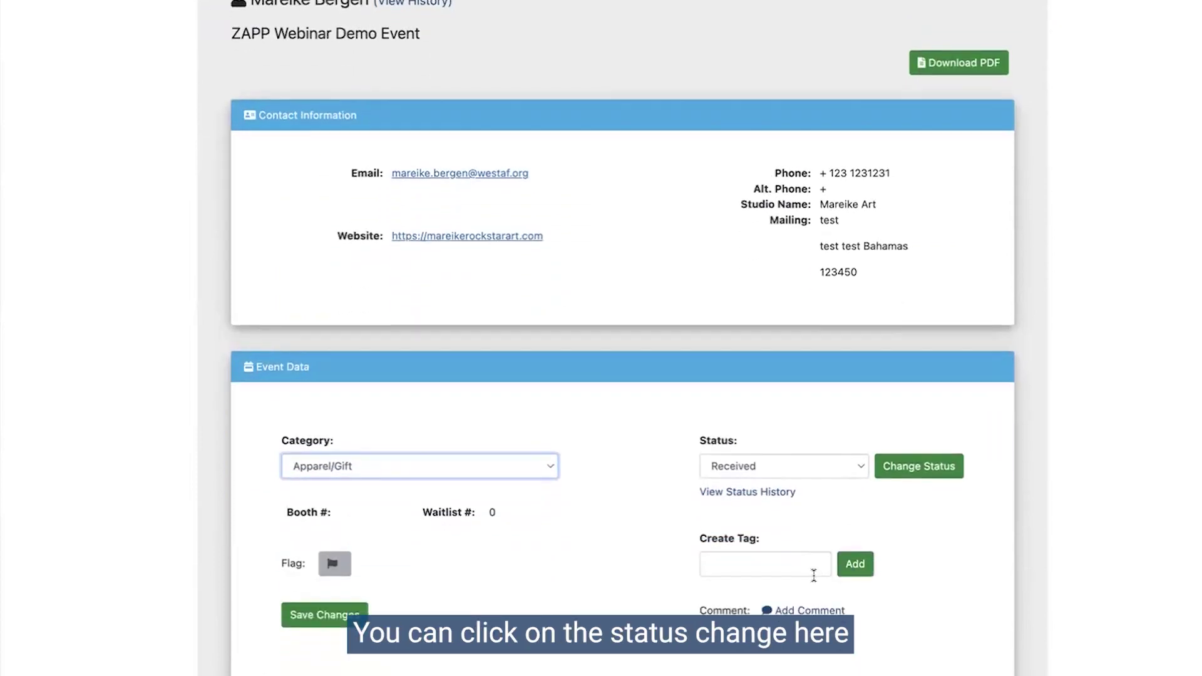
- Change the open application's status from Received to Reviewed
{"action": "left_click", "coordinate": [796, 470]}
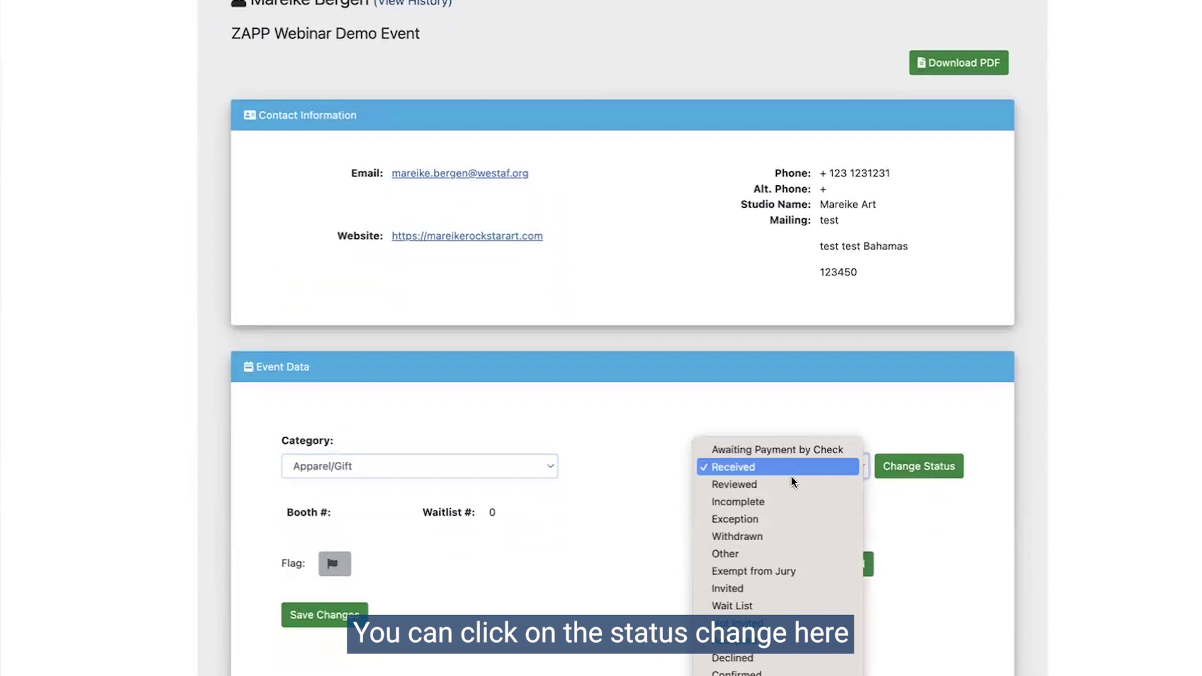
{"action": "left_click", "coordinate": [726, 486]}
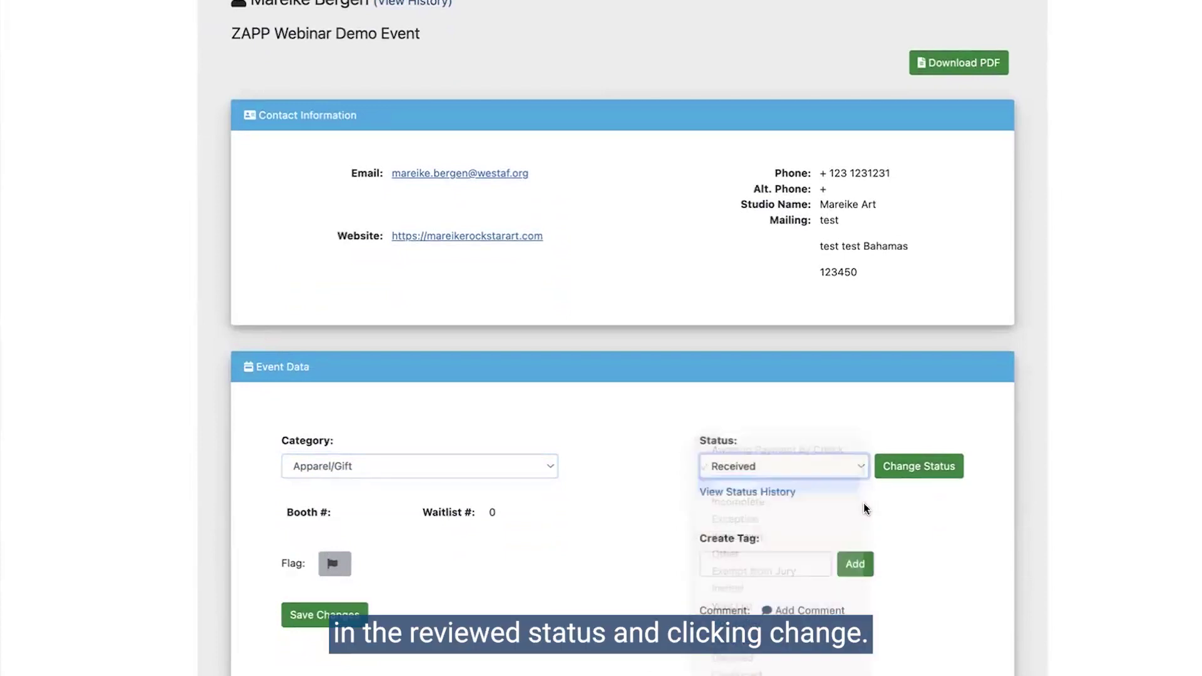
{"action": "left_click", "coordinate": [917, 476]}
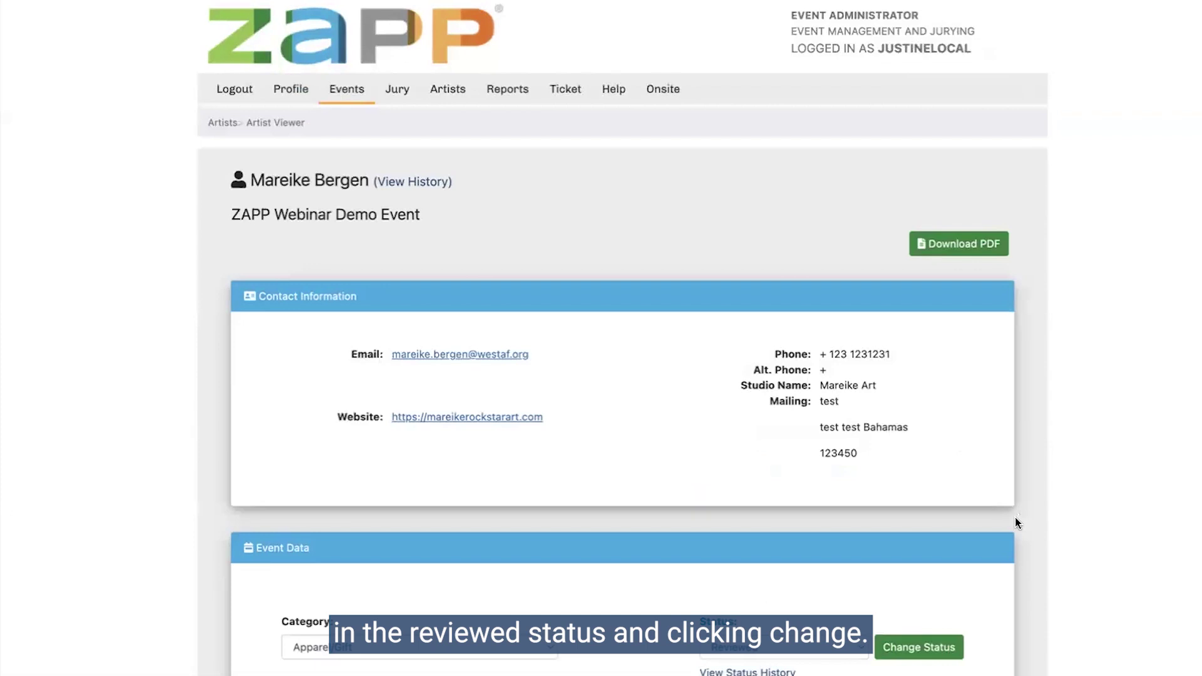
{"action": "scroll", "coordinate": [974, 519], "scroll_direction": "down", "scroll_amount": 15}
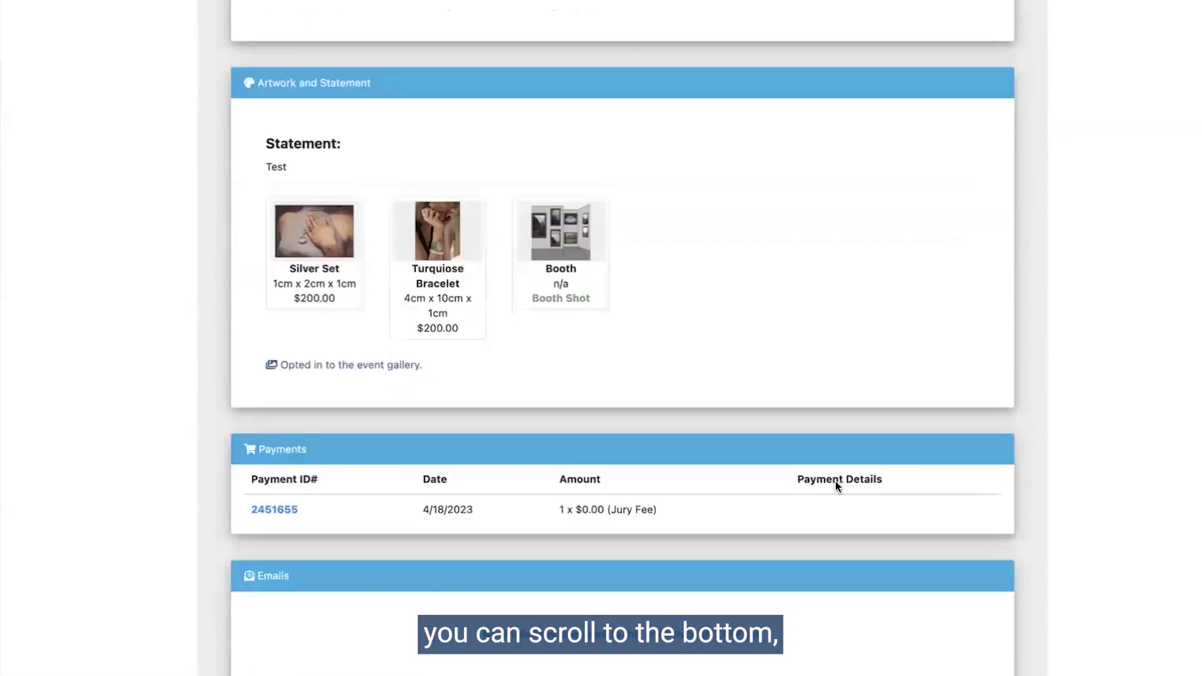
{"action": "scroll", "coordinate": [835, 483], "scroll_direction": "down", "scroll_amount": 5}
- Go to the next application and set its status to Reviewed as well
{"action": "left_click", "coordinate": [965, 570]}
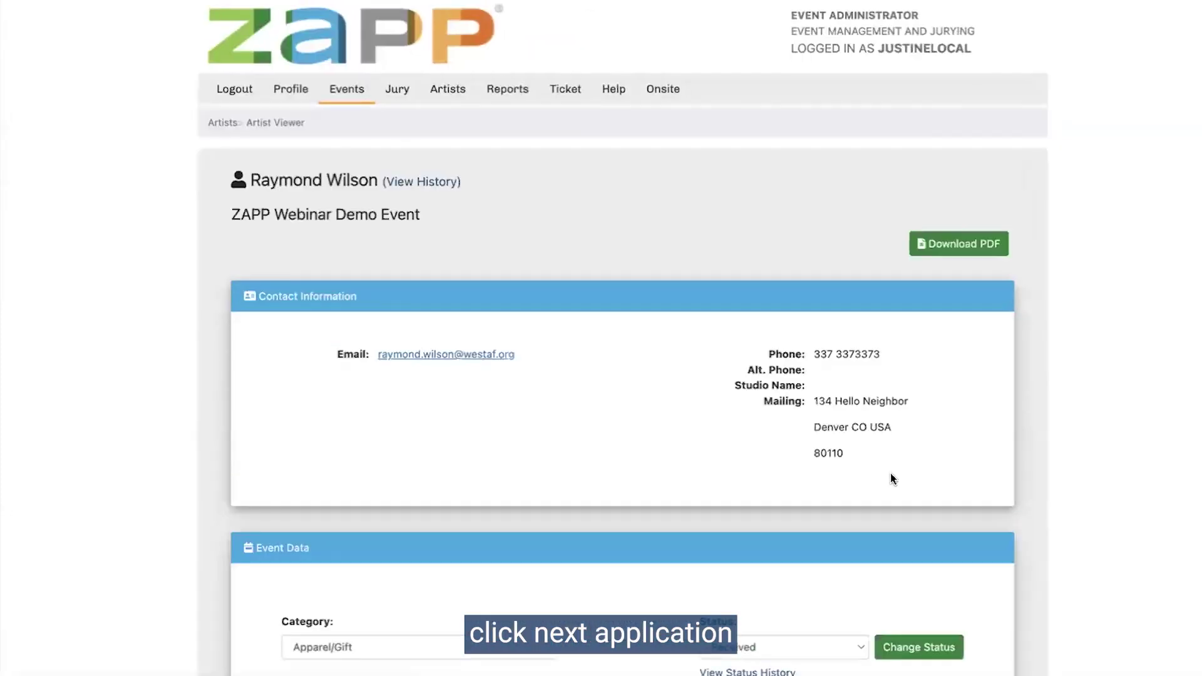
{"action": "scroll", "coordinate": [890, 474], "scroll_direction": "down", "scroll_amount": 3}
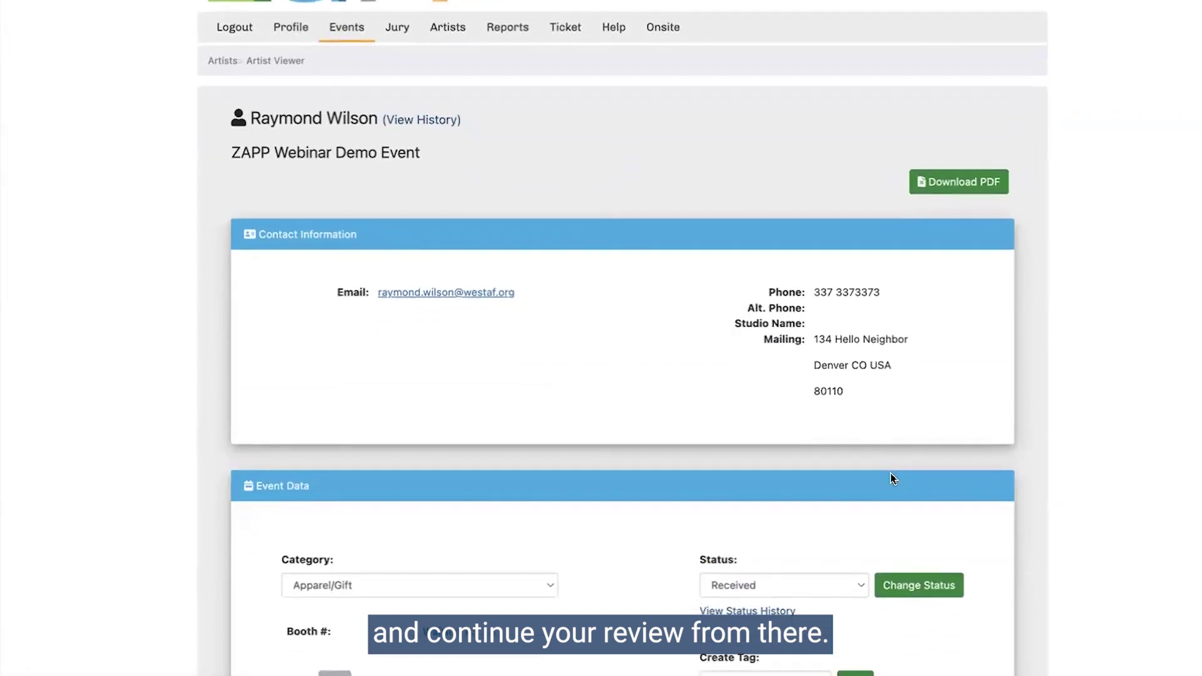
{"action": "left_click", "coordinate": [833, 462]}
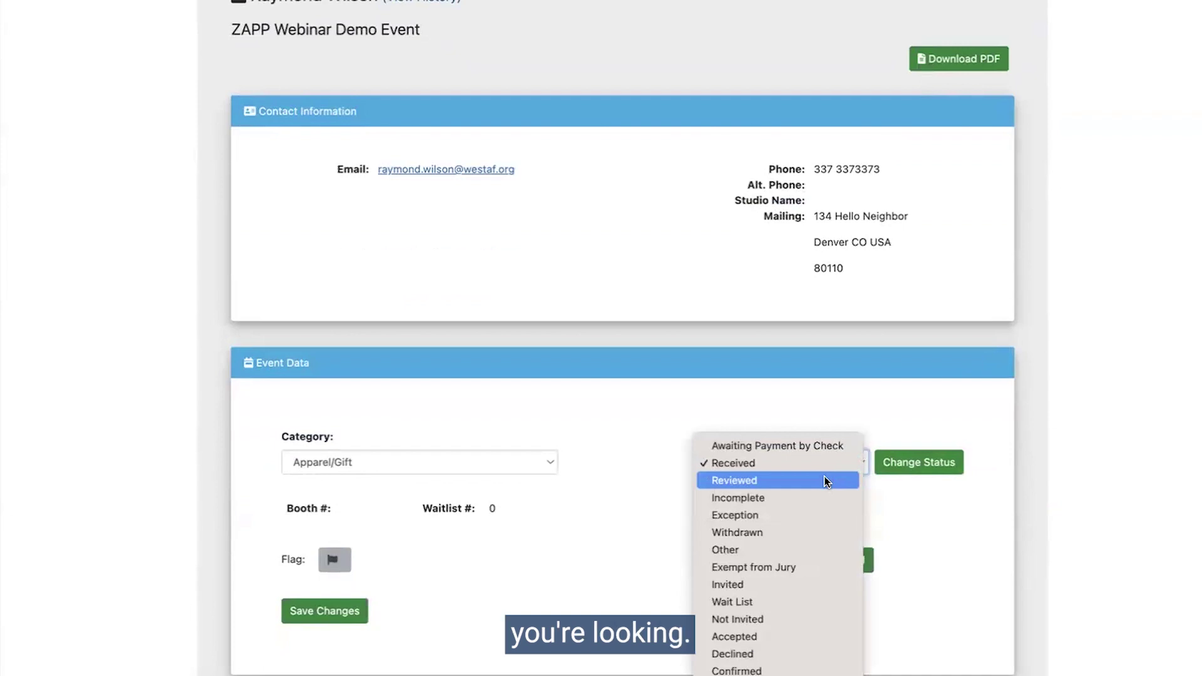
{"action": "left_click", "coordinate": [787, 462]}
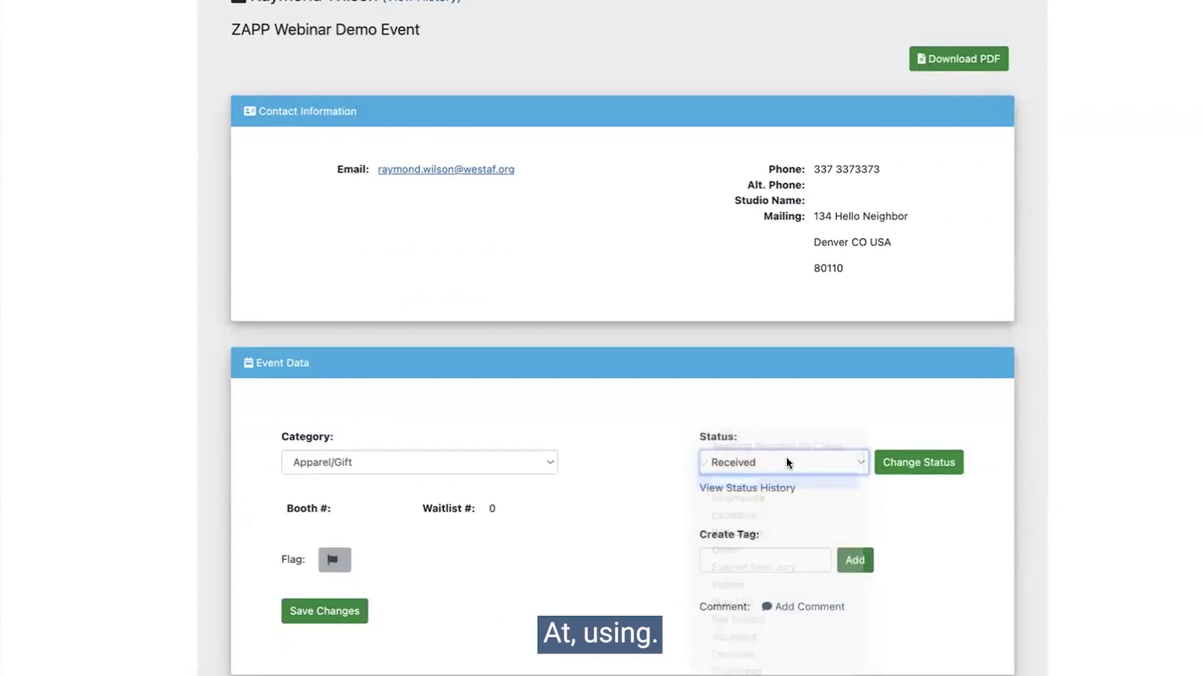
{"action": "left_click", "coordinate": [916, 462]}
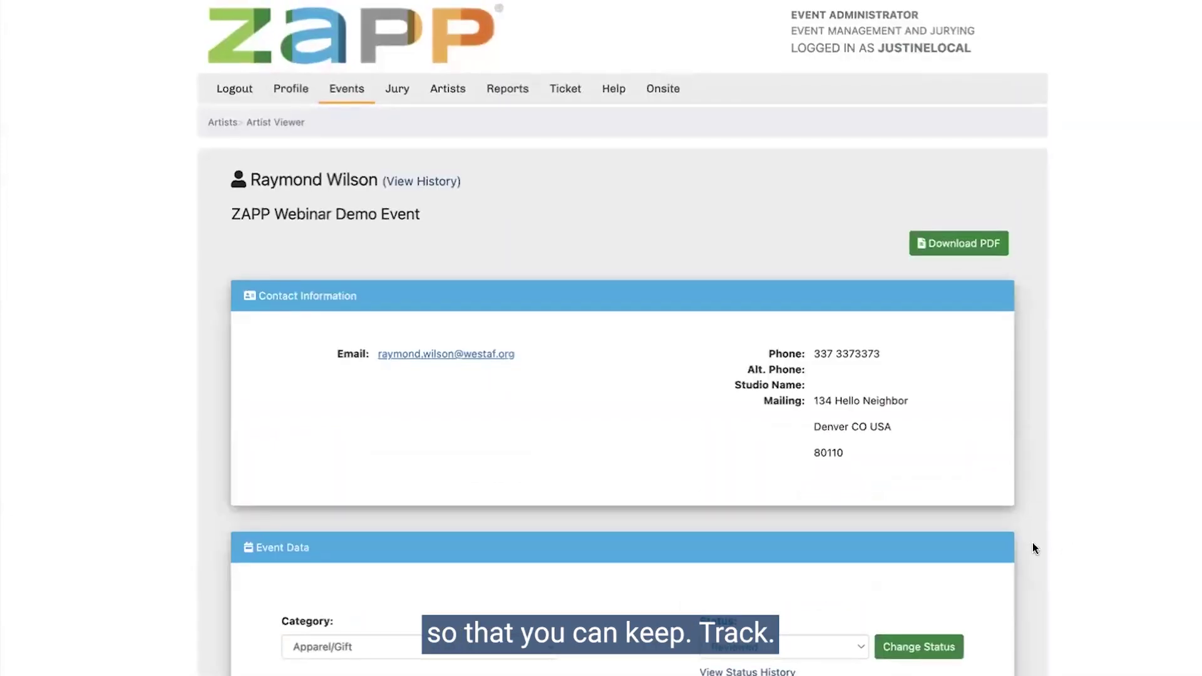
{"action": "left_click", "coordinate": [347, 89]}
- Load Events > Management and go over the 14 Received / 2 Reviewed status counts
{"action": "left_click", "coordinate": [359, 144]}
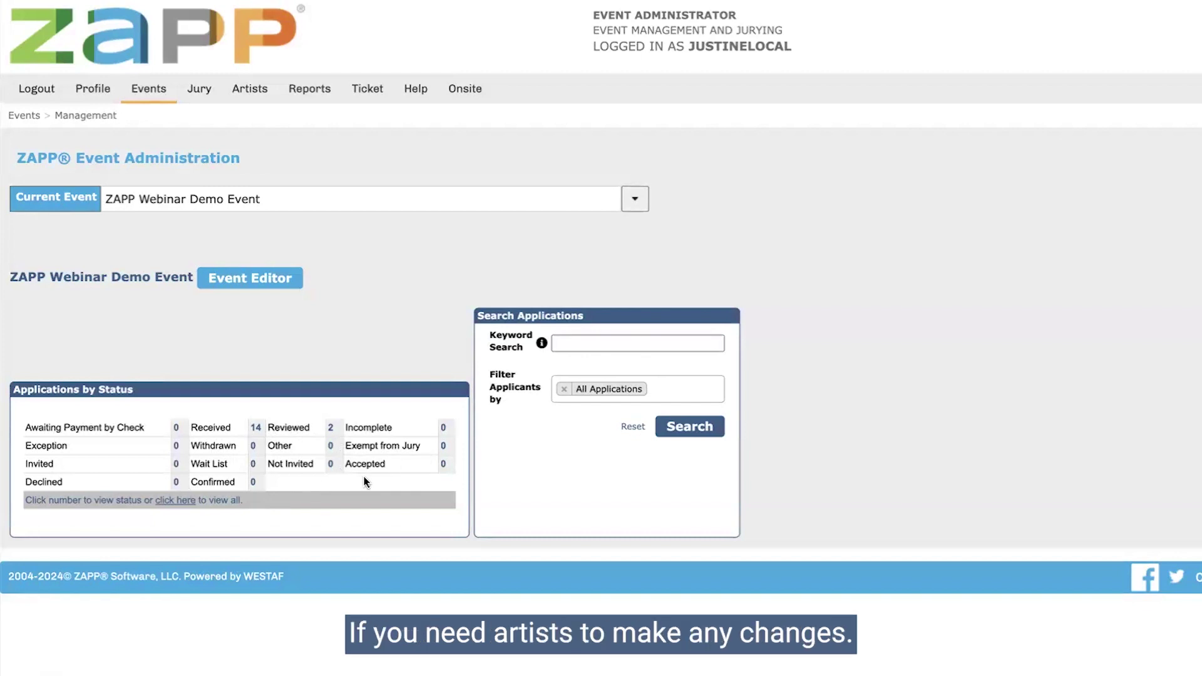
{"action": "left_click_drag", "start_coordinate": [390, 432], "coordinate": [344, 430]}
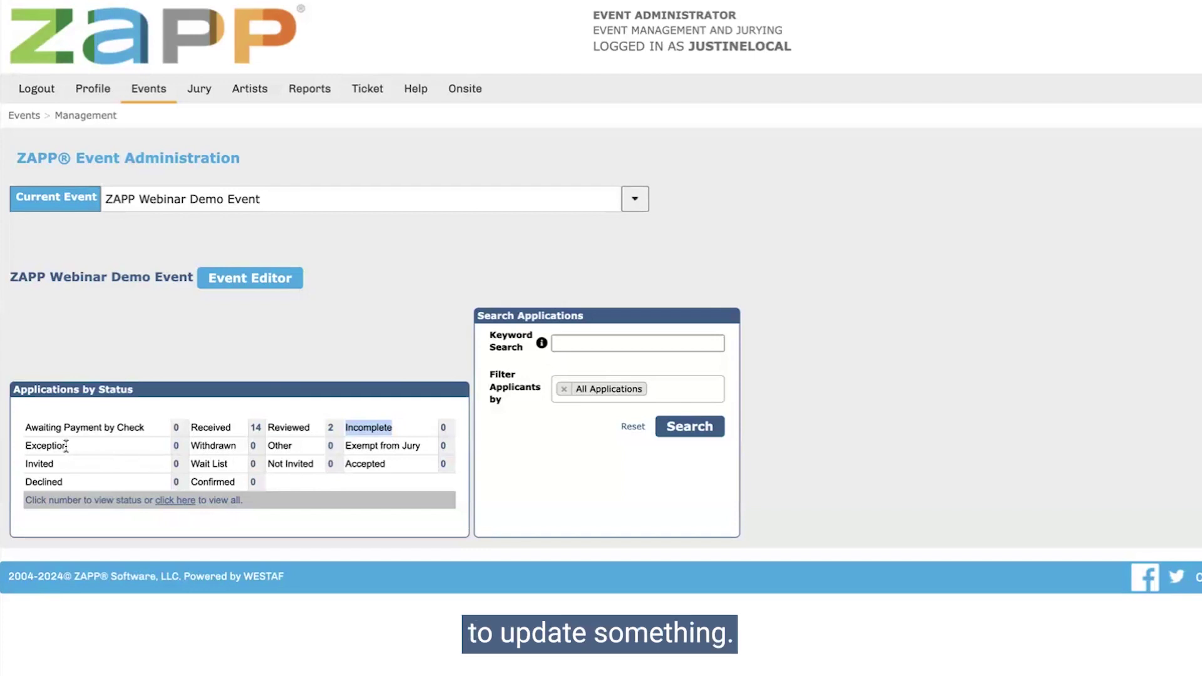
{"action": "left_click_drag", "start_coordinate": [67, 446], "coordinate": [24, 447]}
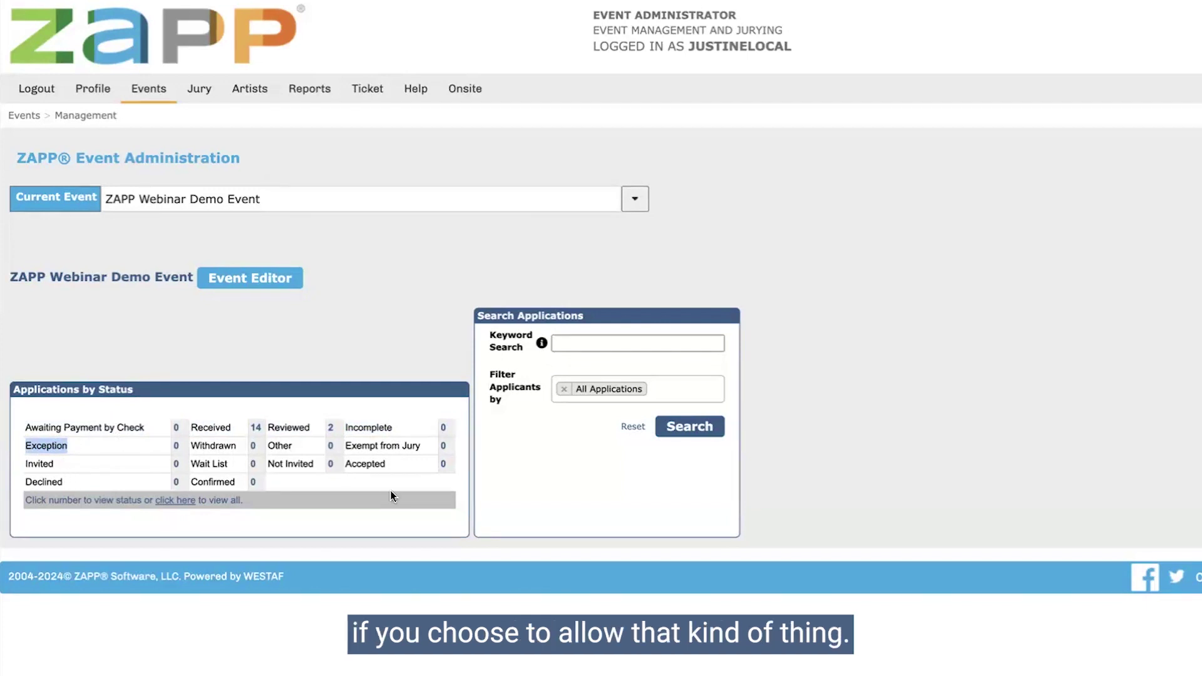
- List the 14 Received applications and scroll to the first applicant's Related Apps section
{"action": "left_click", "coordinate": [256, 430]}
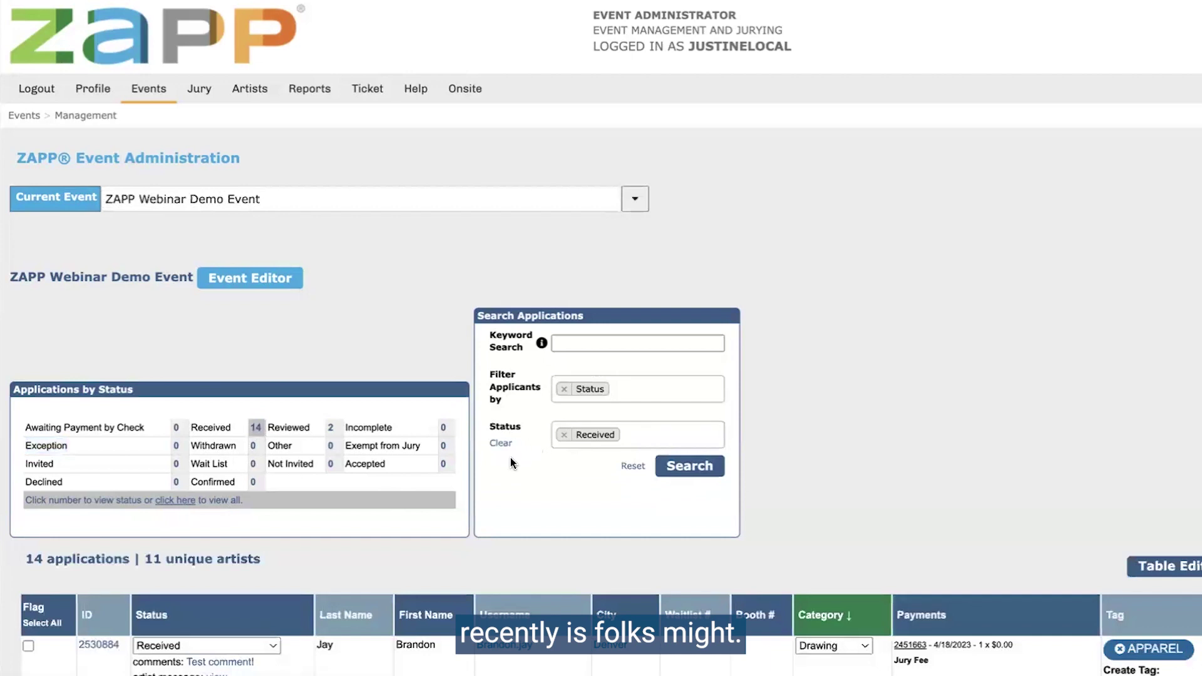
{"action": "scroll", "coordinate": [494, 462], "scroll_direction": "down", "scroll_amount": 2}
{"action": "scroll", "coordinate": [479, 468], "scroll_direction": "down", "scroll_amount": 1}
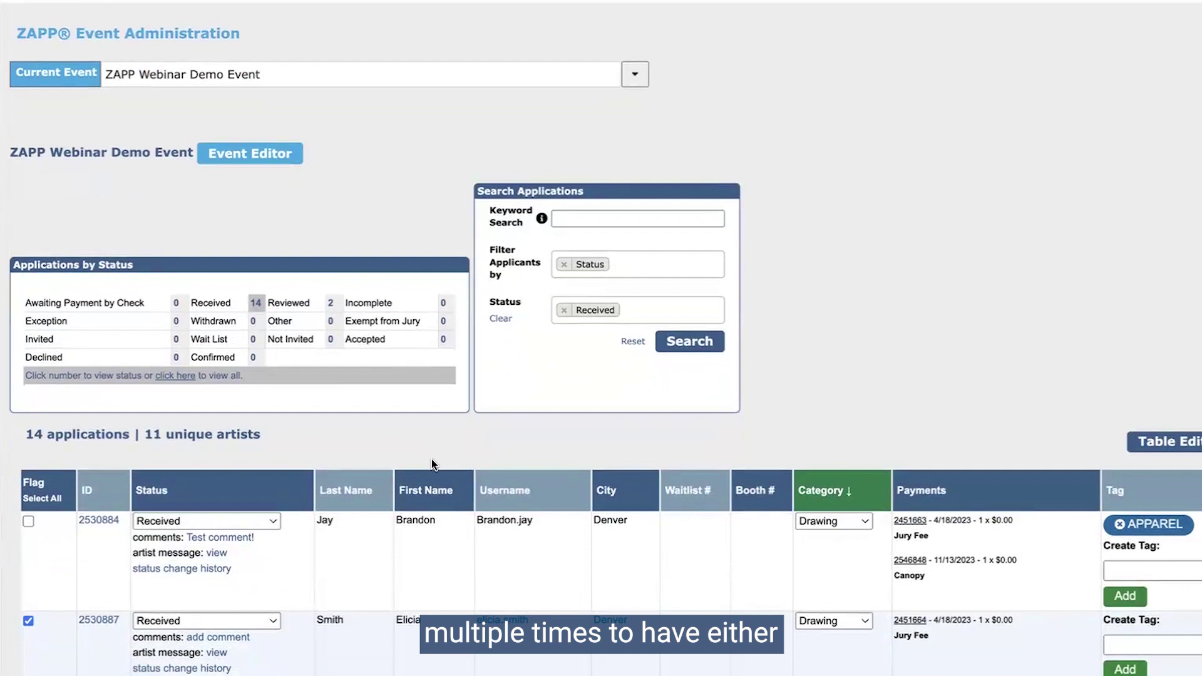
{"action": "scroll", "coordinate": [432, 464], "scroll_direction": "down", "scroll_amount": 3}
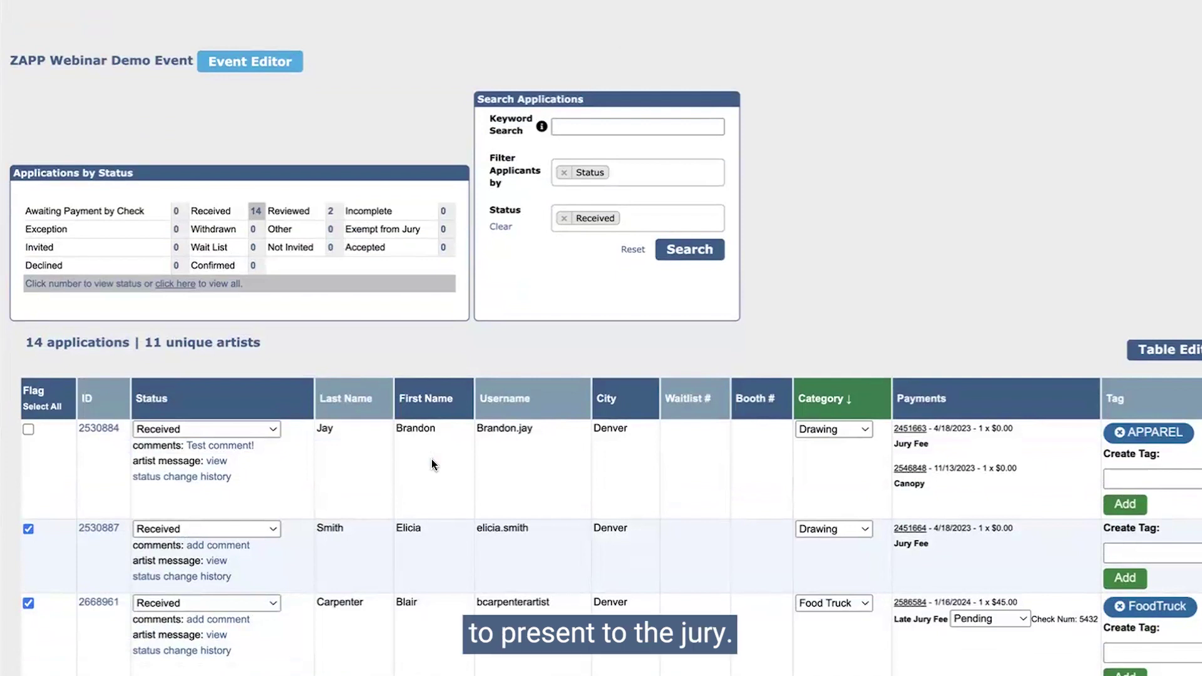
{"action": "scroll", "coordinate": [429, 462], "scroll_direction": "down", "scroll_amount": 1}
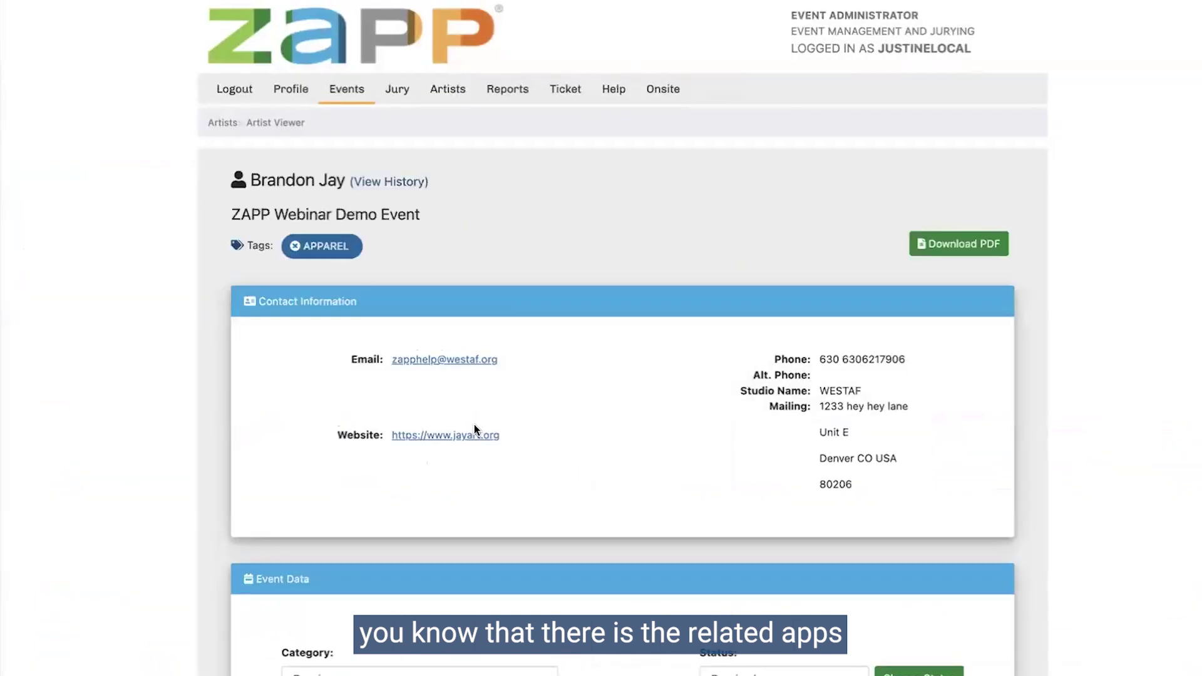
{"action": "scroll", "coordinate": [475, 423], "scroll_direction": "down", "scroll_amount": 15}
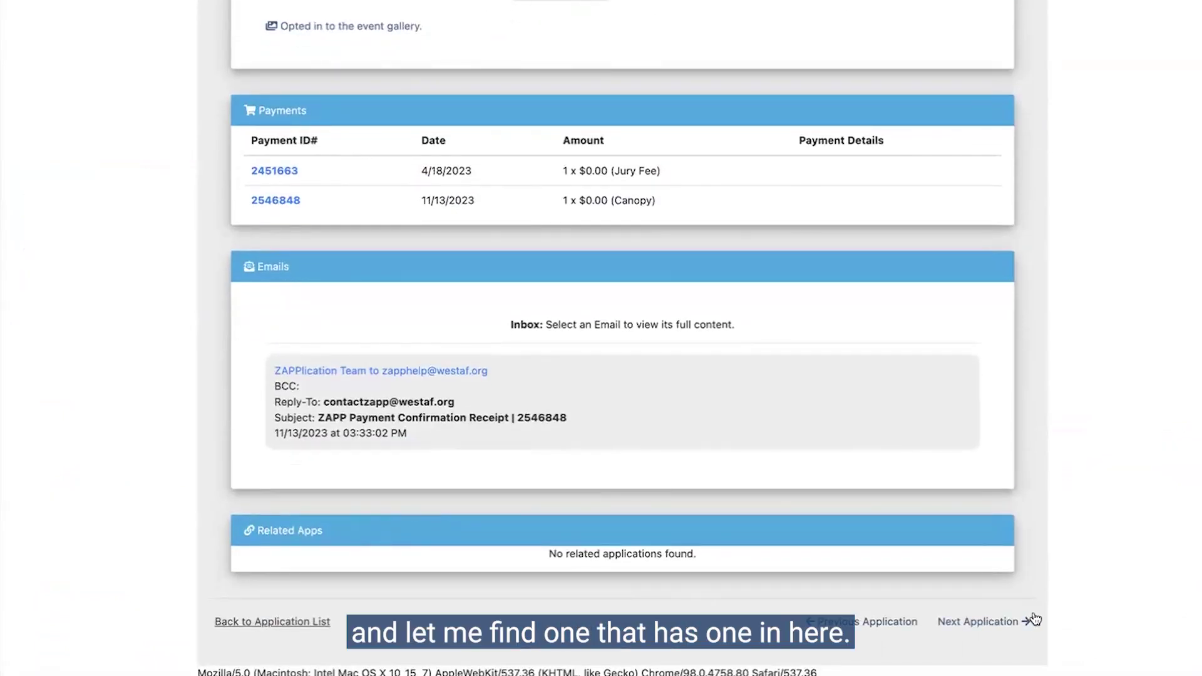
- Move to the next application and scroll down to its Related Apps section
{"action": "left_click", "coordinate": [982, 621]}
{"action": "scroll", "coordinate": [1018, 624], "scroll_direction": "down", "scroll_amount": 20}
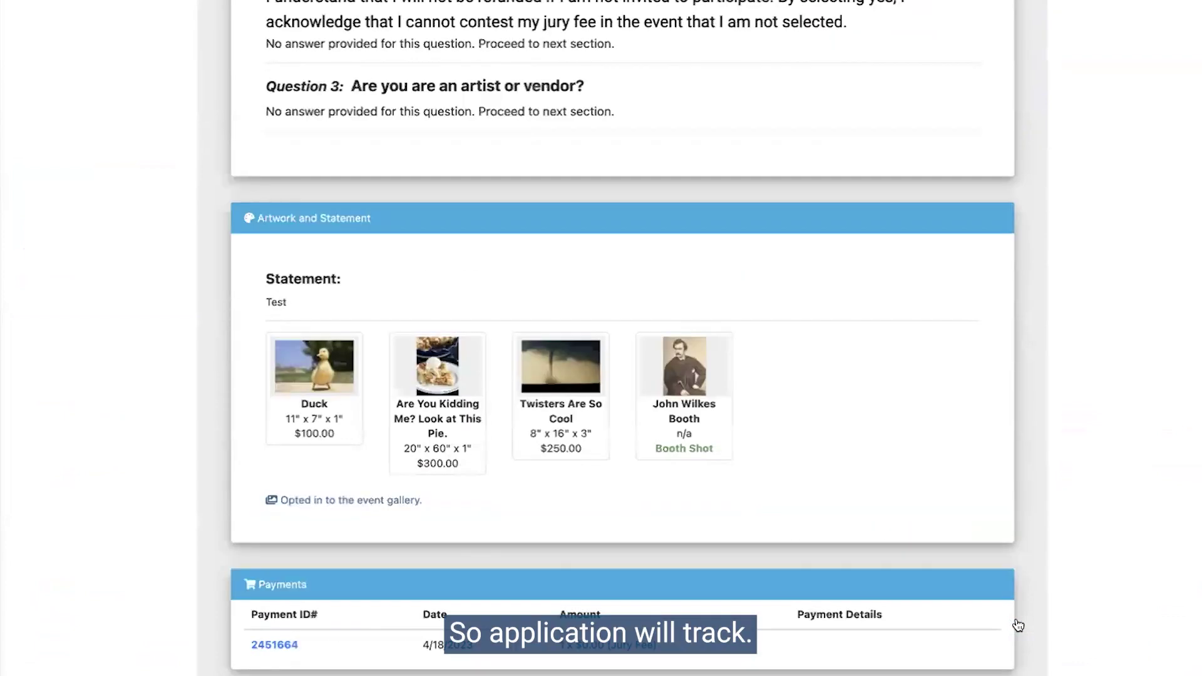
{"action": "scroll", "coordinate": [1018, 625], "scroll_direction": "down", "scroll_amount": 4}
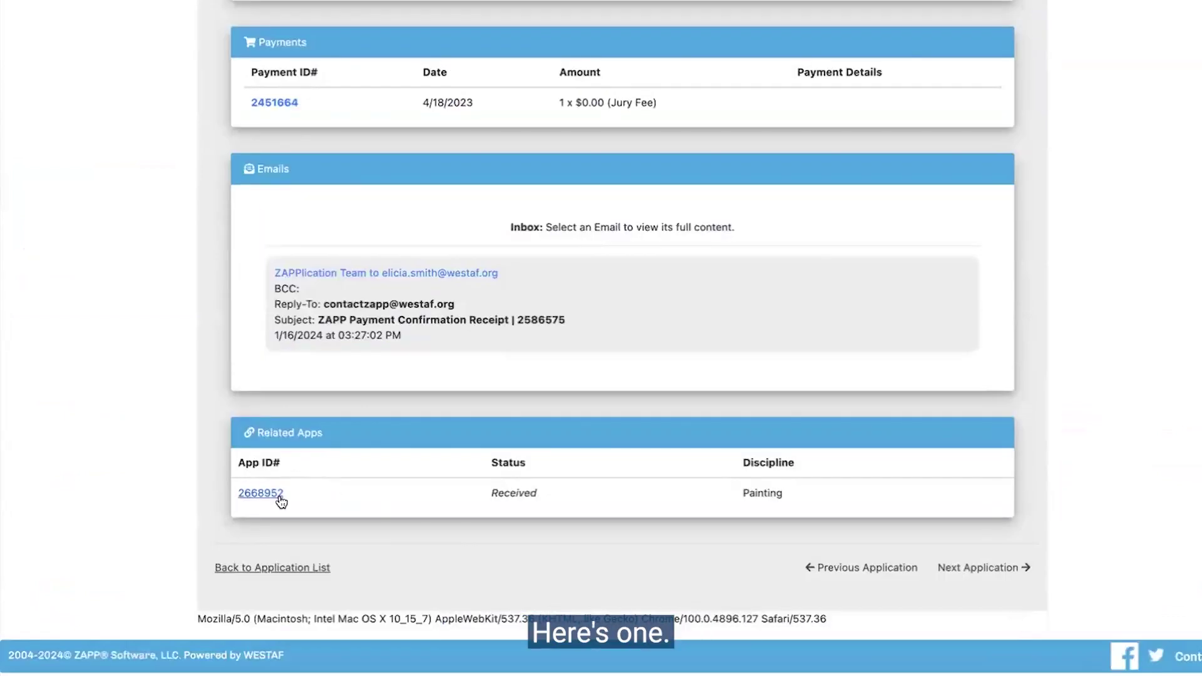
{"action": "scroll", "coordinate": [423, 406], "scroll_direction": "up", "scroll_amount": 3}
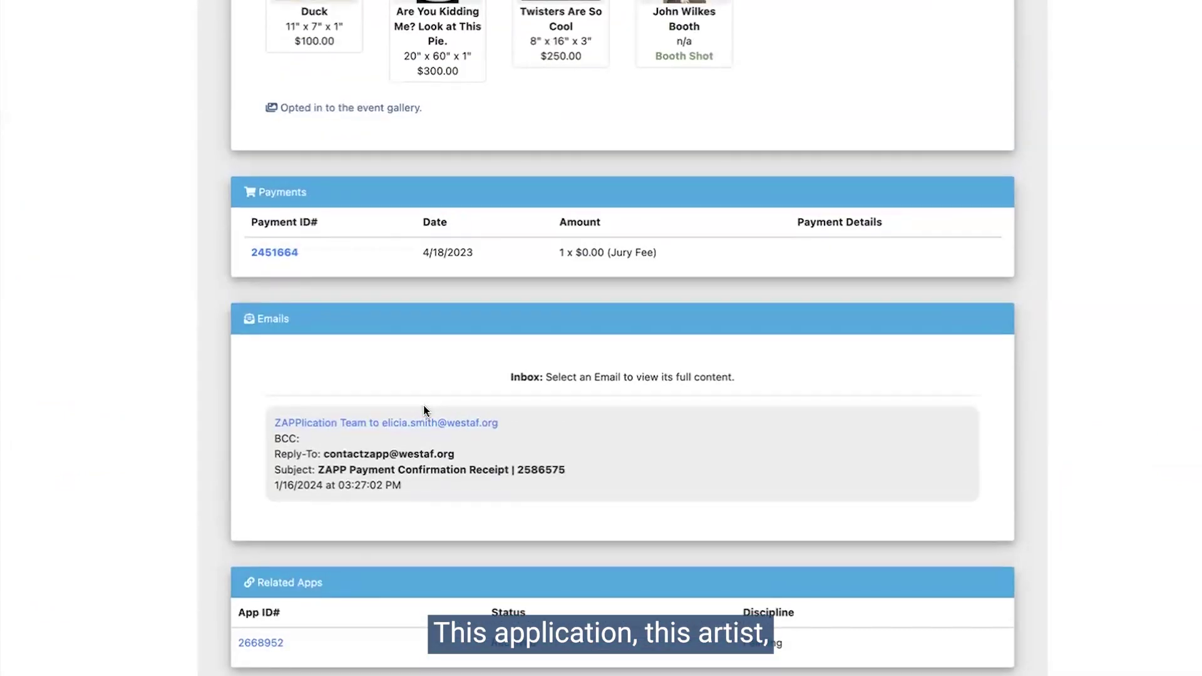
{"action": "scroll", "coordinate": [424, 407], "scroll_direction": "up", "scroll_amount": 20}
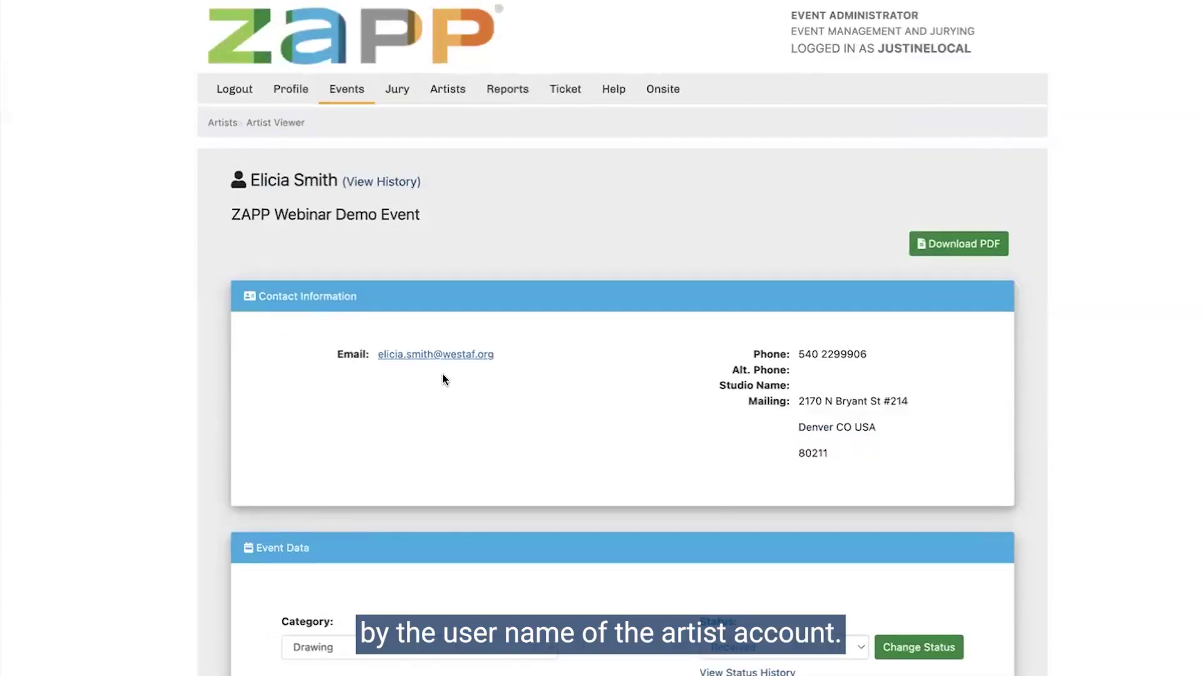
{"action": "scroll", "coordinate": [442, 373], "scroll_direction": "down", "scroll_amount": 1}
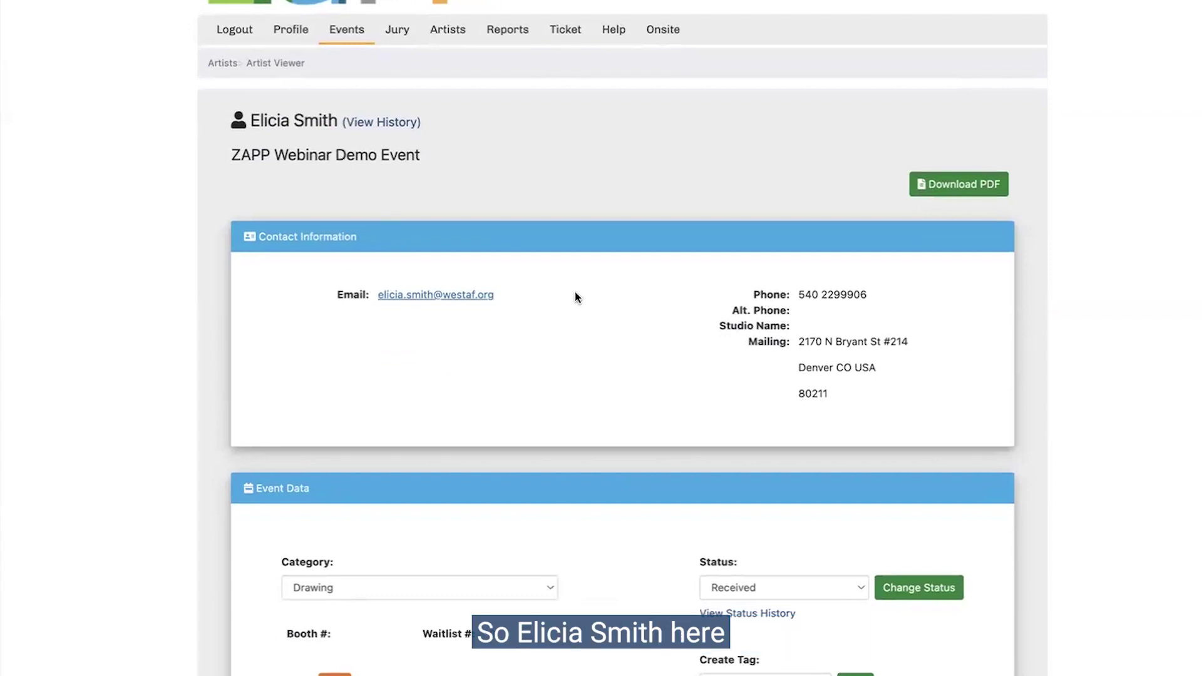
{"action": "scroll", "coordinate": [576, 293], "scroll_direction": "down", "scroll_amount": 8}
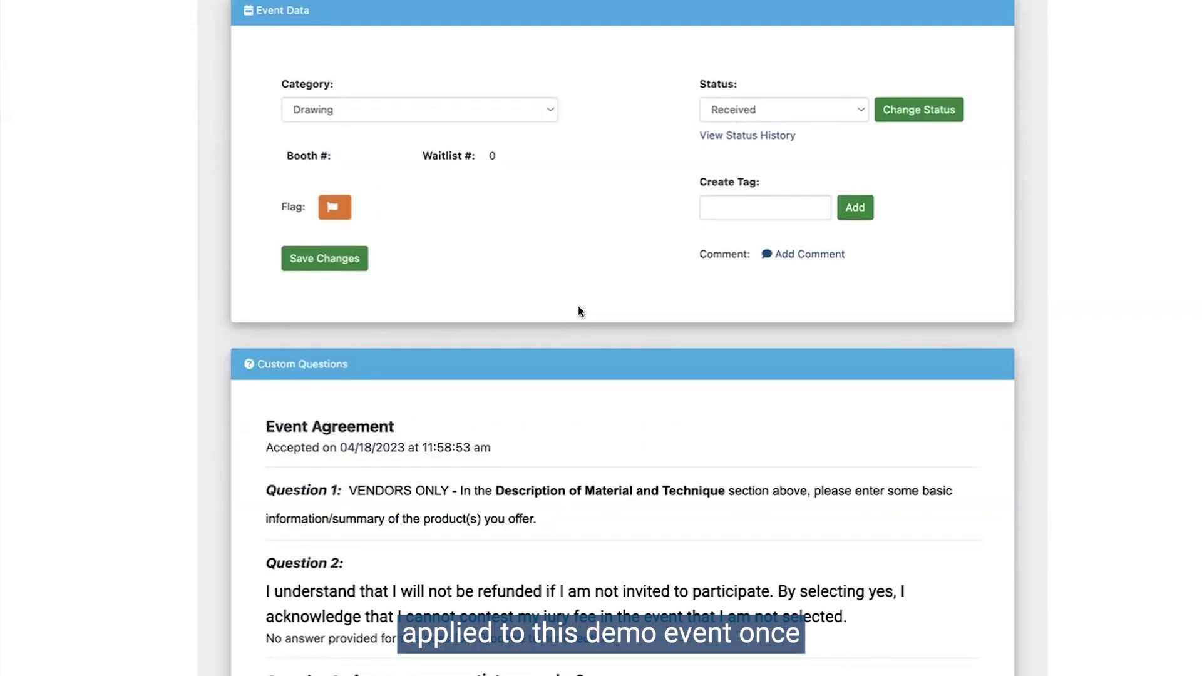
{"action": "scroll", "coordinate": [577, 306], "scroll_direction": "down", "scroll_amount": 10}
{"action": "scroll", "coordinate": [402, 321], "scroll_direction": "down", "scroll_amount": 7}
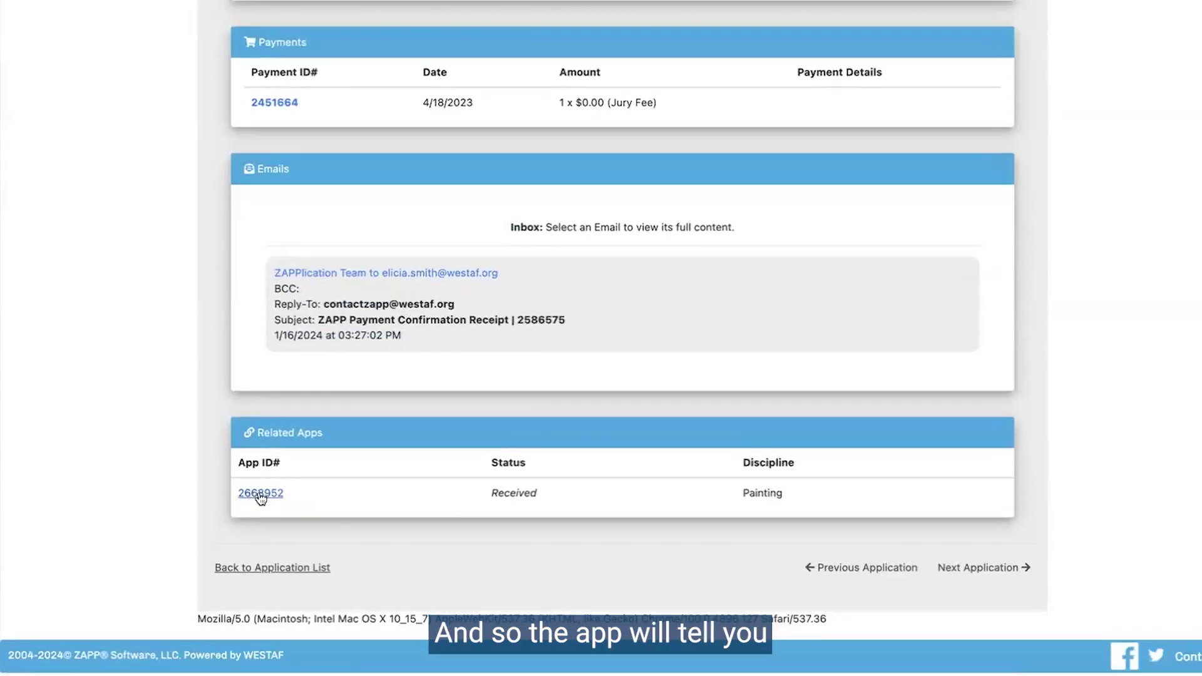
- Open the artist's related Painting application and look it over
{"action": "left_click", "coordinate": [261, 494]}
{"action": "scroll", "coordinate": [437, 498], "scroll_direction": "down", "scroll_amount": 4}
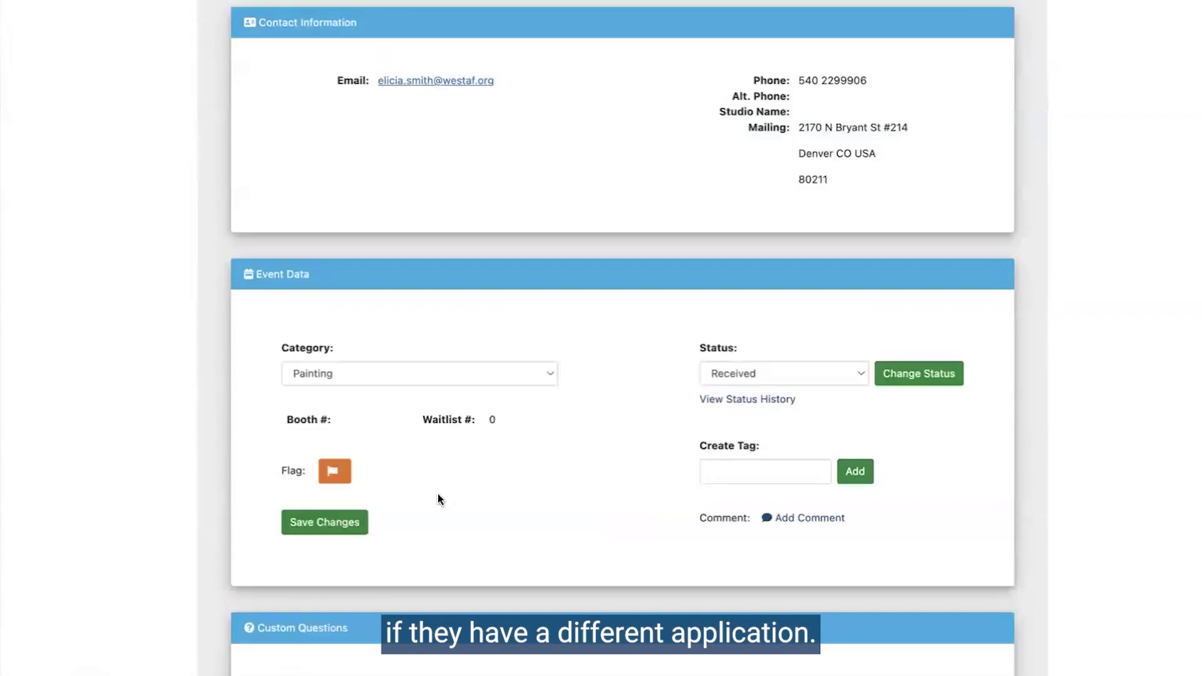
{"action": "scroll", "coordinate": [439, 499], "scroll_direction": "down", "scroll_amount": 12}
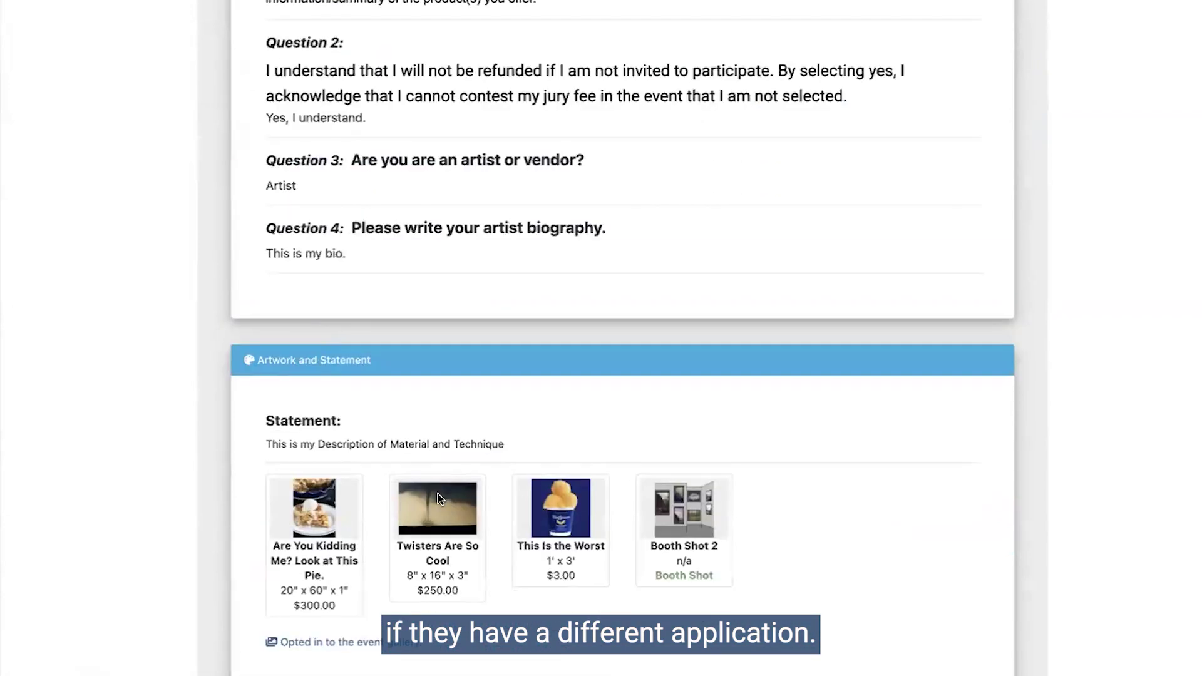
{"action": "scroll", "coordinate": [437, 494], "scroll_direction": "up", "scroll_amount": 14}
{"action": "scroll", "coordinate": [438, 498], "scroll_direction": "up", "scroll_amount": 4}
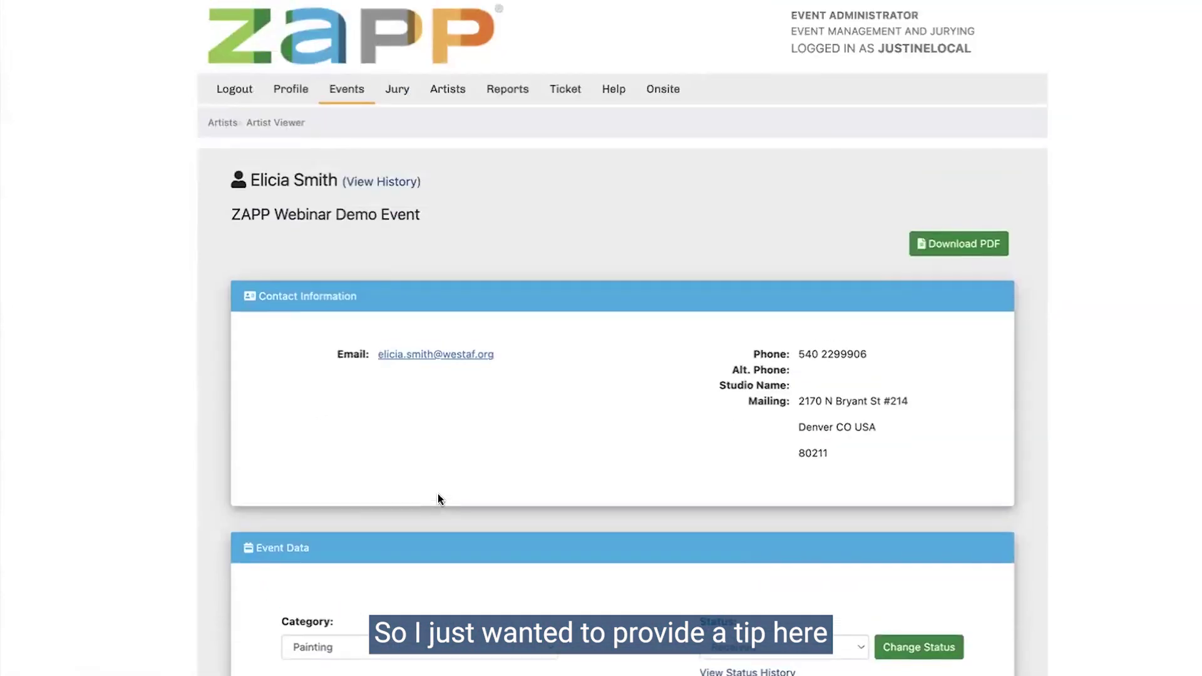
- Return to Events > Management and list the 14 Received applications from 11 artists
{"action": "mouse_move", "coordinate": [347, 88]}
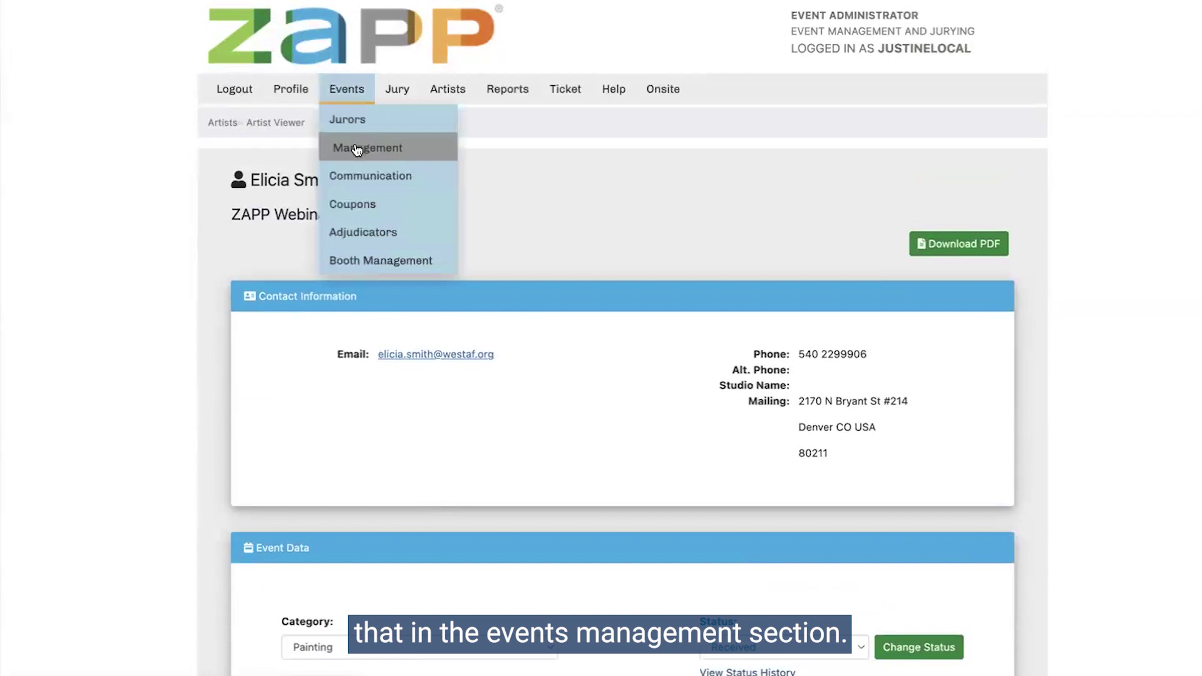
{"action": "left_click", "coordinate": [357, 149]}
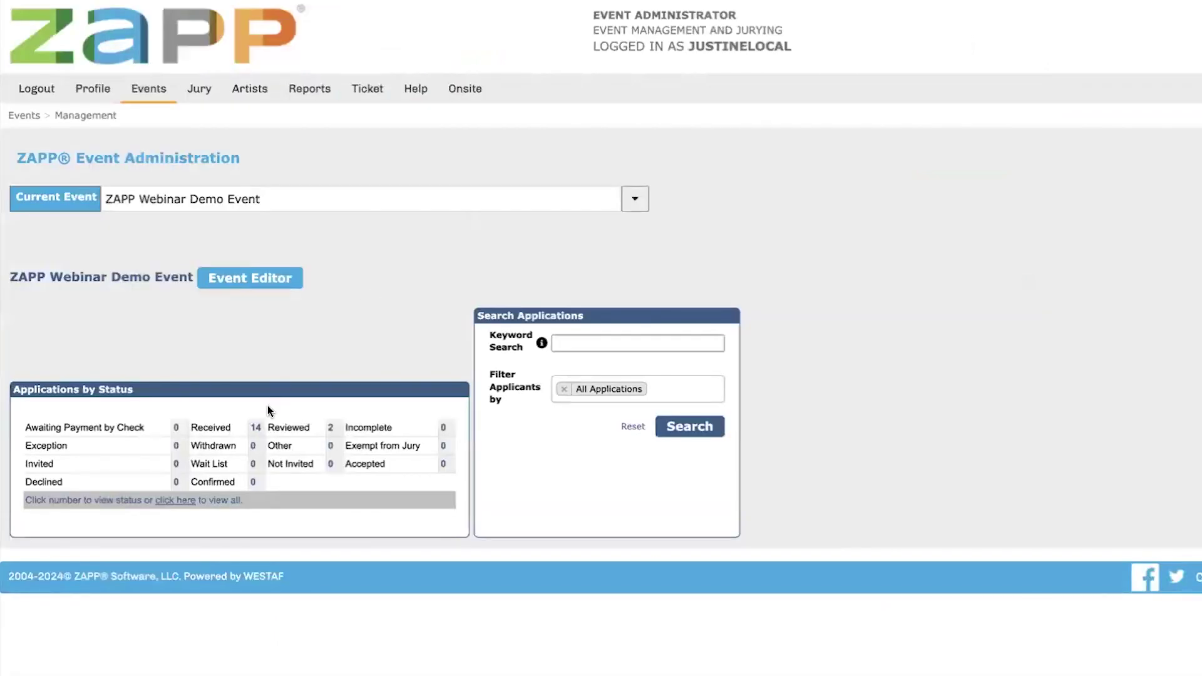
{"action": "left_click", "coordinate": [257, 427]}
{"action": "scroll", "coordinate": [415, 325], "scroll_direction": "down", "scroll_amount": 5}
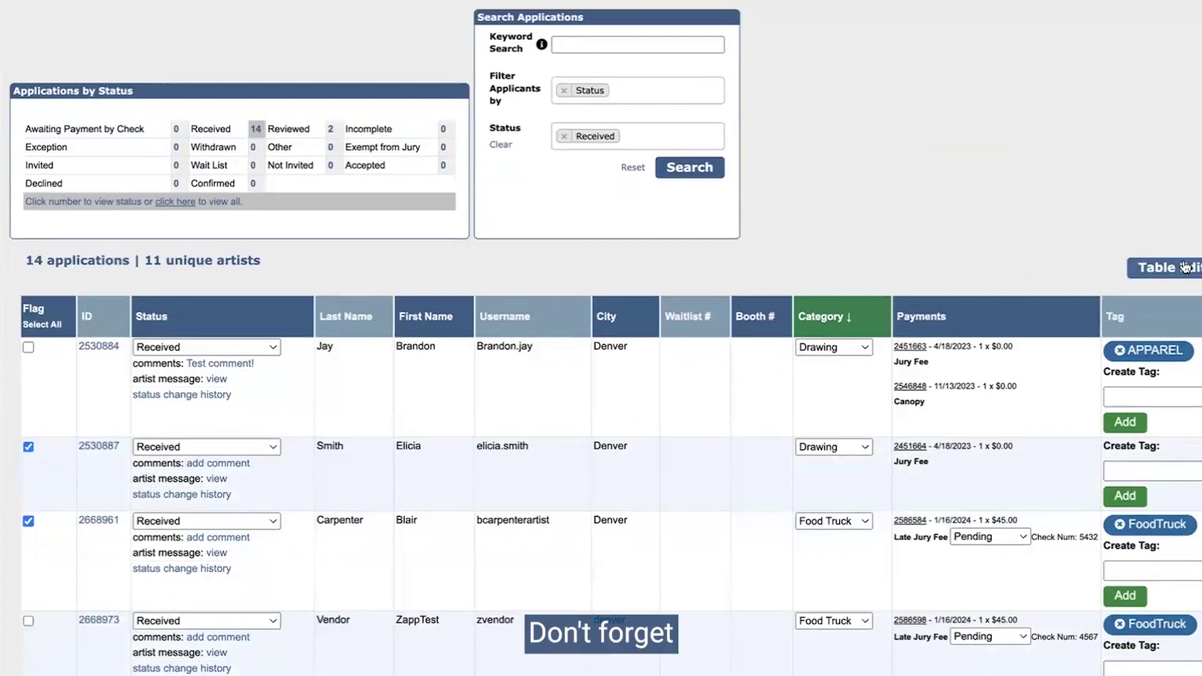
{"action": "scroll", "coordinate": [1176, 233], "scroll_direction": "right", "scroll_amount": 1}
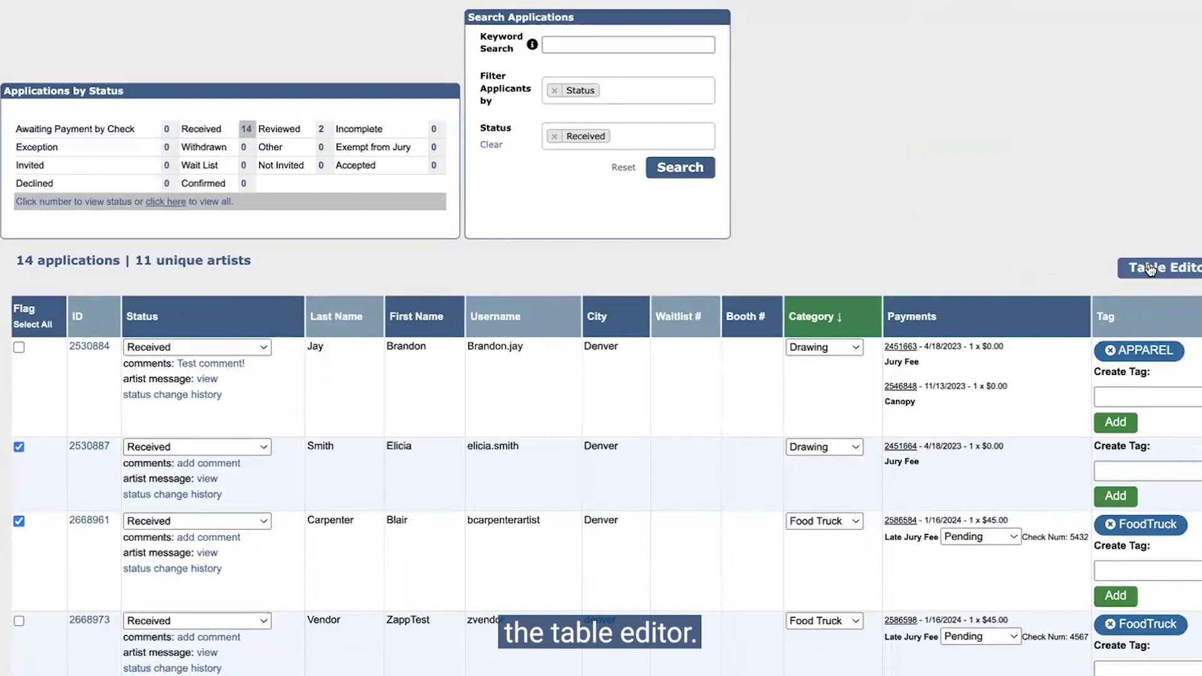
- Add the Related Apps field to the applications table through Table Editor and save
{"action": "left_click", "coordinate": [1151, 267]}
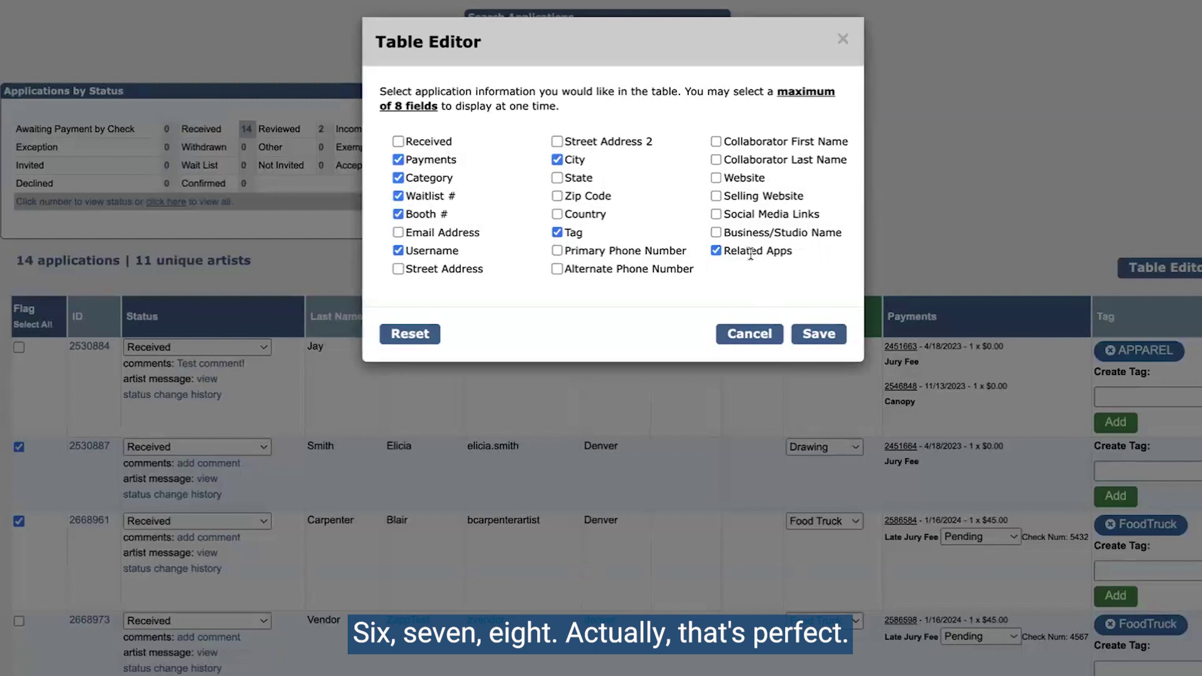
{"action": "left_click", "coordinate": [819, 337]}
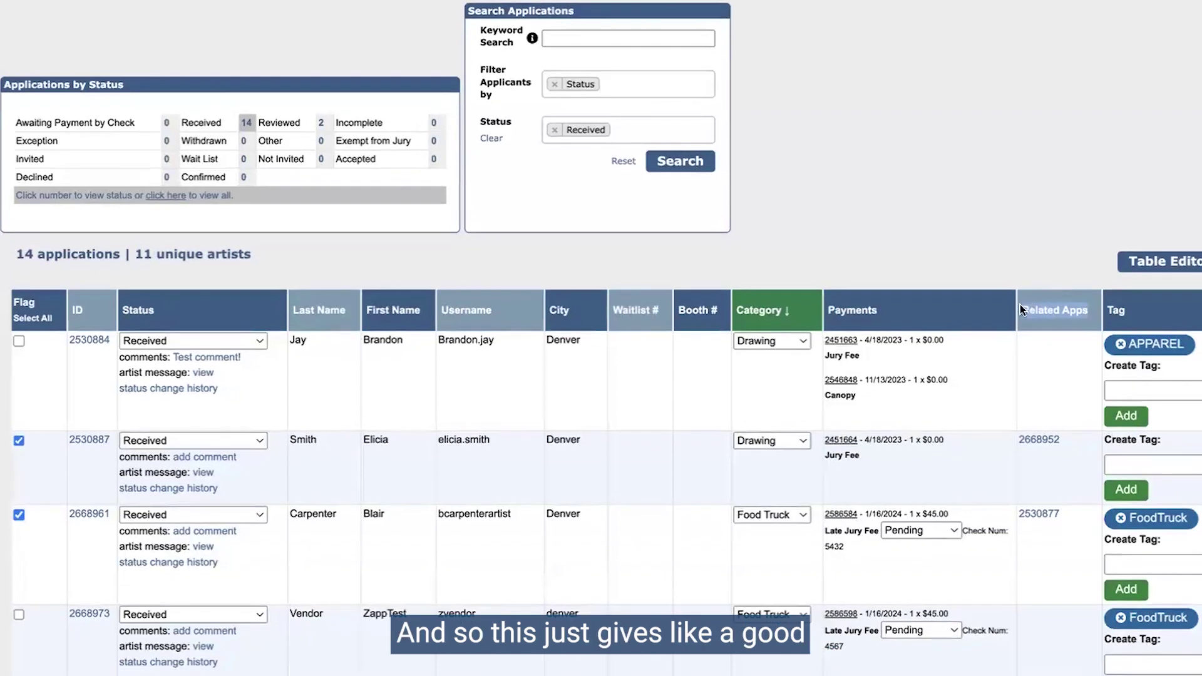
{"action": "scroll", "coordinate": [1020, 305], "scroll_direction": "down", "scroll_amount": 3}
{"action": "scroll", "coordinate": [1029, 272], "scroll_direction": "down", "scroll_amount": 1}
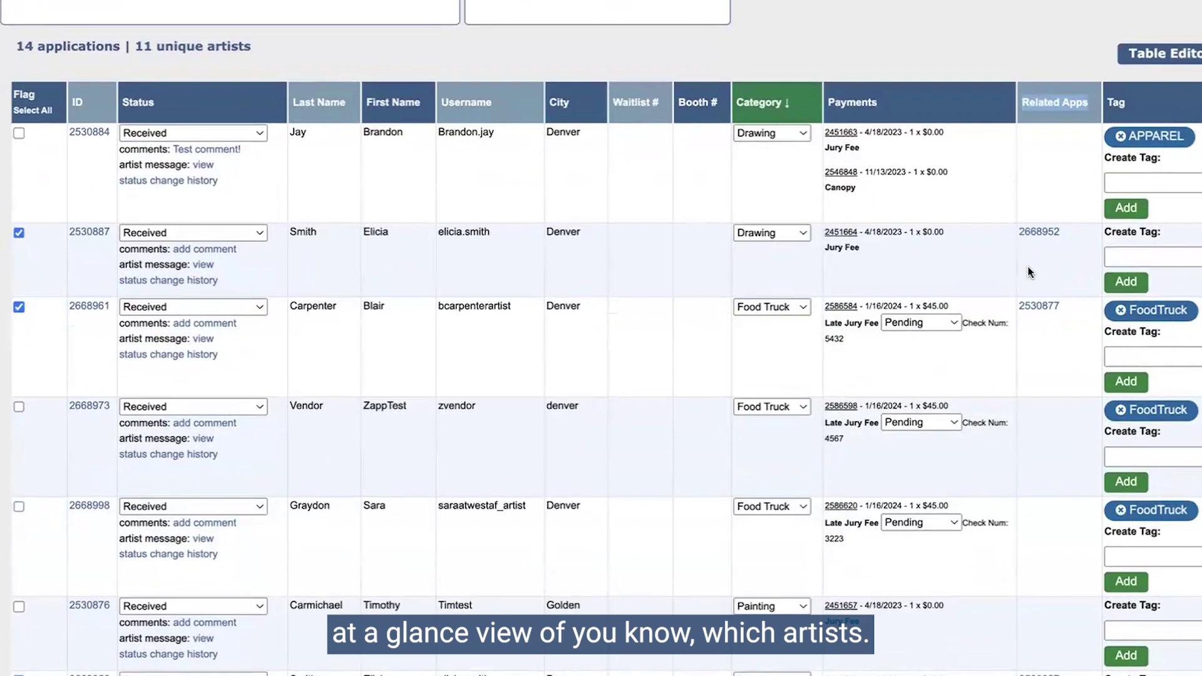
{"action": "scroll", "coordinate": [1029, 272], "scroll_direction": "up", "scroll_amount": 1}
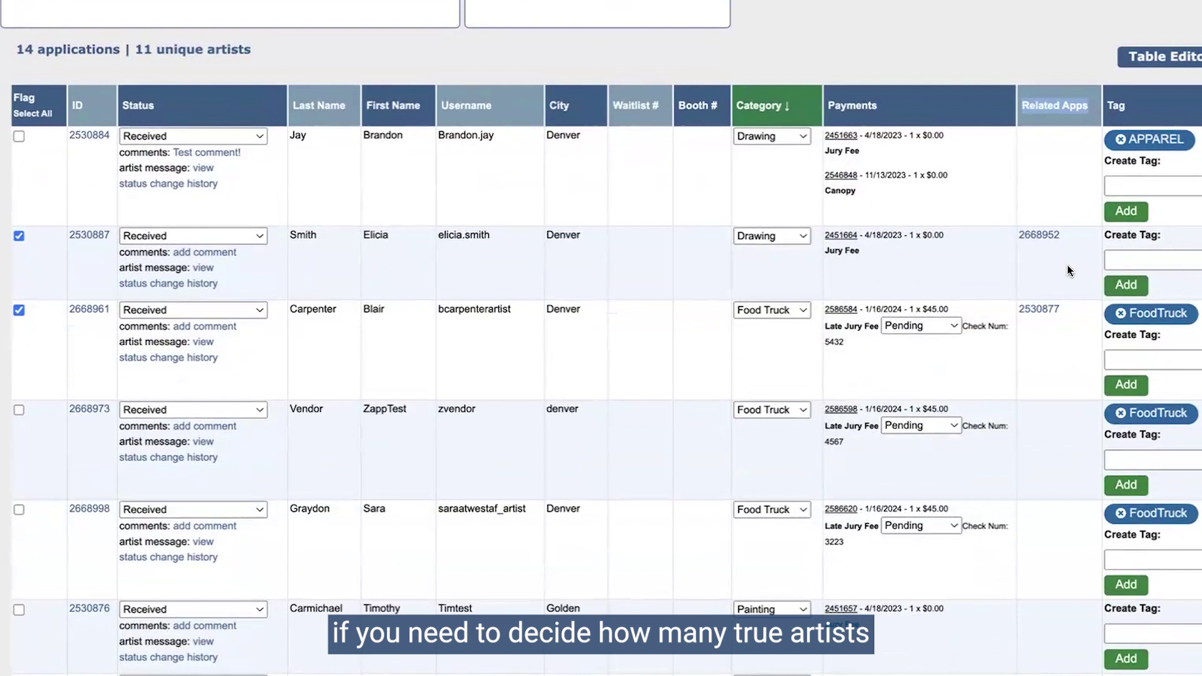
{"action": "scroll", "coordinate": [1069, 269], "scroll_direction": "up", "scroll_amount": 1}
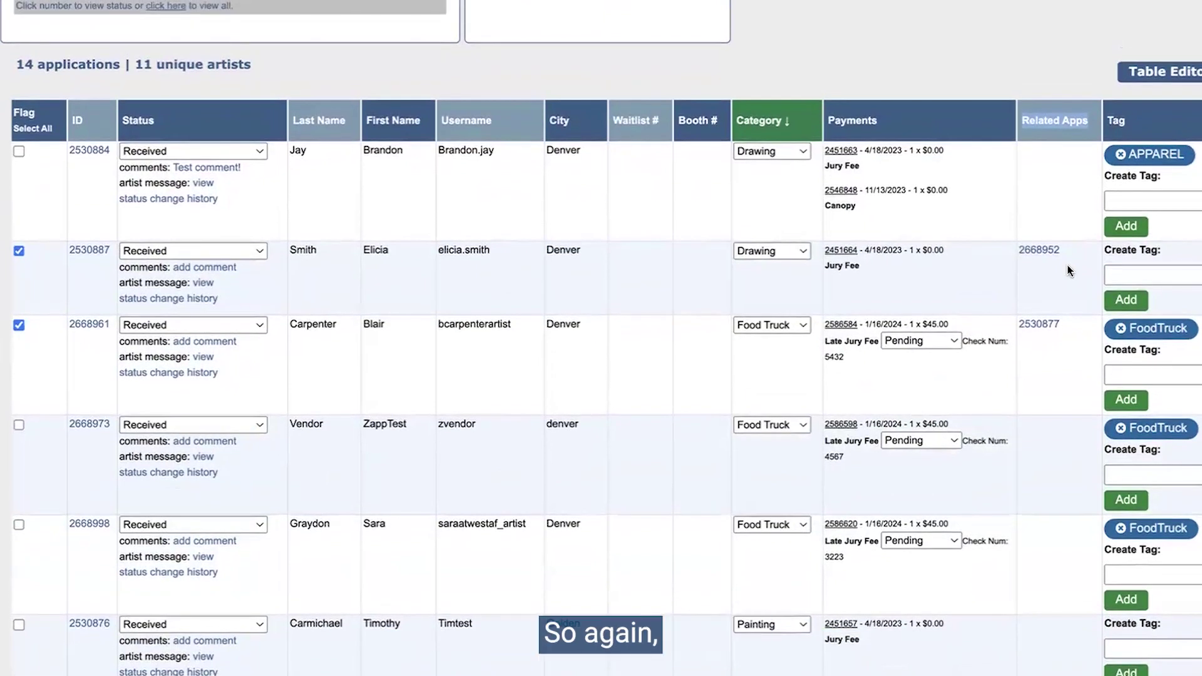
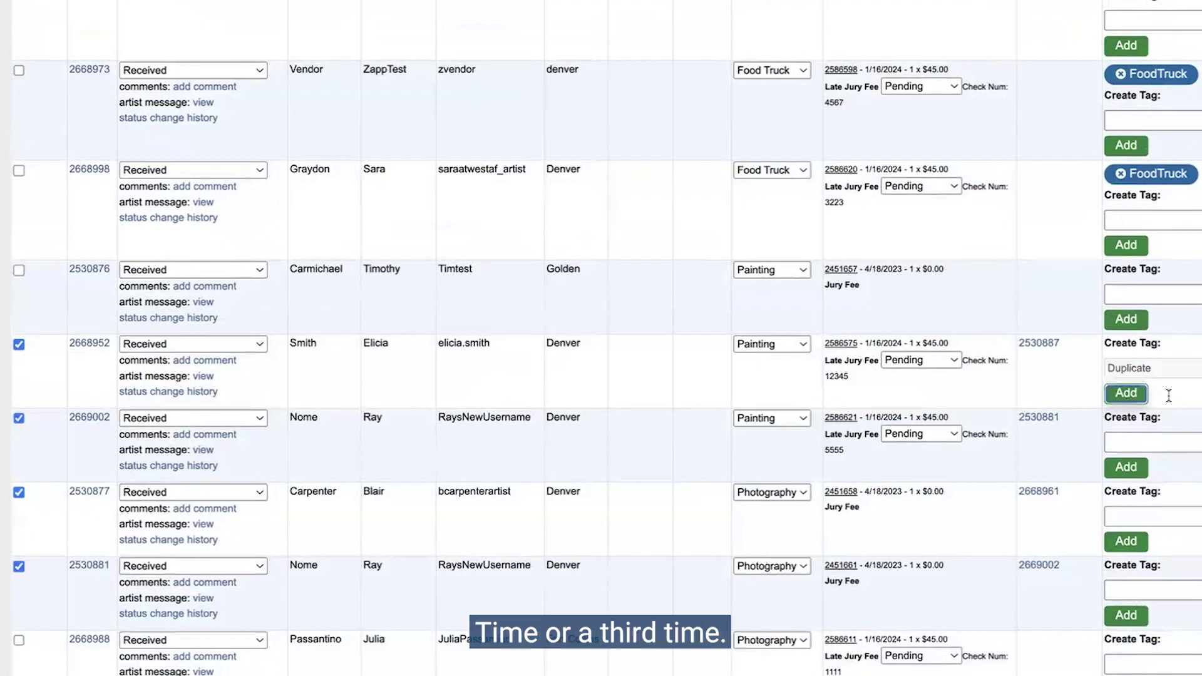
- Add the Duplicate tag to the Painting application, then return to the Search Applications panel
{"action": "left_click", "coordinate": [1126, 393]}
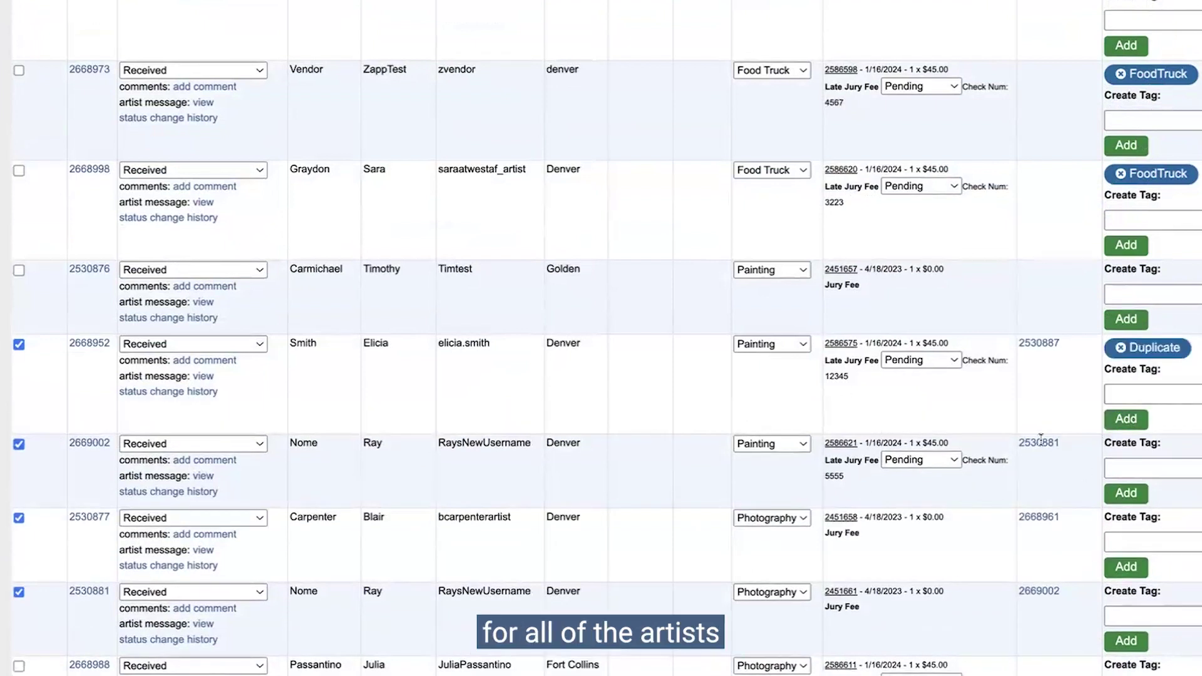
{"action": "scroll", "coordinate": [1047, 546], "scroll_direction": "up", "scroll_amount": 1}
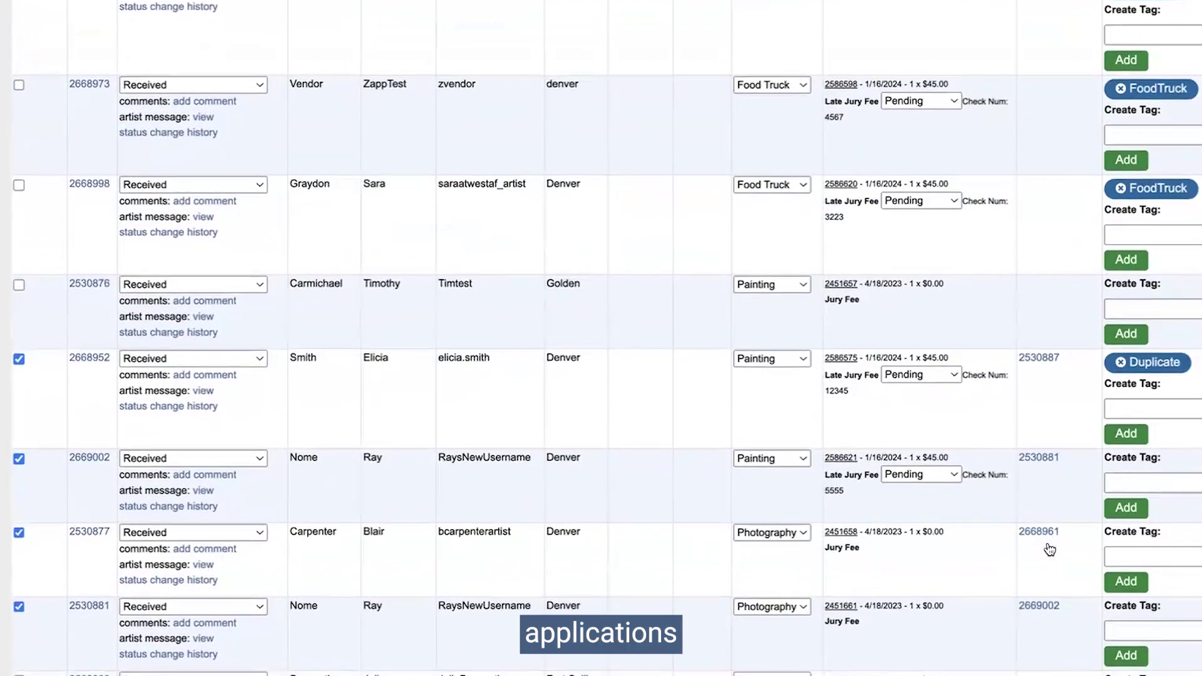
{"action": "scroll", "coordinate": [1046, 520], "scroll_direction": "up", "scroll_amount": 8}
{"action": "scroll", "coordinate": [1045, 513], "scroll_direction": "up", "scroll_amount": 5}
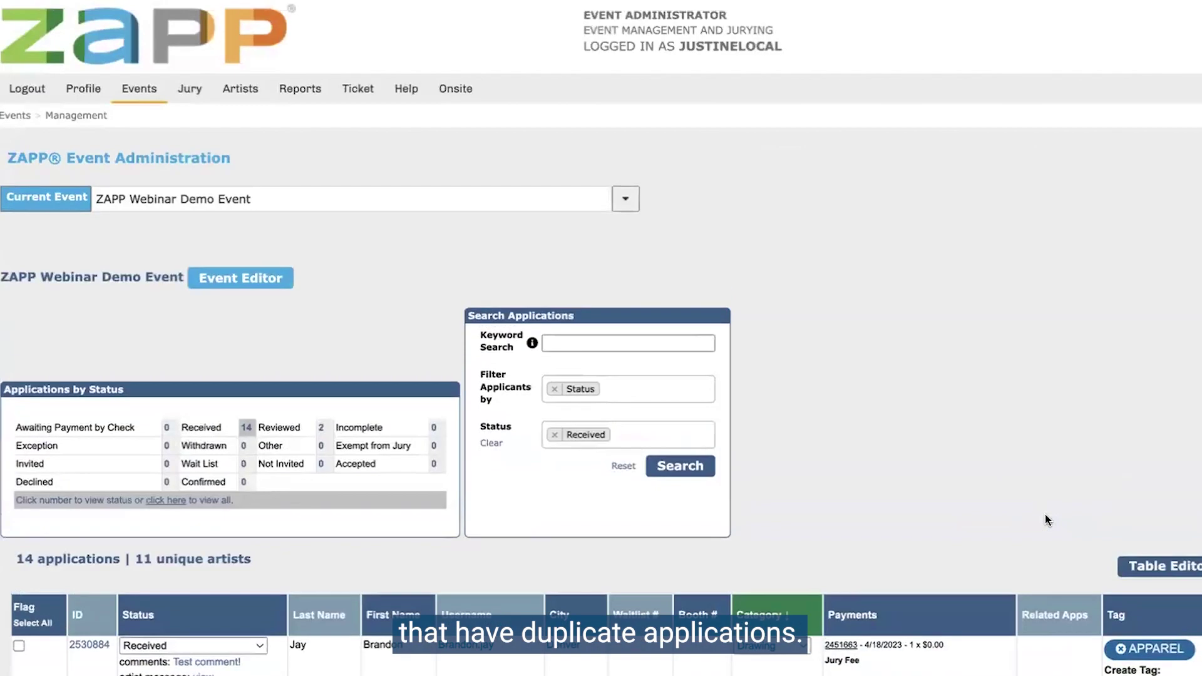
{"action": "scroll", "coordinate": [1072, 520], "scroll_direction": "down", "scroll_amount": 2}
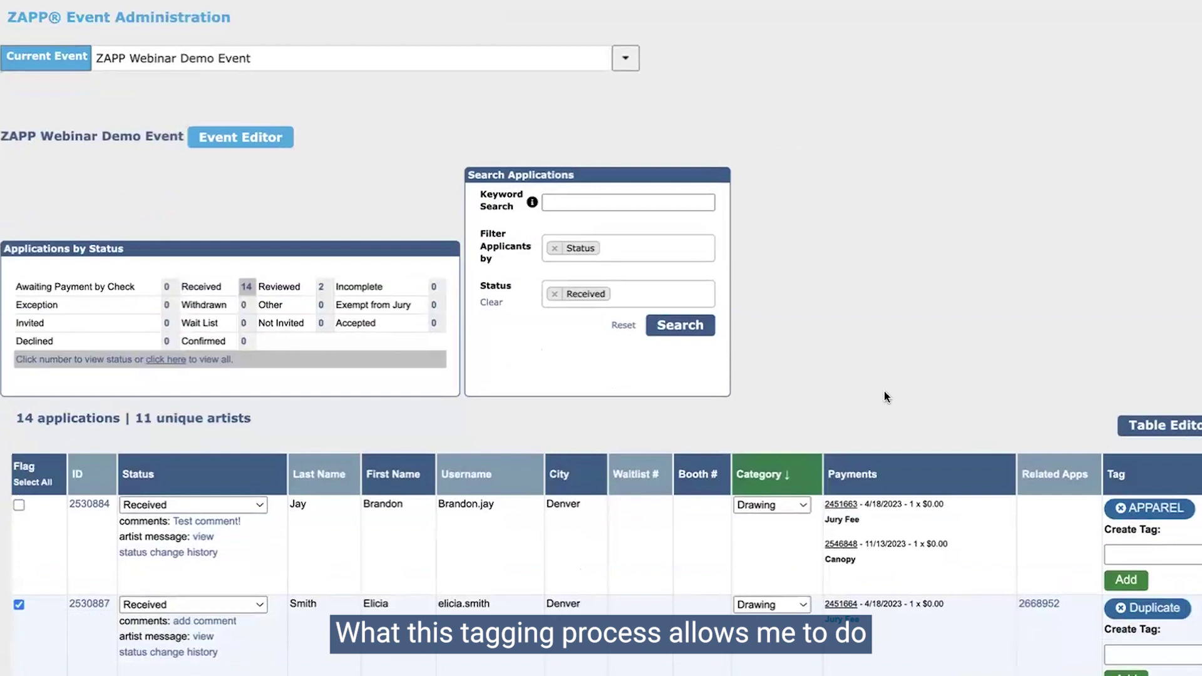
{"action": "double_click", "coordinate": [492, 235]}
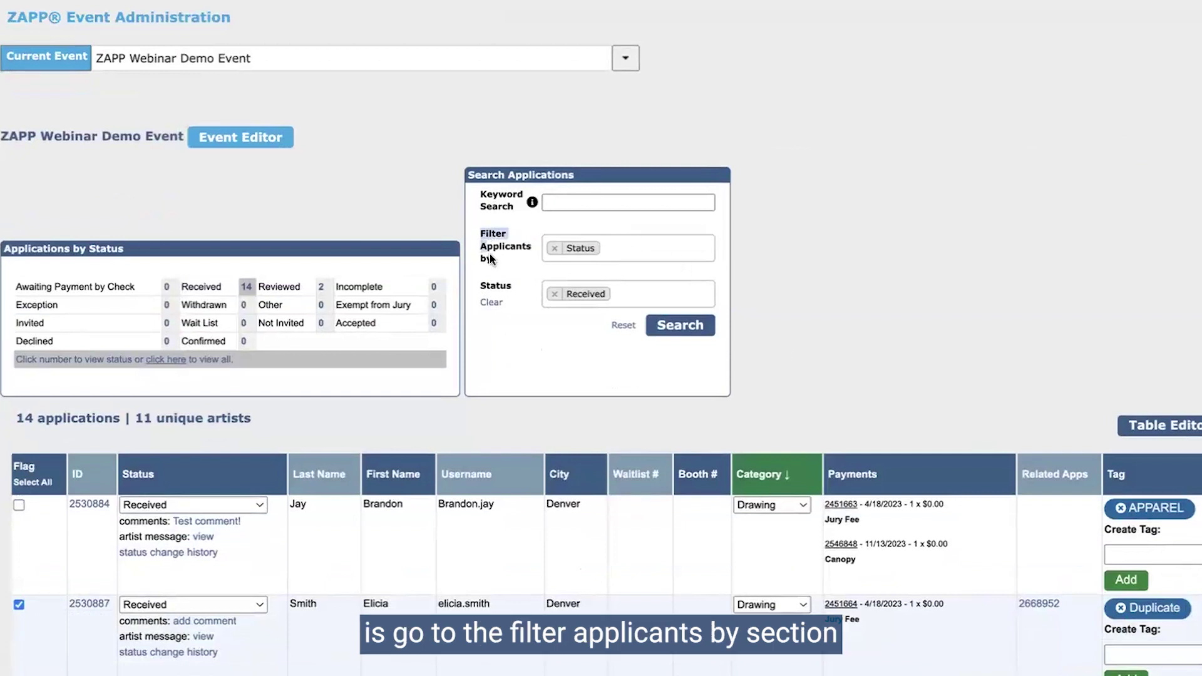
{"action": "left_click", "coordinate": [625, 249]}
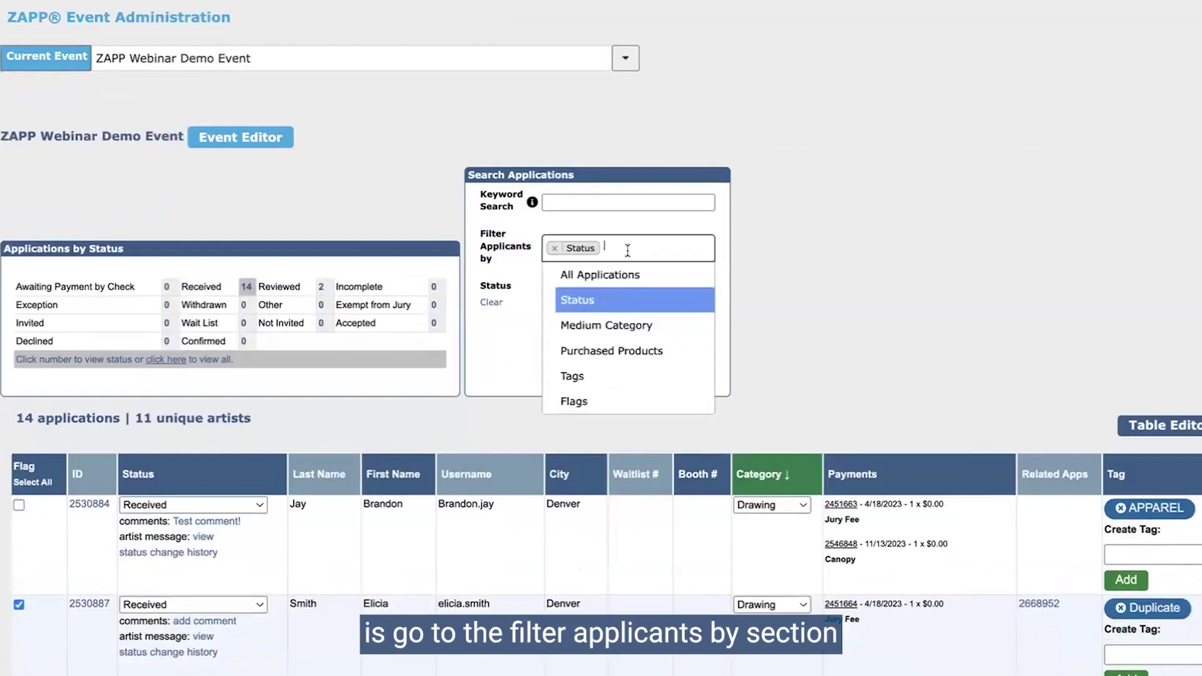
{"action": "left_click", "coordinate": [586, 376]}
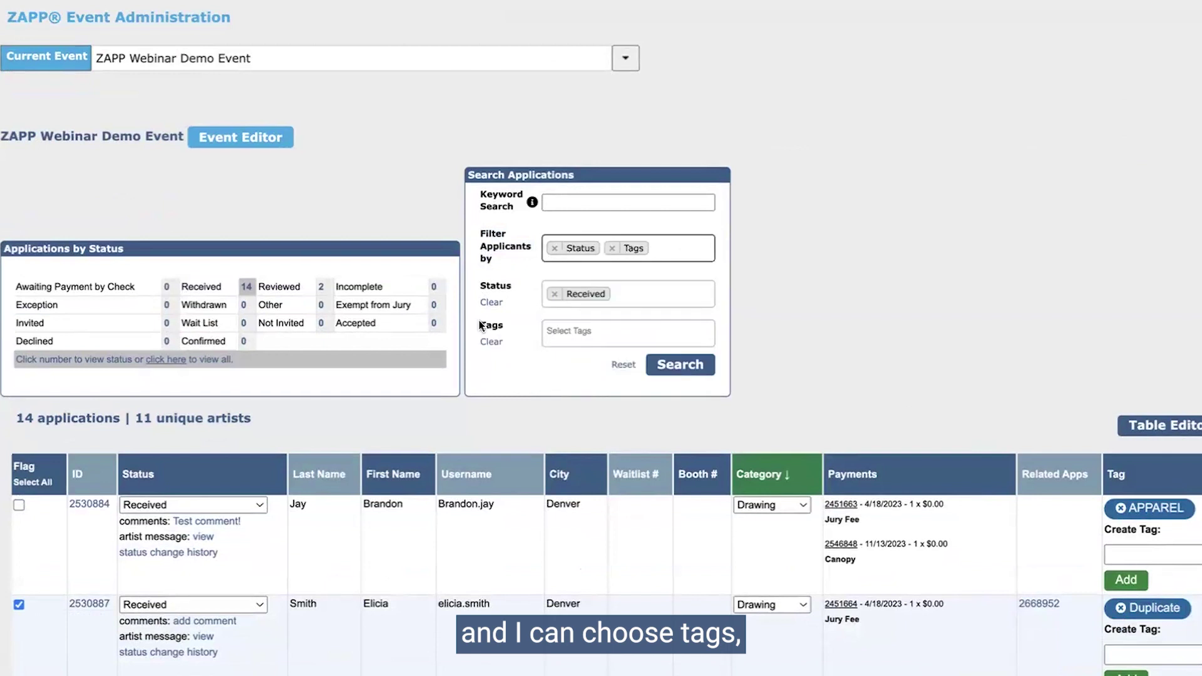
{"action": "left_click", "coordinate": [567, 330]}
{"action": "scroll", "coordinate": [583, 389], "scroll_direction": "down", "scroll_amount": 2}
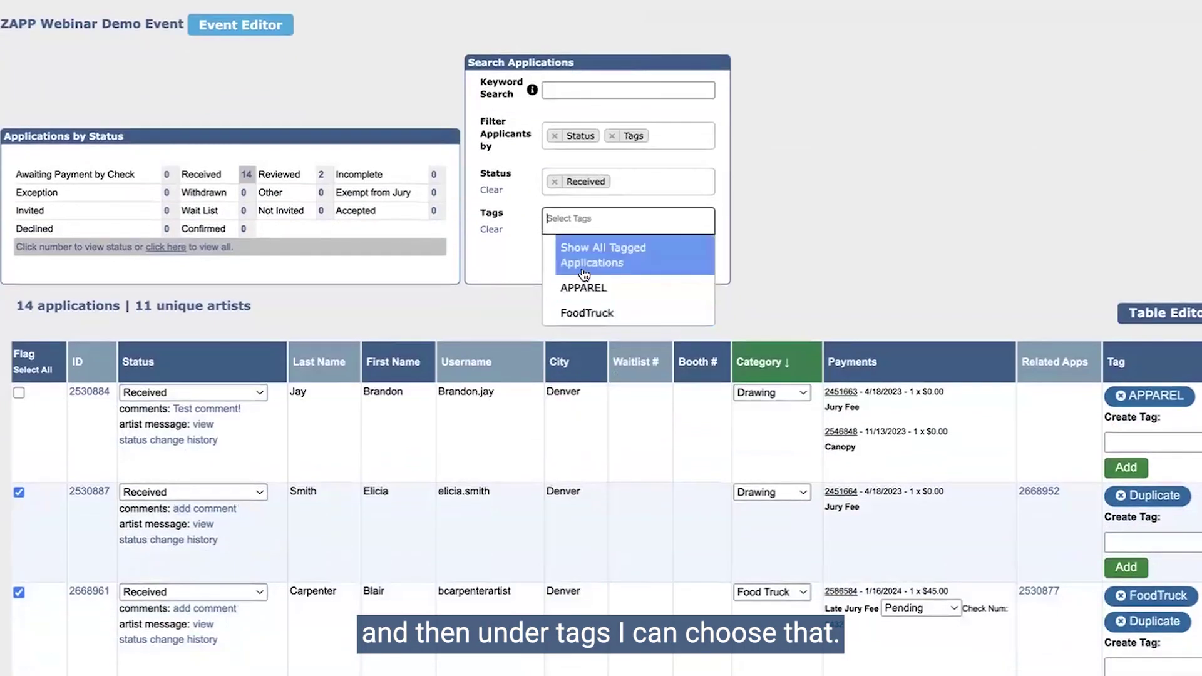
{"action": "scroll", "coordinate": [585, 274], "scroll_direction": "up", "scroll_amount": 1}
{"action": "left_click", "coordinate": [659, 233]}
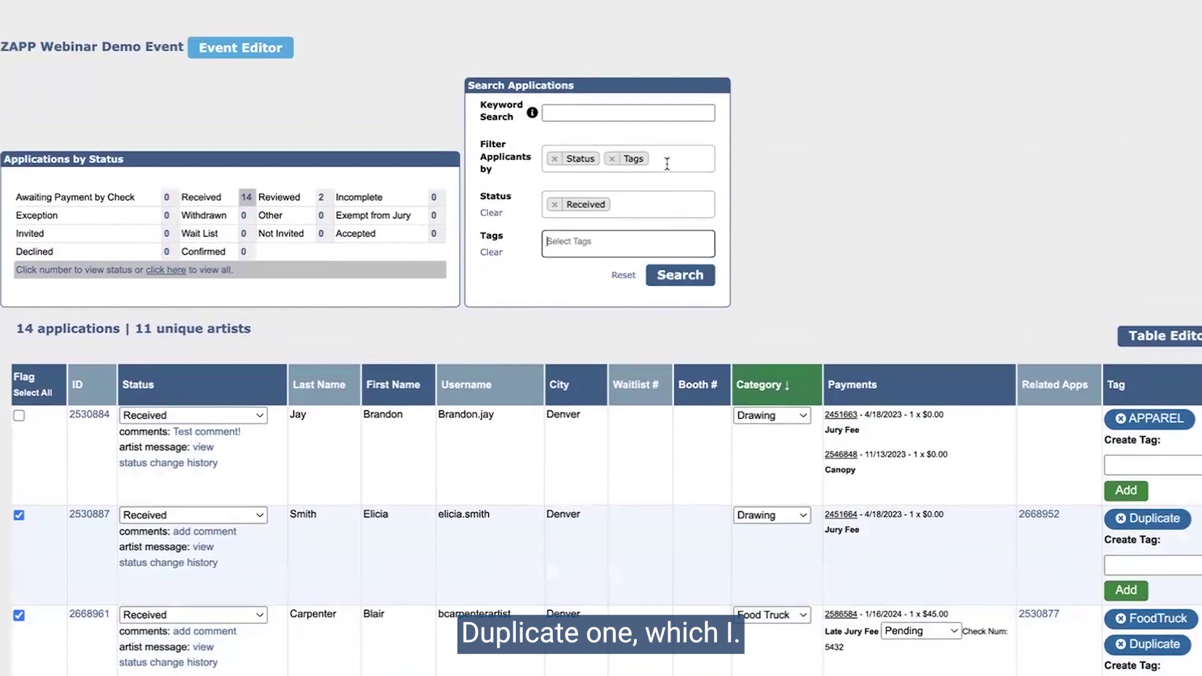
{"action": "scroll", "coordinate": [313, 459], "scroll_direction": "down", "scroll_amount": 20}
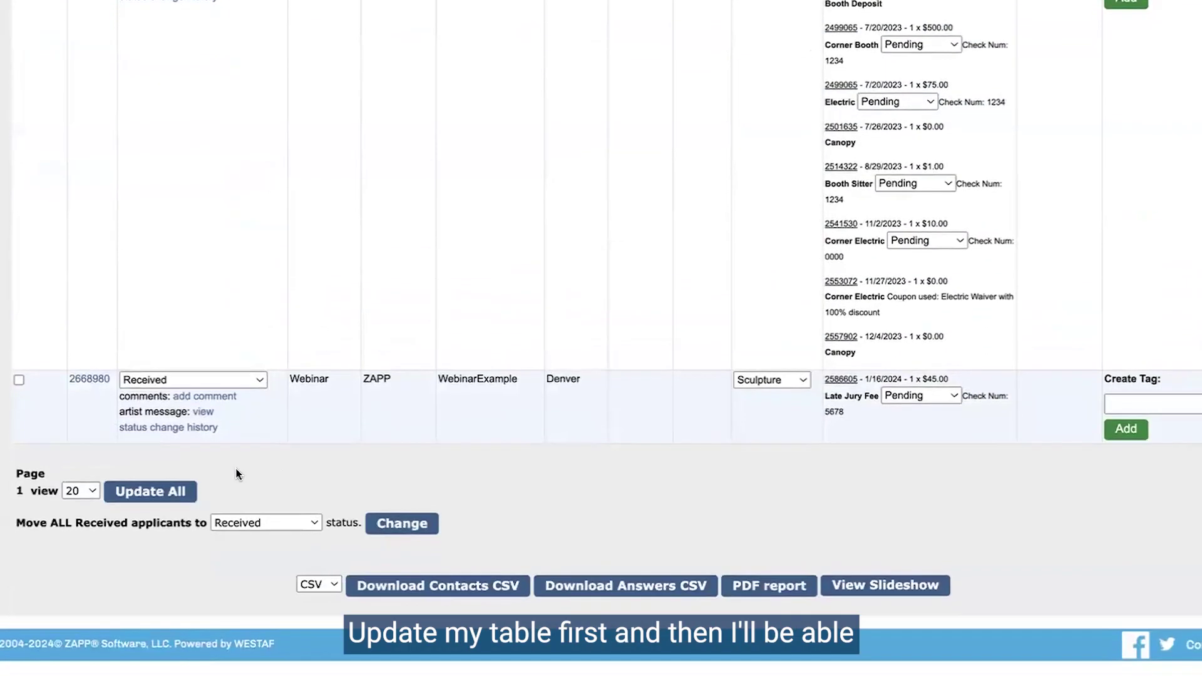
{"action": "left_click", "coordinate": [149, 491]}
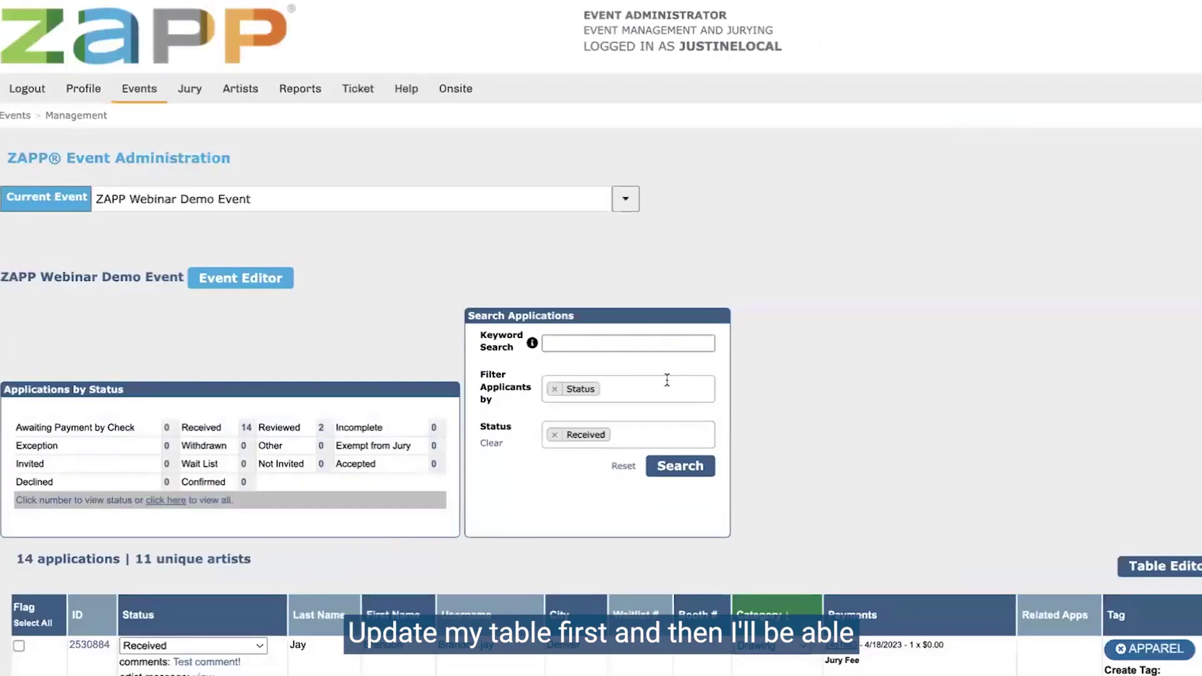
{"action": "left_click", "coordinate": [666, 380]}
{"action": "left_click", "coordinate": [612, 513]}
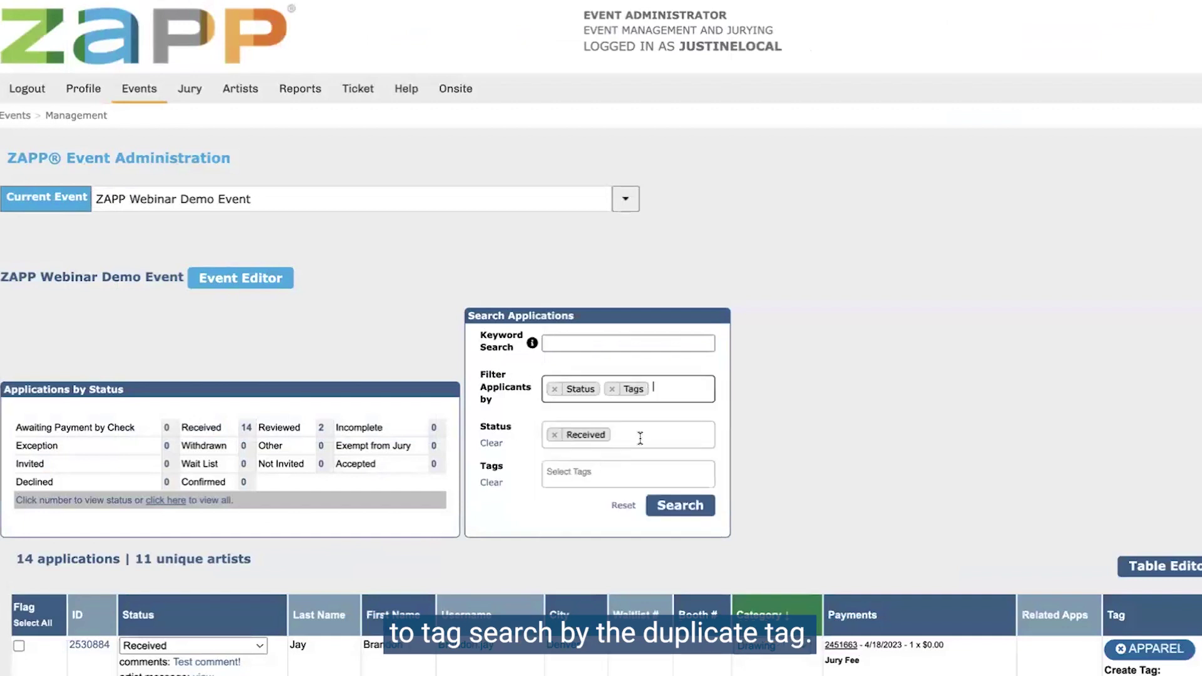
{"action": "left_click", "coordinate": [625, 474]}
{"action": "left_click", "coordinate": [575, 564]}
{"action": "left_click", "coordinate": [680, 506]}
{"action": "scroll", "coordinate": [918, 444], "scroll_direction": "down", "scroll_amount": 5}
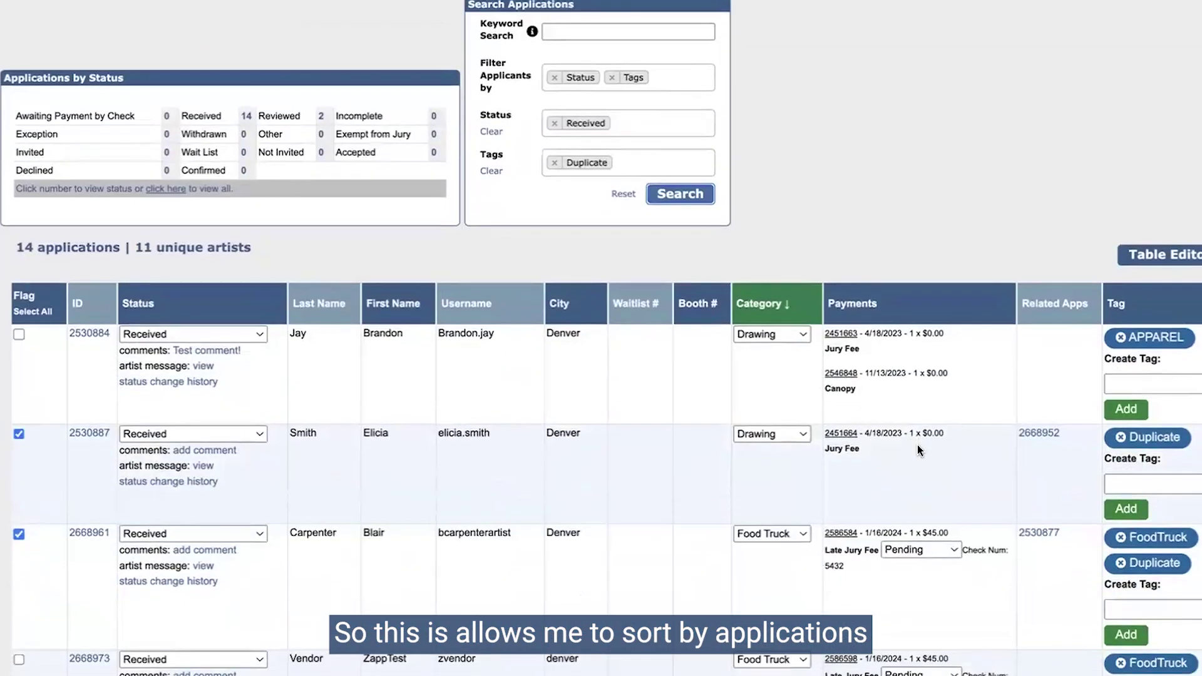
{"action": "scroll", "coordinate": [918, 444], "scroll_direction": "down", "scroll_amount": 5}
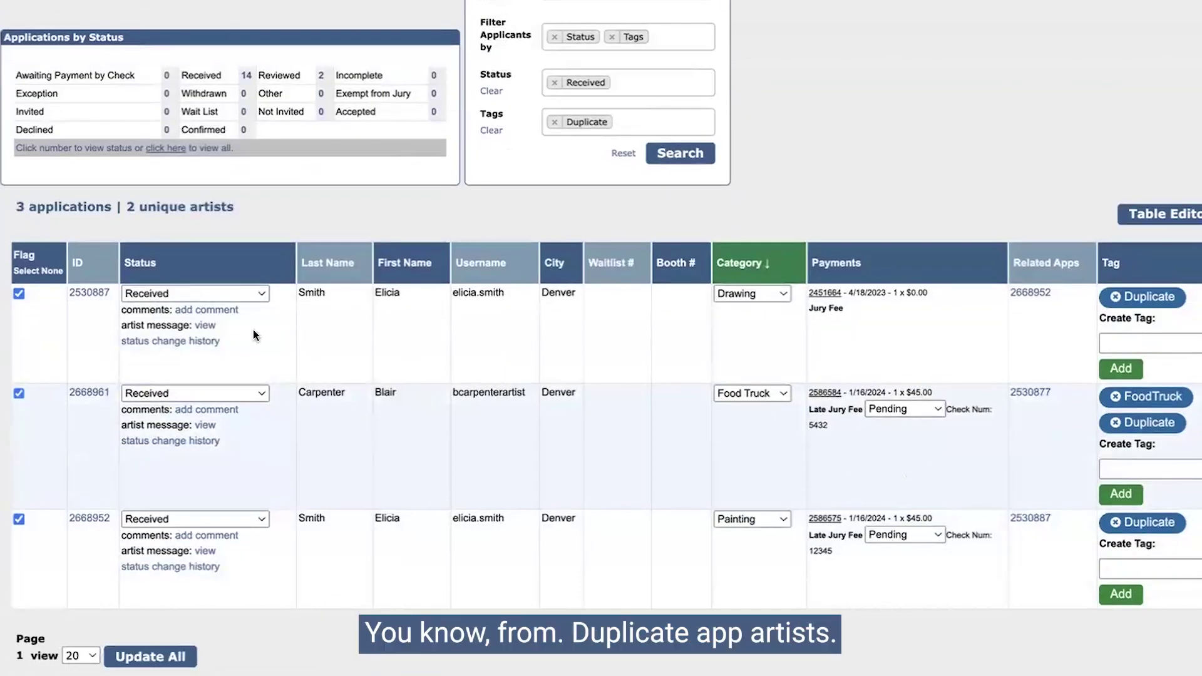
{"action": "left_click_drag", "start_coordinate": [12, 212], "coordinate": [245, 207]}
{"action": "left_click", "coordinate": [110, 221]}
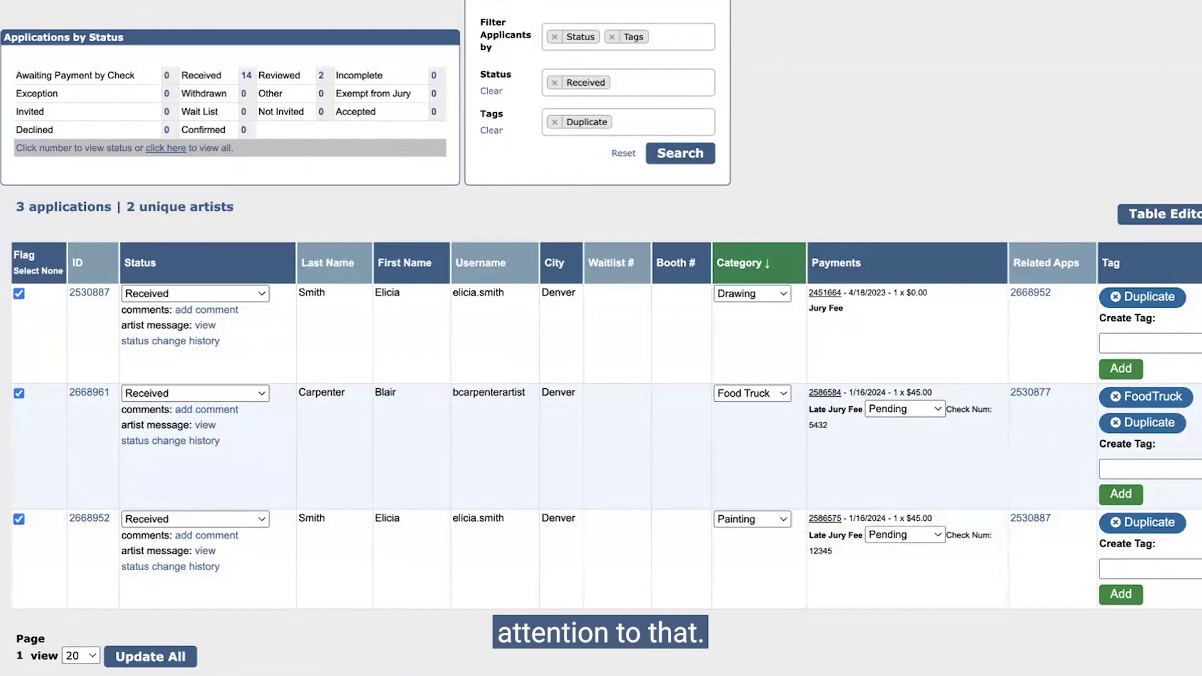
{"action": "scroll", "coordinate": [446, 269], "scroll_direction": "up", "scroll_amount": 1}
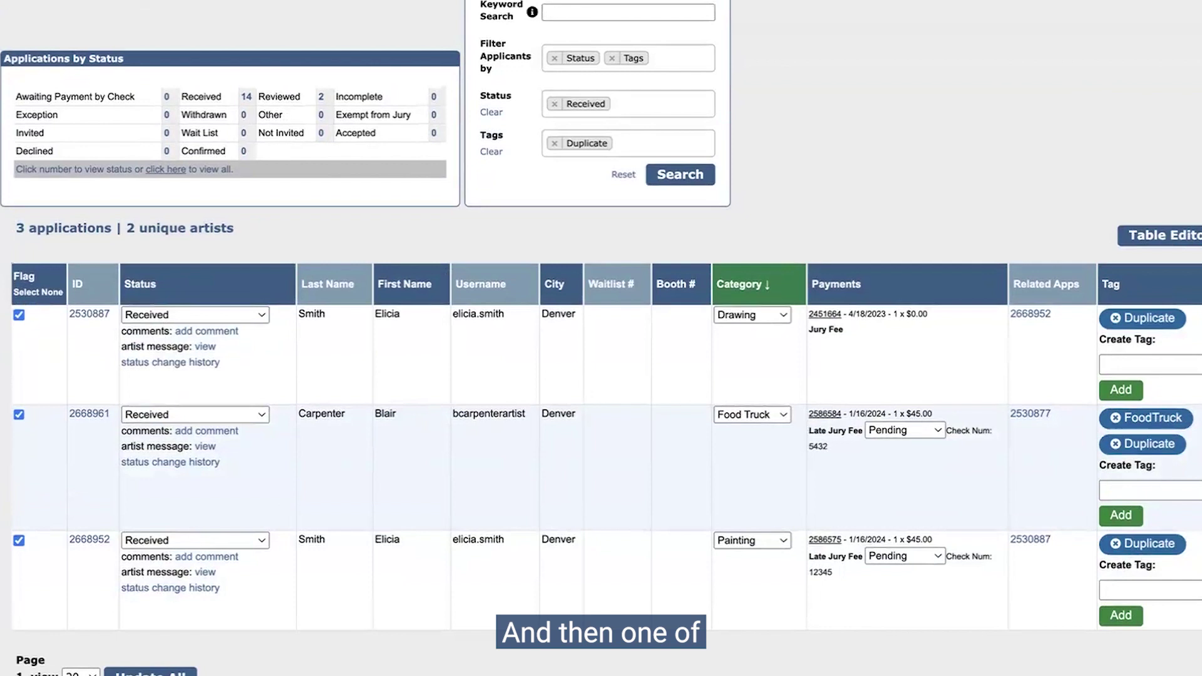
{"action": "scroll", "coordinate": [371, 279], "scroll_direction": "down", "scroll_amount": 1}
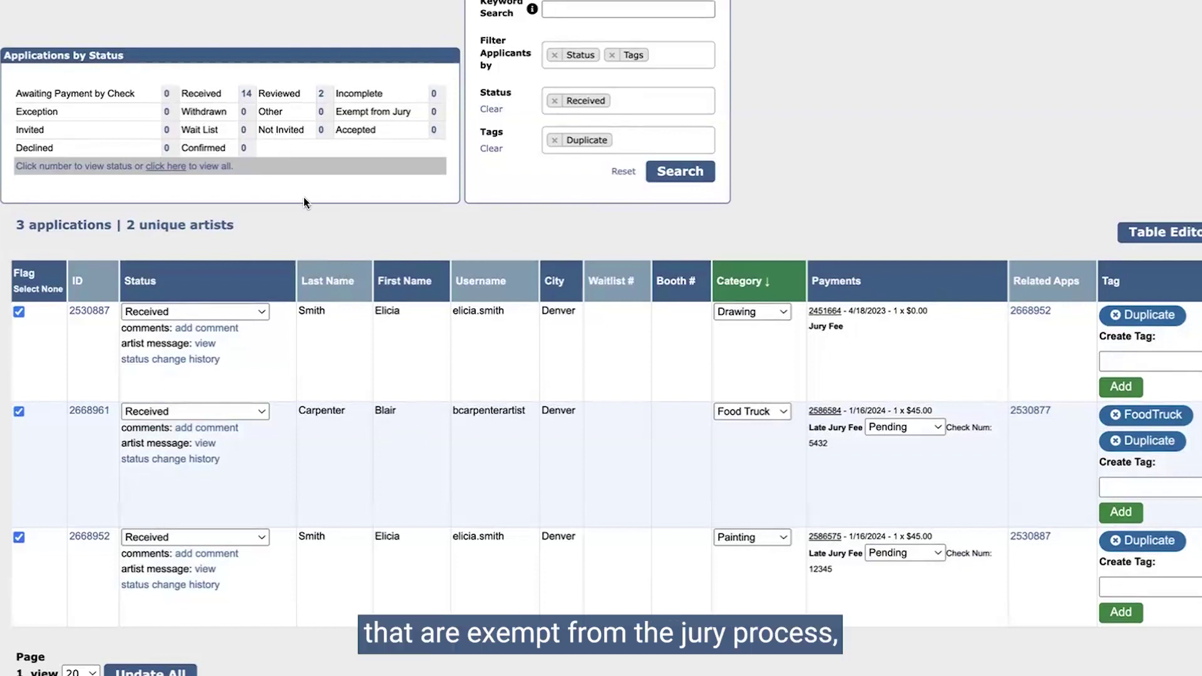
{"action": "left_click", "coordinate": [247, 93]}
{"action": "scroll", "coordinate": [445, 234], "scroll_direction": "down", "scroll_amount": 4}
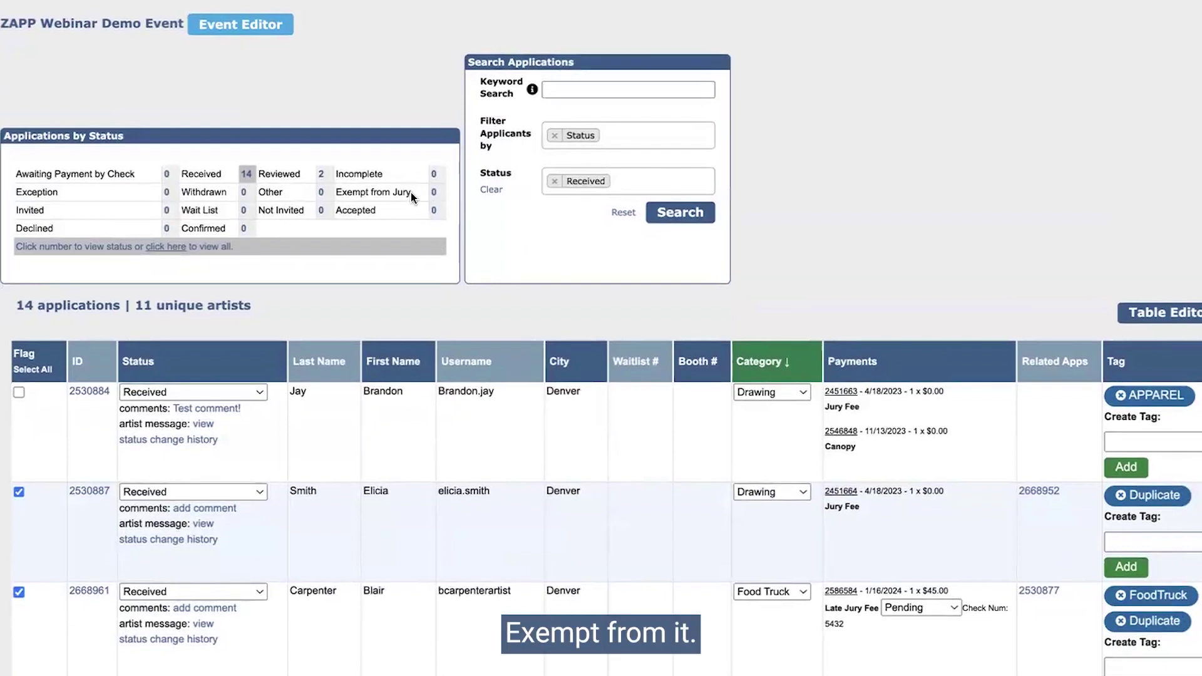
- Set the APPAREL Drawing and Food Truck applications to Exempt from Jury and apply with Update All
{"action": "left_click", "coordinate": [129, 393]}
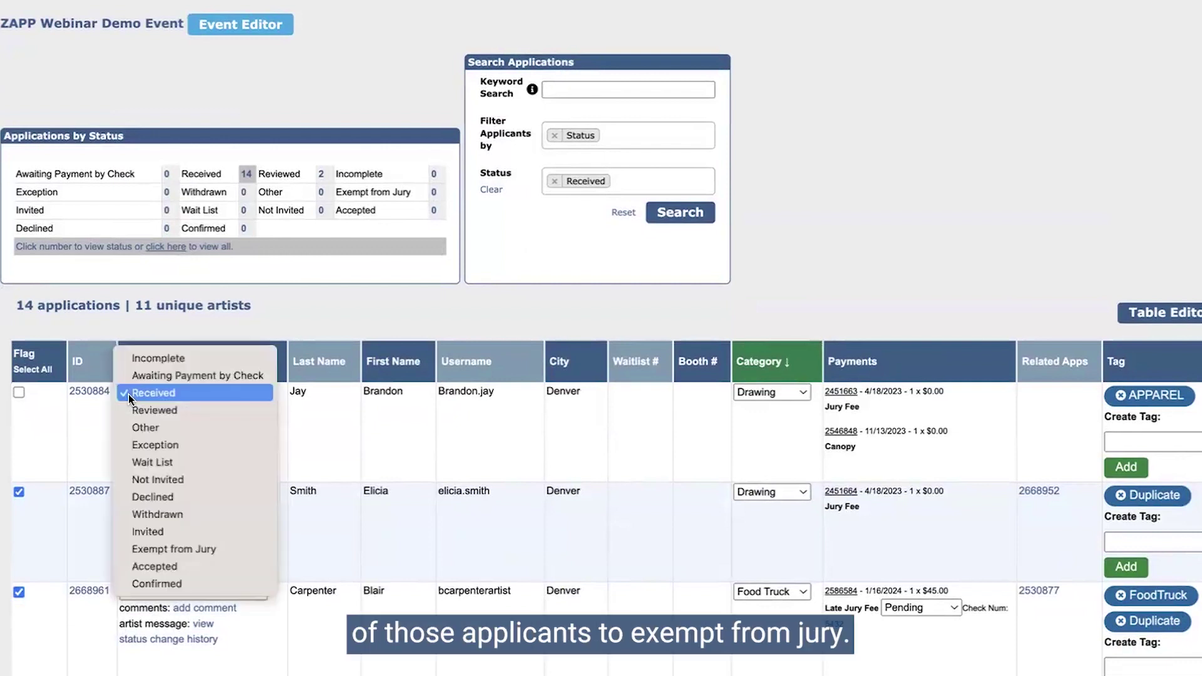
{"action": "left_click", "coordinate": [180, 551]}
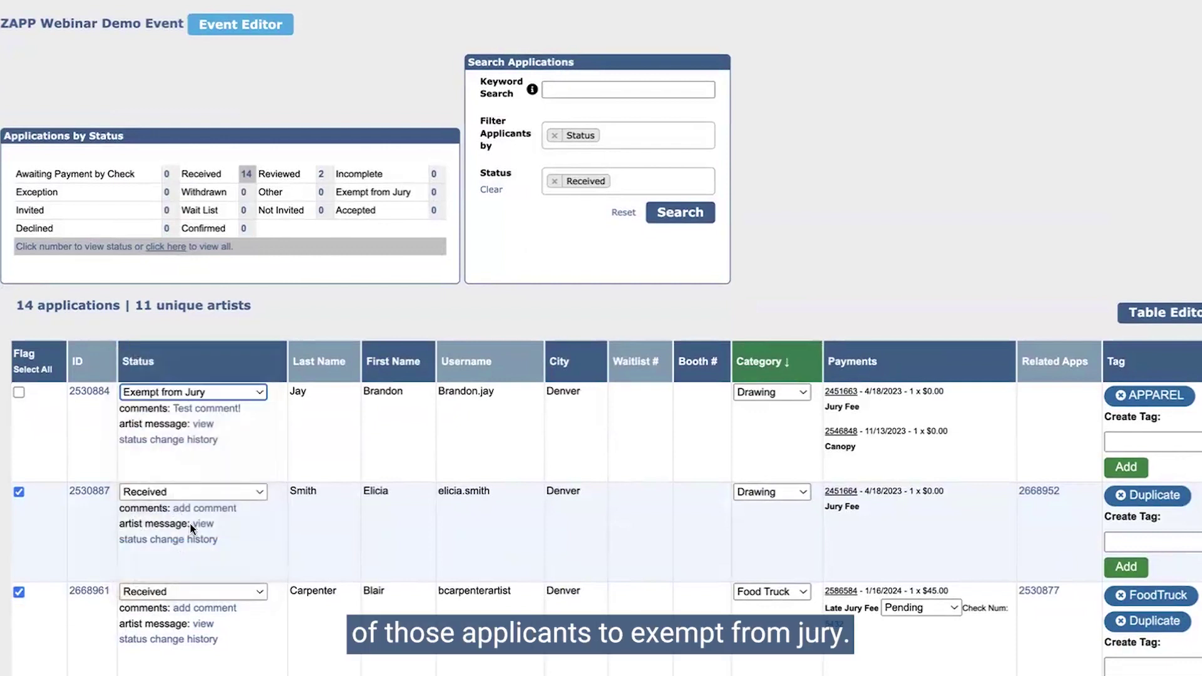
{"action": "scroll", "coordinate": [188, 495], "scroll_direction": "down", "scroll_amount": 1}
{"action": "left_click", "coordinate": [188, 541]}
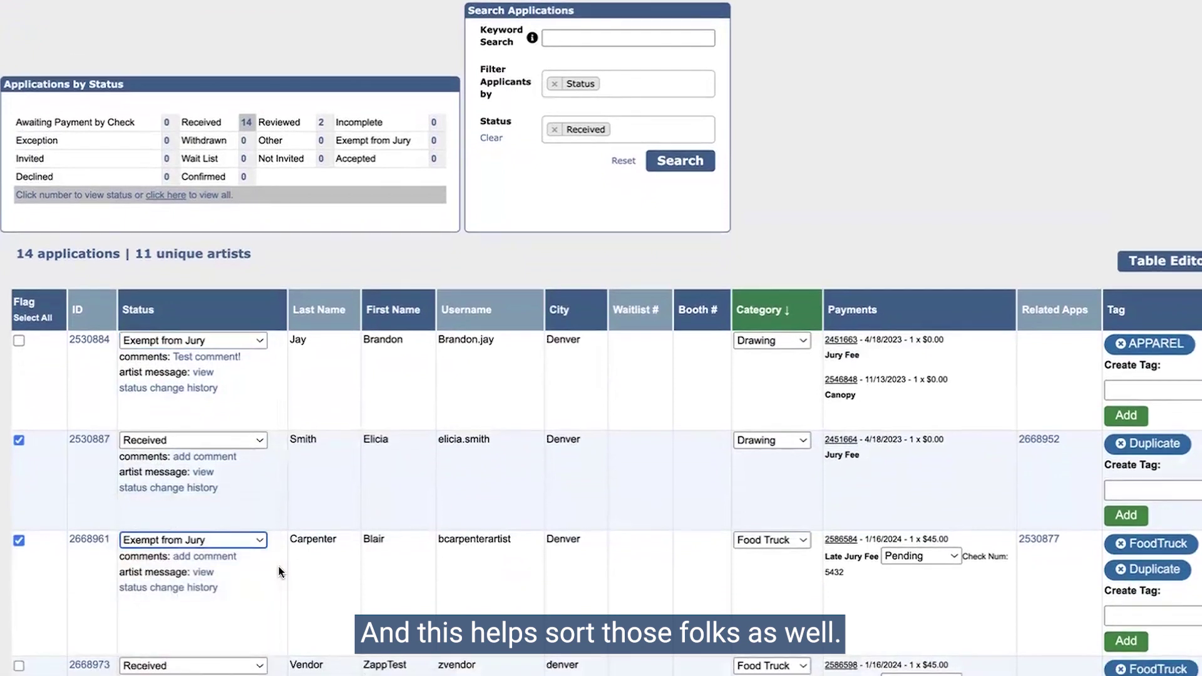
{"action": "scroll", "coordinate": [170, 361], "scroll_direction": "down", "scroll_amount": 10}
{"action": "scroll", "coordinate": [170, 362], "scroll_direction": "down", "scroll_amount": 15}
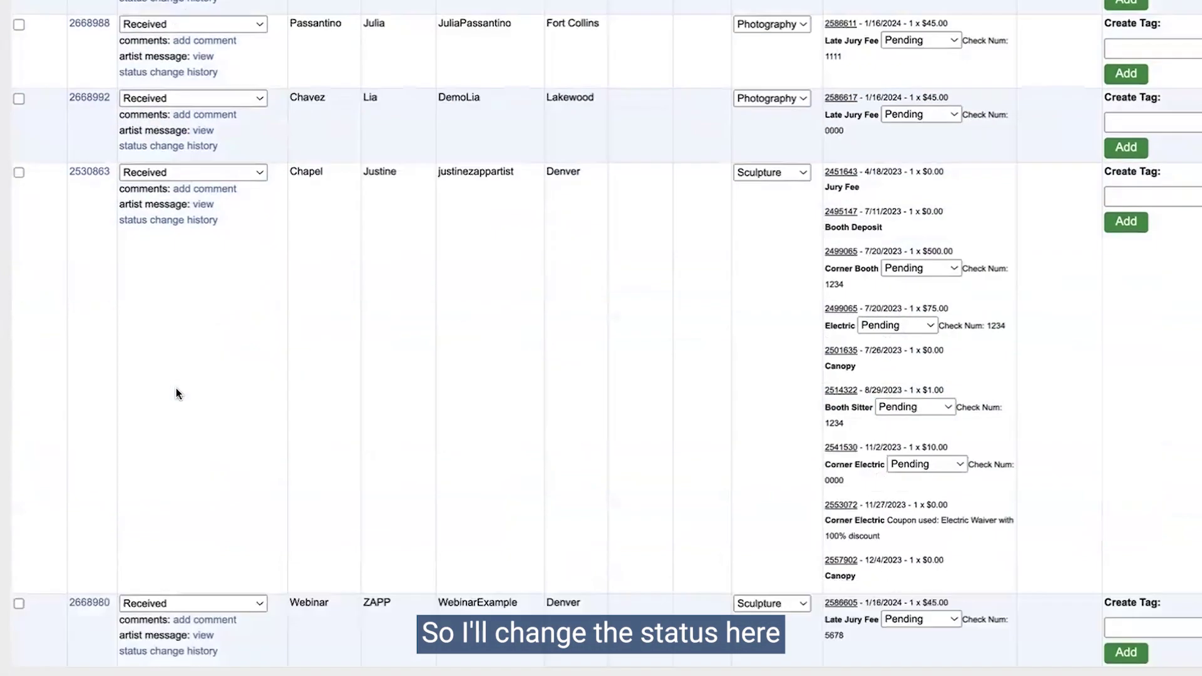
{"action": "left_click", "coordinate": [171, 496]}
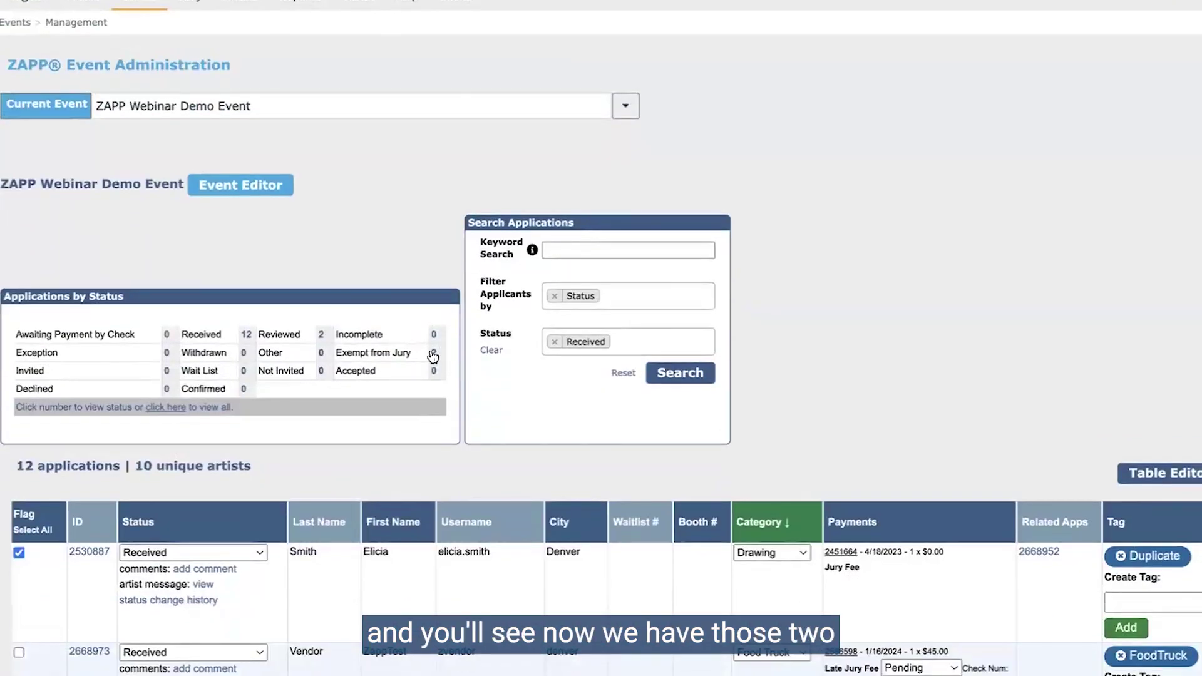
- List only the applications with Exempt from Jury status
{"action": "left_click", "coordinate": [434, 353]}
{"action": "scroll", "coordinate": [674, 380], "scroll_direction": "down", "scroll_amount": 3}
{"action": "scroll", "coordinate": [675, 380], "scroll_direction": "down", "scroll_amount": 2}
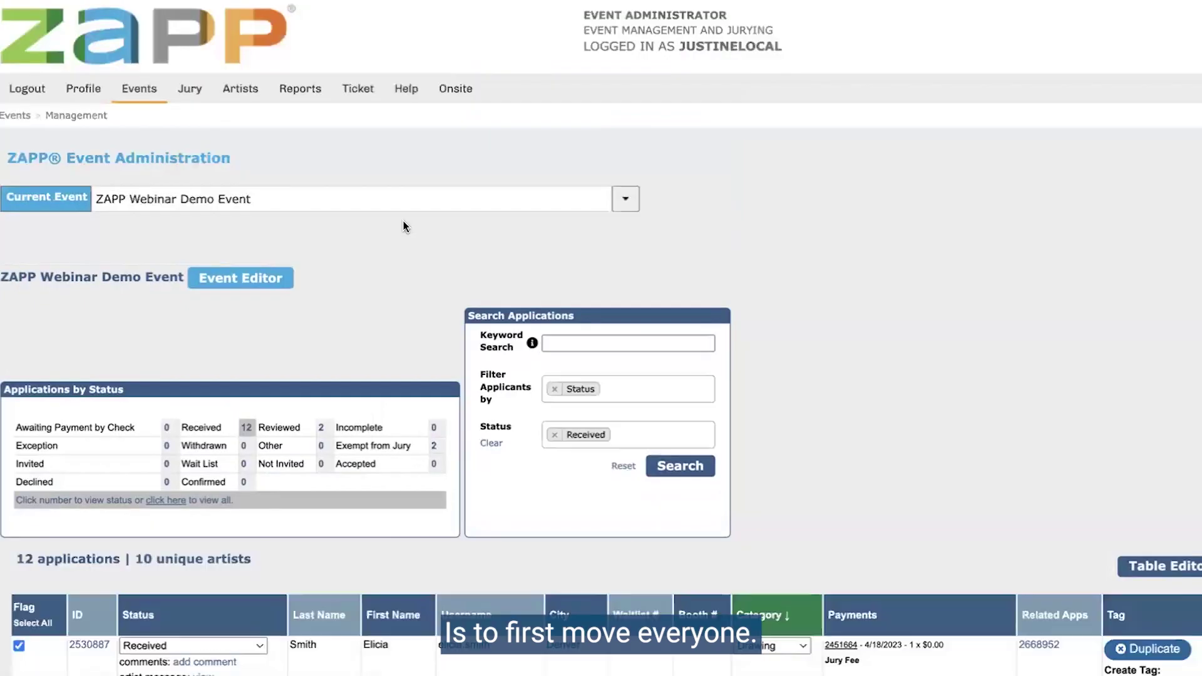
- Bulk-move all remaining Received applications to Reviewed, then list the 14 Reviewed applications
{"action": "scroll", "coordinate": [375, 241], "scroll_direction": "down", "scroll_amount": 20}
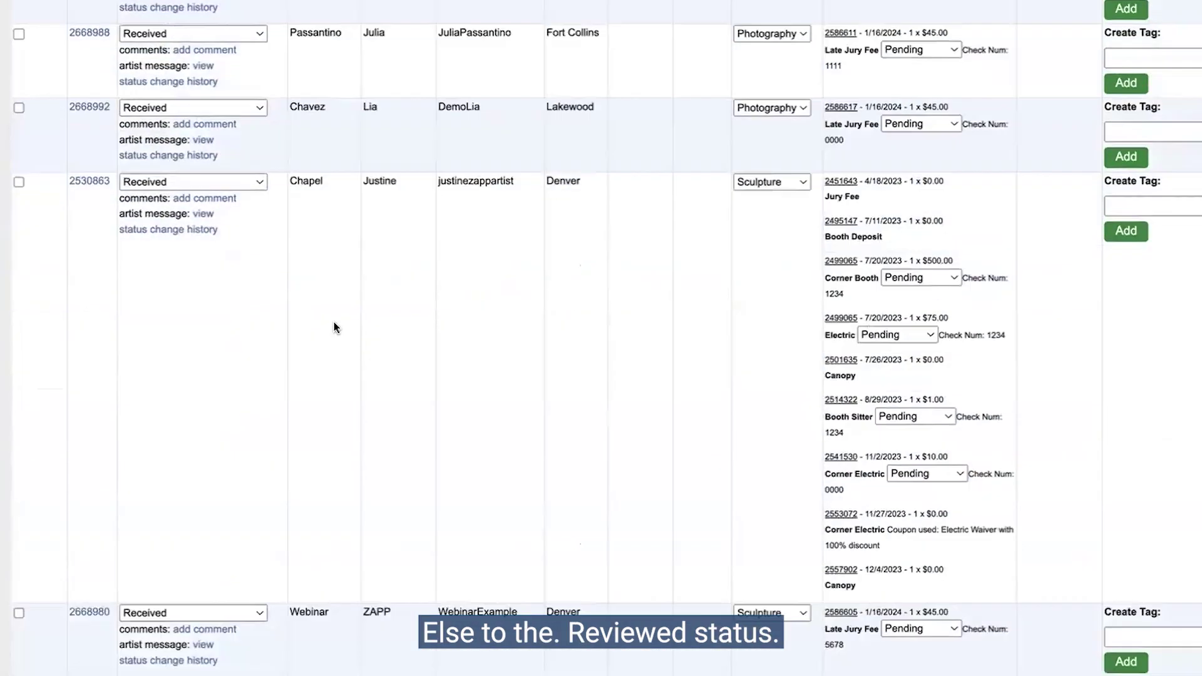
{"action": "scroll", "coordinate": [223, 558], "scroll_direction": "down", "scroll_amount": 5}
{"action": "left_click", "coordinate": [250, 523]}
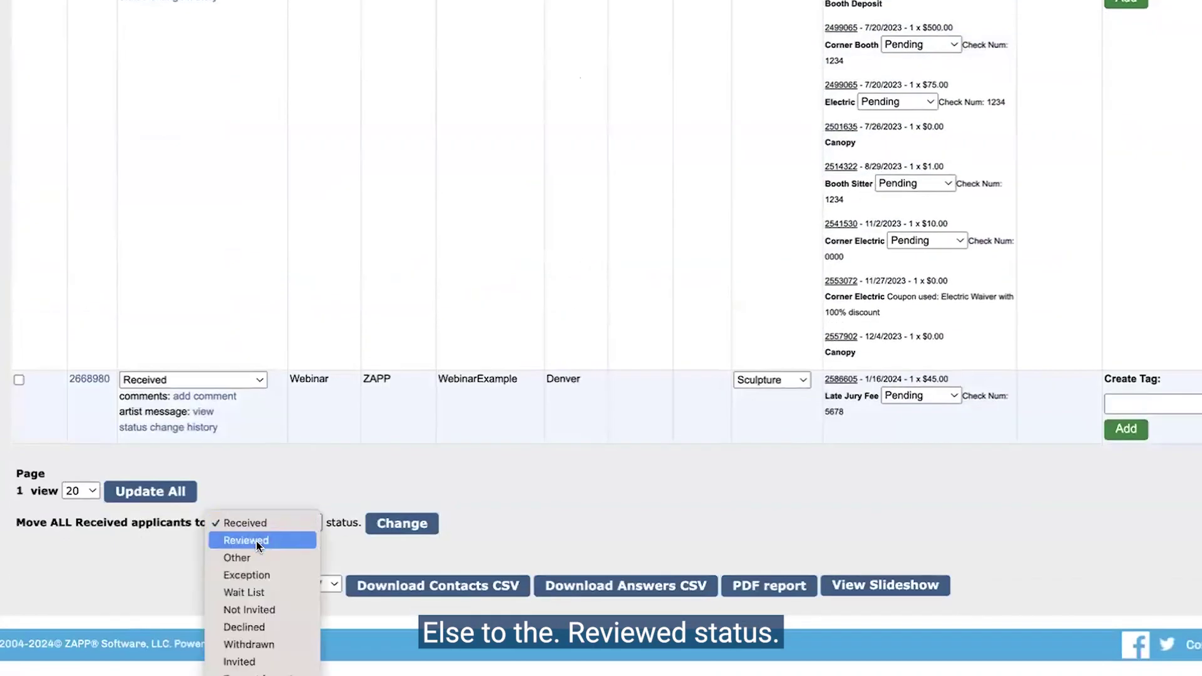
{"action": "left_click", "coordinate": [214, 539]}
{"action": "left_click", "coordinate": [402, 523]}
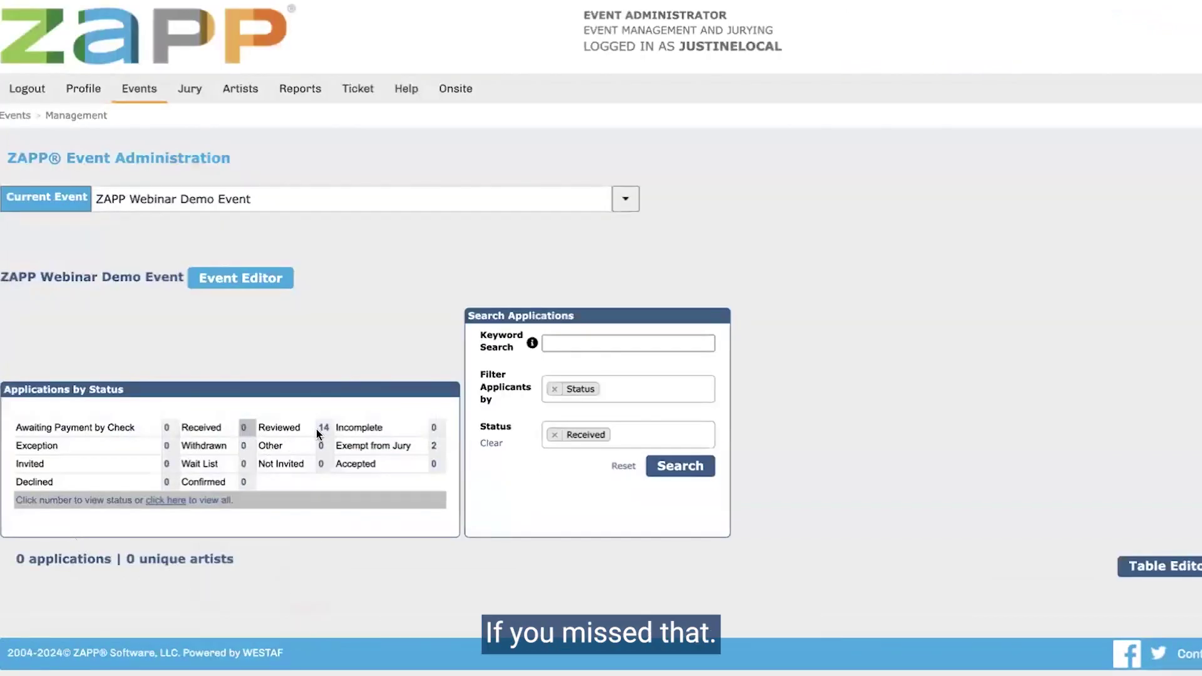
{"action": "left_click", "coordinate": [326, 433]}
{"action": "scroll", "coordinate": [313, 438], "scroll_direction": "down", "scroll_amount": 20}
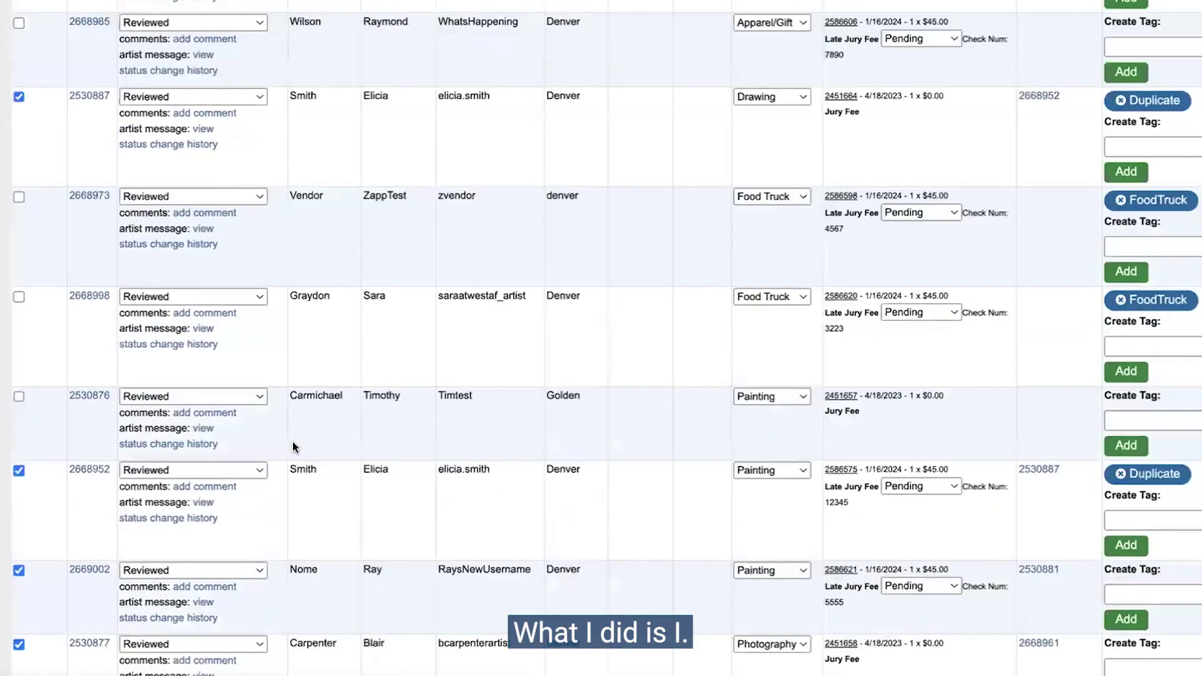
- Leave the bulk-move status choices unchanged and list the 2 Exempt from Jury applications
{"action": "left_click_drag", "start_coordinate": [16, 523], "coordinate": [200, 523]}
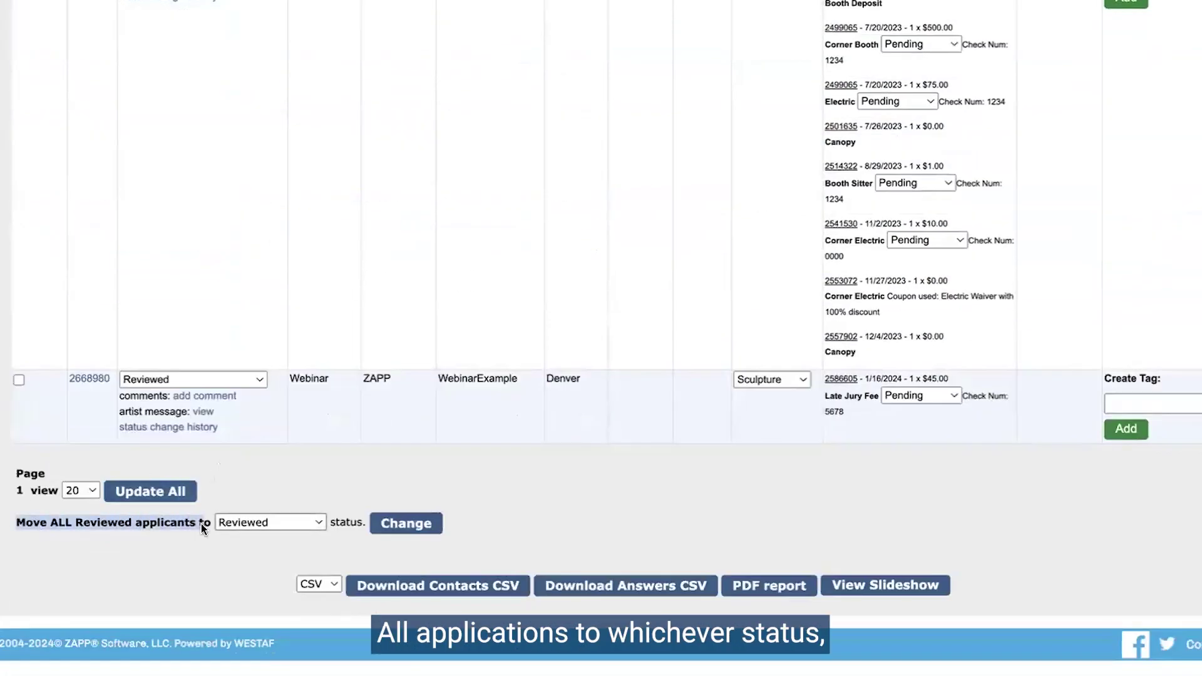
{"action": "left_click", "coordinate": [249, 528]}
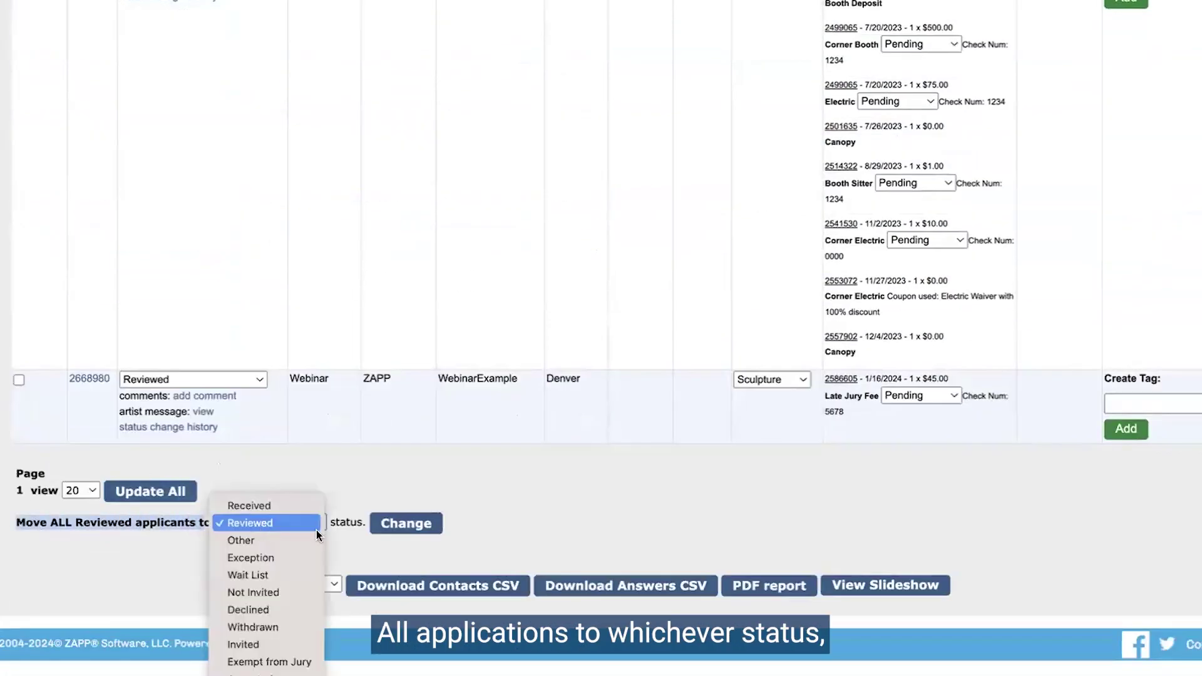
{"action": "left_click", "coordinate": [396, 486]}
{"action": "scroll", "coordinate": [392, 480], "scroll_direction": "up", "scroll_amount": 10}
{"action": "scroll", "coordinate": [392, 480], "scroll_direction": "up", "scroll_amount": 15}
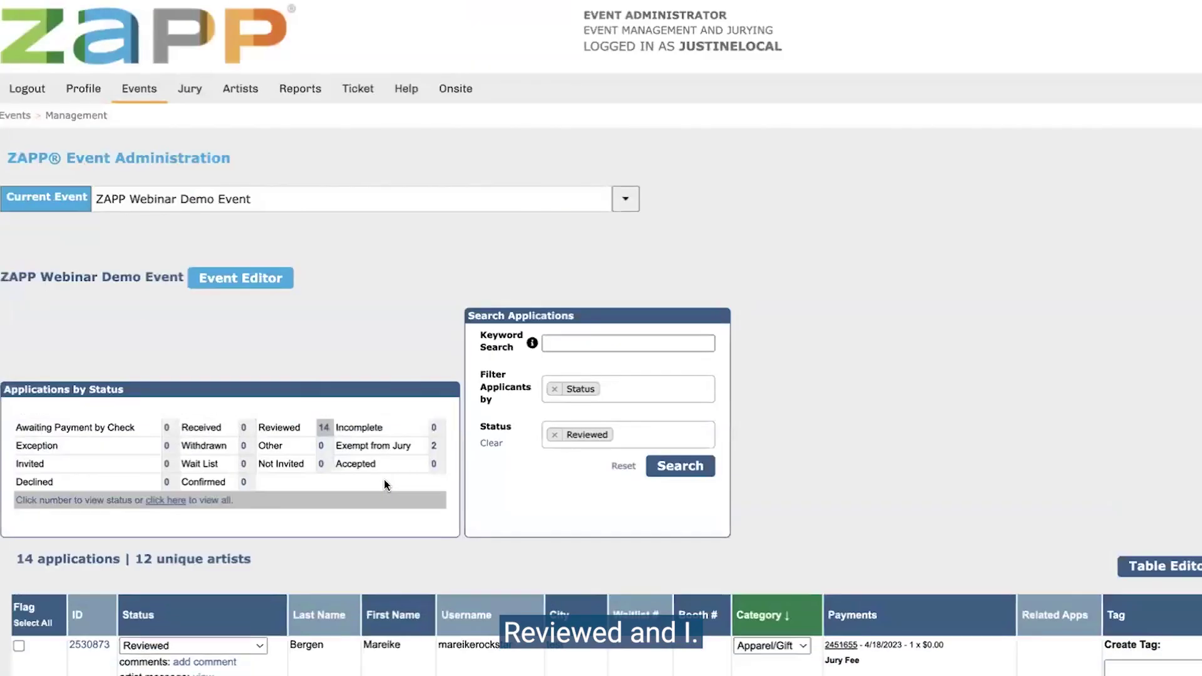
{"action": "left_click", "coordinate": [435, 445]}
{"action": "scroll", "coordinate": [197, 554], "scroll_direction": "down", "scroll_amount": 6}
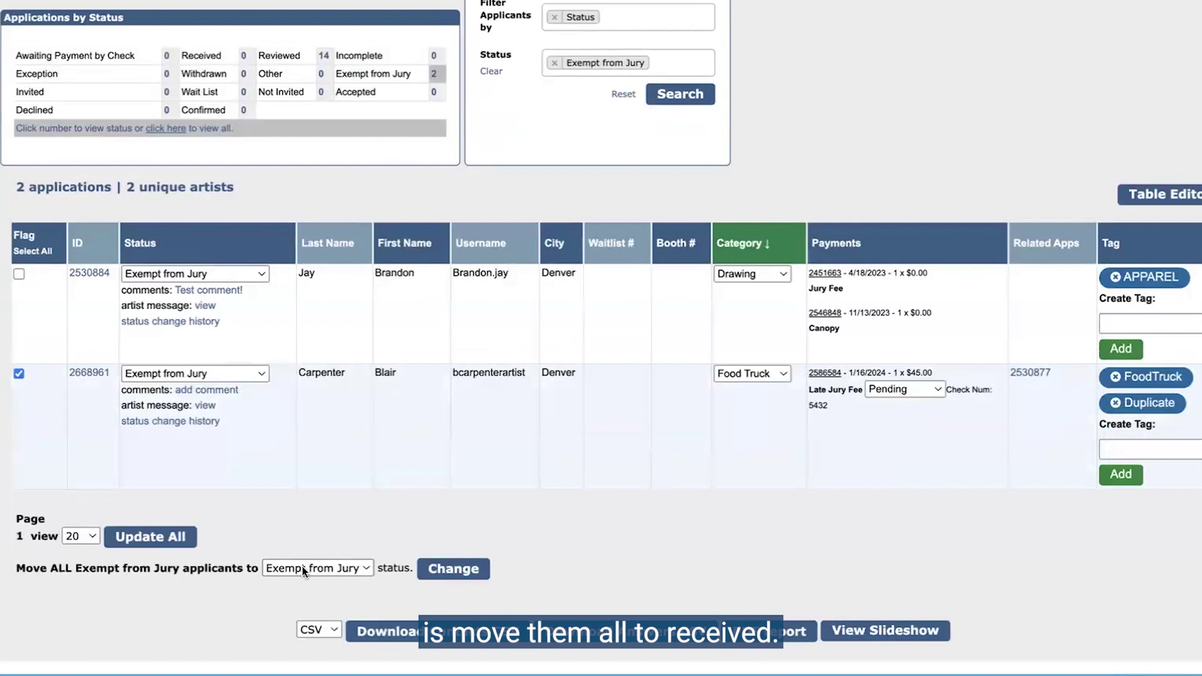
- Move the 2 Exempt from Jury applications to Received, then move them back to Exempt from Jury
{"action": "left_click", "coordinate": [303, 567]}
{"action": "left_click", "coordinate": [297, 412]}
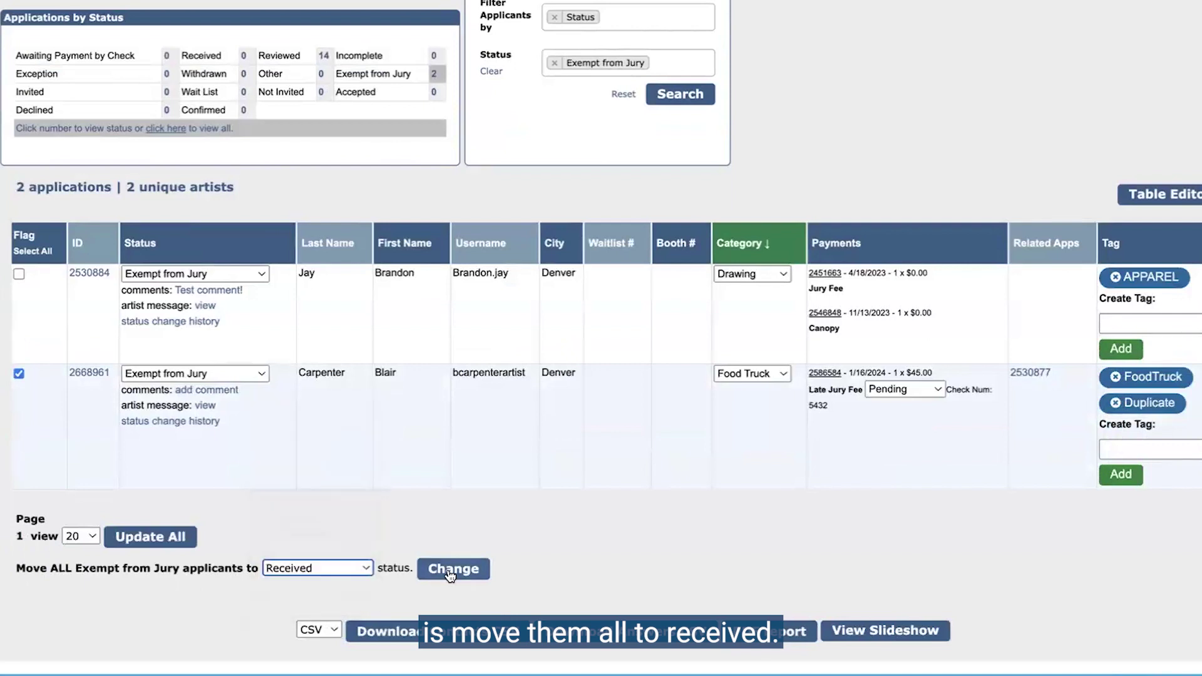
{"action": "left_click", "coordinate": [452, 568]}
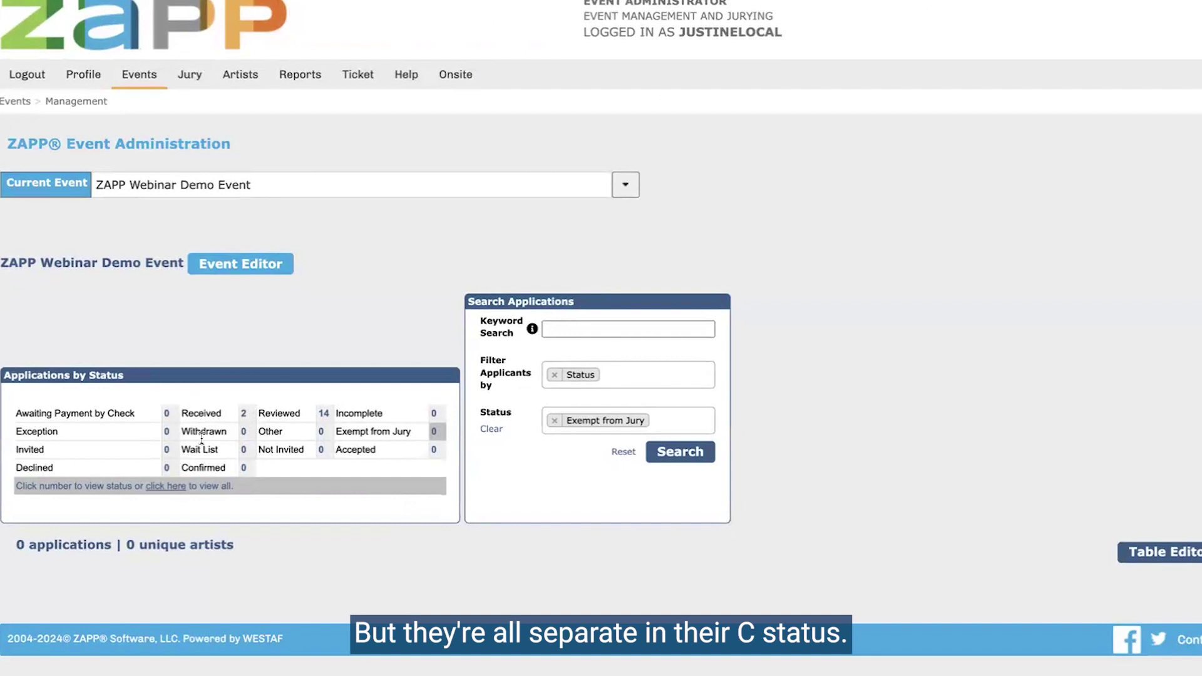
{"action": "left_click", "coordinate": [244, 415]}
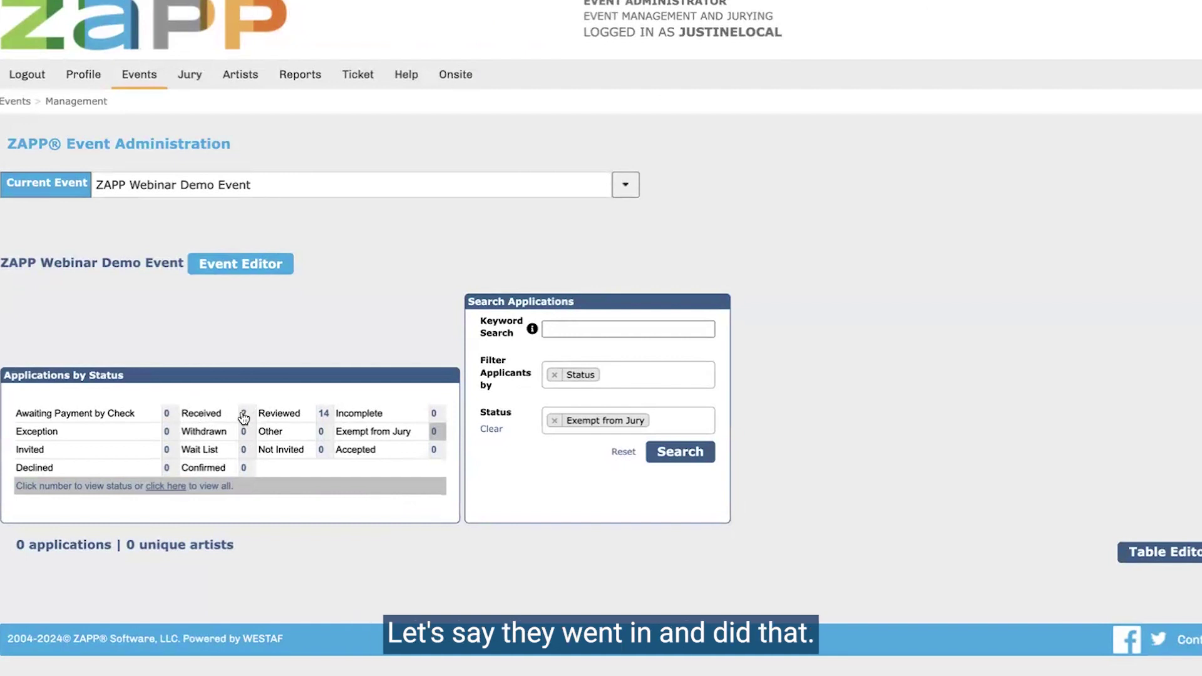
{"action": "scroll", "coordinate": [243, 418], "scroll_direction": "down", "scroll_amount": 7}
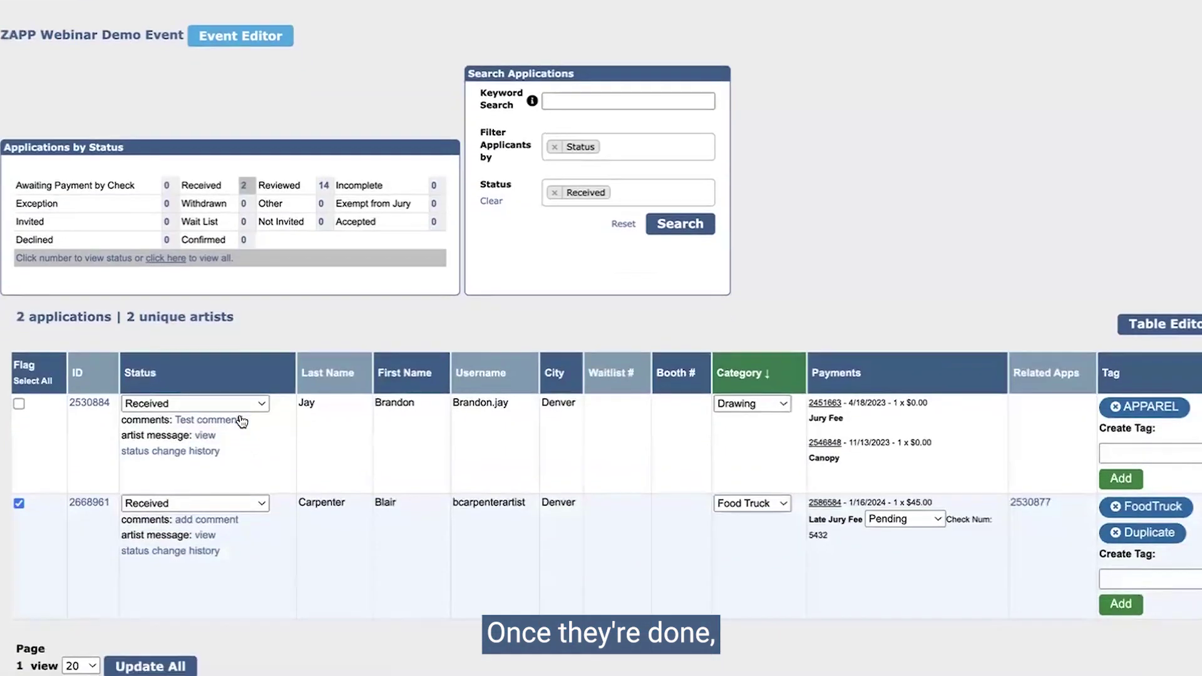
{"action": "left_click", "coordinate": [234, 520]}
{"action": "left_click", "coordinate": [244, 665]}
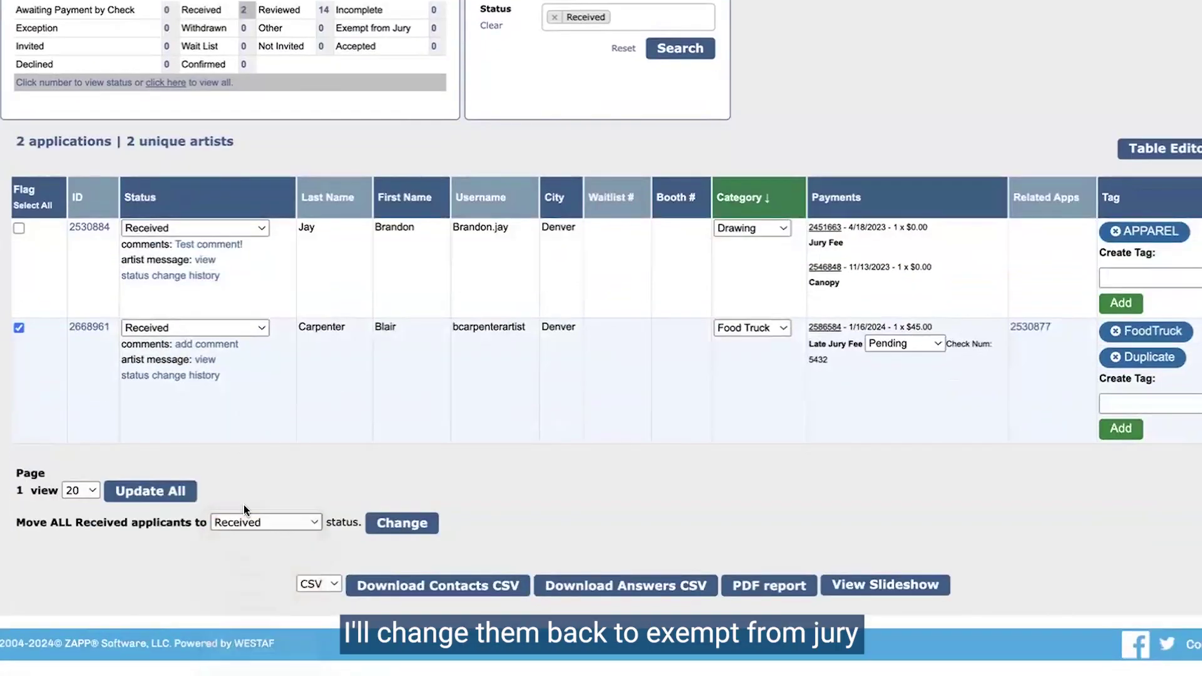
{"action": "left_click", "coordinate": [394, 523]}
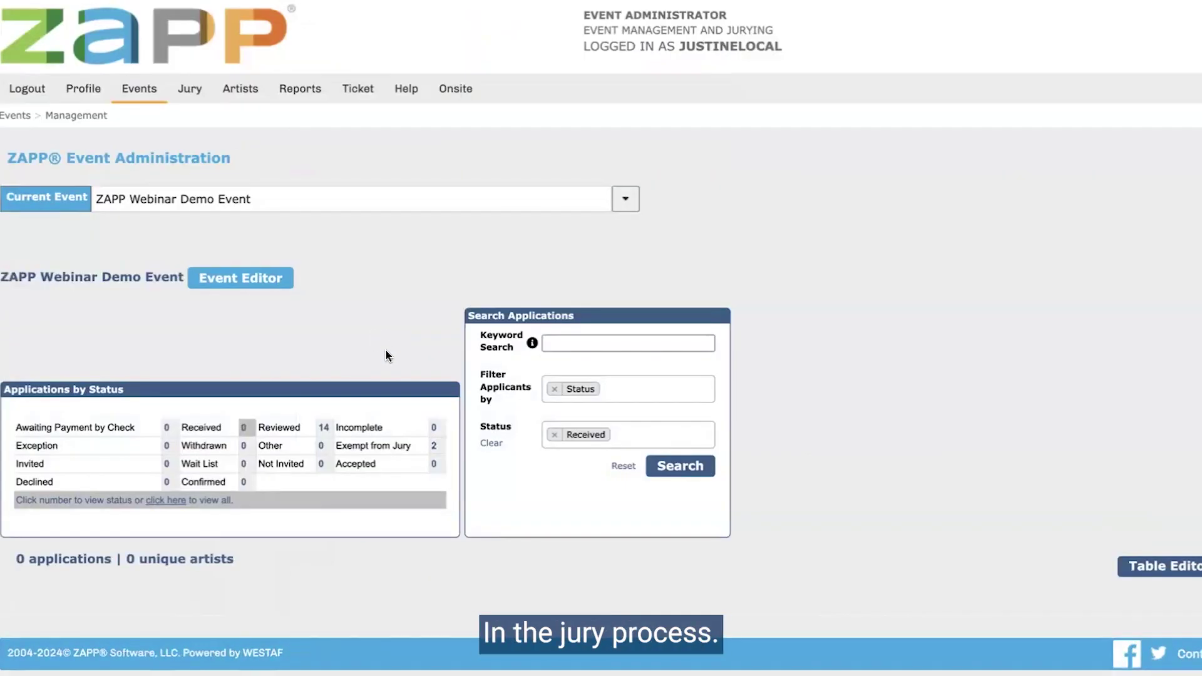
- Bulk-move all 14 Reviewed applications to Received
{"action": "left_click", "coordinate": [324, 414]}
{"action": "scroll", "coordinate": [326, 417], "scroll_direction": "down", "scroll_amount": 13}
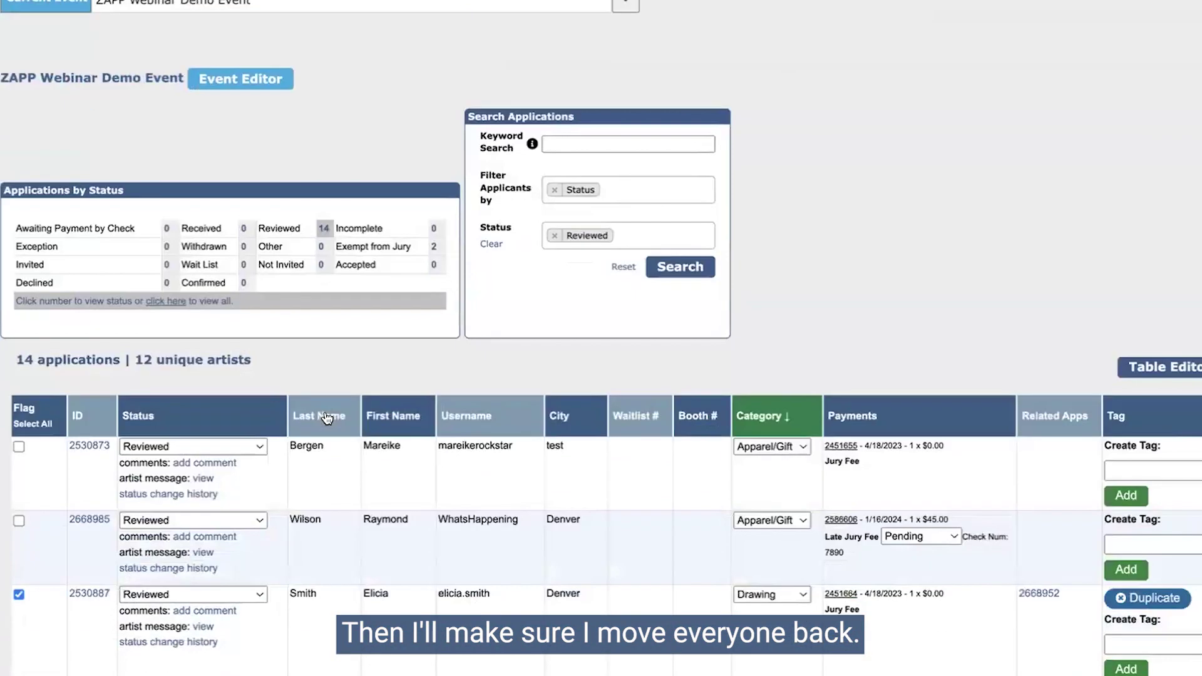
{"action": "scroll", "coordinate": [326, 418], "scroll_direction": "down", "scroll_amount": 15}
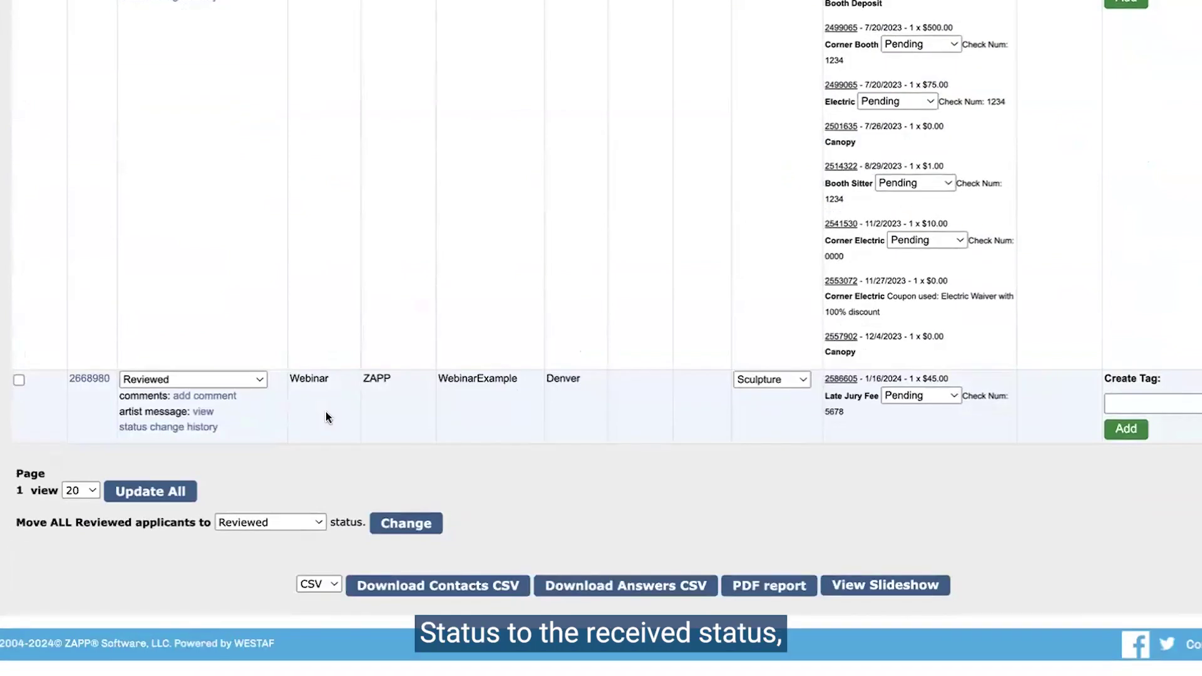
{"action": "left_click", "coordinate": [261, 520]}
{"action": "left_click", "coordinate": [249, 506]}
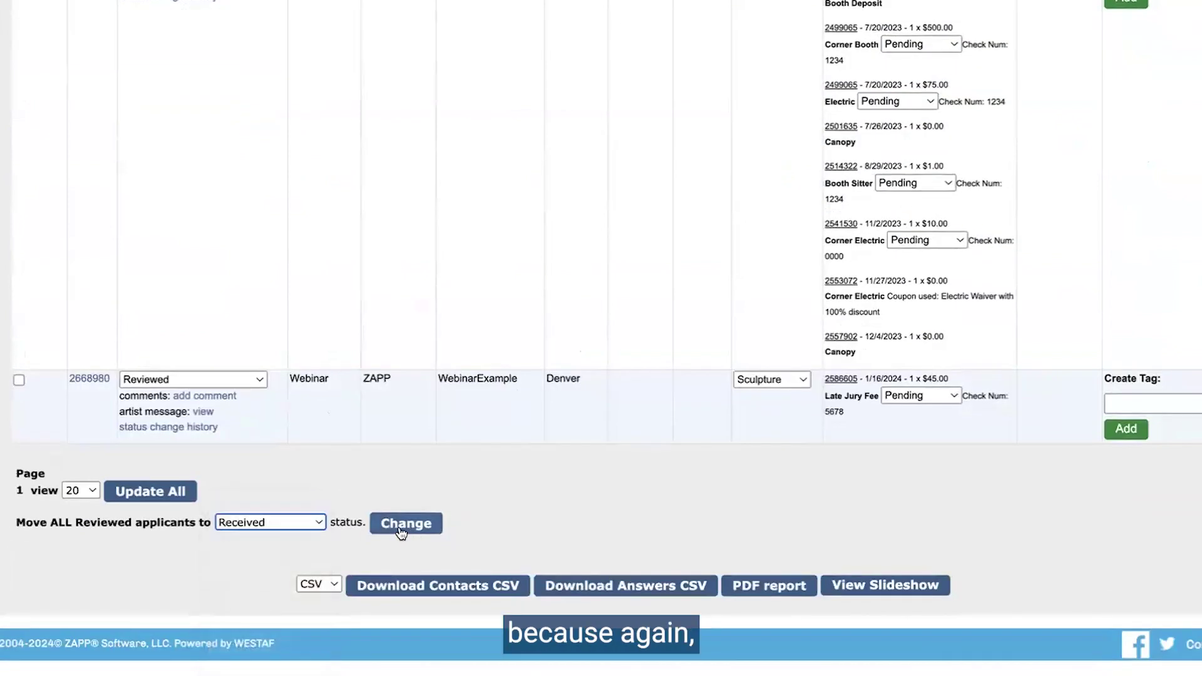
{"action": "left_click", "coordinate": [407, 523]}
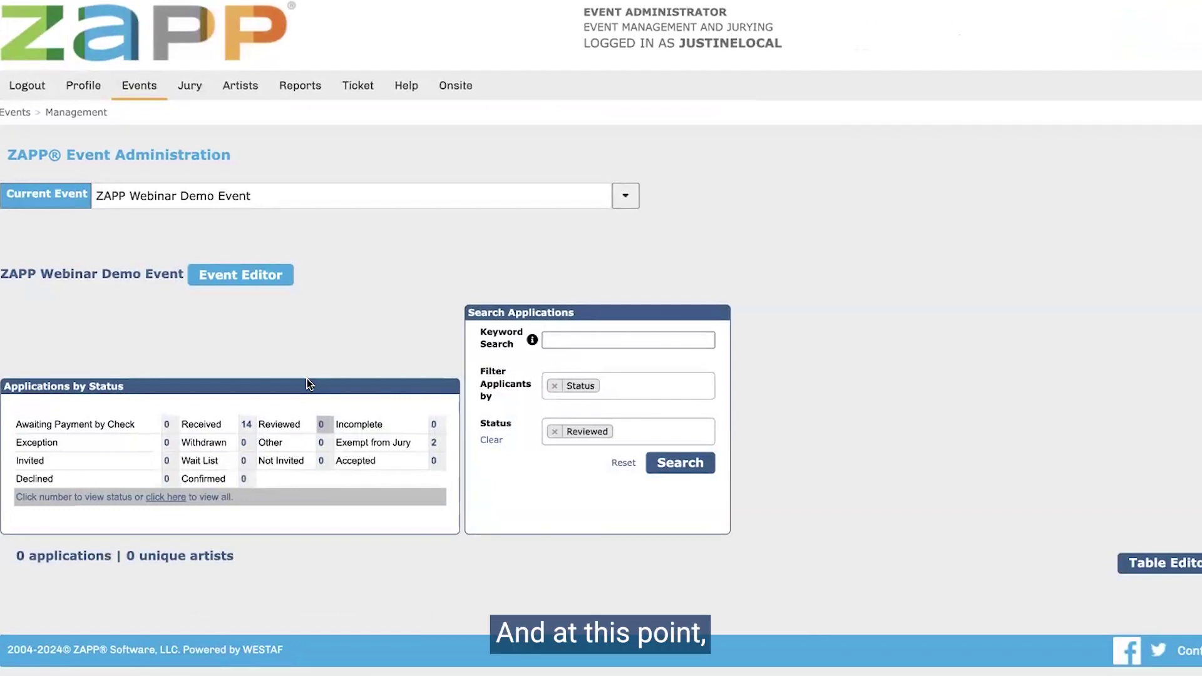
{"action": "scroll", "coordinate": [382, 395], "scroll_direction": "down", "scroll_amount": 1}
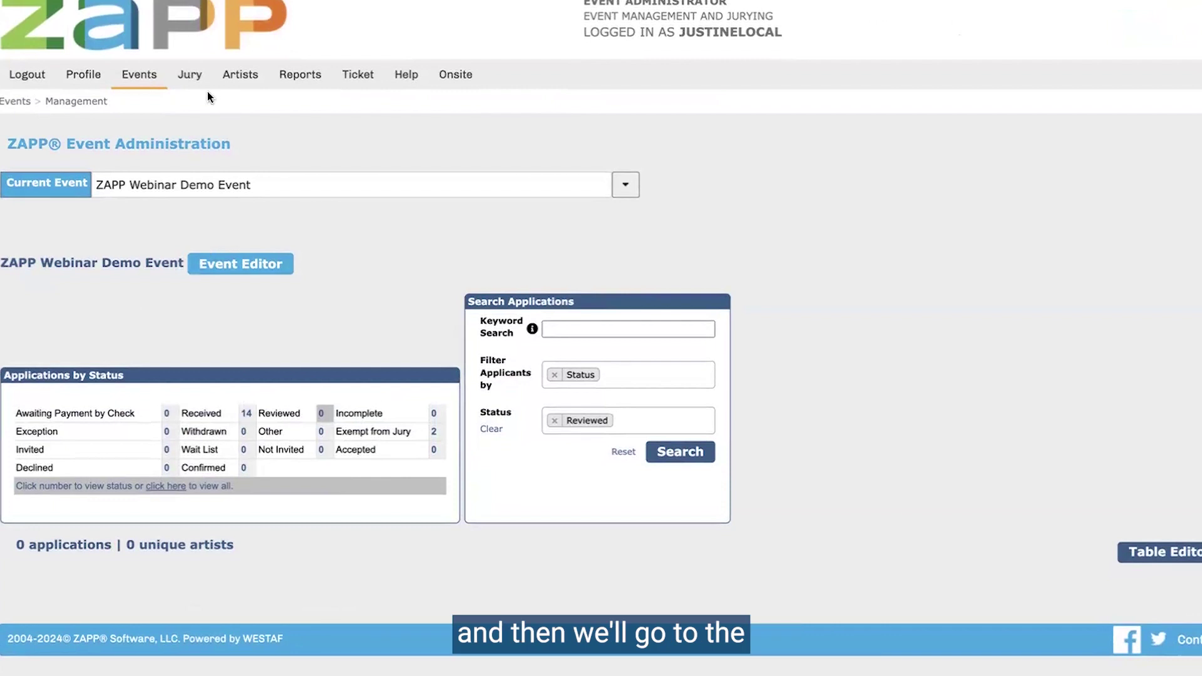
- Go to Jury > Administration for the ZAPP Webinar Demo Event
{"action": "mouse_move", "coordinate": [196, 81]}
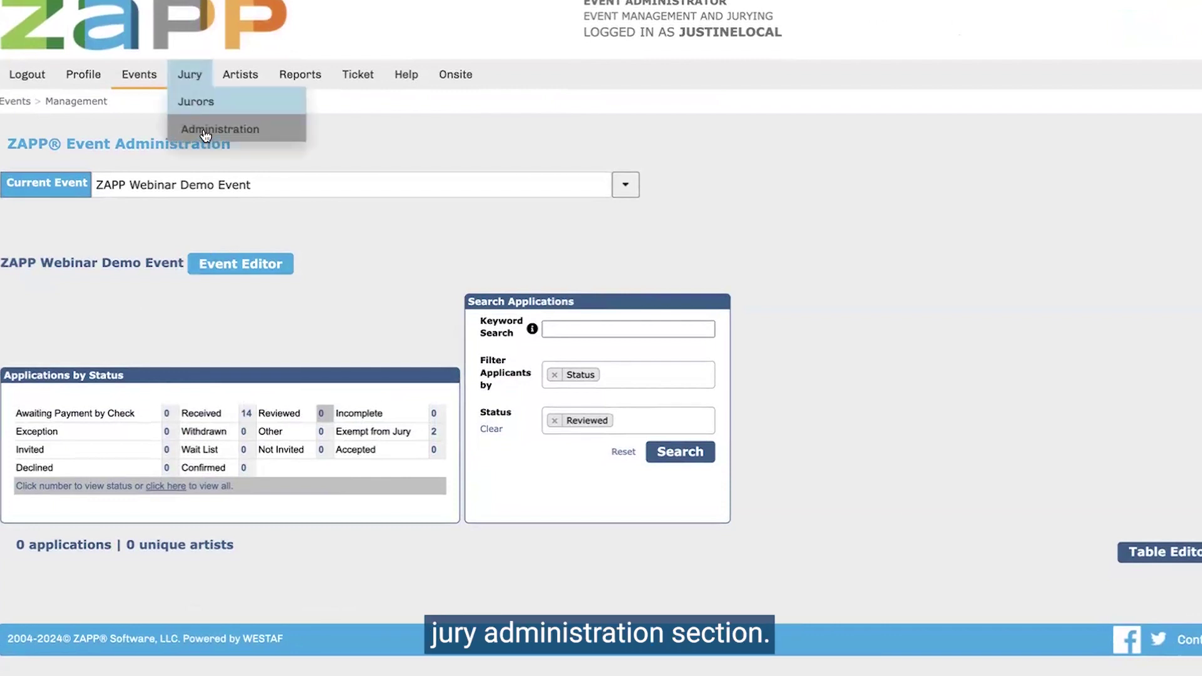
{"action": "left_click", "coordinate": [205, 132]}
{"action": "scroll", "coordinate": [389, 284], "scroll_direction": "down", "scroll_amount": 1}
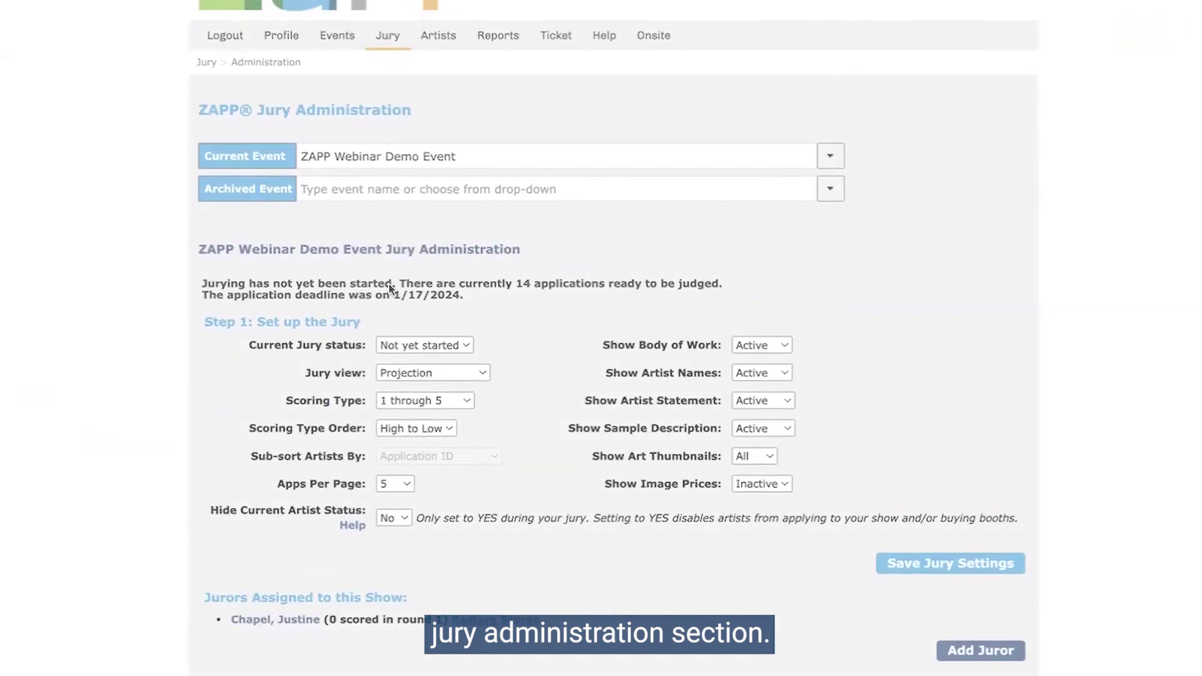
{"action": "scroll", "coordinate": [389, 284], "scroll_direction": "down", "scroll_amount": 2}
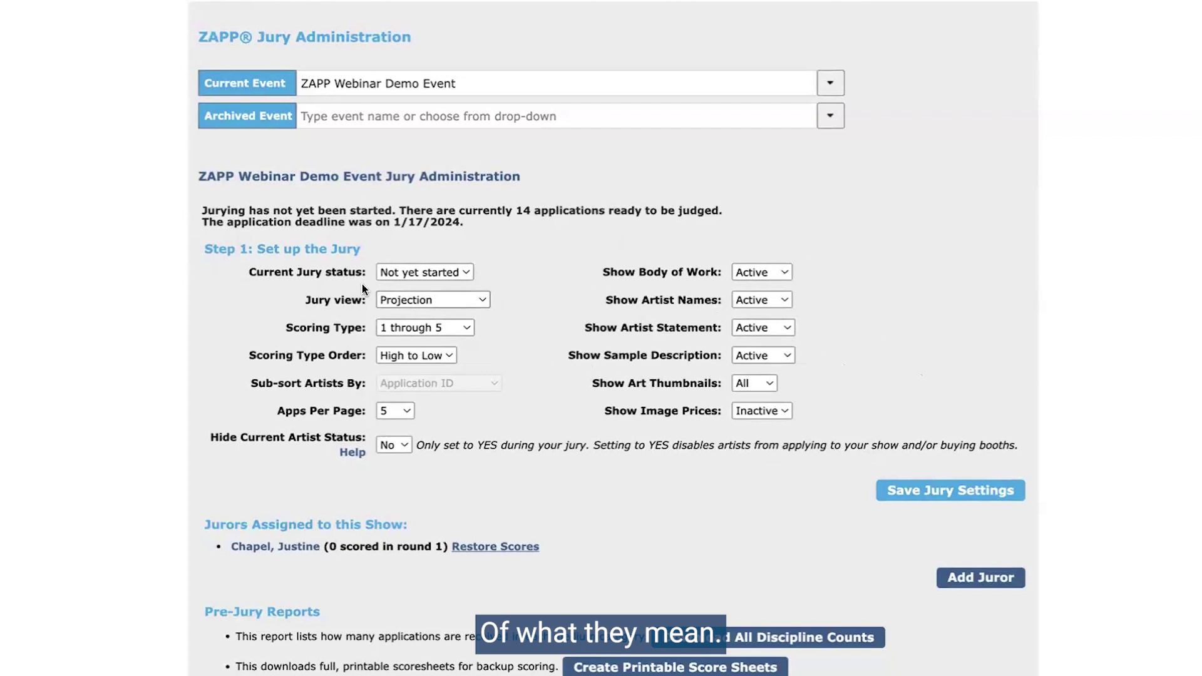
- Set the Current Jury status to In Progress
{"action": "left_click_drag", "start_coordinate": [250, 272], "coordinate": [362, 283]}
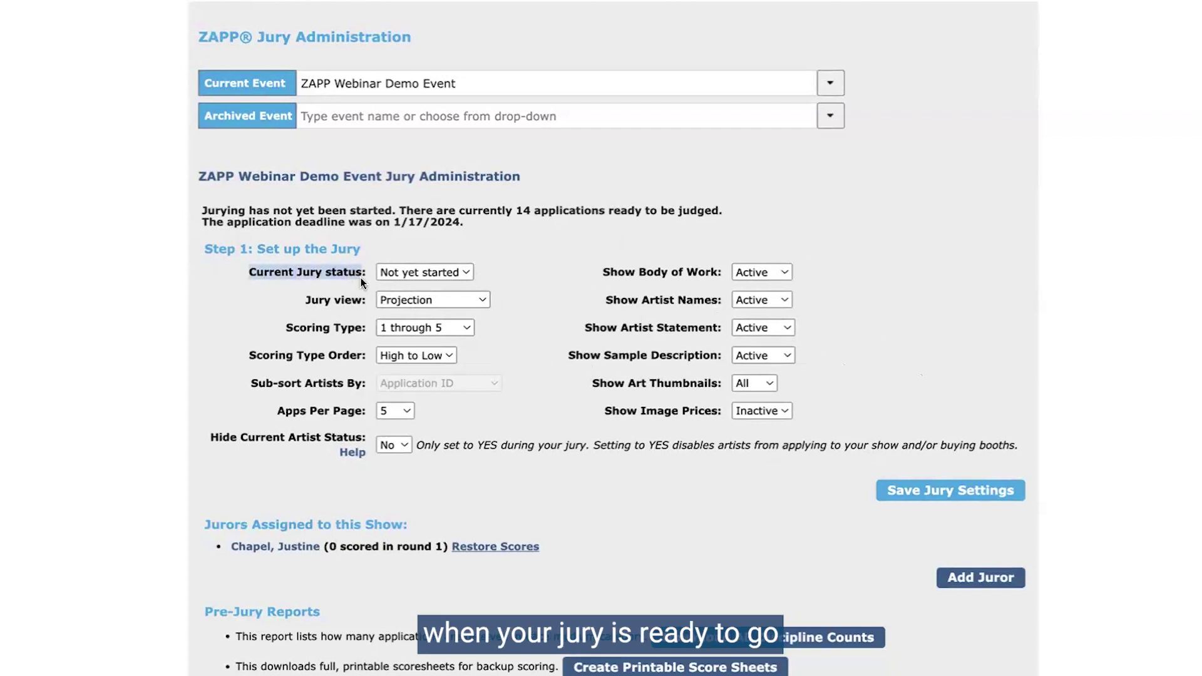
{"action": "left_click", "coordinate": [437, 274]}
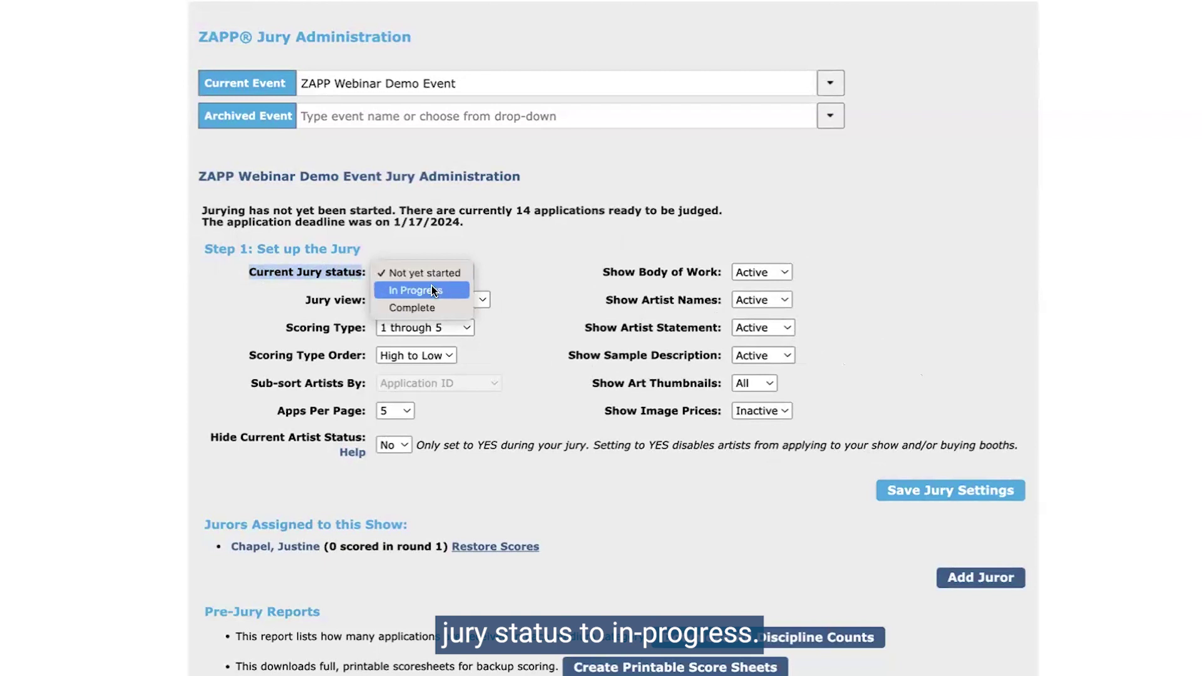
{"action": "left_click", "coordinate": [433, 291]}
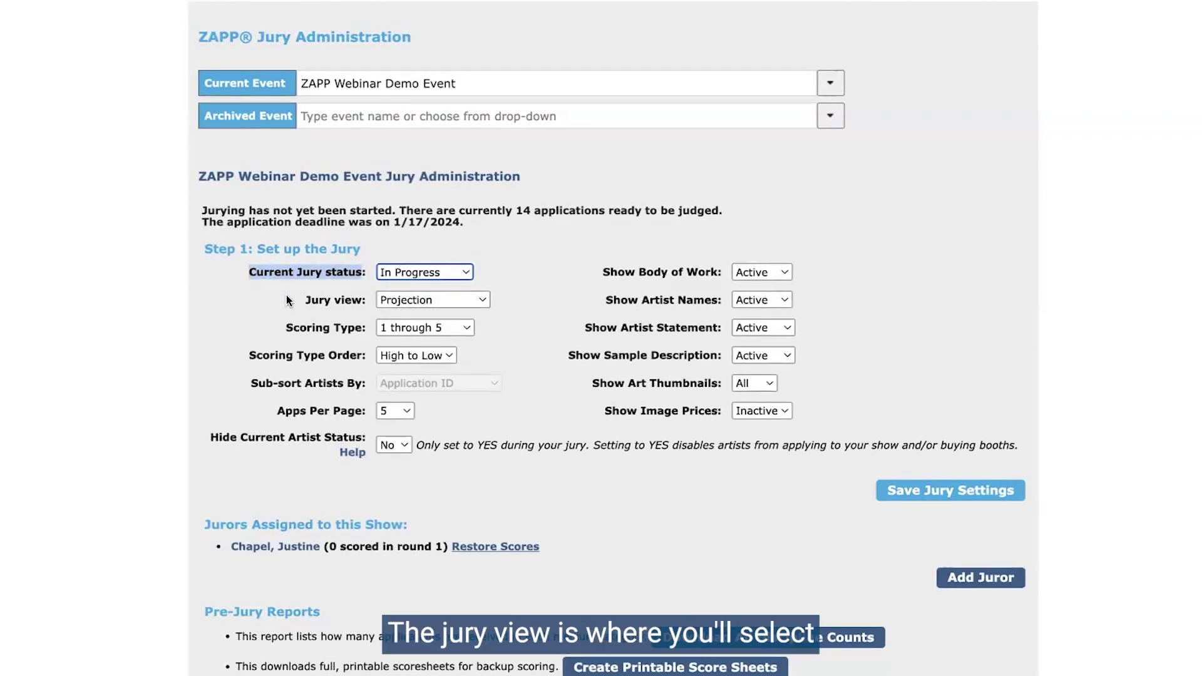
- Set the Jury view to Monitor Fullscreen
{"action": "left_click_drag", "start_coordinate": [304, 300], "coordinate": [371, 301]}
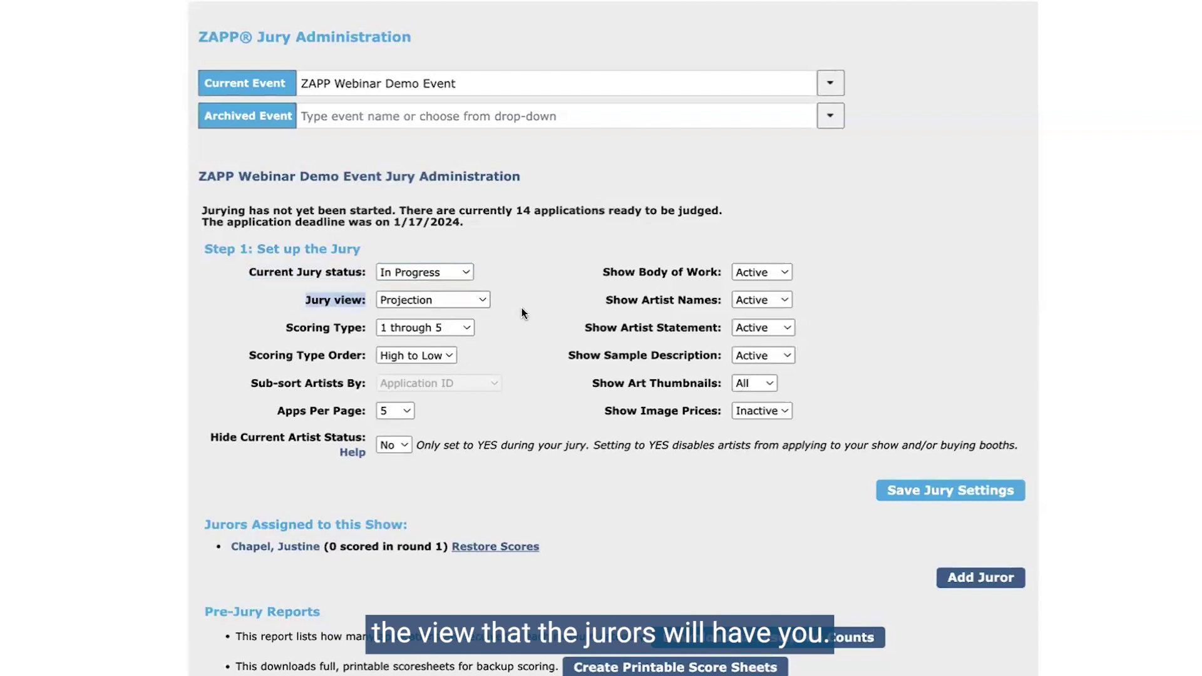
{"action": "left_click", "coordinate": [469, 300]}
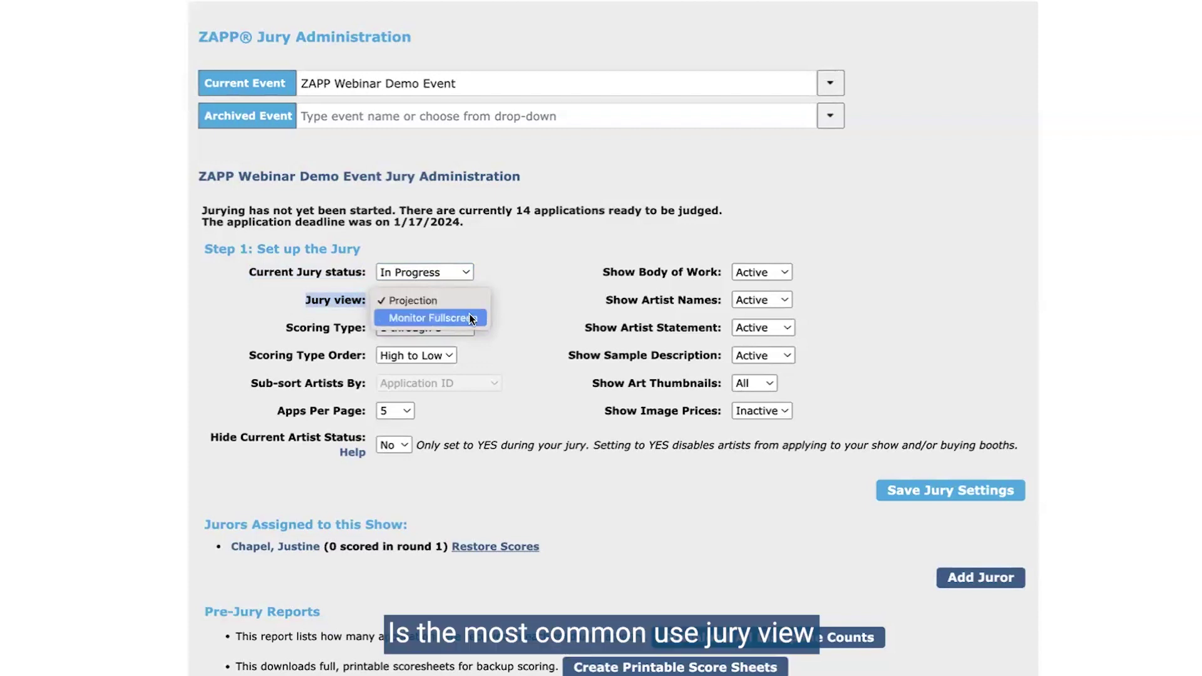
{"action": "left_click", "coordinate": [468, 316]}
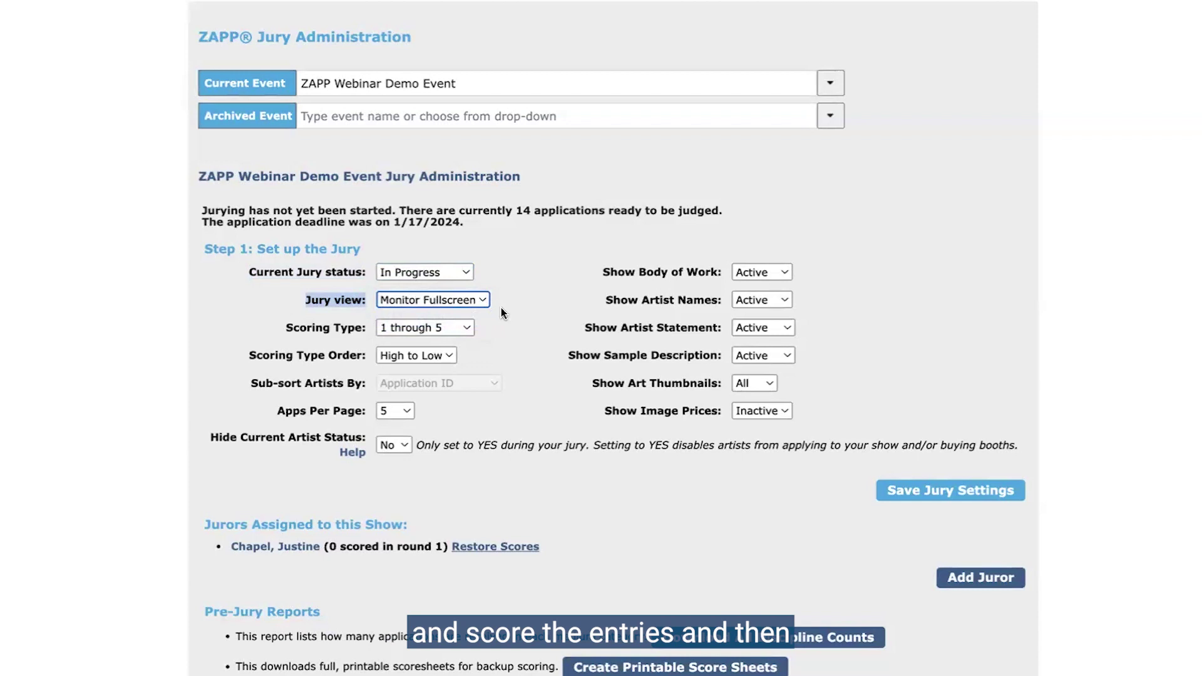
{"action": "left_click", "coordinate": [450, 303]}
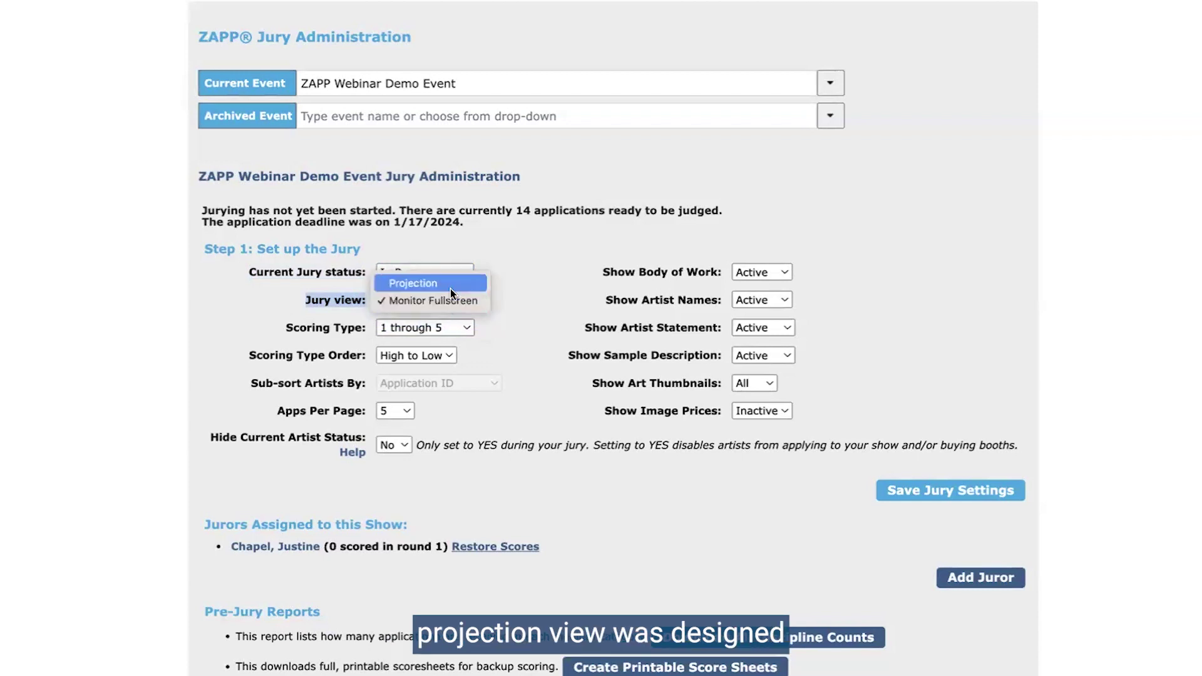
{"action": "left_click", "coordinate": [450, 287]}
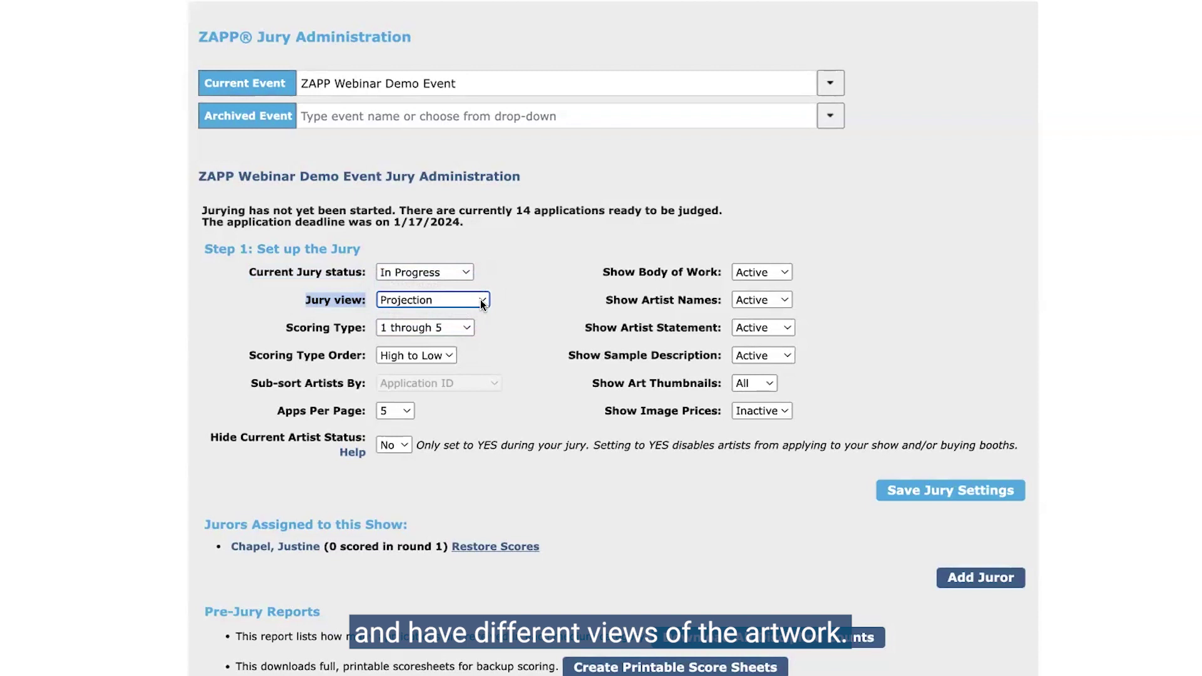
{"action": "left_click", "coordinate": [438, 299]}
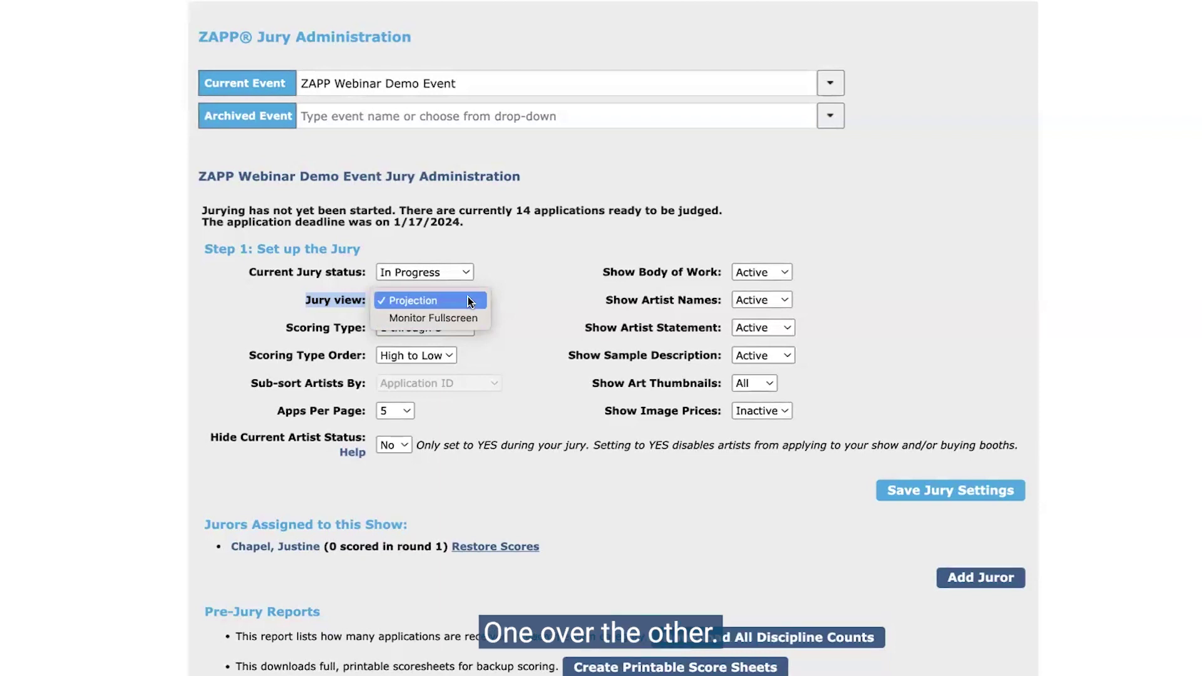
{"action": "left_click", "coordinate": [476, 318]}
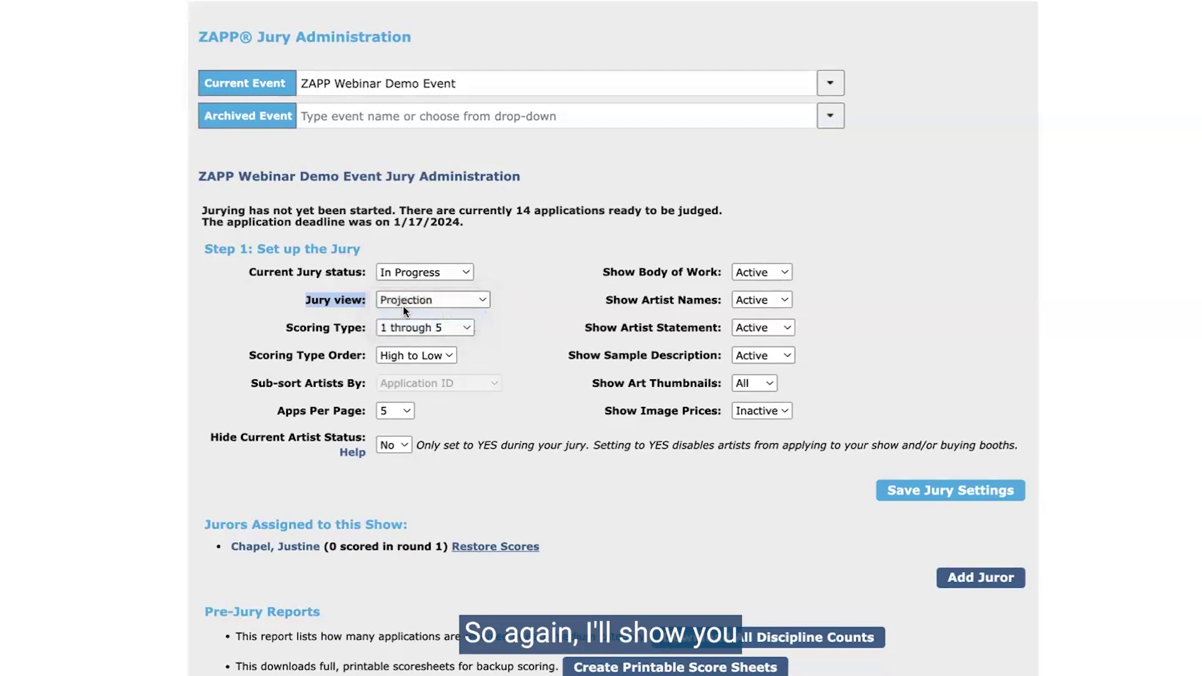
{"action": "left_click", "coordinate": [542, 317]}
{"action": "scroll", "coordinate": [542, 316], "scroll_direction": "down", "scroll_amount": 1}
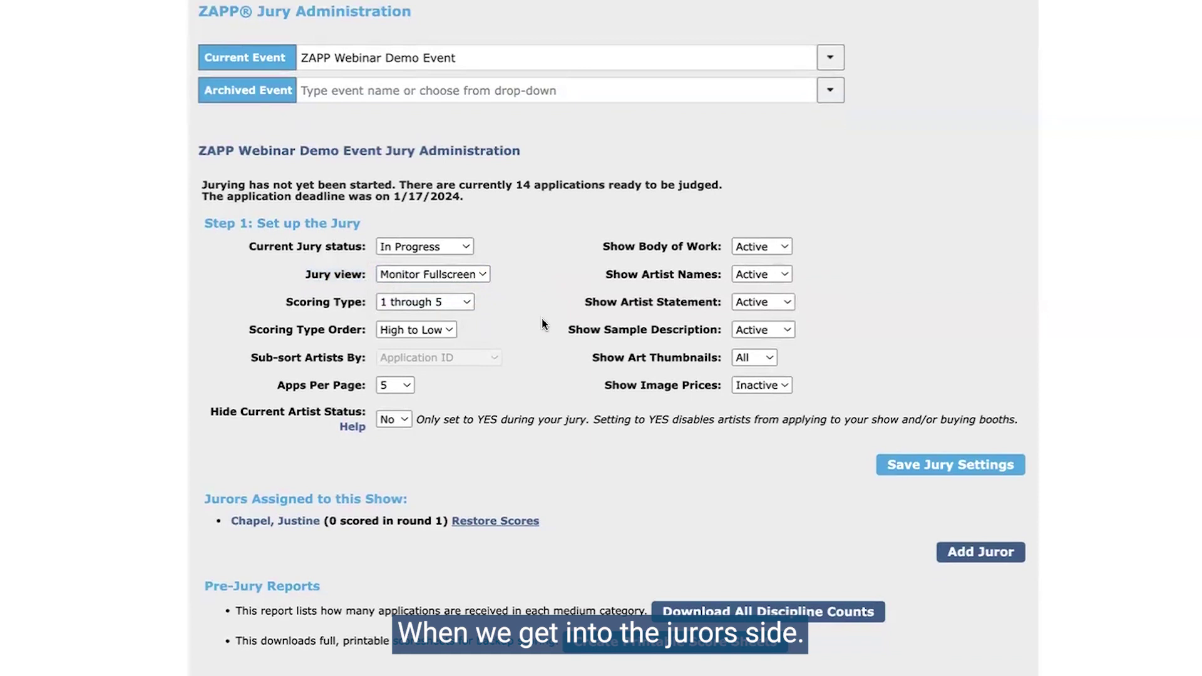
{"action": "left_click", "coordinate": [388, 307]}
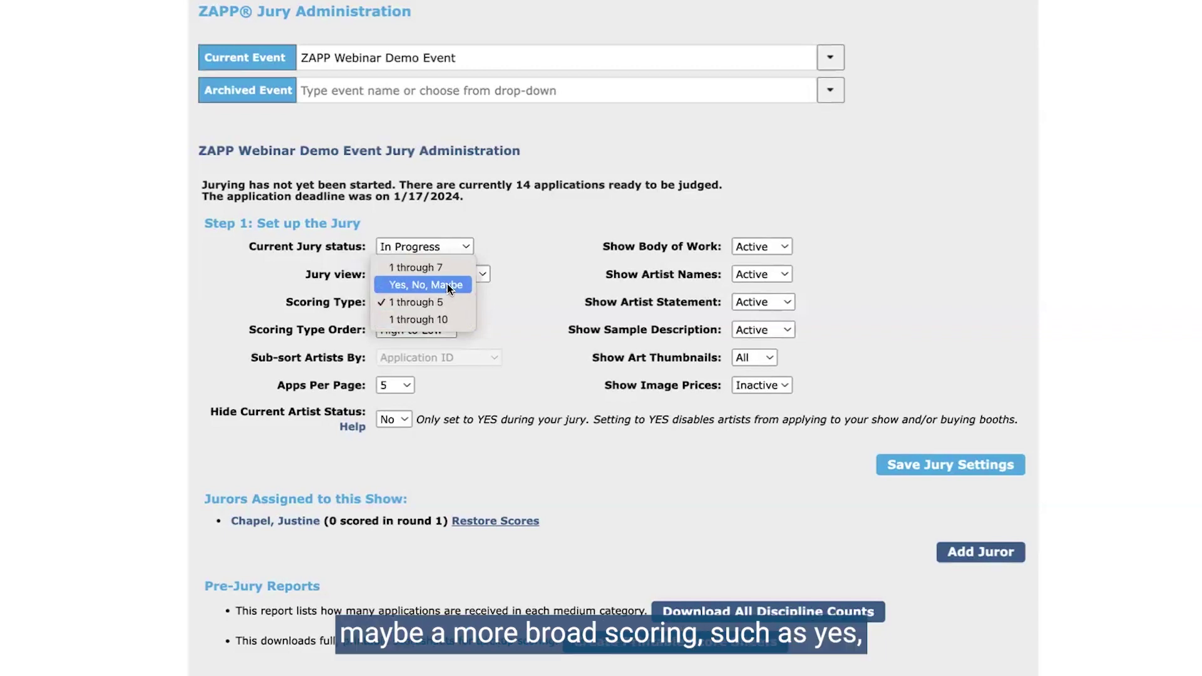
{"action": "left_click", "coordinate": [447, 285]}
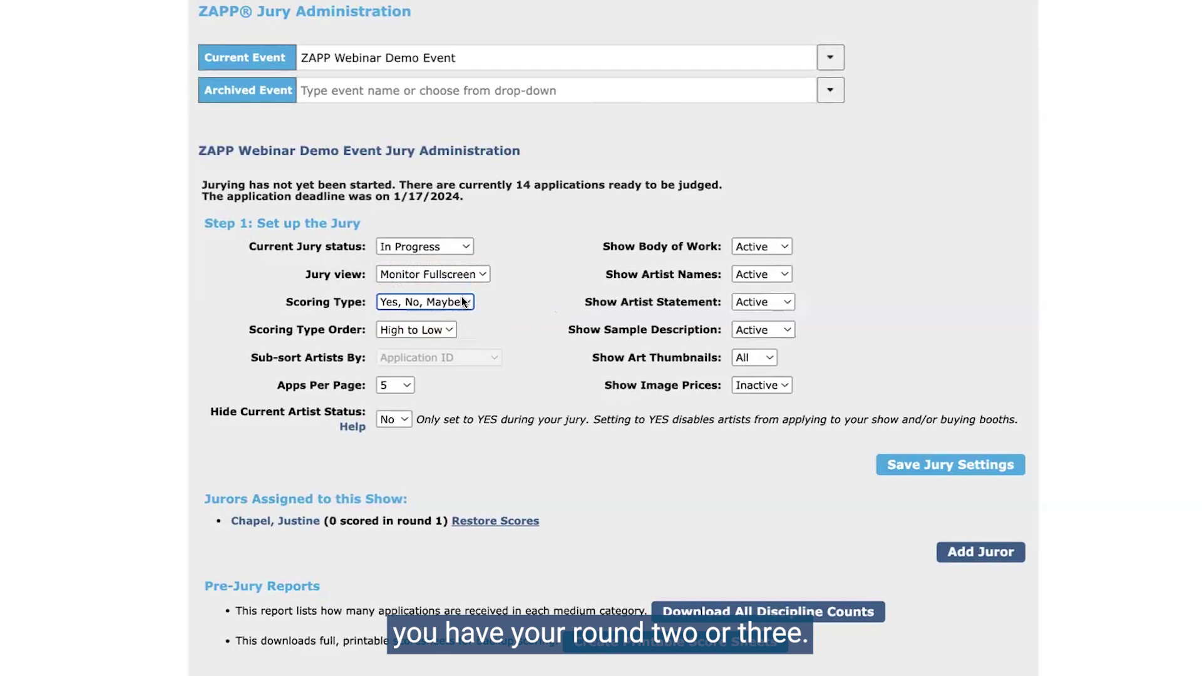
{"action": "left_click", "coordinate": [441, 301]}
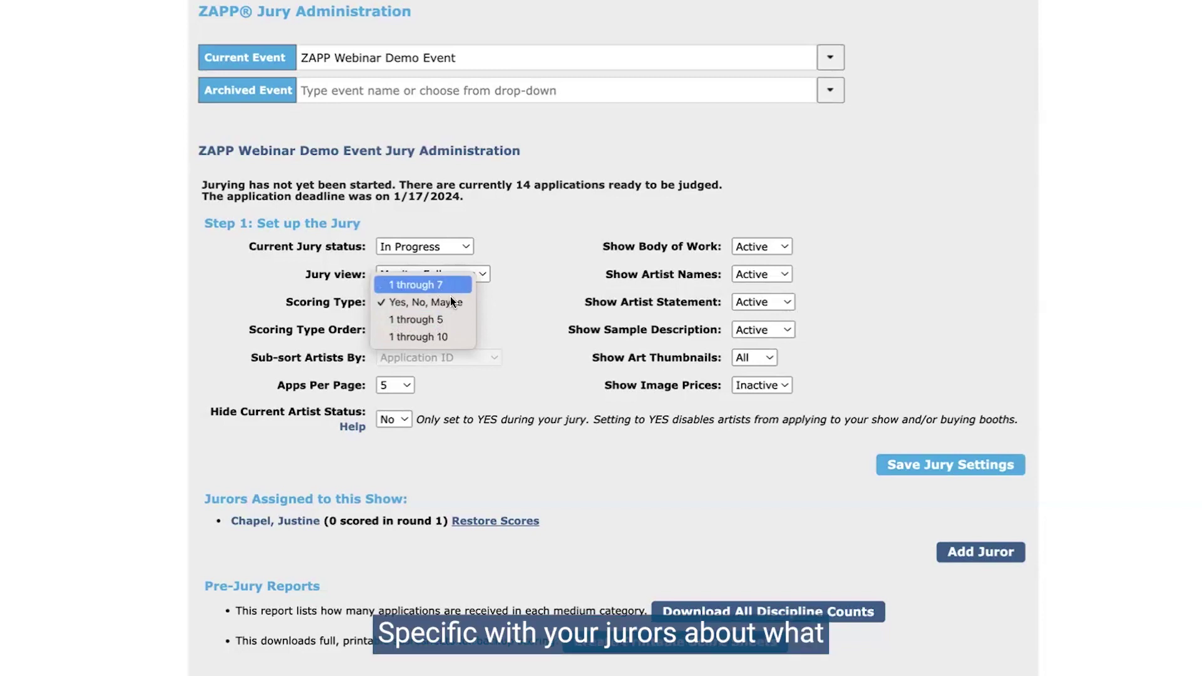
{"action": "left_click", "coordinate": [517, 323]}
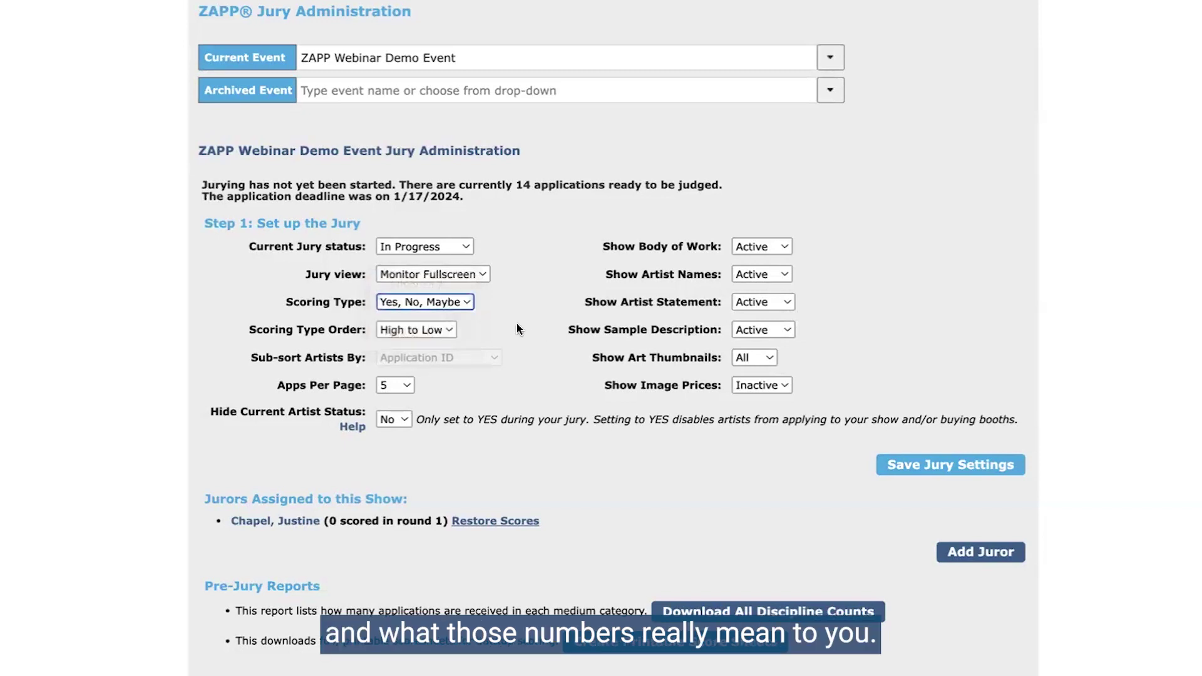
{"action": "left_click_drag", "start_coordinate": [249, 330], "coordinate": [367, 331]}
{"action": "left_click", "coordinate": [425, 329]}
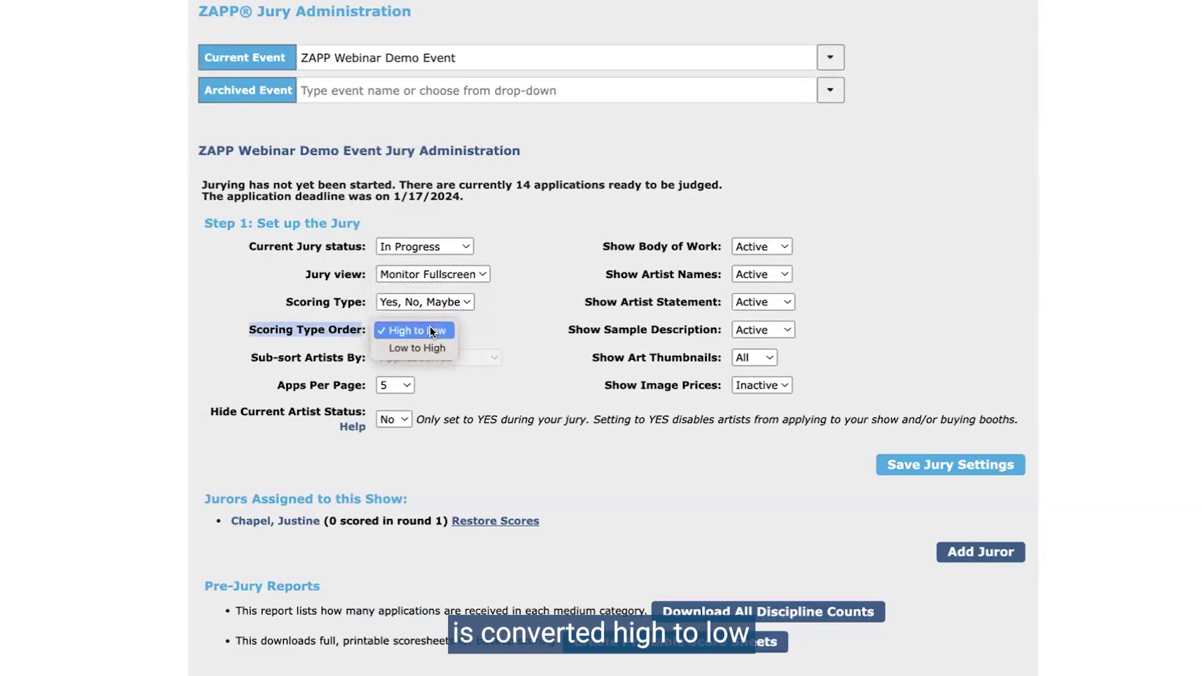
- Change the Scoring Type to 1 through 7
{"action": "left_click", "coordinate": [419, 295]}
{"action": "left_click", "coordinate": [419, 295]}
{"action": "left_click", "coordinate": [412, 281]}
- Set the Scoring Type Order to Low to High, leaving the sub-sort at Application ID
{"action": "left_click", "coordinate": [411, 330]}
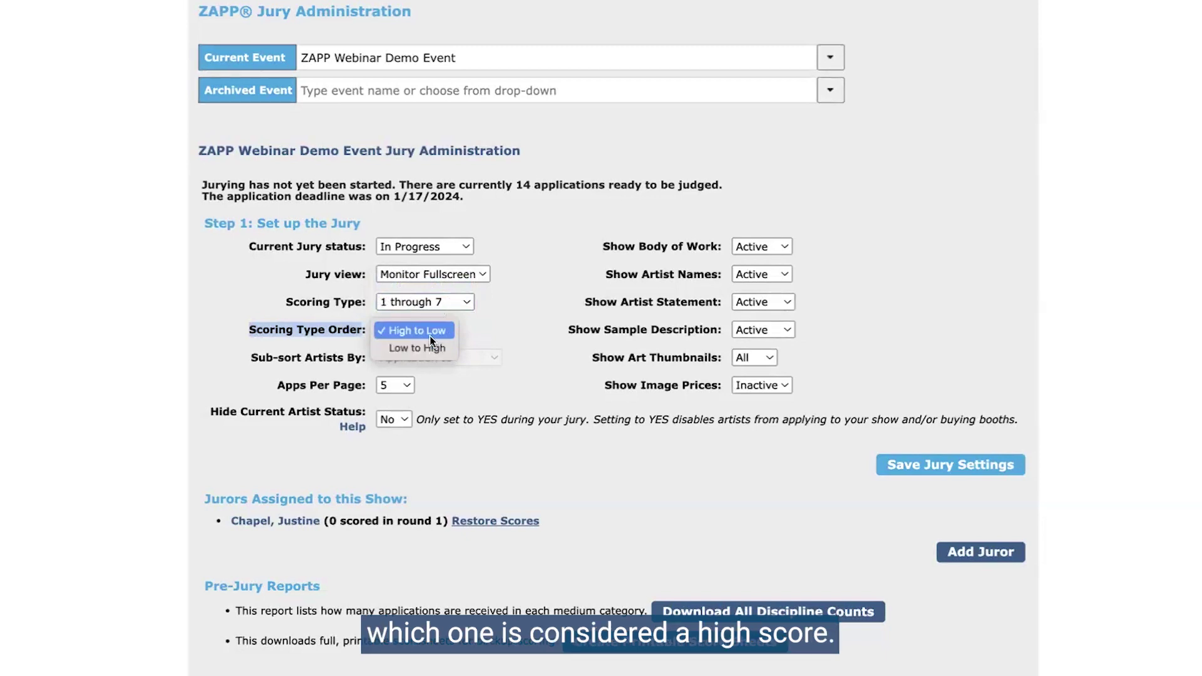
{"action": "left_click", "coordinate": [473, 324]}
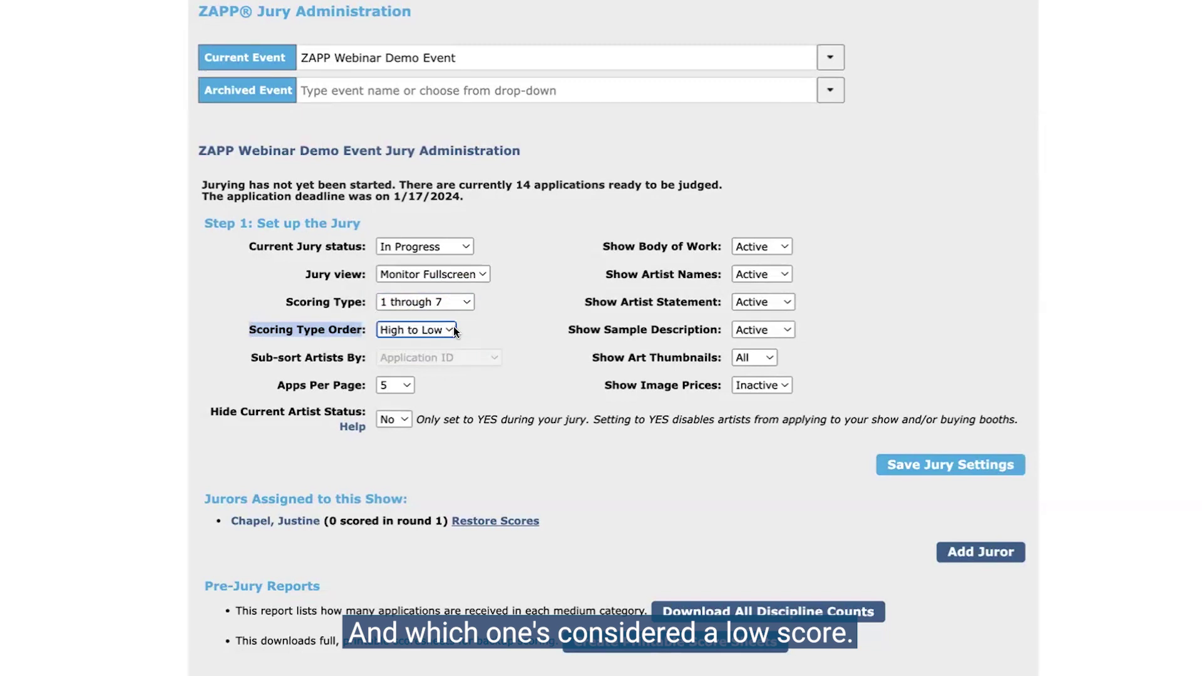
{"action": "left_click", "coordinate": [453, 326]}
{"action": "left_click", "coordinate": [479, 328]}
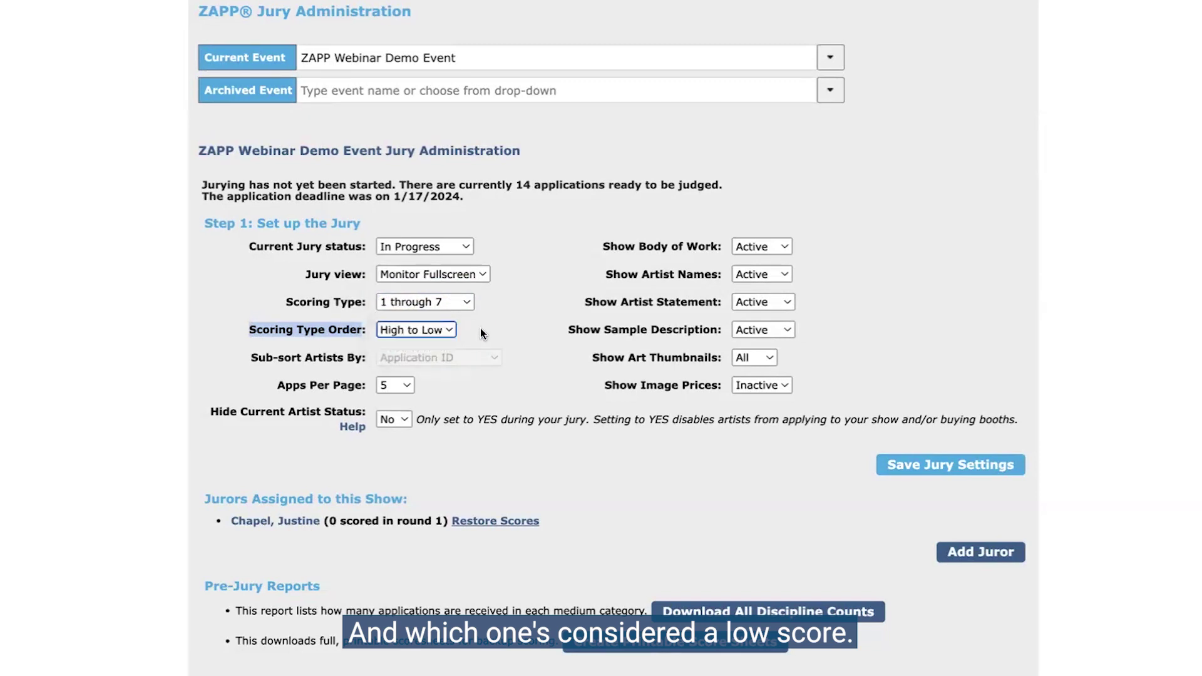
{"action": "left_click", "coordinate": [430, 329]}
{"action": "left_click", "coordinate": [422, 347]}
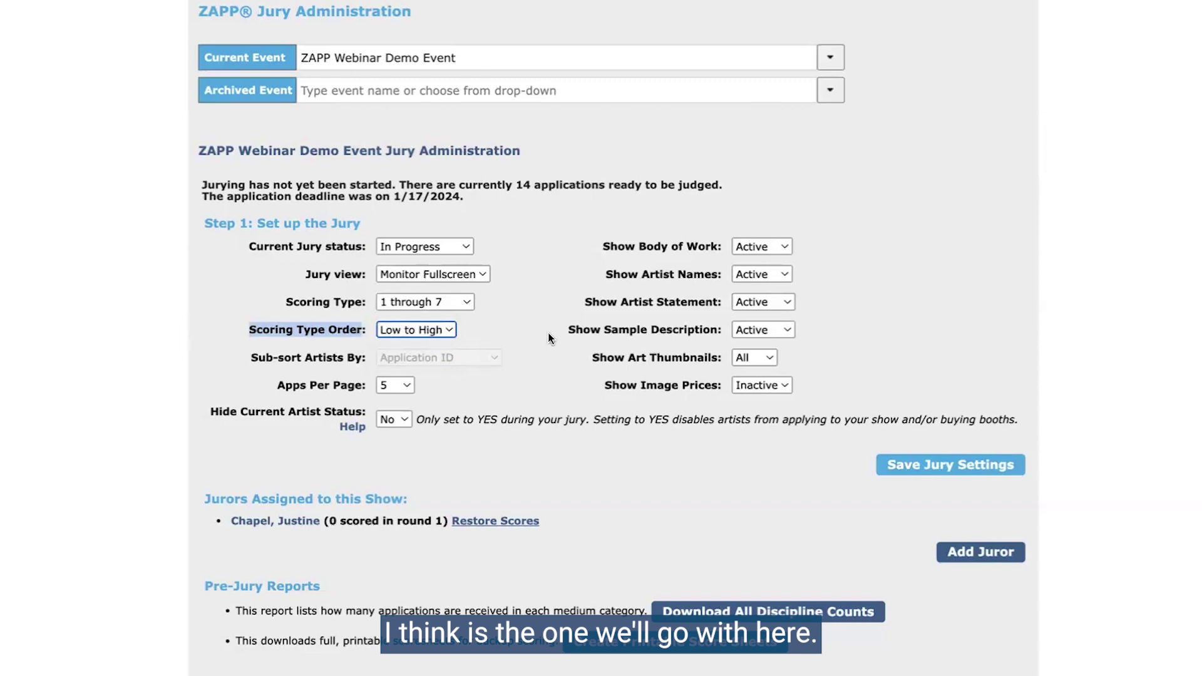
{"action": "left_click_drag", "start_coordinate": [251, 357], "coordinate": [366, 359]}
{"action": "left_click", "coordinate": [519, 362]}
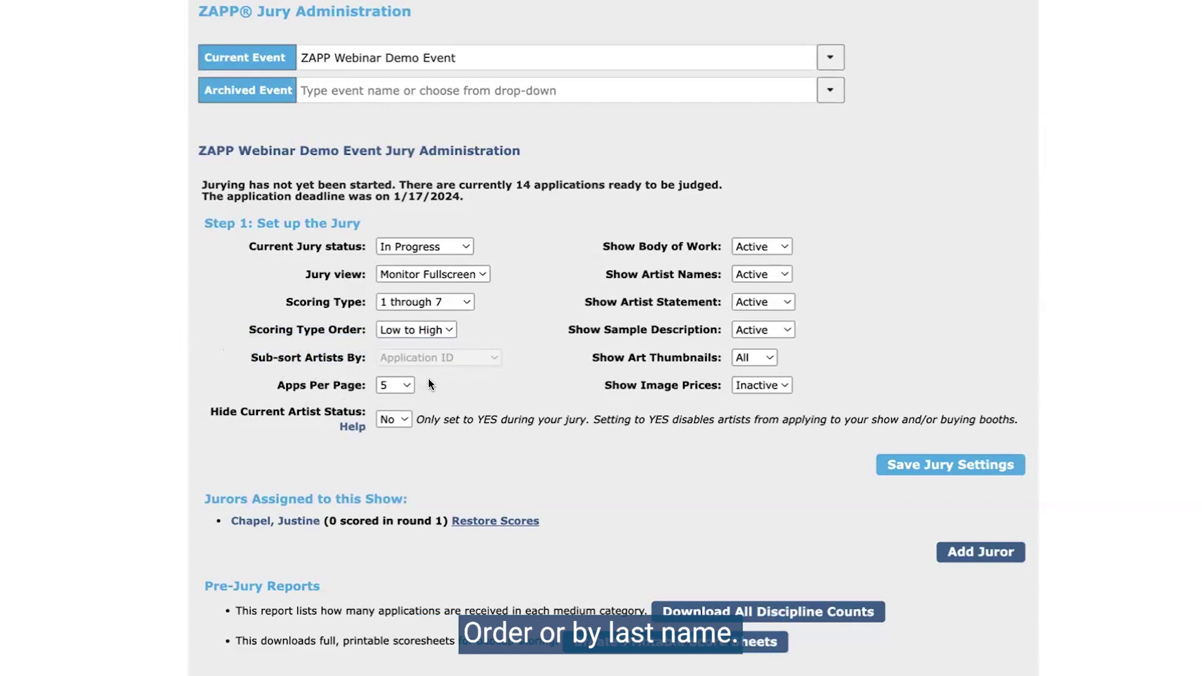
- Leave Apps Per Page at 5 and set Hide Current Artist Status to Yes
{"action": "left_click_drag", "start_coordinate": [275, 388], "coordinate": [367, 385]}
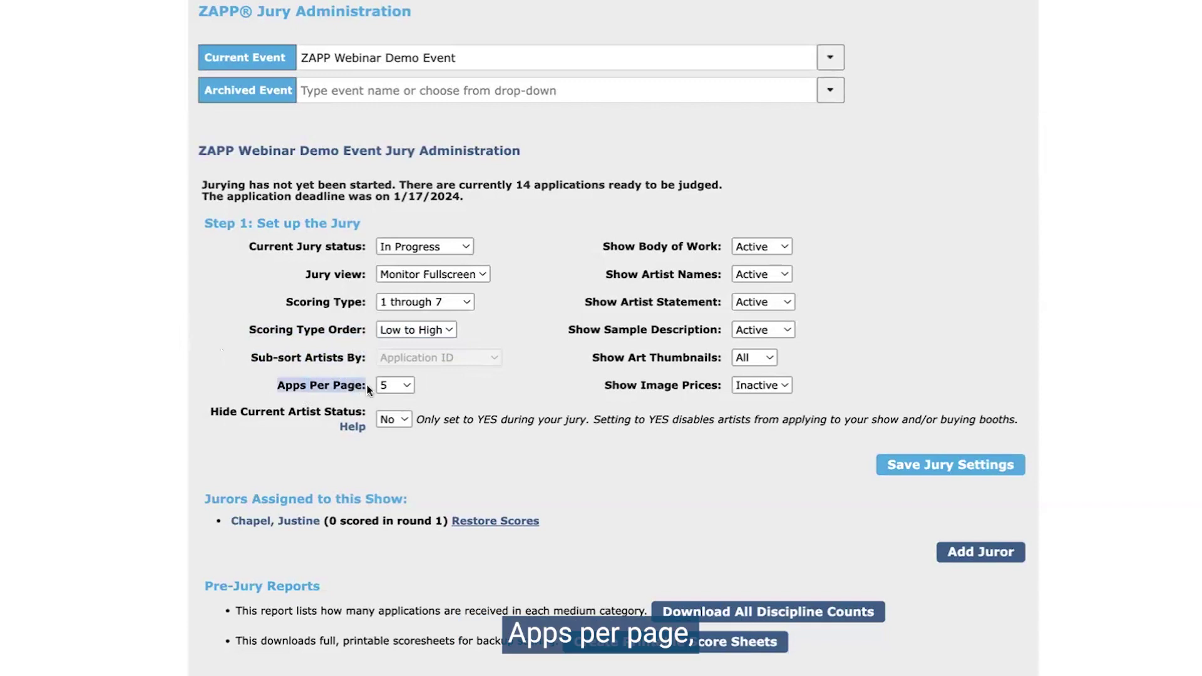
{"action": "left_click", "coordinate": [385, 385]}
{"action": "left_click", "coordinate": [386, 385]}
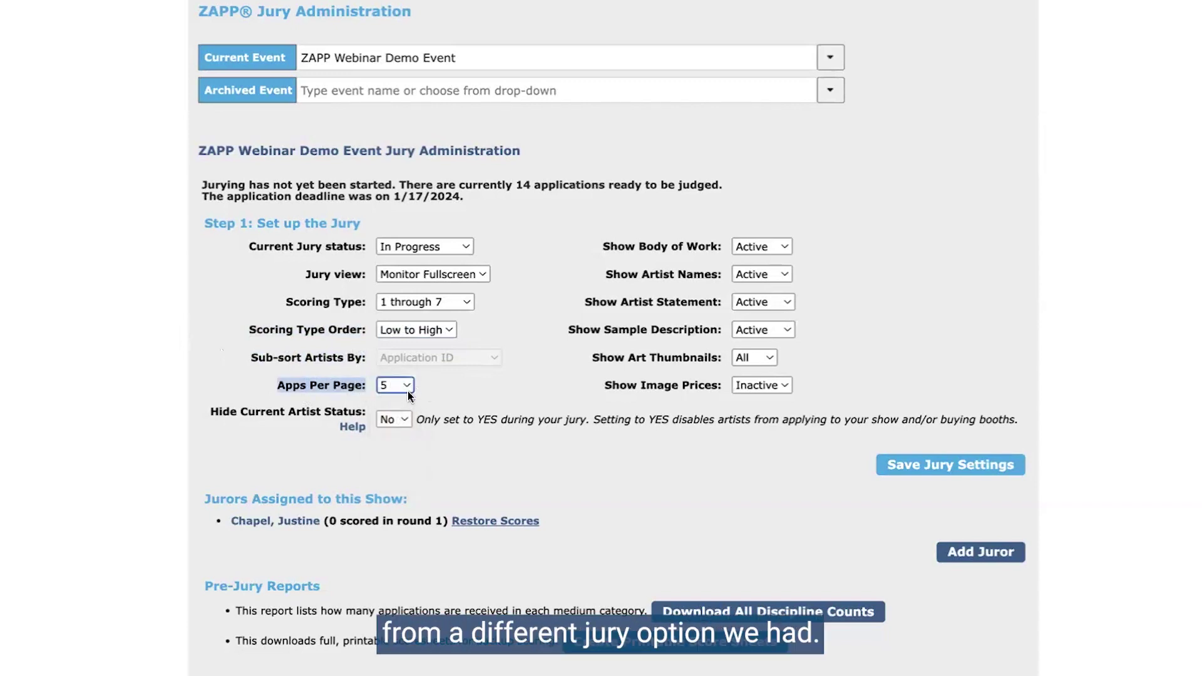
{"action": "left_click", "coordinate": [447, 389]}
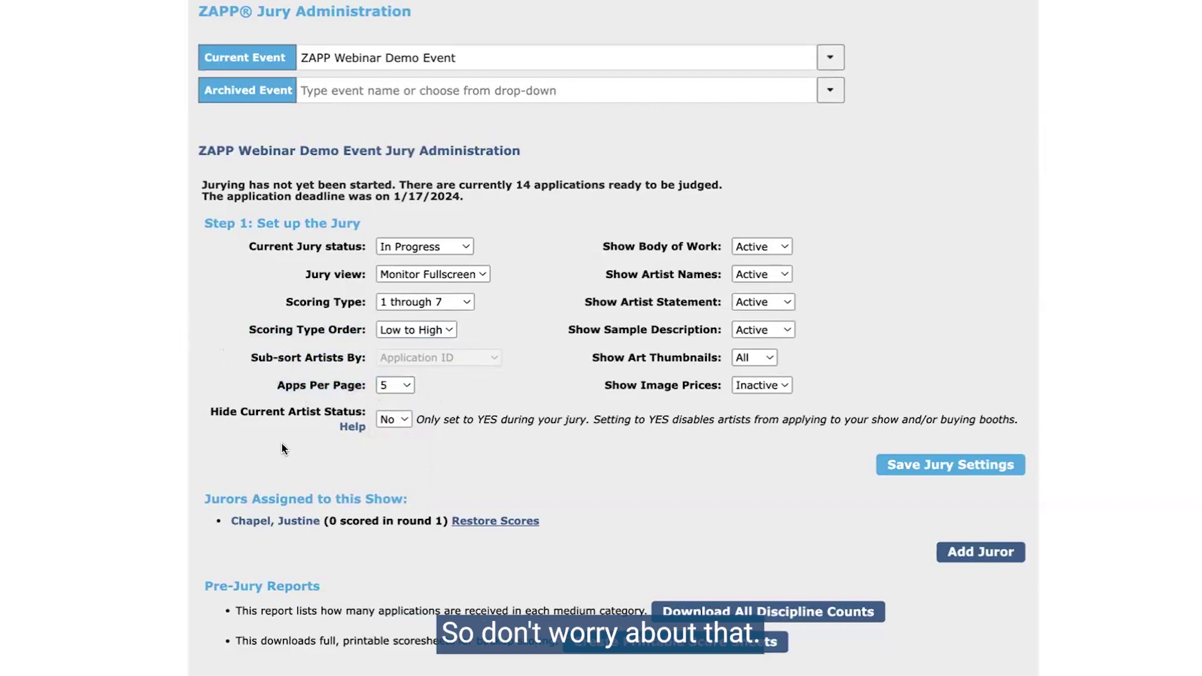
{"action": "left_click_drag", "start_coordinate": [210, 411], "coordinate": [365, 415]}
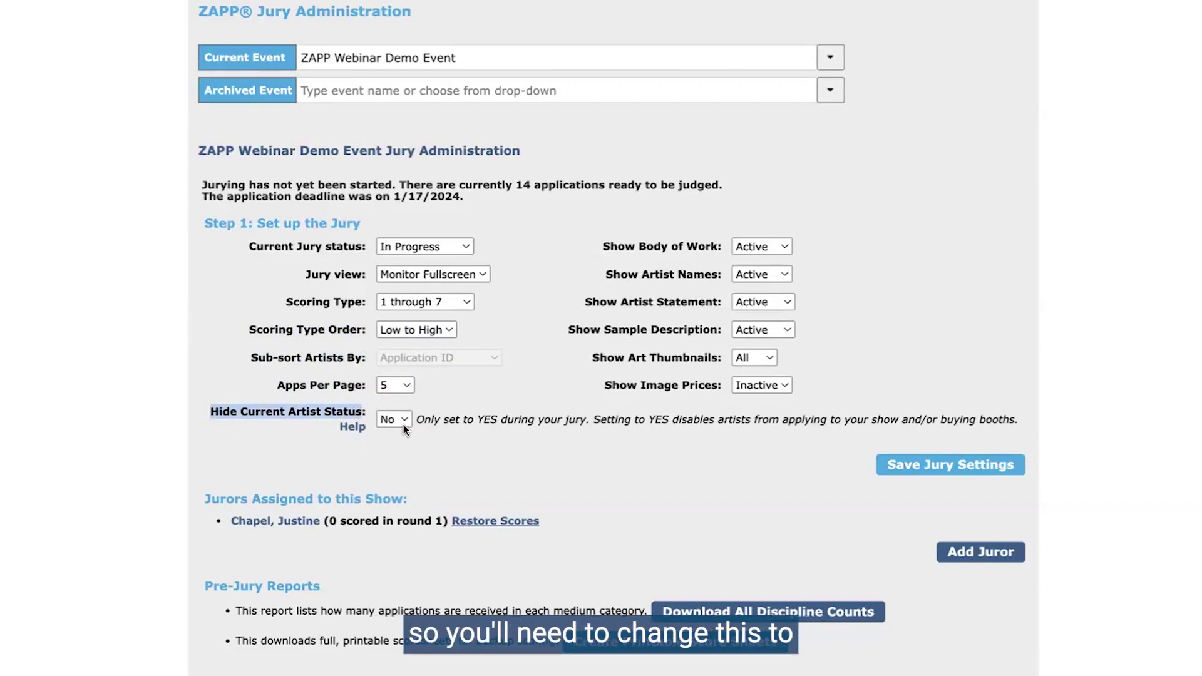
{"action": "left_click", "coordinate": [392, 401]}
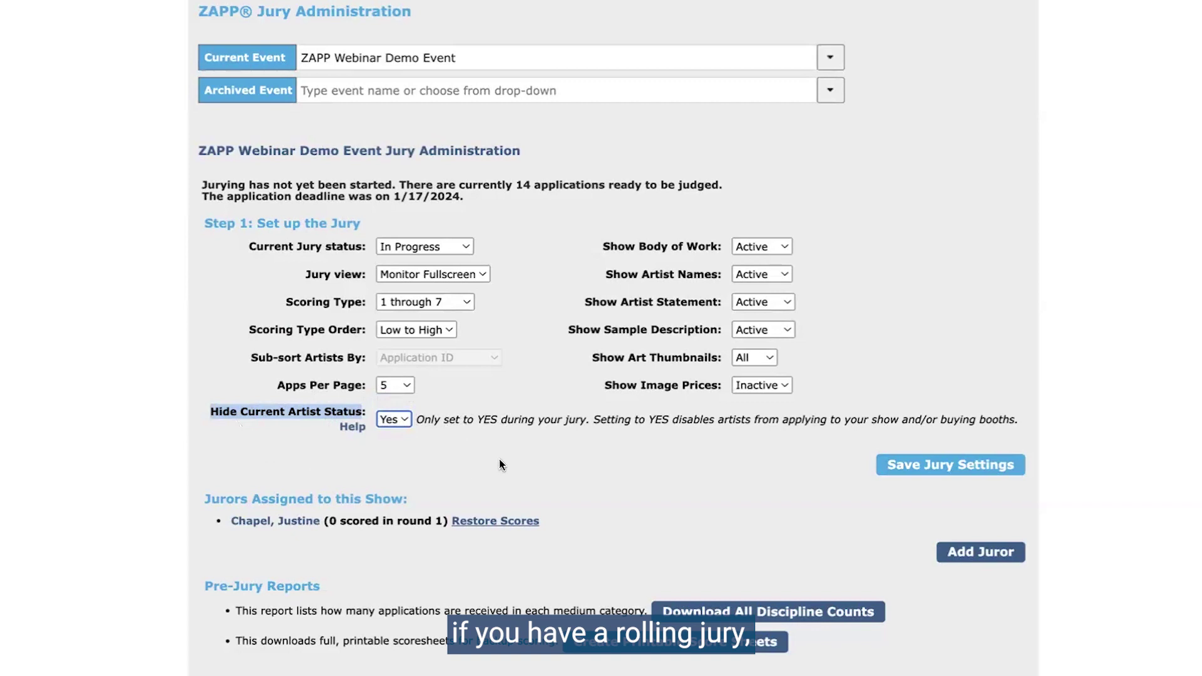
{"action": "left_click", "coordinate": [466, 411]}
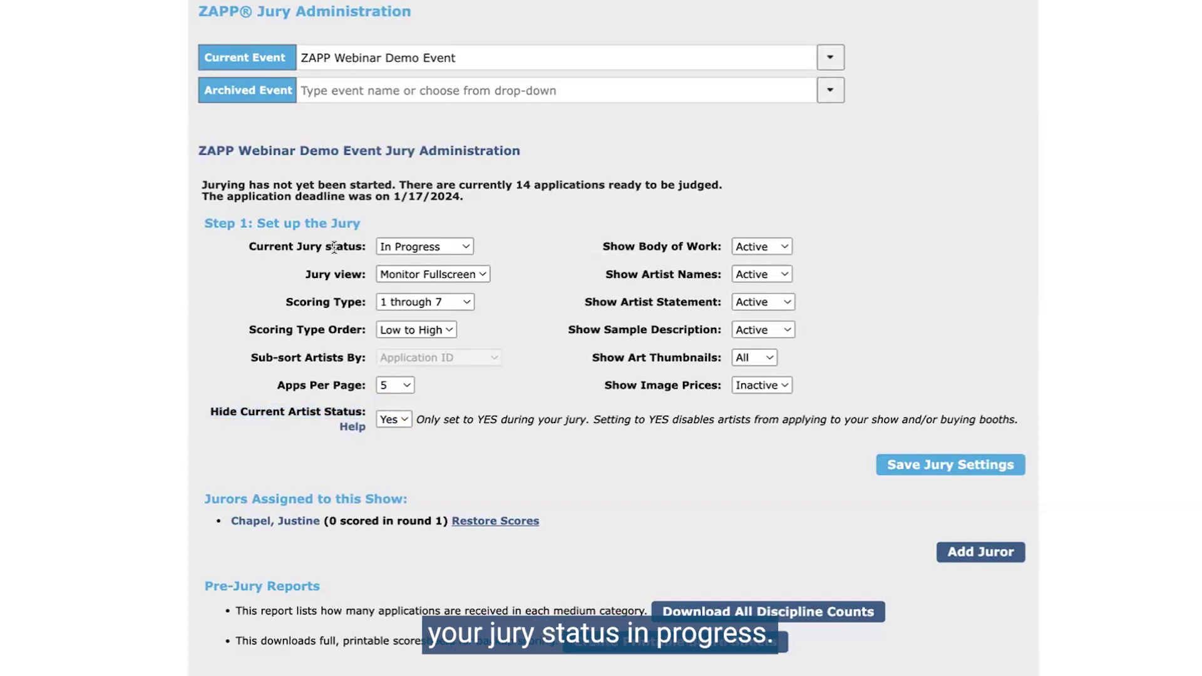
{"action": "left_click", "coordinate": [394, 420]}
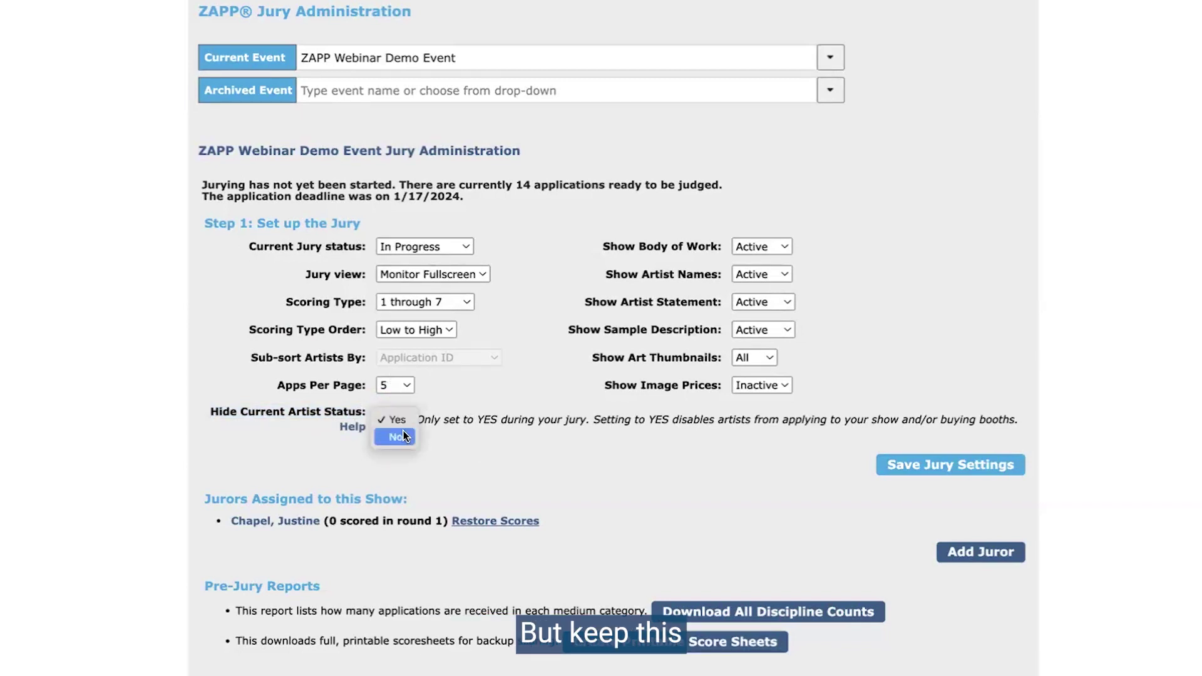
{"action": "left_click", "coordinate": [403, 436]}
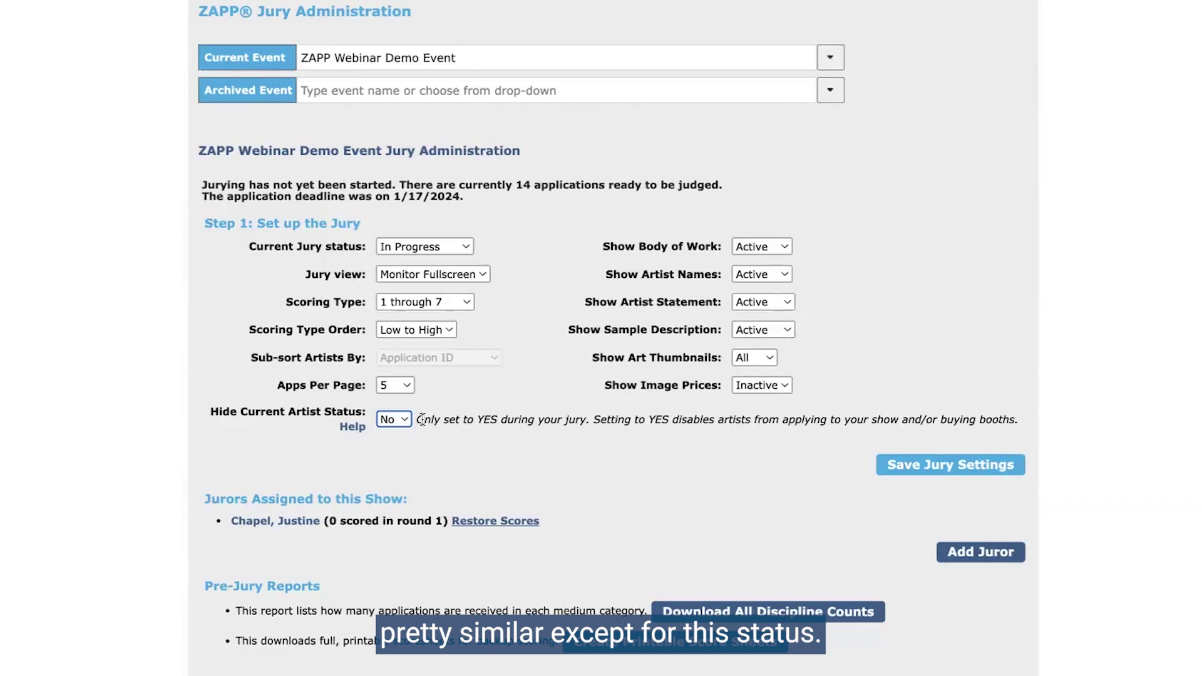
{"action": "scroll", "coordinate": [418, 418], "scroll_direction": "down", "scroll_amount": 2}
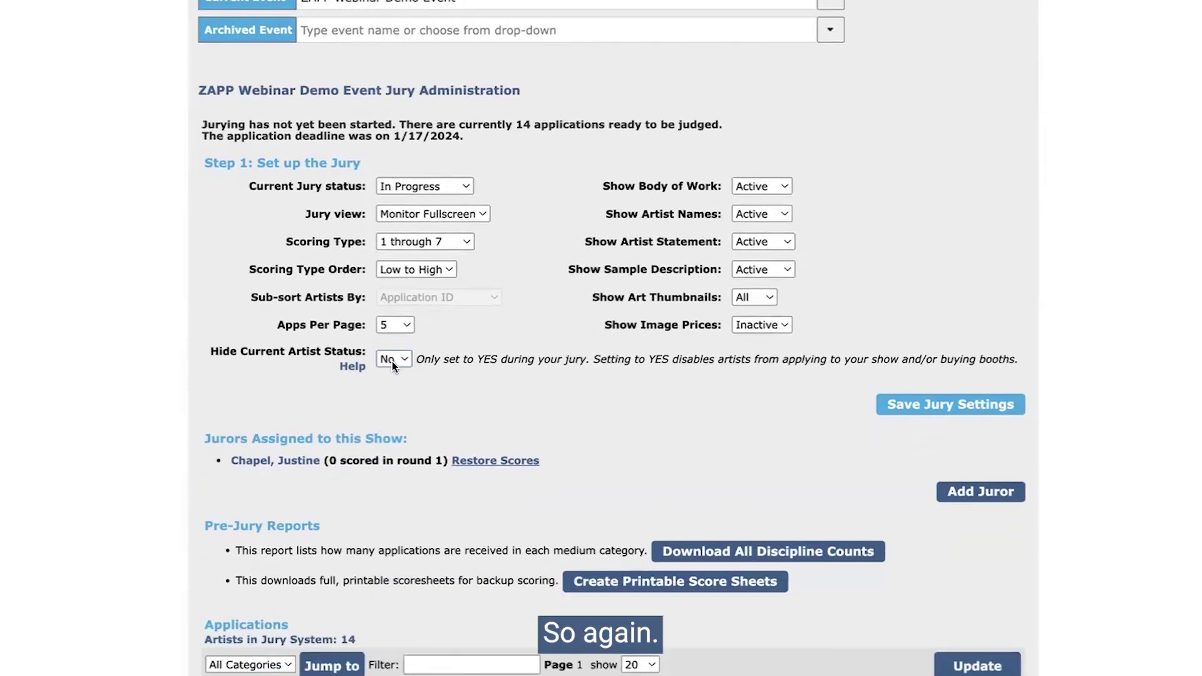
{"action": "left_click", "coordinate": [392, 361]}
{"action": "left_click", "coordinate": [400, 341]}
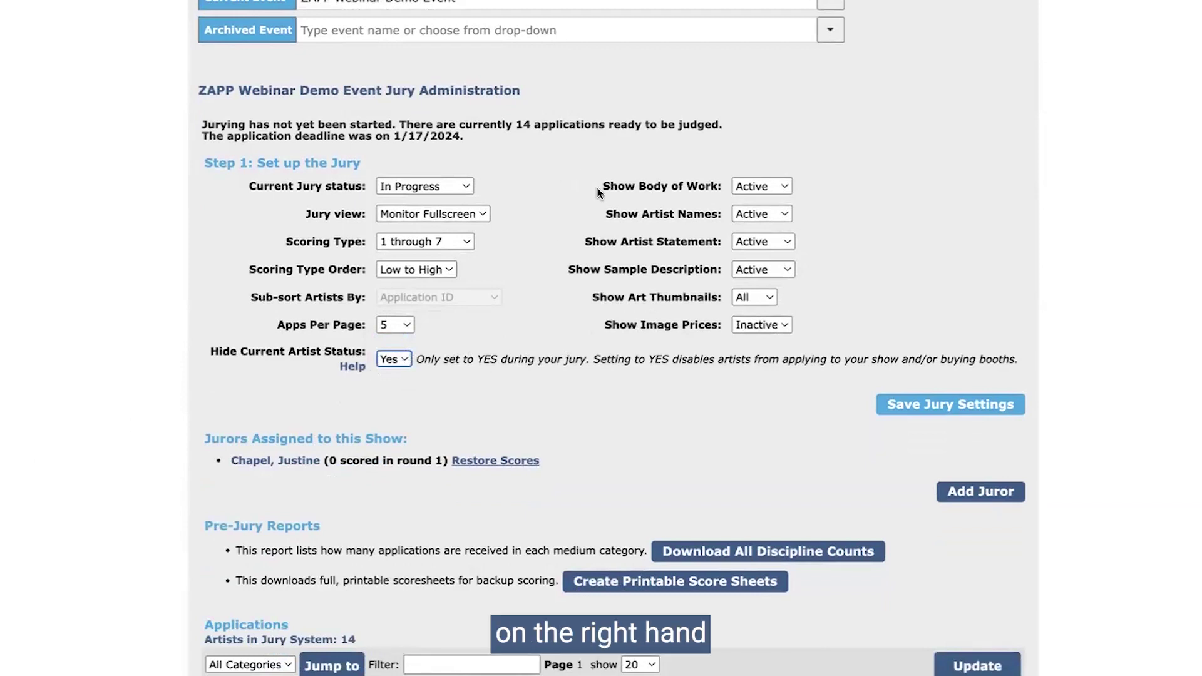
{"action": "left_click_drag", "start_coordinate": [600, 186], "coordinate": [706, 298]}
{"action": "left_click", "coordinate": [706, 297]}
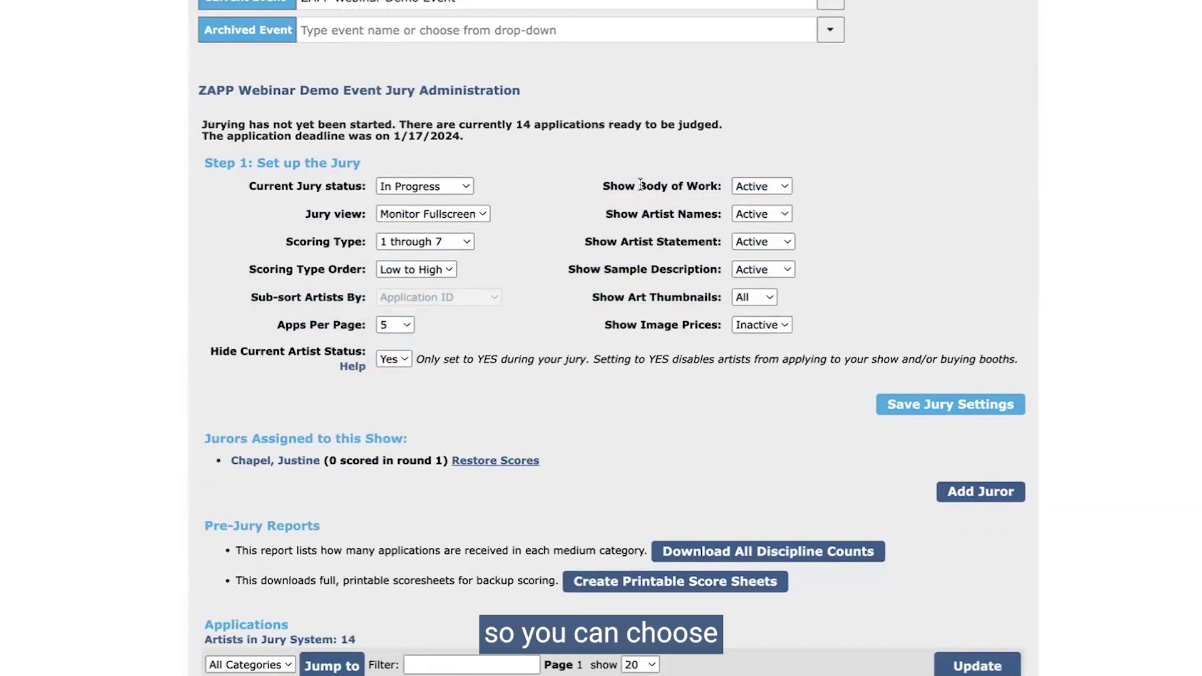
- Keep Body of Work and Artist Statement Active, and set Show Artist Names to Inactive
{"action": "left_click", "coordinate": [779, 182]}
{"action": "left_click", "coordinate": [834, 183]}
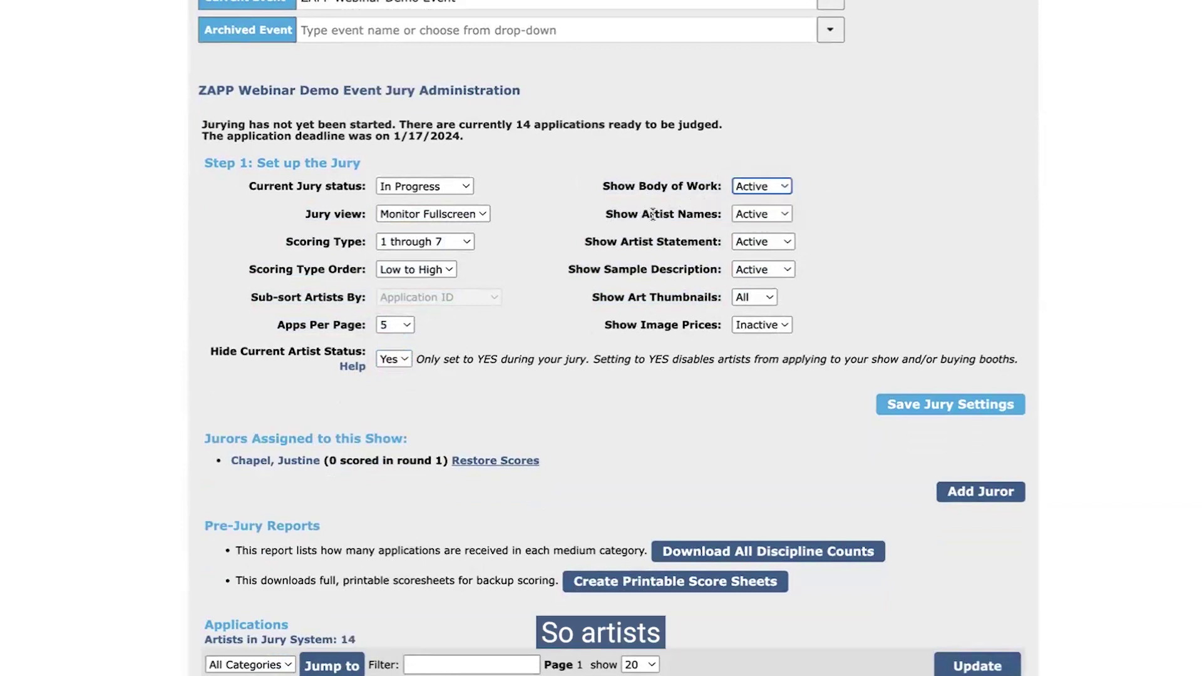
{"action": "left_click", "coordinate": [754, 217]}
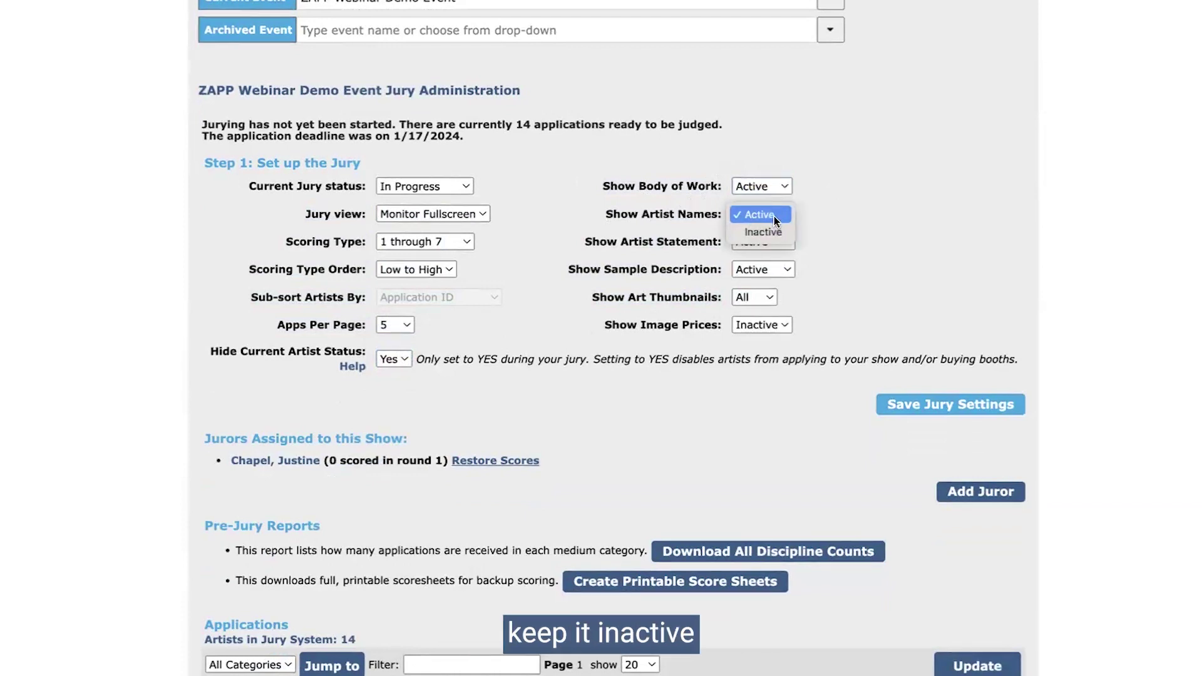
{"action": "left_click", "coordinate": [764, 231]}
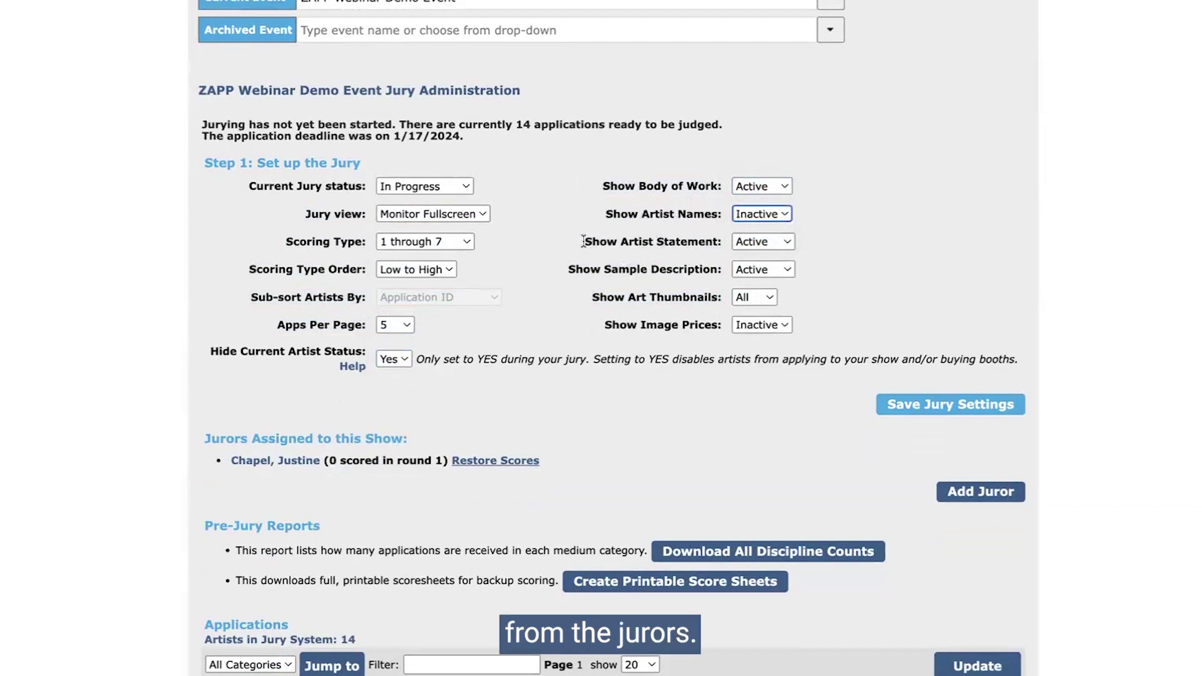
{"action": "left_click", "coordinate": [790, 243]}
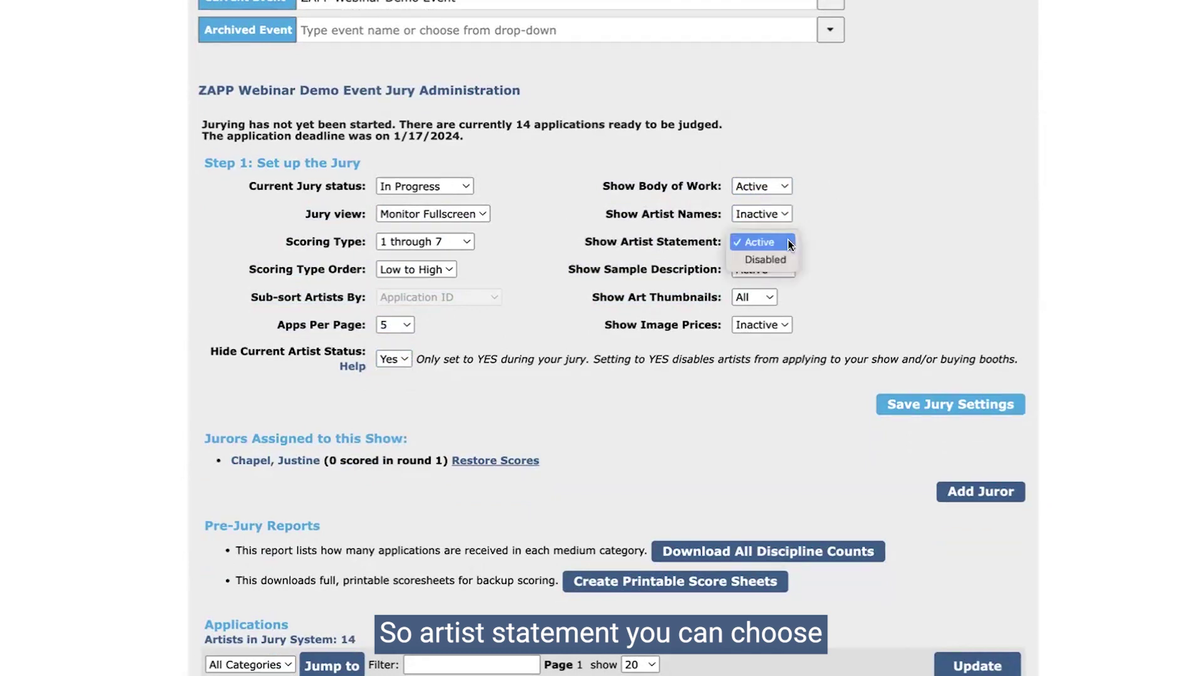
{"action": "left_click", "coordinate": [790, 242]}
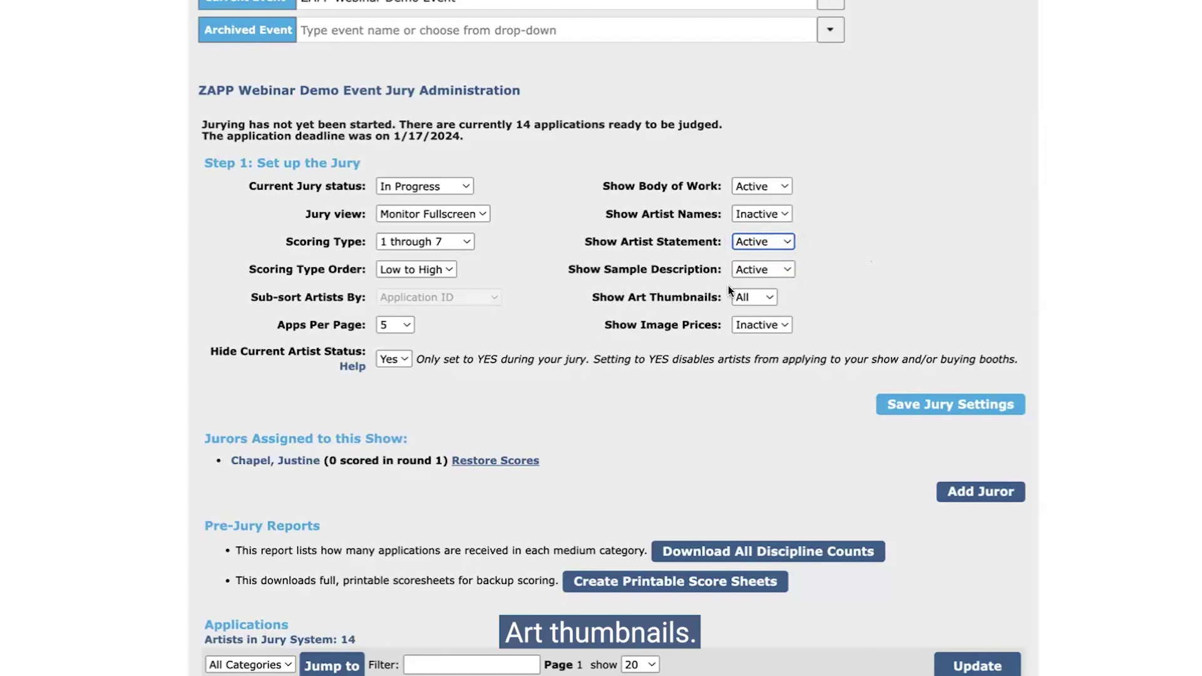
- Keep All art thumbnails and Inactive image prices, then save the jury settings
{"action": "left_click", "coordinate": [749, 297]}
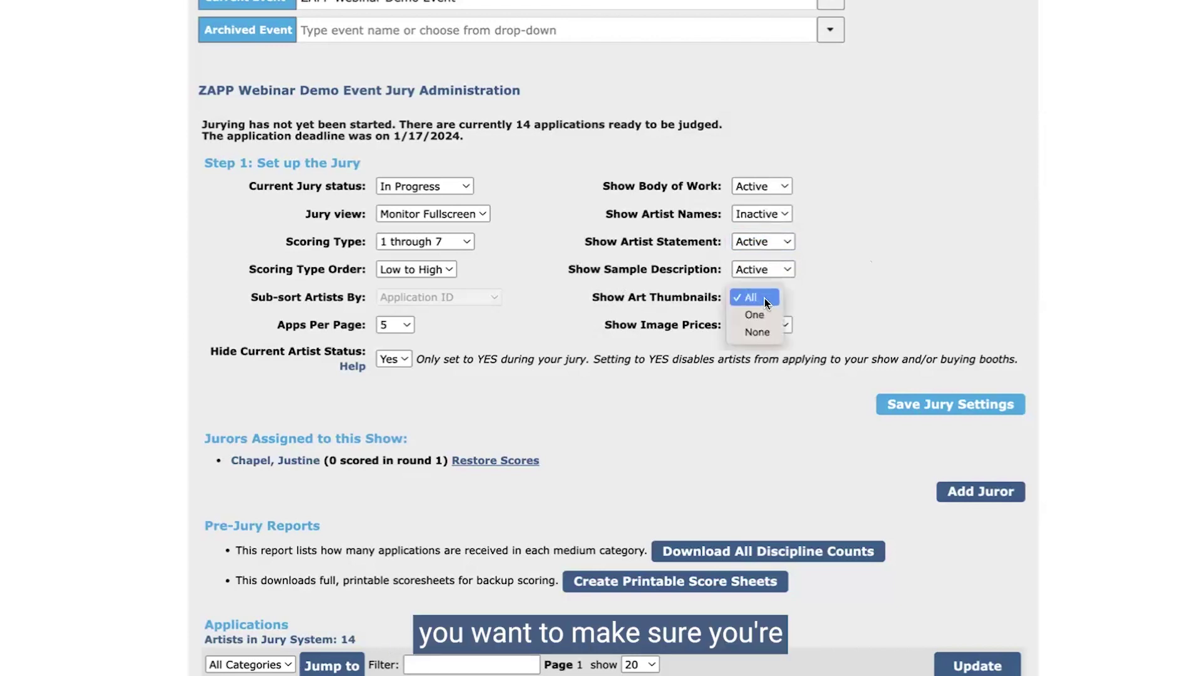
{"action": "left_click", "coordinate": [767, 303]}
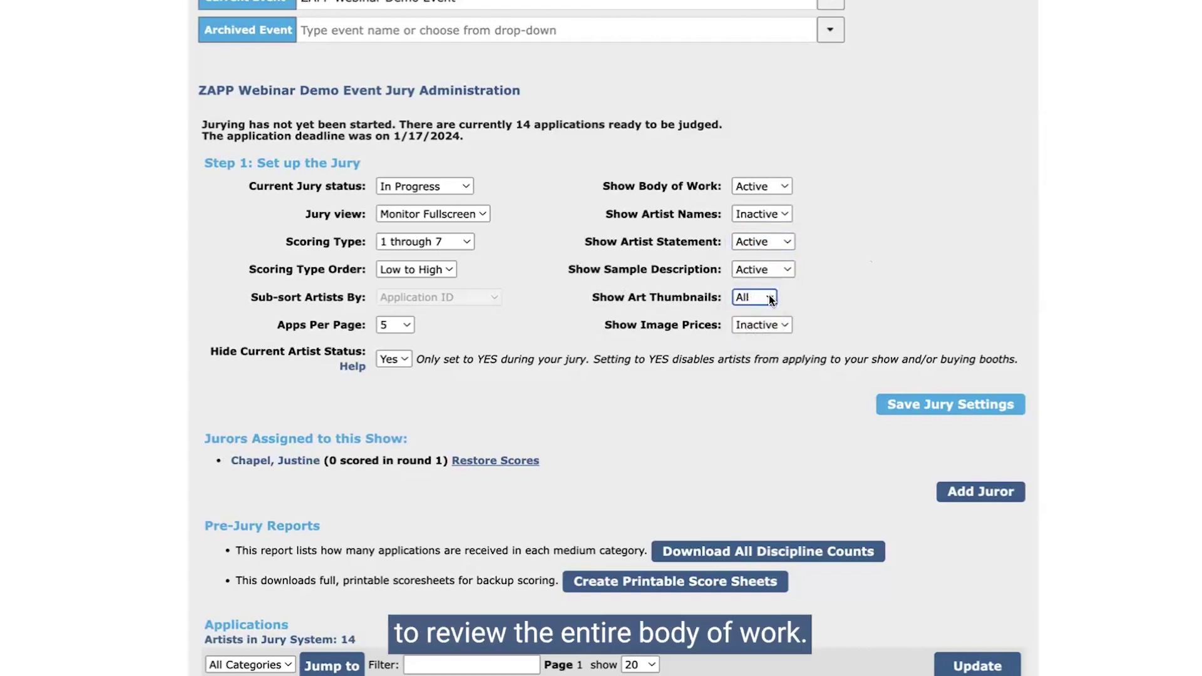
{"action": "left_click", "coordinate": [770, 298]}
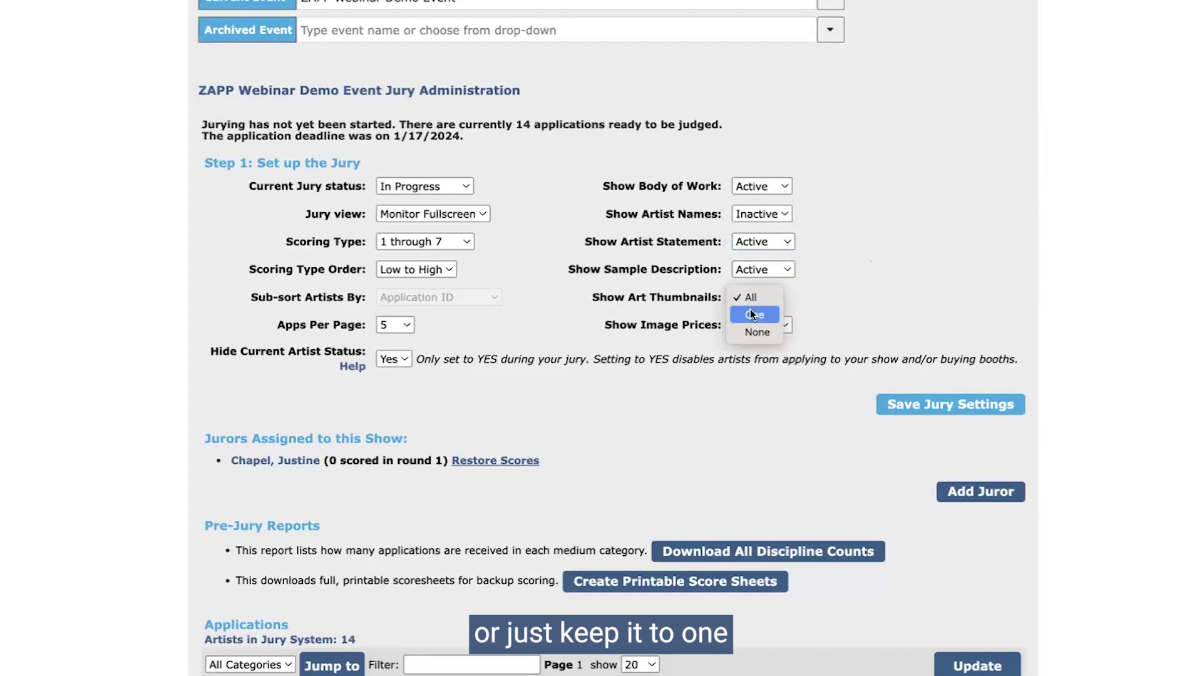
{"action": "left_click", "coordinate": [849, 299]}
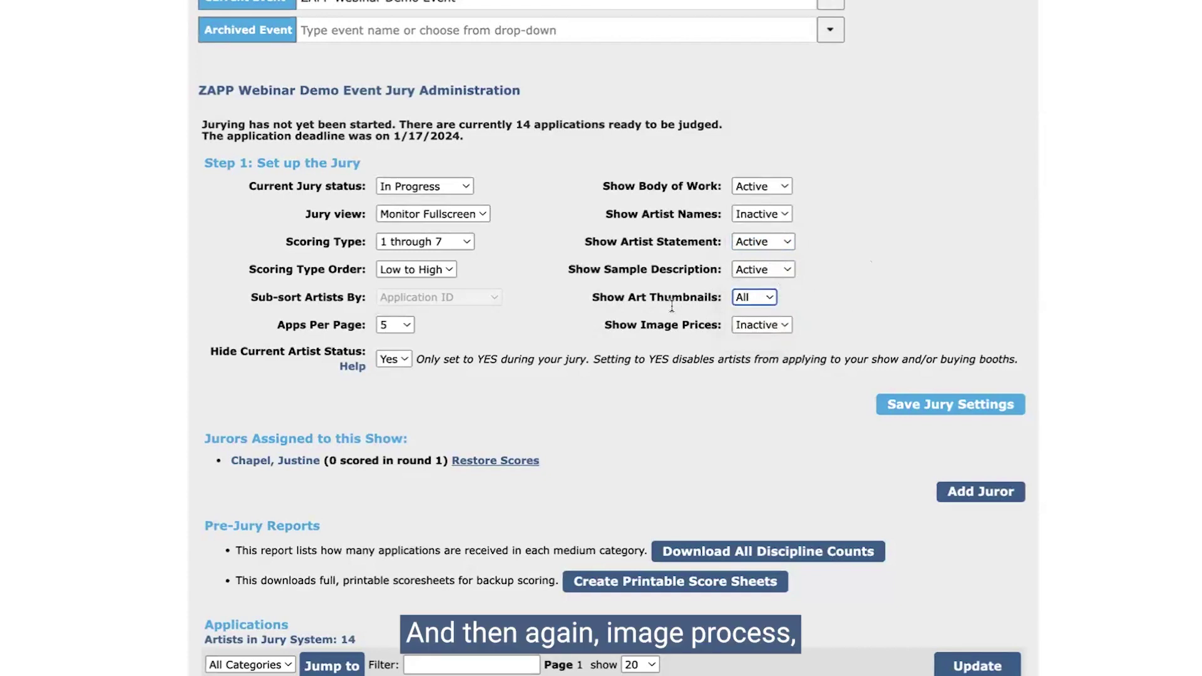
{"action": "left_click", "coordinate": [766, 325]}
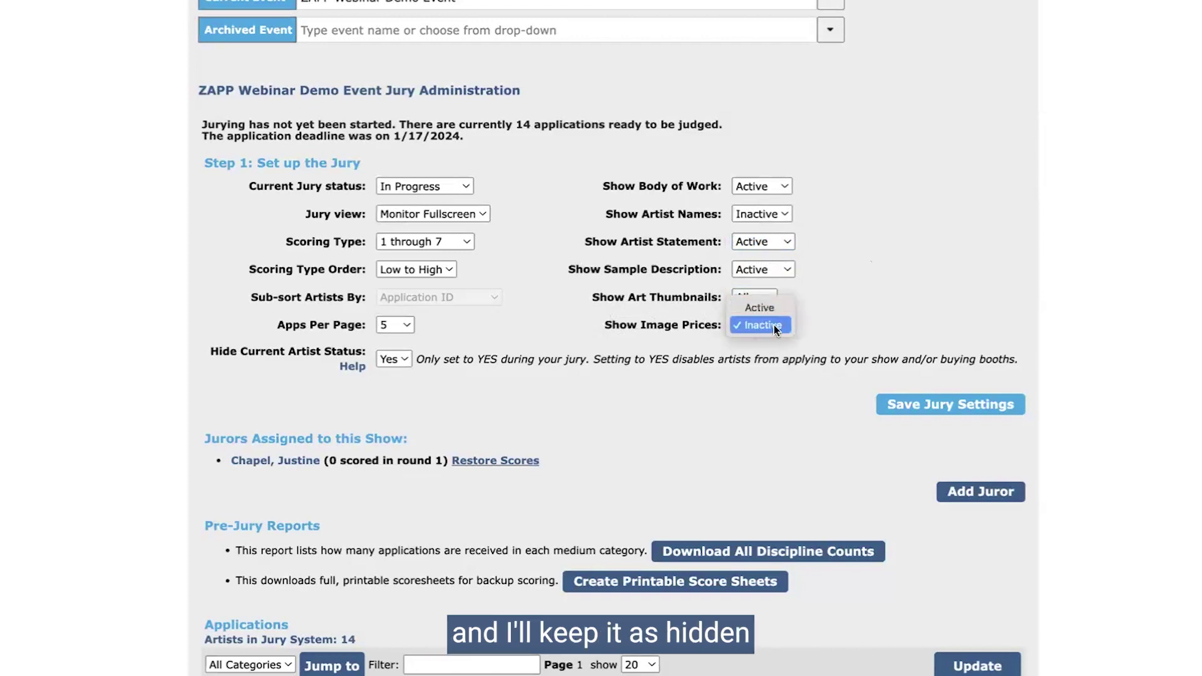
{"action": "left_click", "coordinate": [914, 323]}
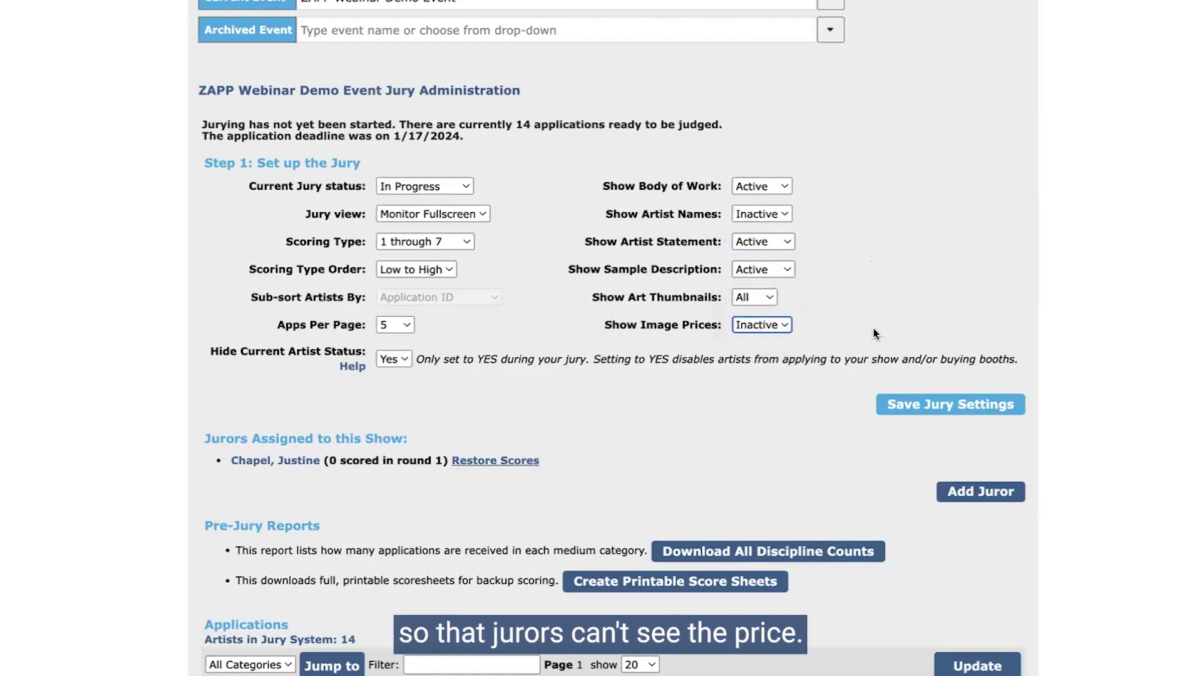
{"action": "left_click", "coordinate": [756, 326]}
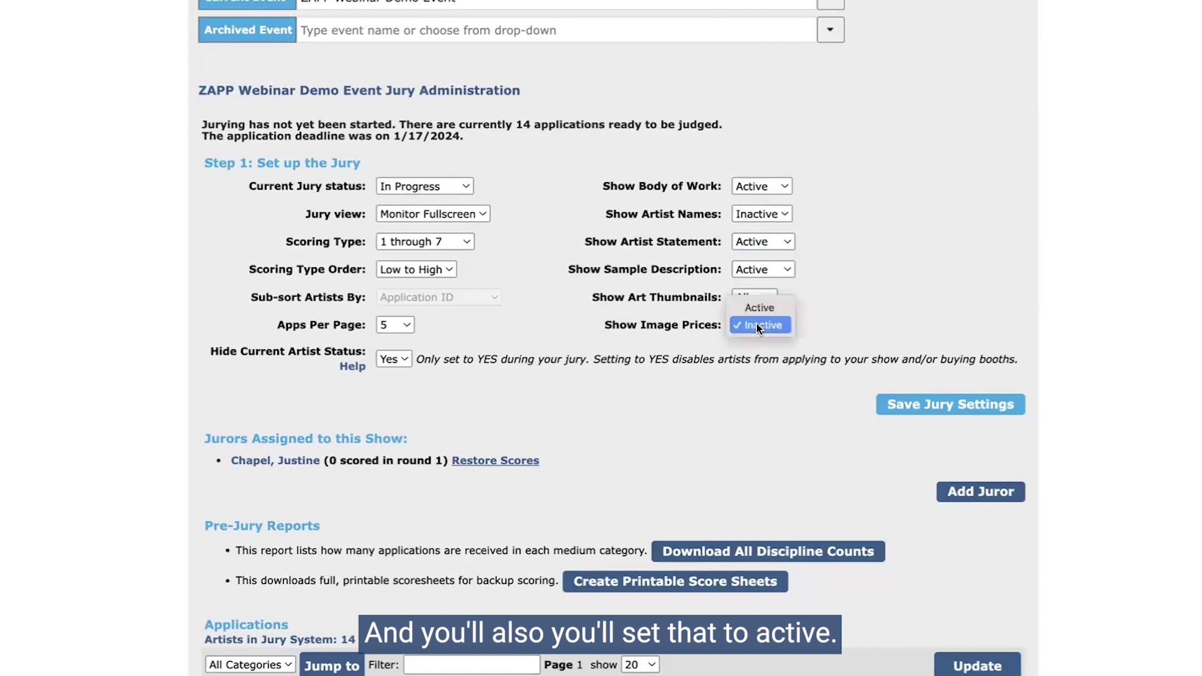
{"action": "left_click", "coordinate": [769, 325]}
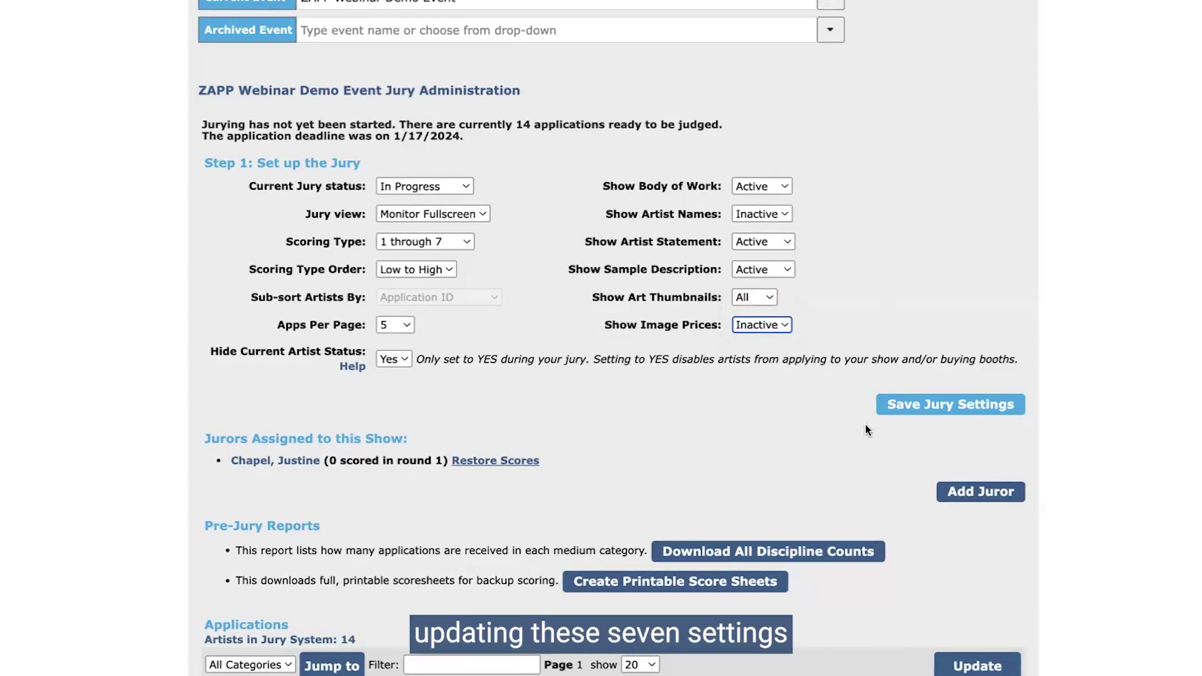
{"action": "left_click", "coordinate": [947, 405]}
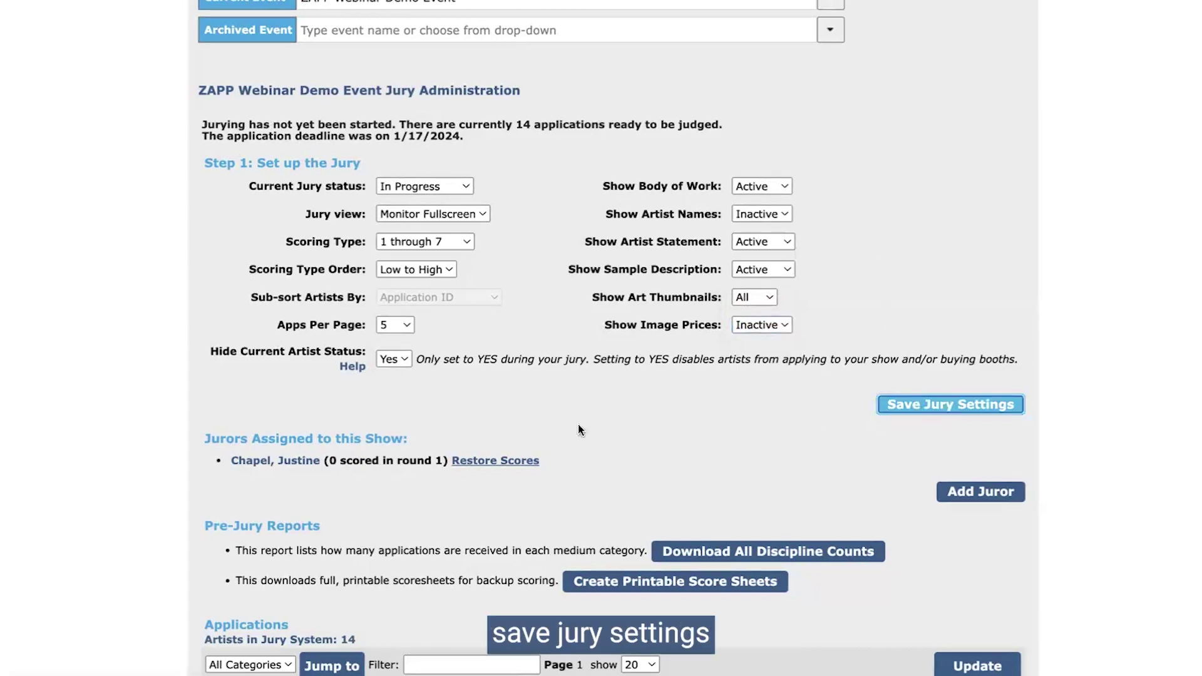
{"action": "scroll", "coordinate": [817, 489], "scroll_direction": "down", "scroll_amount": 1}
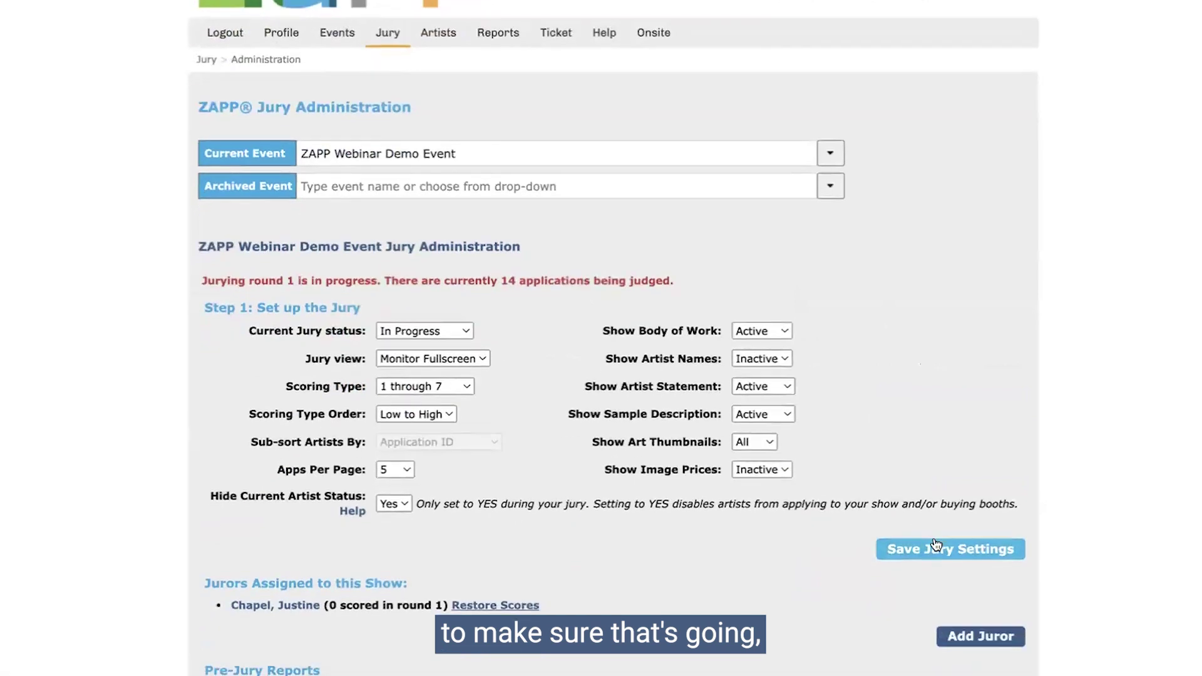
{"action": "scroll", "coordinate": [936, 545], "scroll_direction": "down", "scroll_amount": 1}
{"action": "left_click_drag", "start_coordinate": [215, 216], "coordinate": [378, 218]}
{"action": "left_click", "coordinate": [556, 261]}
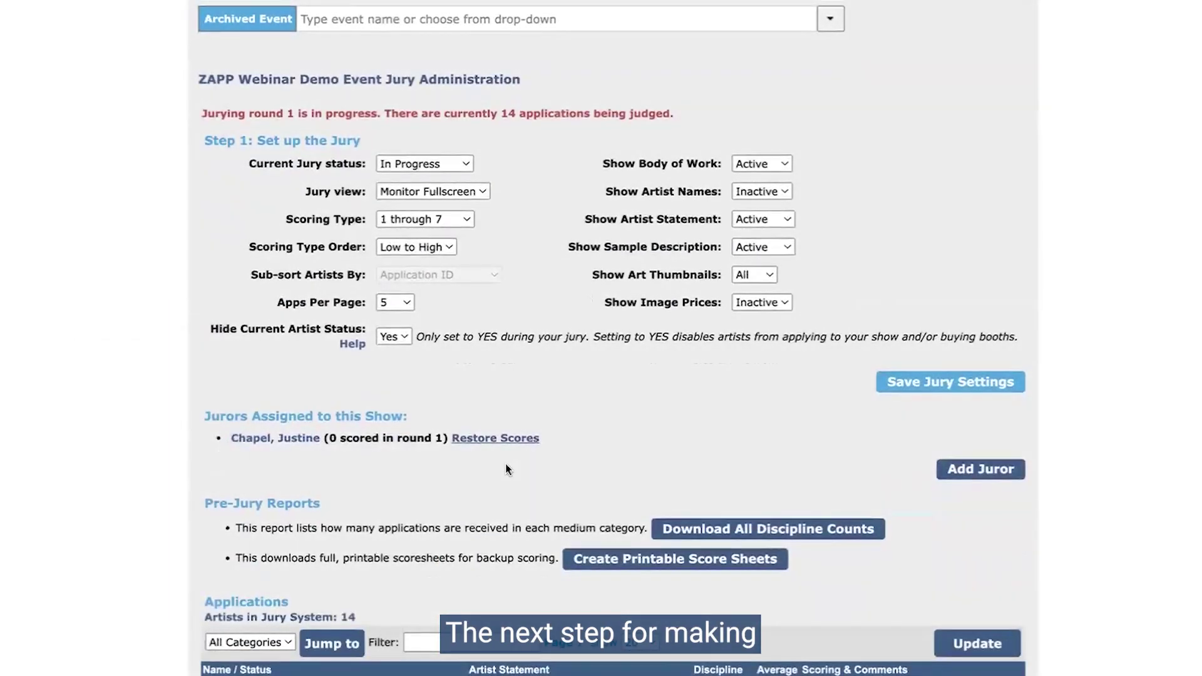
- Open the Add Juror form under Jurors Assigned to this Show
{"action": "scroll", "coordinate": [528, 469], "scroll_direction": "down", "scroll_amount": 1}
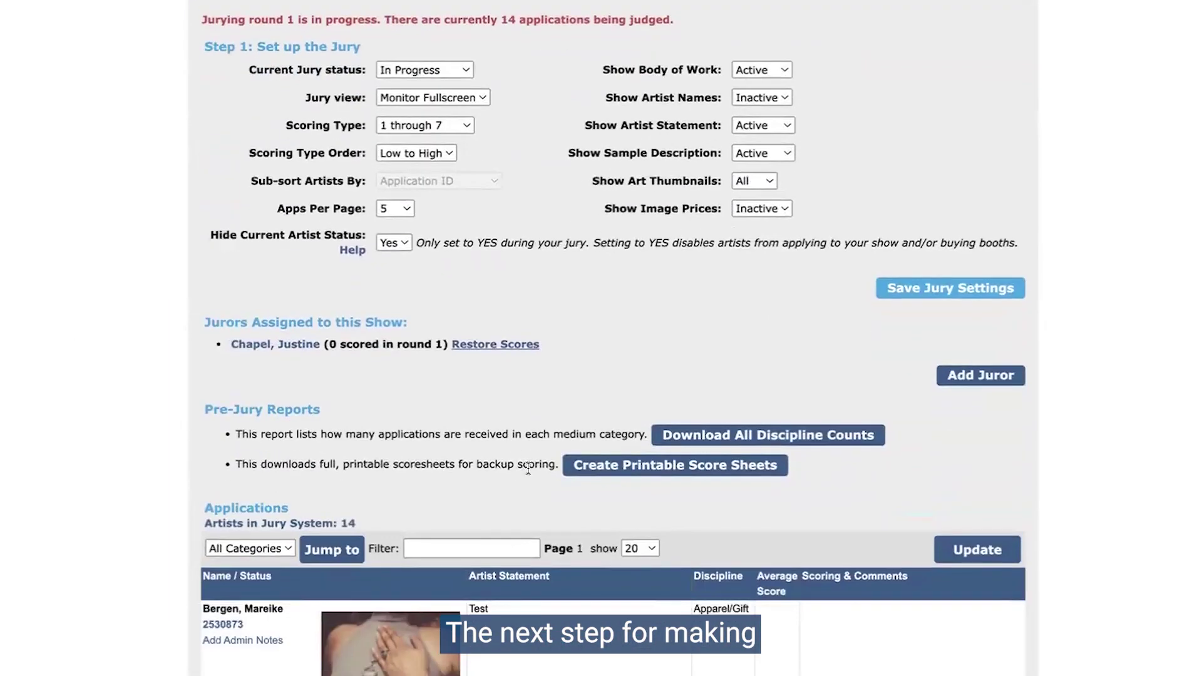
{"action": "scroll", "coordinate": [528, 468], "scroll_direction": "down", "scroll_amount": 2}
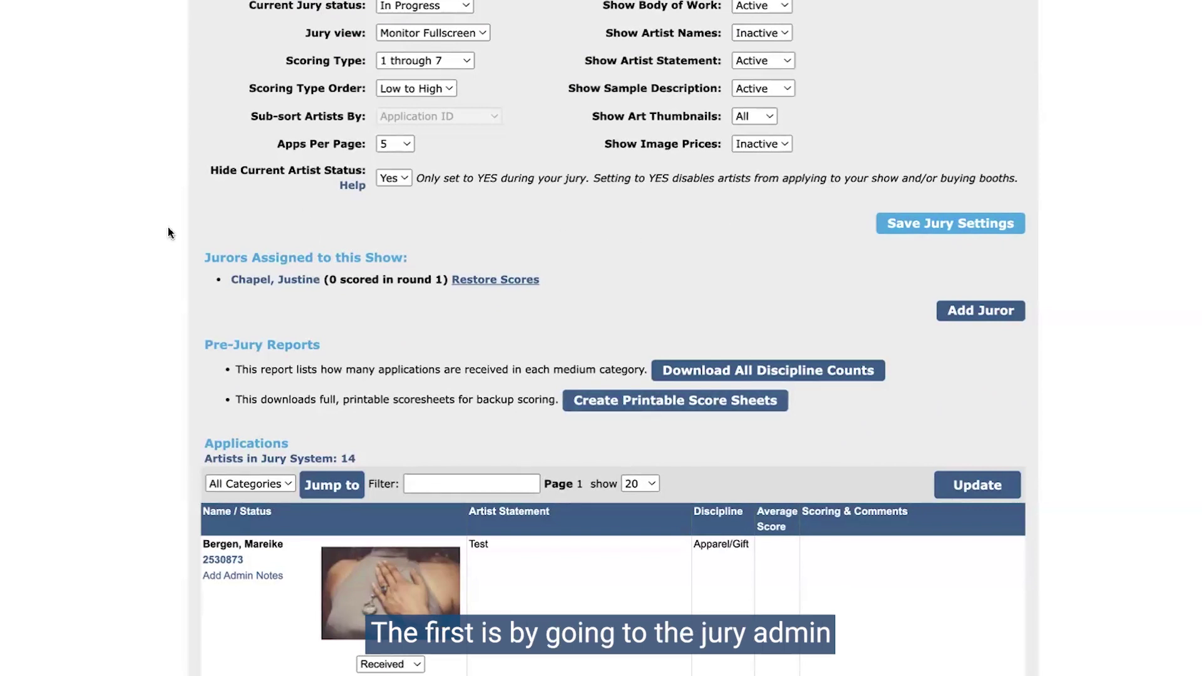
{"action": "left_click", "coordinate": [974, 313]}
{"action": "scroll", "coordinate": [76, 325], "scroll_direction": "down", "scroll_amount": 1}
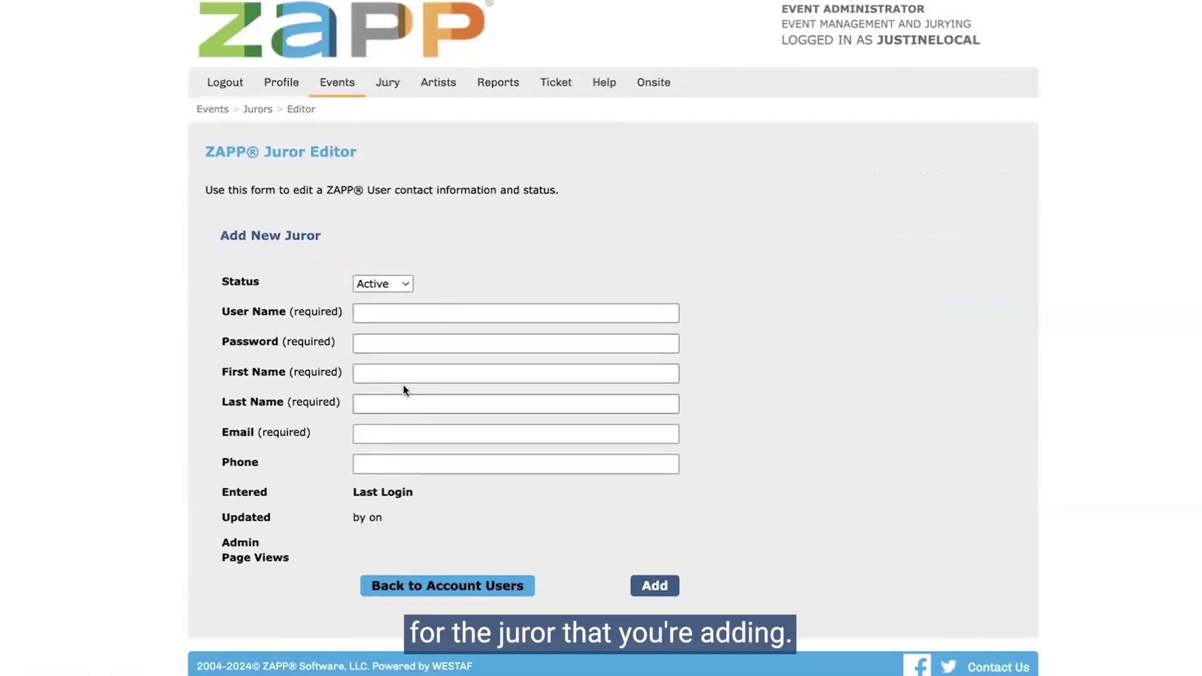
- Enter the new juror's user name and password
{"action": "left_click", "coordinate": [381, 316]}
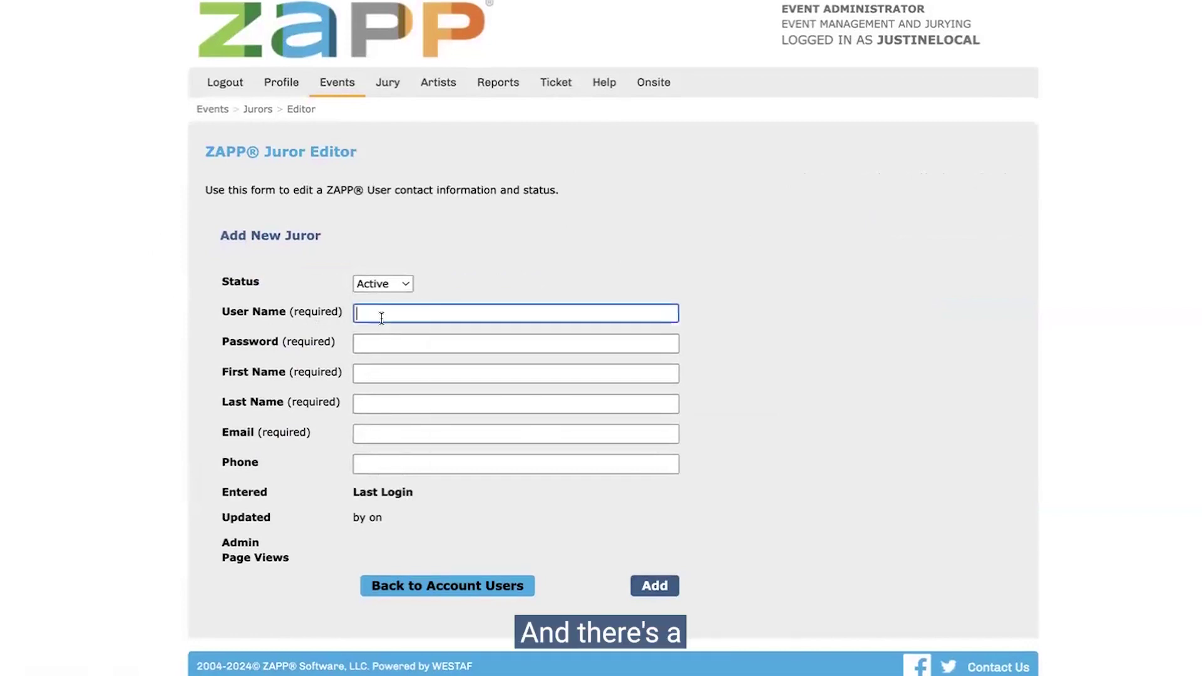
{"action": "left_click", "coordinate": [453, 292]}
{"action": "left_click", "coordinate": [394, 311]}
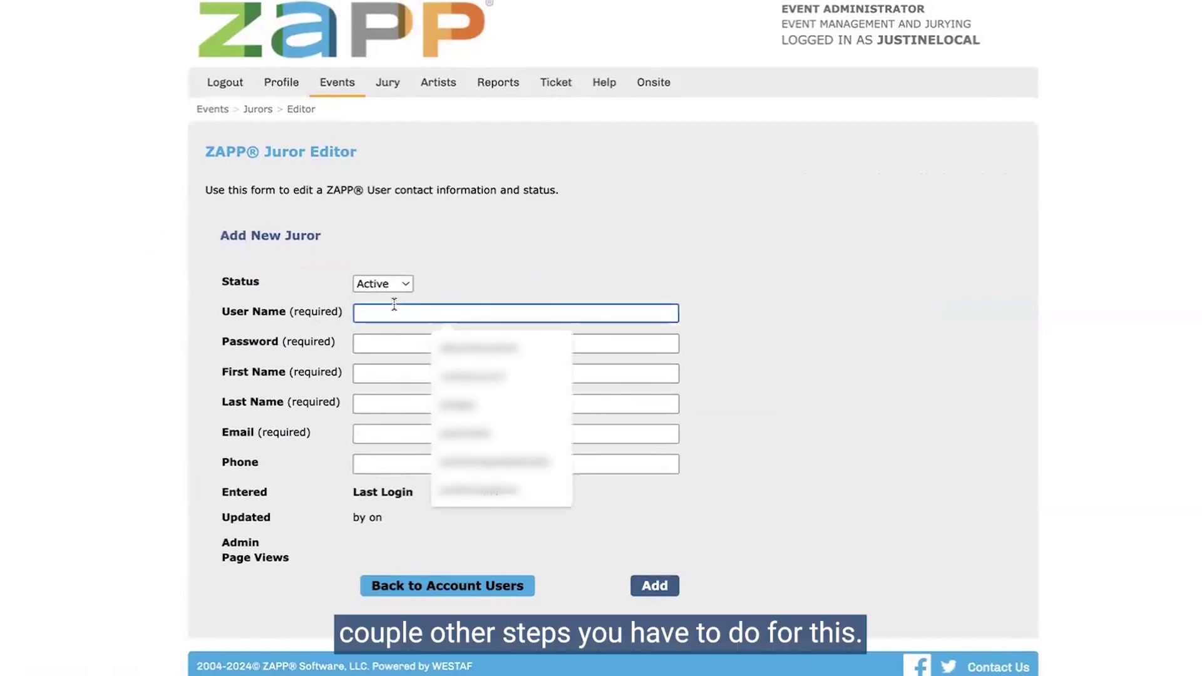
{"action": "left_click", "coordinate": [421, 343]}
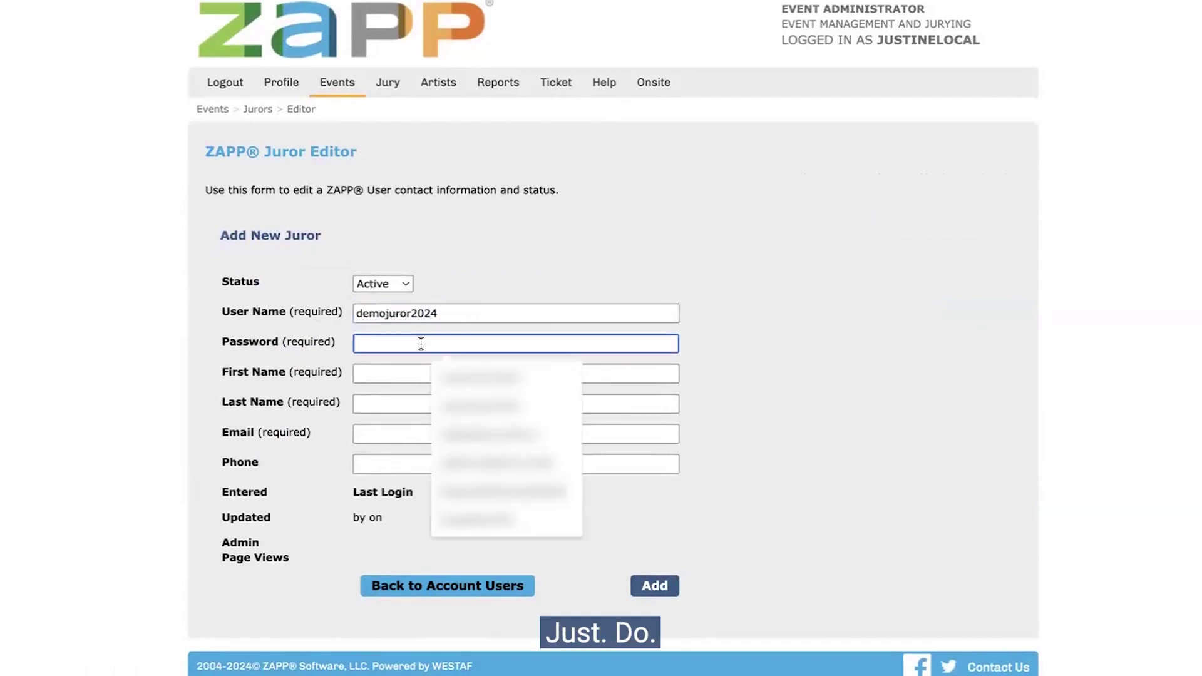
- Fill in the juror's first and last name, e-mail address and phone number, fixing typos
{"action": "key", "text": "Tab"}
{"action": "type", "text": "Demo"}
{"action": "key", "text": "Tab"}
{"action": "type", "text": "Juror"}
{"action": "left_click", "coordinate": [423, 432]}
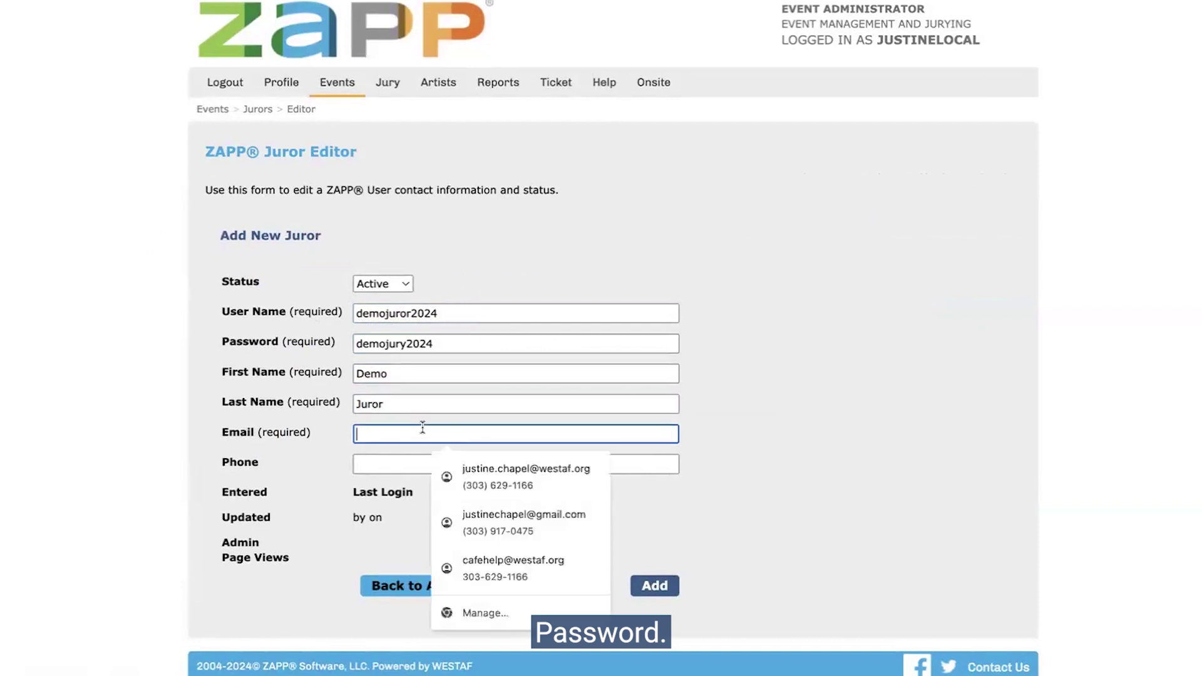
{"action": "type", "text": "demo.juror@emia"}
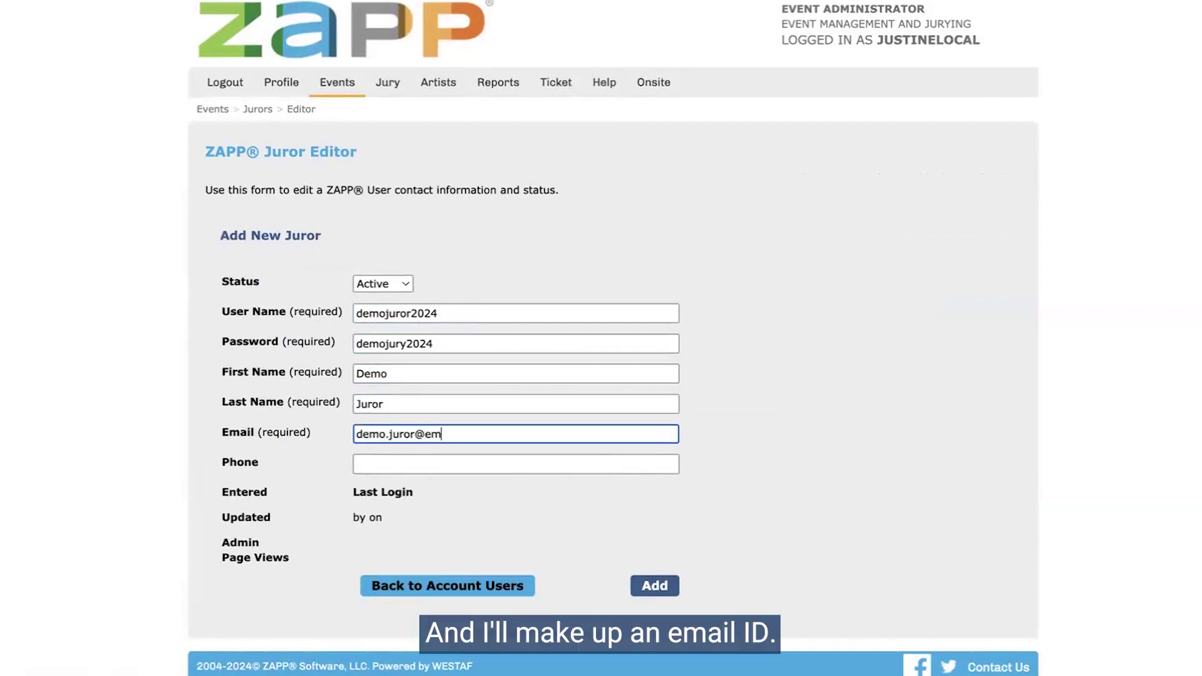
{"action": "key", "text": "BackSpace"}
{"action": "key", "text": "BackSpace"}
{"action": "type", "text": "ail.com"}
{"action": "key", "text": "Tab"}
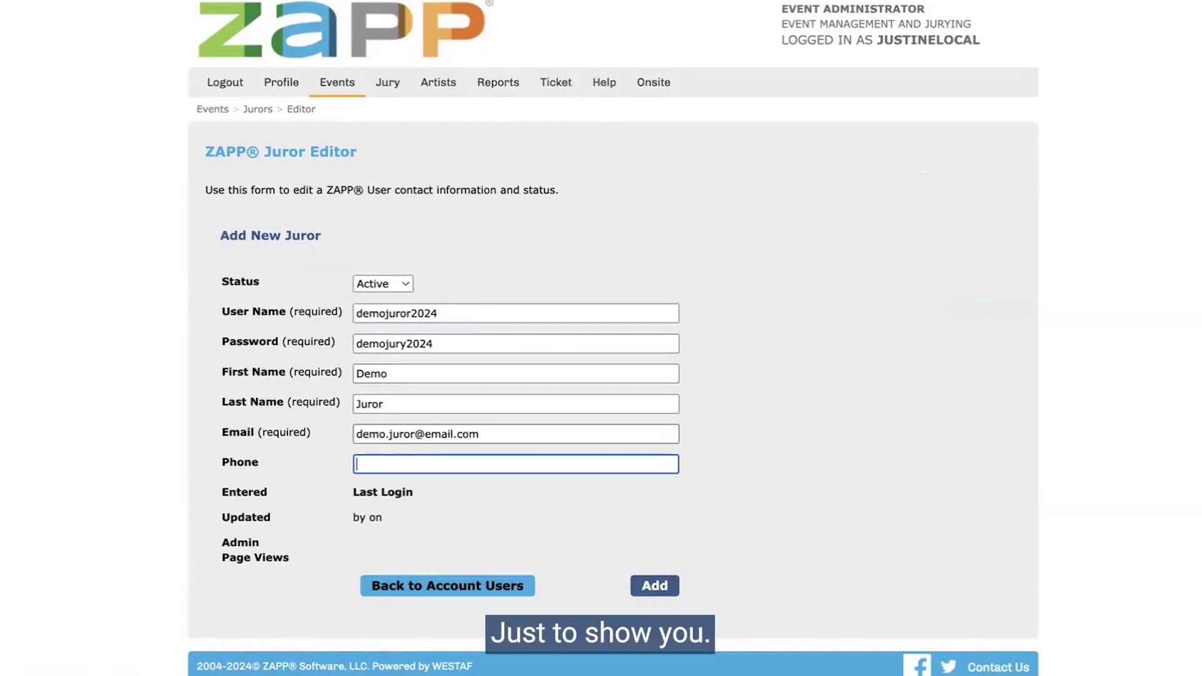
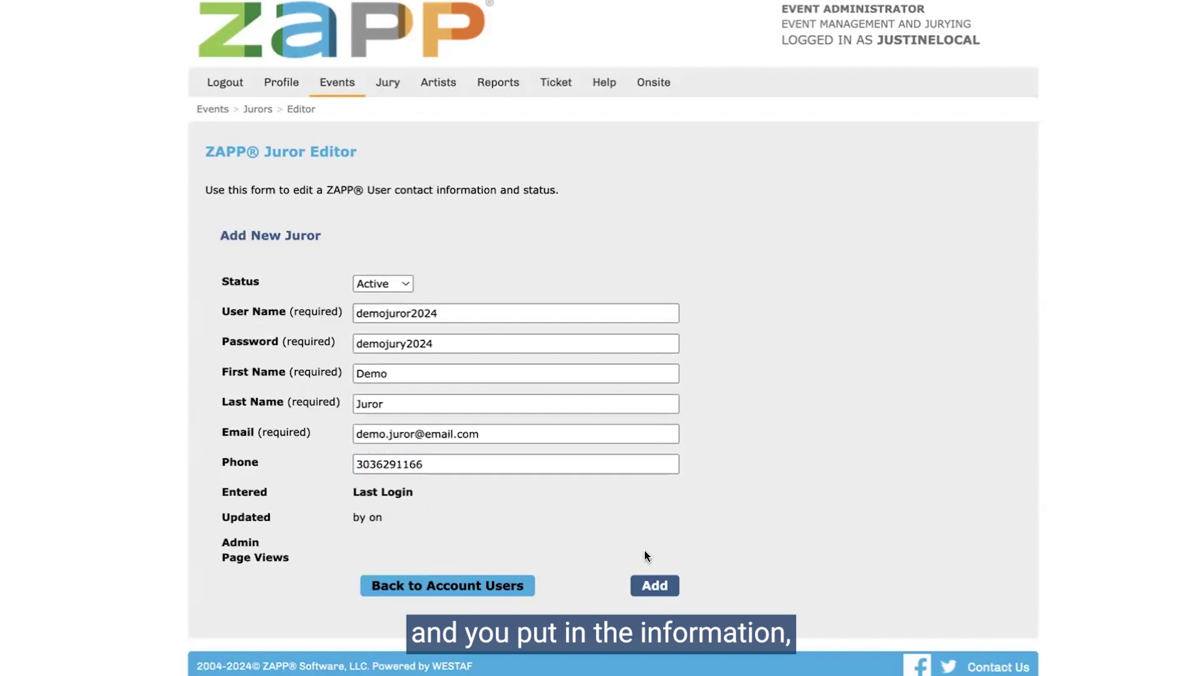
- After the password error, retype the password with capital letters and add the juror again
{"action": "left_click", "coordinate": [653, 586]}
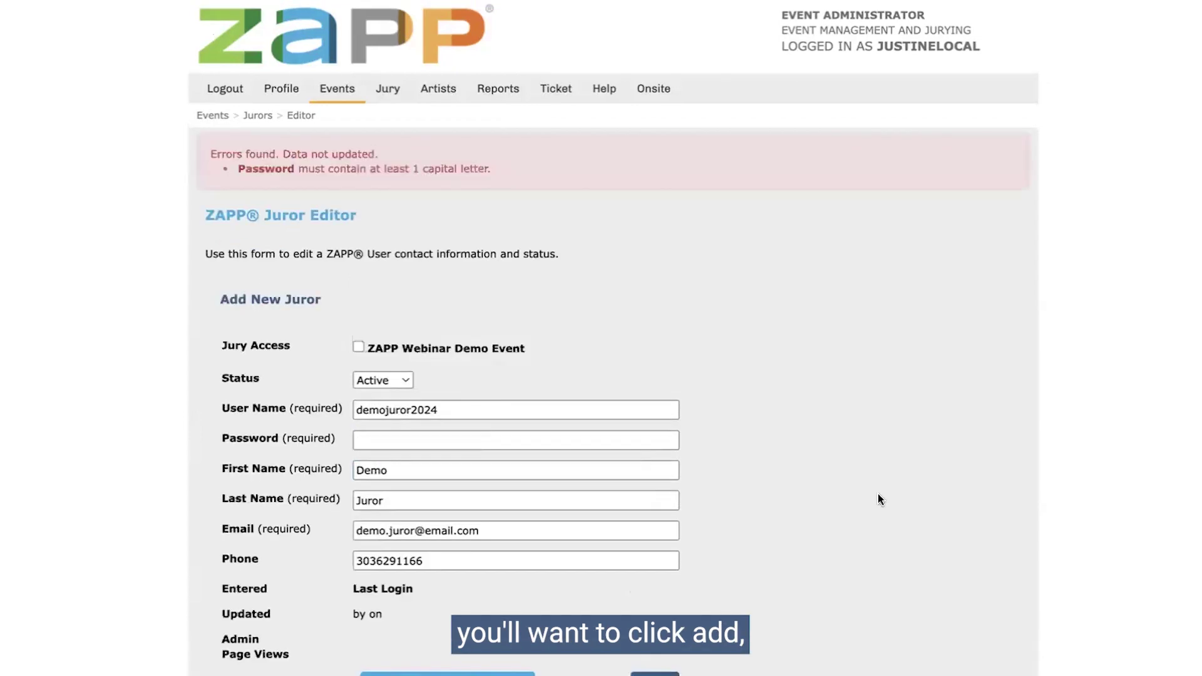
{"action": "scroll", "coordinate": [699, 451], "scroll_direction": "down", "scroll_amount": 1}
{"action": "left_click", "coordinate": [402, 414]}
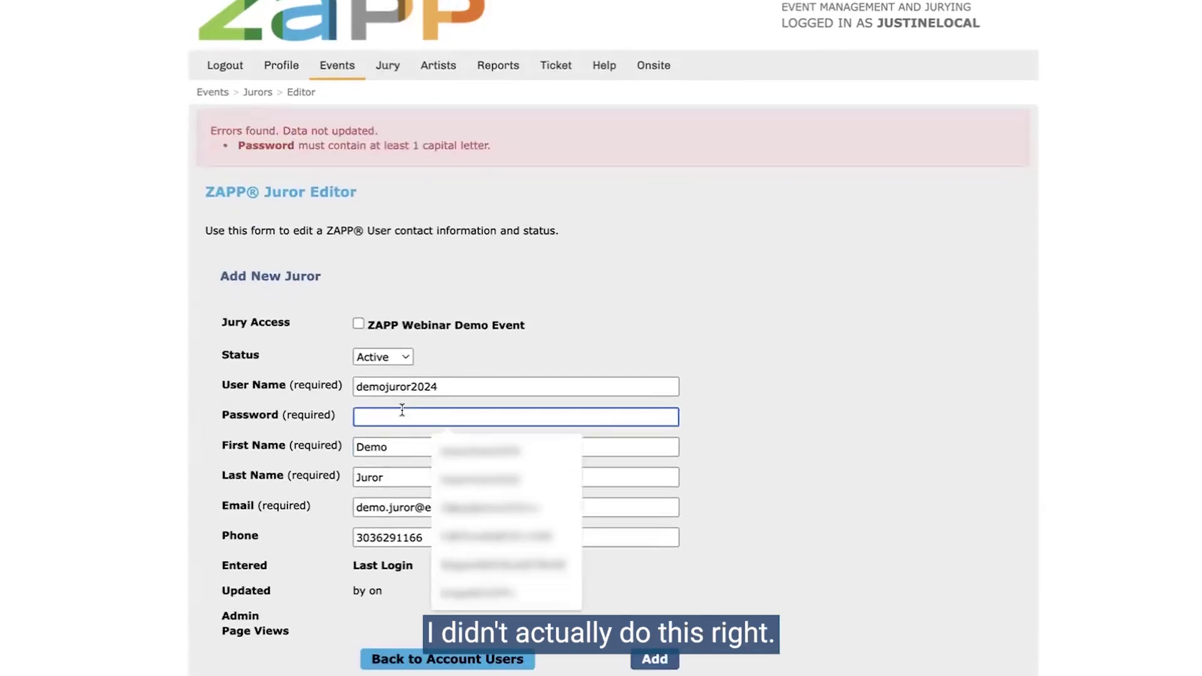
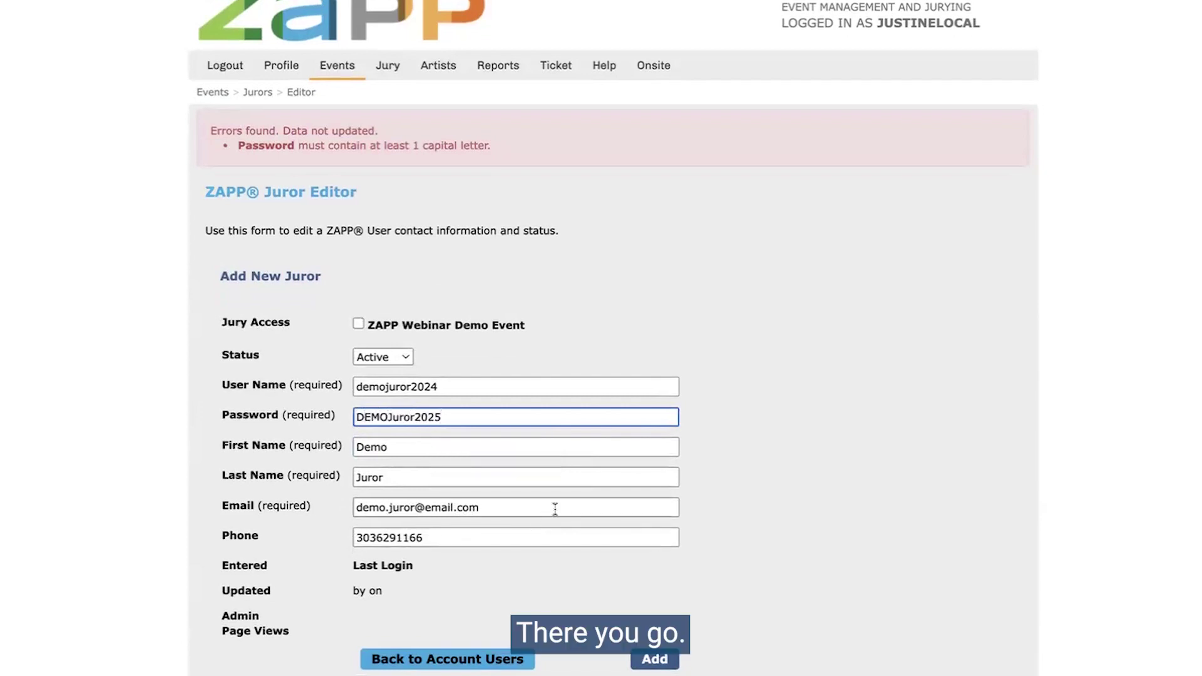
{"action": "left_click", "coordinate": [654, 658]}
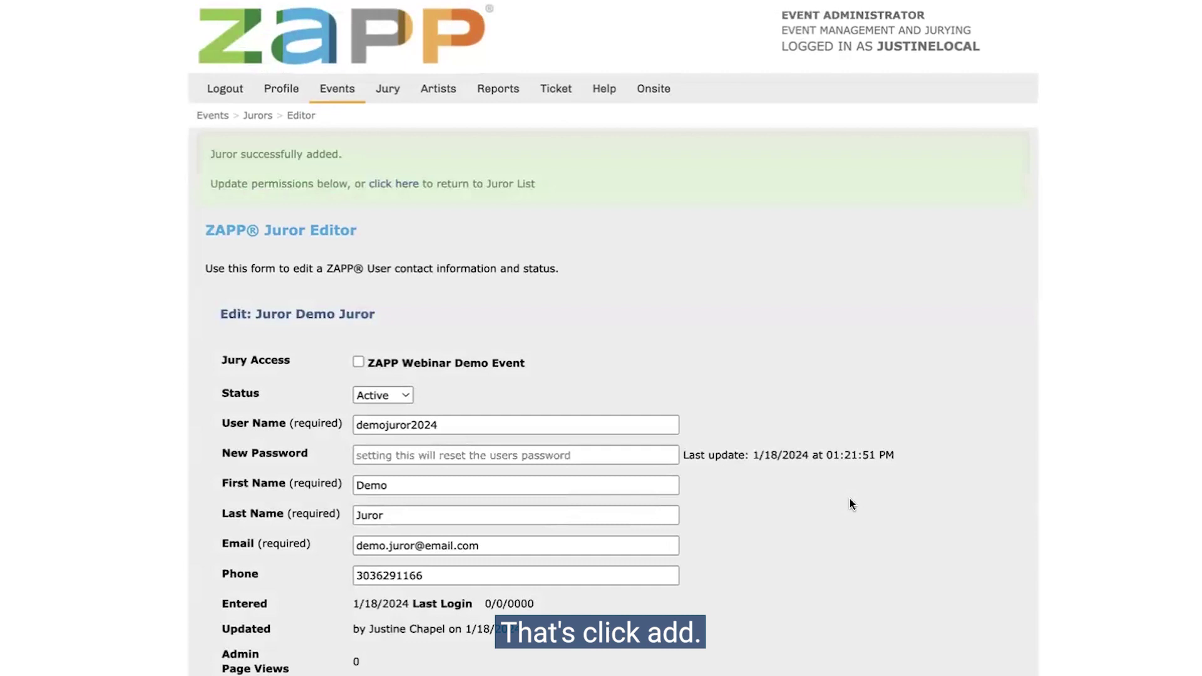
{"action": "scroll", "coordinate": [851, 503], "scroll_direction": "down", "scroll_amount": 1}
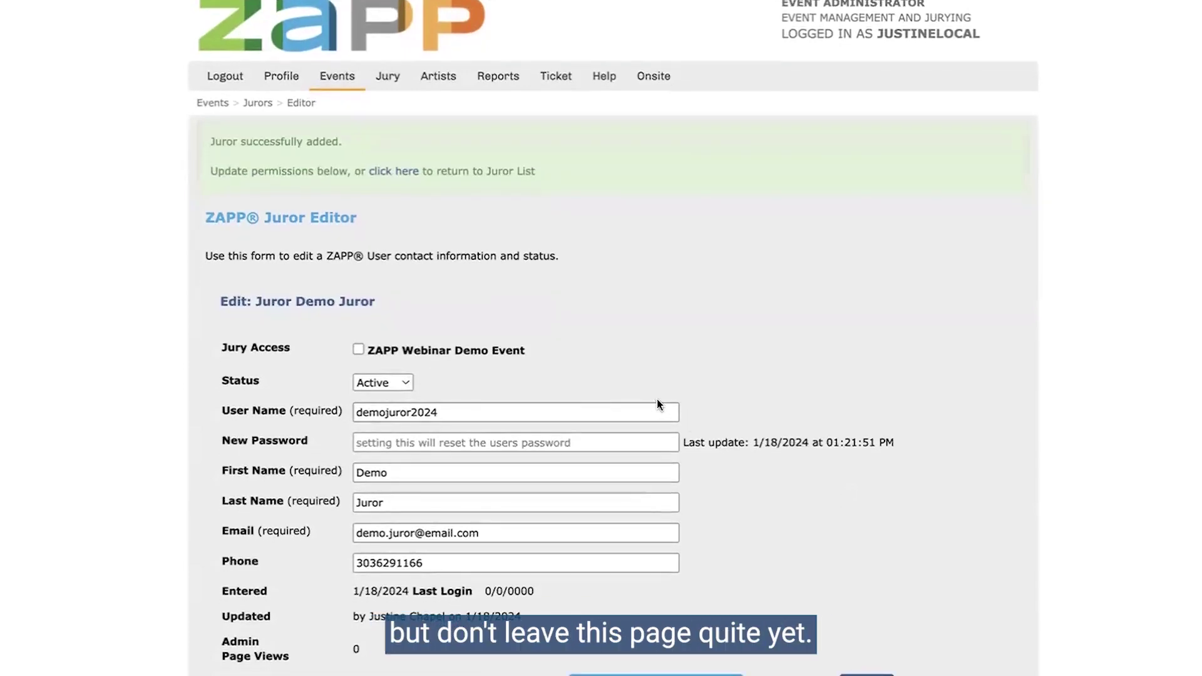
{"action": "scroll", "coordinate": [656, 400], "scroll_direction": "down", "scroll_amount": 2}
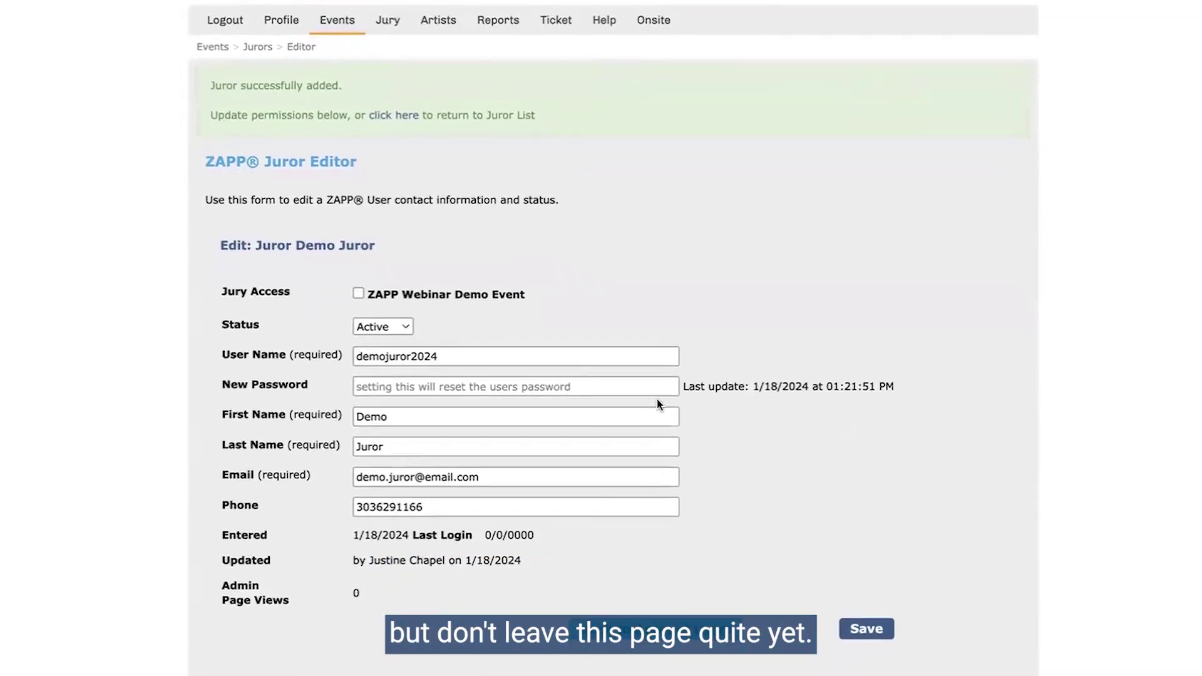
{"action": "scroll", "coordinate": [656, 399], "scroll_direction": "down", "scroll_amount": 1}
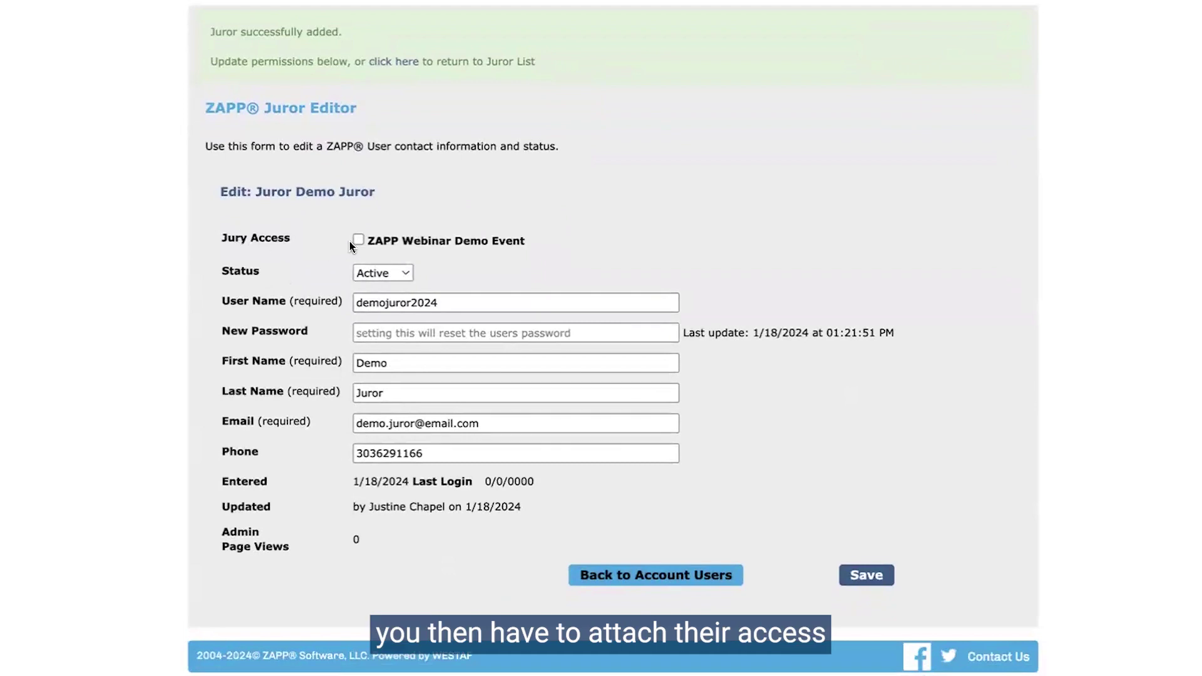
- Tick Jury Access for ZAPP Webinar Demo Event on the new juror and save
{"action": "left_click", "coordinate": [356, 238]}
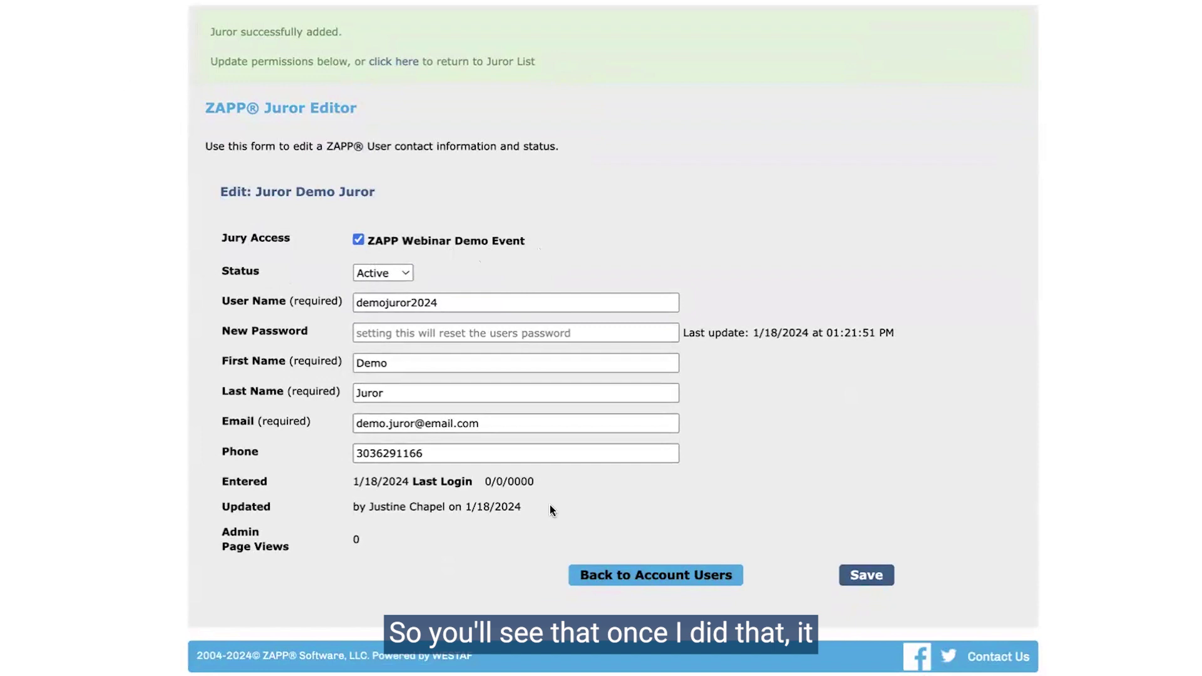
{"action": "left_click_drag", "start_coordinate": [218, 231], "coordinate": [583, 248]}
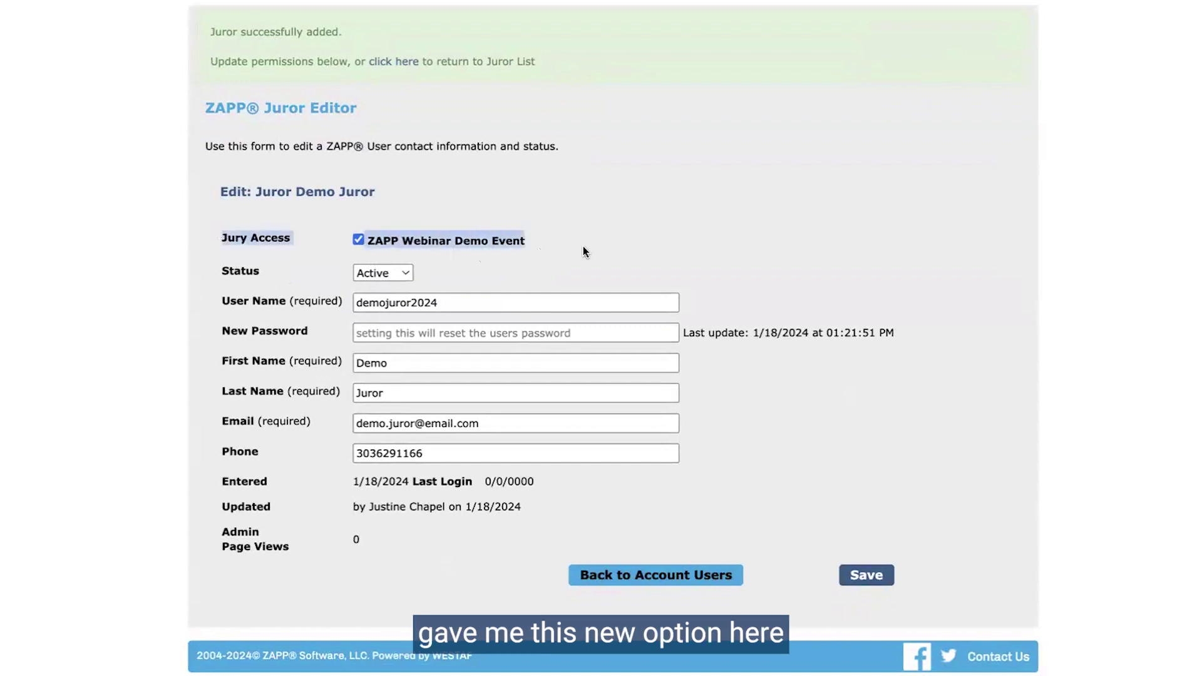
{"action": "left_click", "coordinate": [314, 242]}
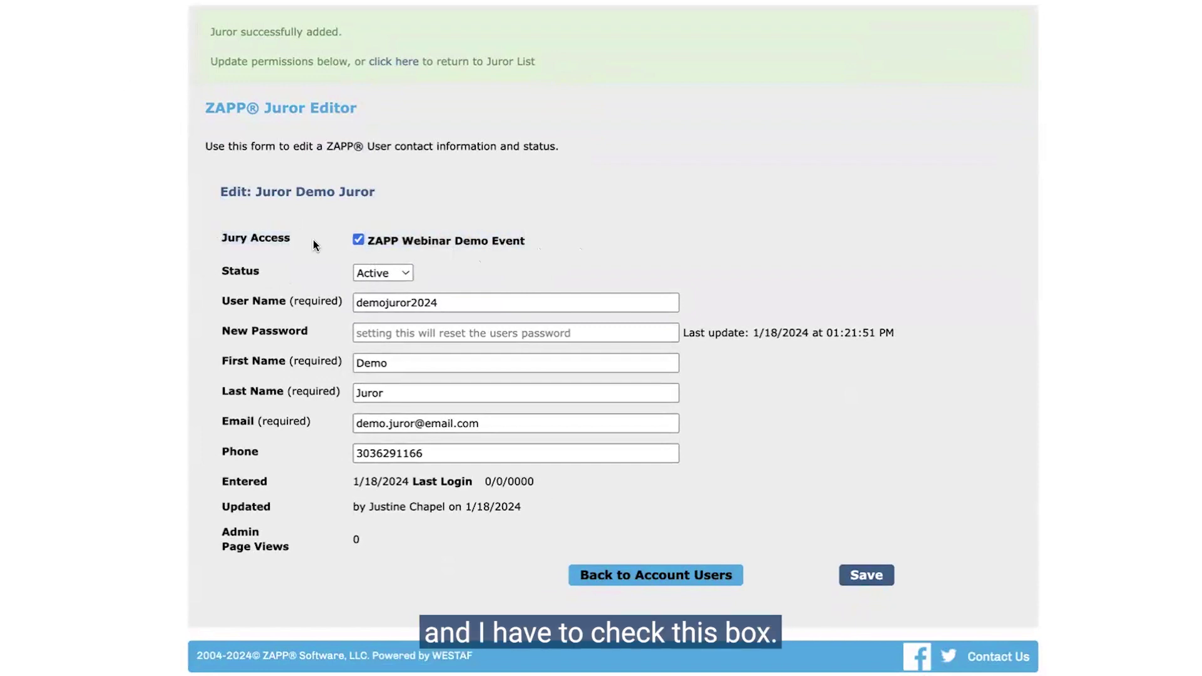
{"action": "left_click", "coordinate": [868, 576]}
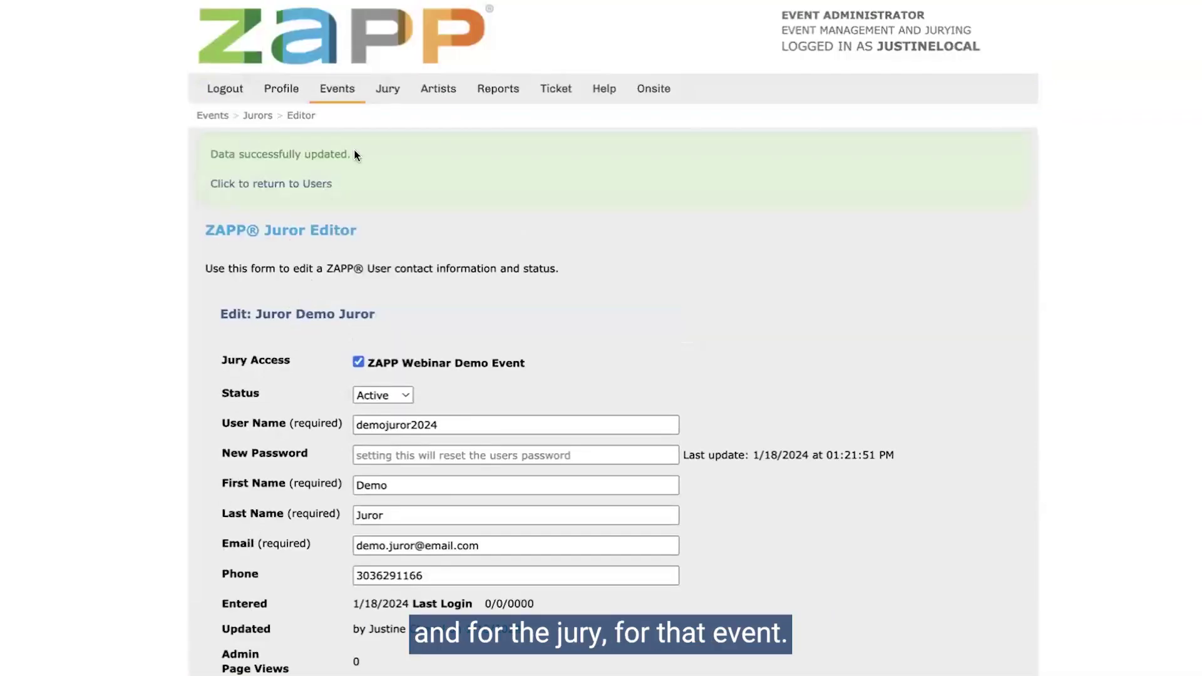
- On Jury Administration, check the two assigned jurors, with none scored in round 1
{"action": "mouse_move", "coordinate": [381, 102]}
{"action": "left_click", "coordinate": [400, 144]}
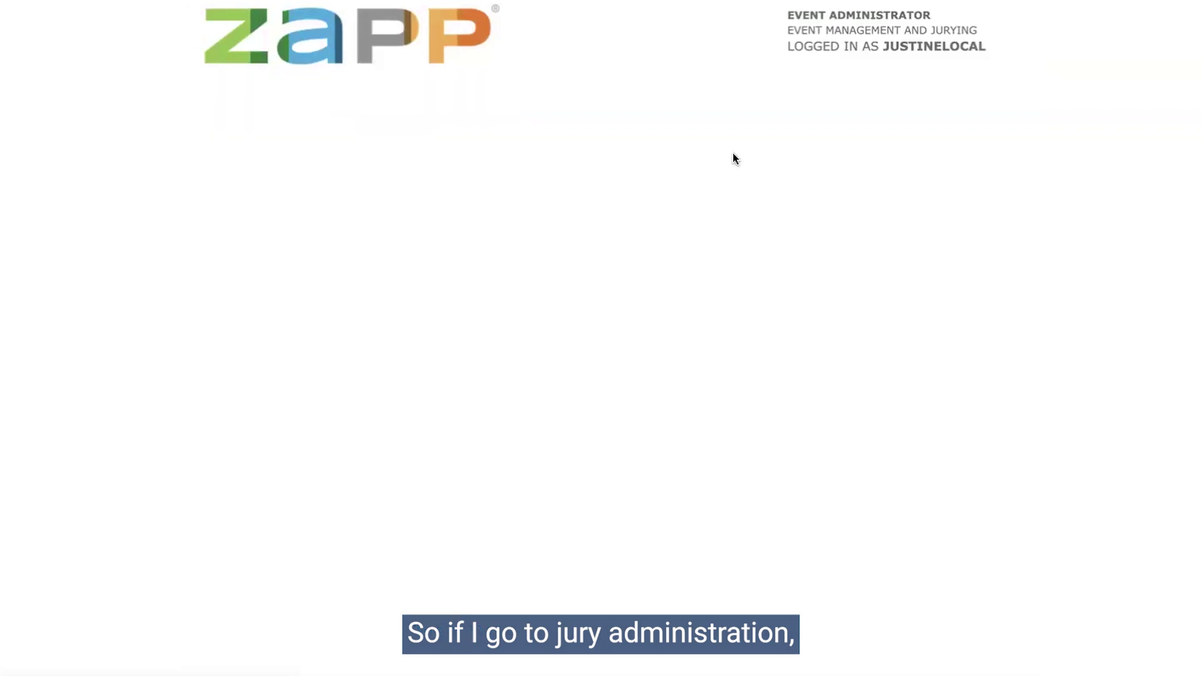
{"action": "scroll", "coordinate": [682, 206], "scroll_direction": "down", "scroll_amount": 1}
{"action": "scroll", "coordinate": [682, 206], "scroll_direction": "down", "scroll_amount": 3}
{"action": "left_click_drag", "start_coordinate": [645, 477], "coordinate": [719, 477]}
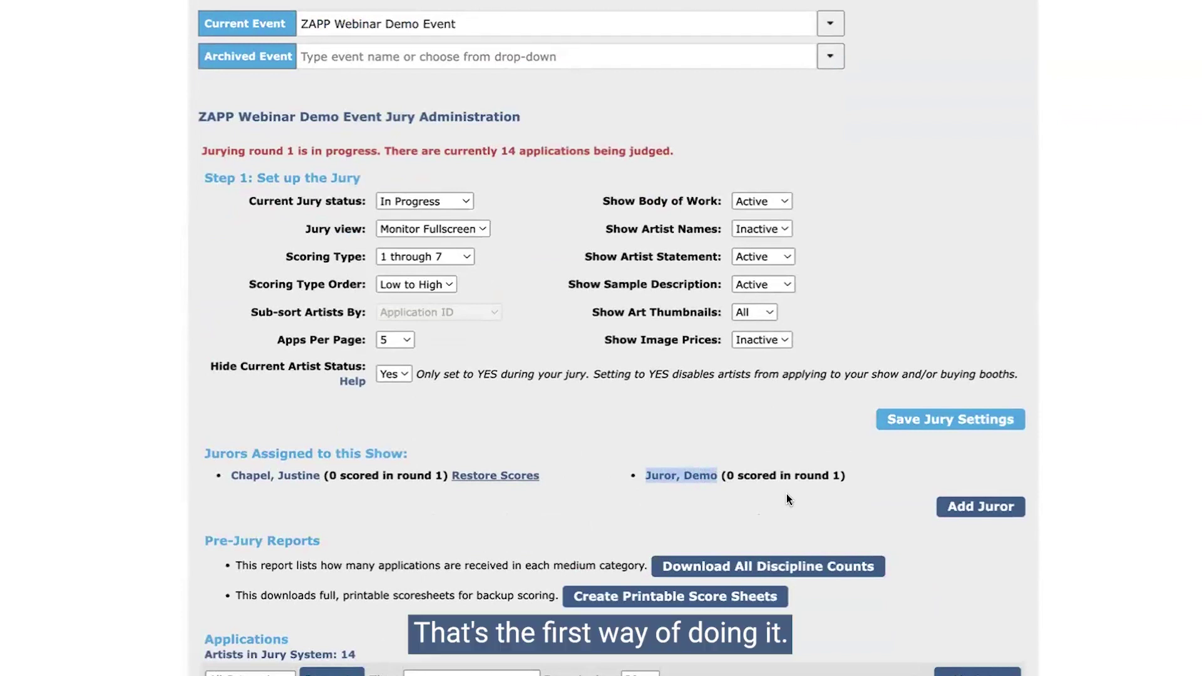
{"action": "scroll", "coordinate": [786, 494], "scroll_direction": "up", "scroll_amount": 2}
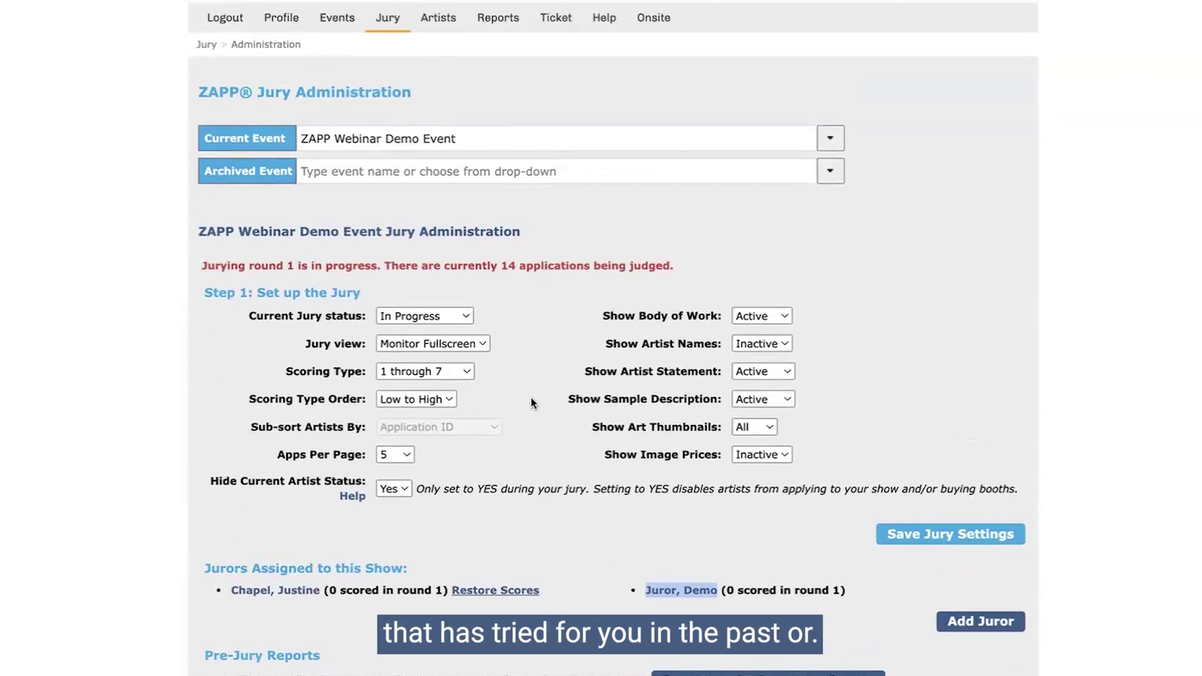
{"action": "mouse_move", "coordinate": [386, 19]}
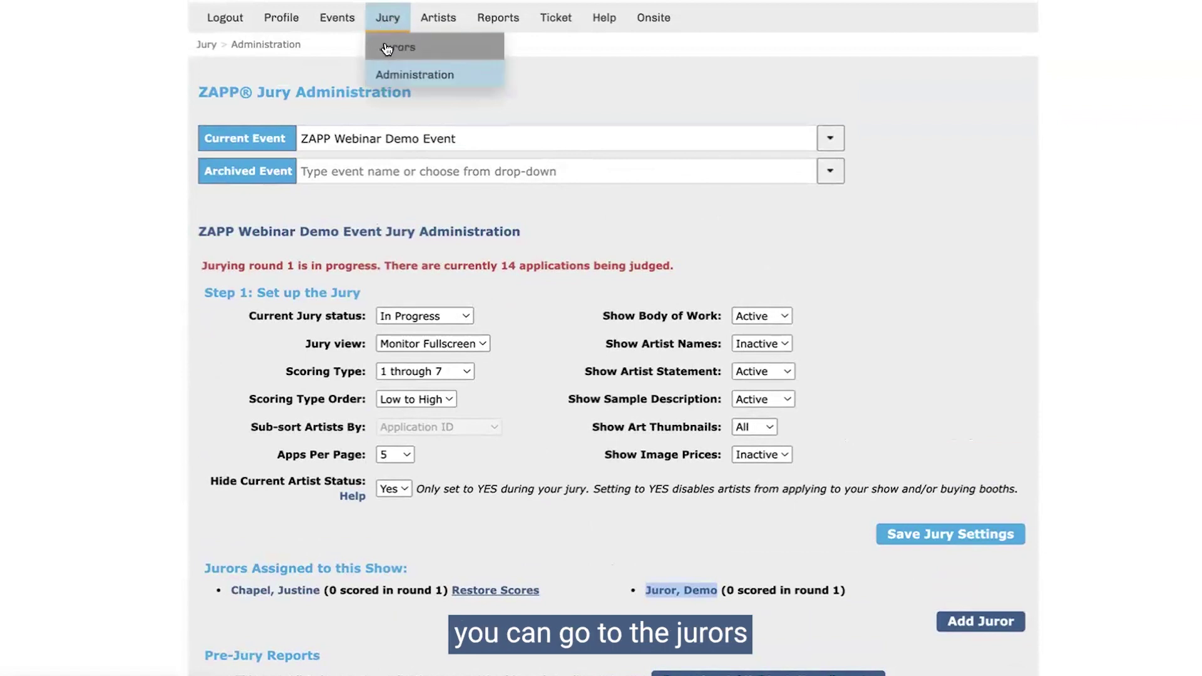
- List all jurors, toggle disabled accounts to confirm only three active, then edit the third juror
{"action": "left_click", "coordinate": [395, 48]}
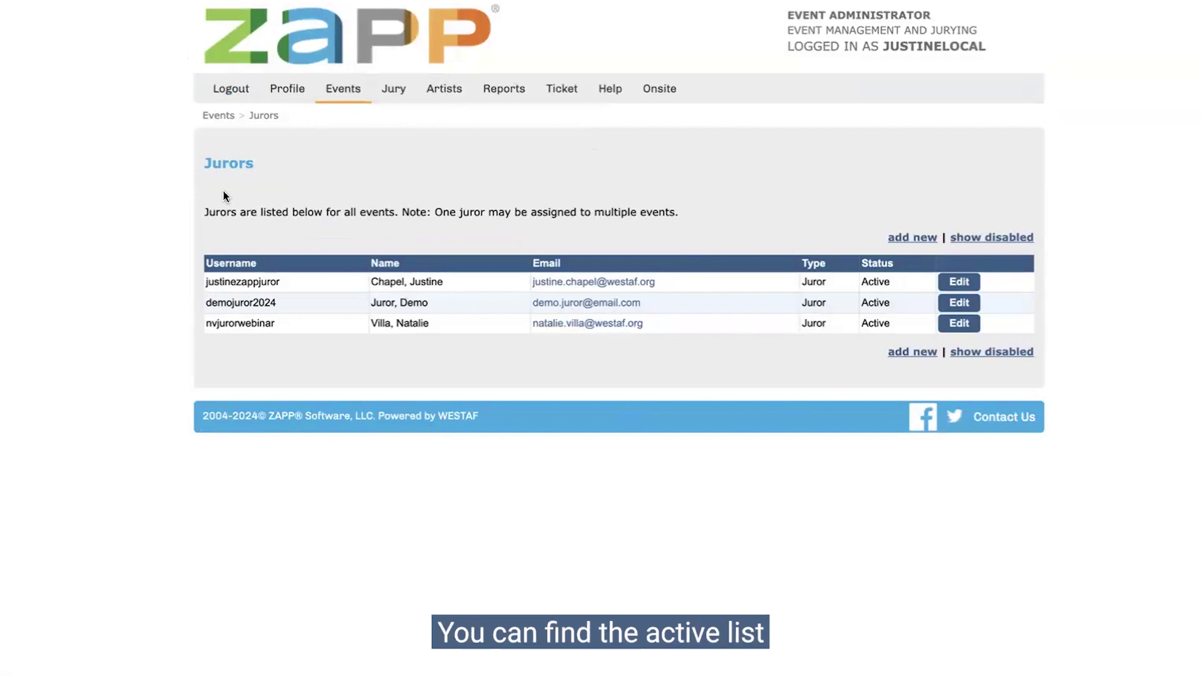
{"action": "left_click", "coordinate": [958, 238]}
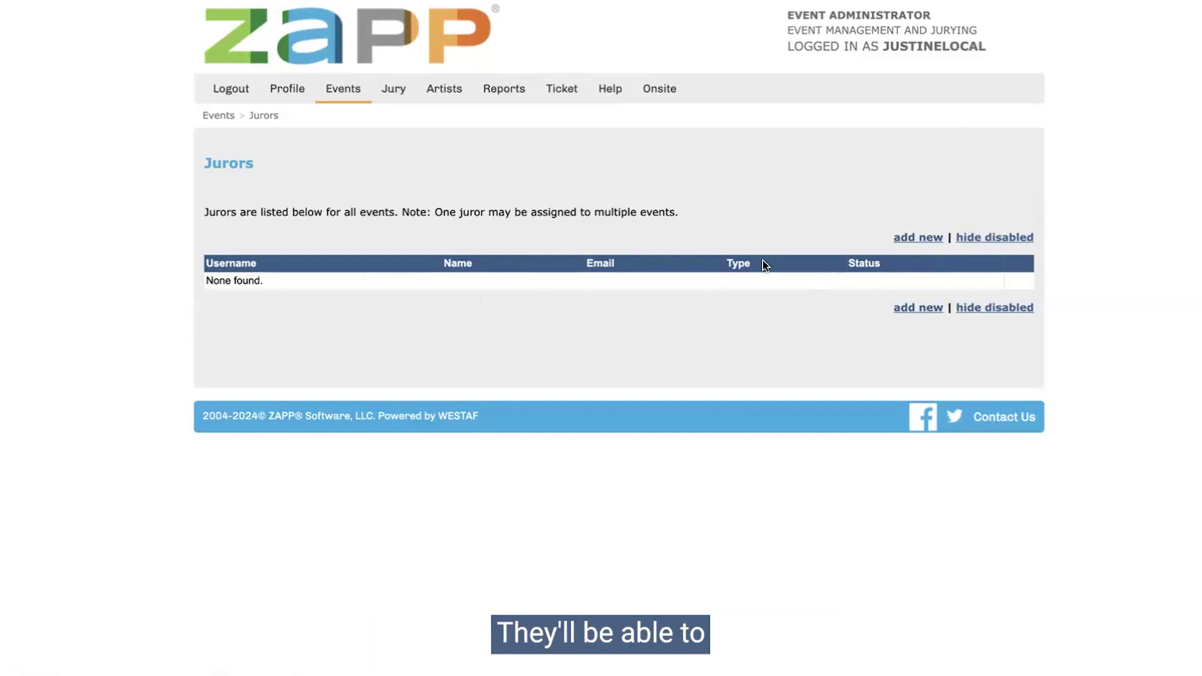
{"action": "left_click", "coordinate": [982, 239]}
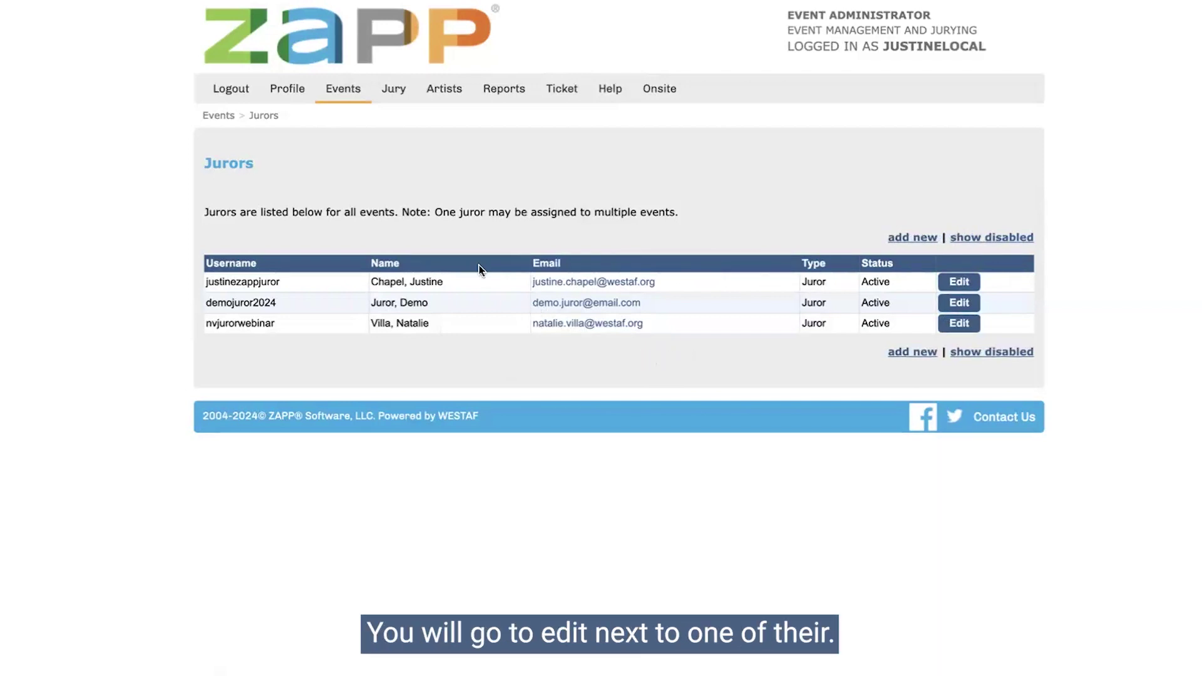
{"action": "left_click", "coordinate": [959, 324]}
- Give the third juror ZAPP Webinar Demo Event jury access, save, and return to Jury Administration
{"action": "scroll", "coordinate": [483, 197], "scroll_direction": "down", "scroll_amount": 1}
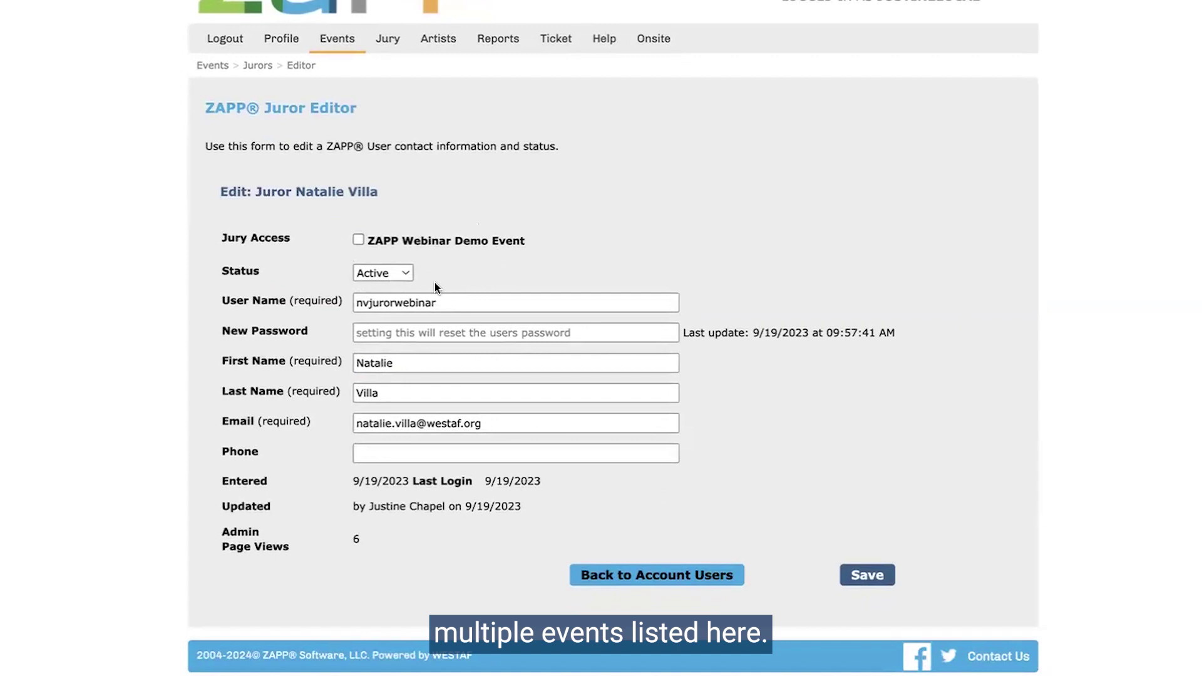
{"action": "left_click", "coordinate": [358, 240]}
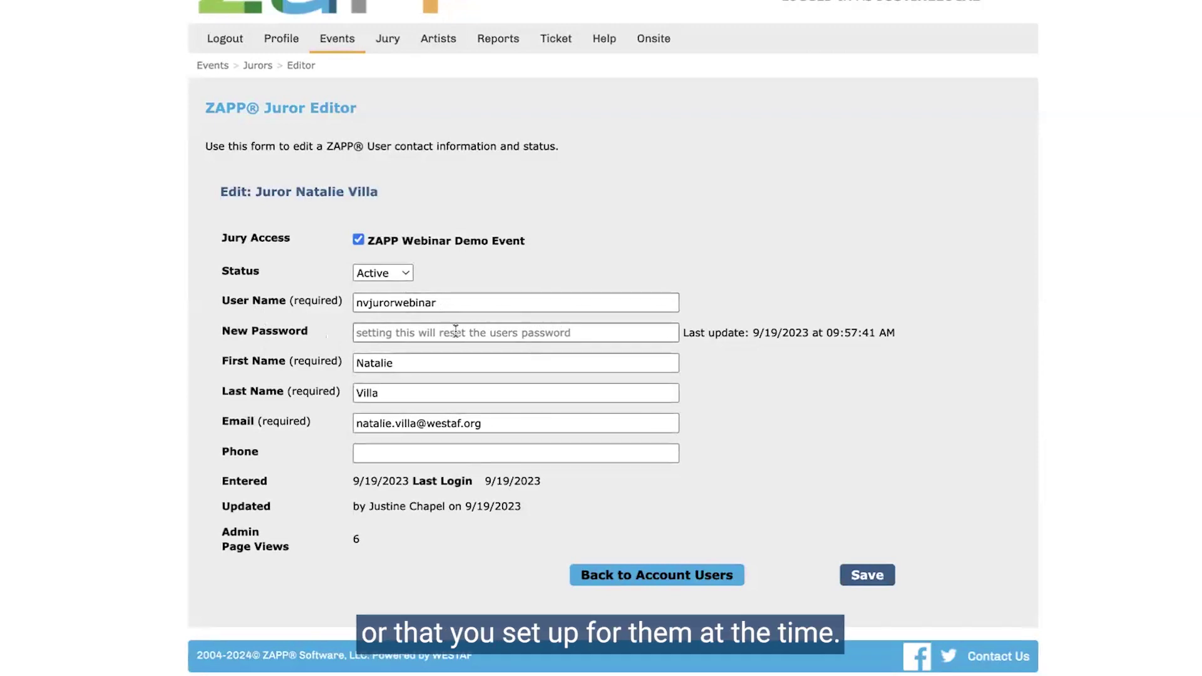
{"action": "left_click_drag", "start_coordinate": [685, 330], "coordinate": [889, 336]}
{"action": "left_click", "coordinate": [909, 343]}
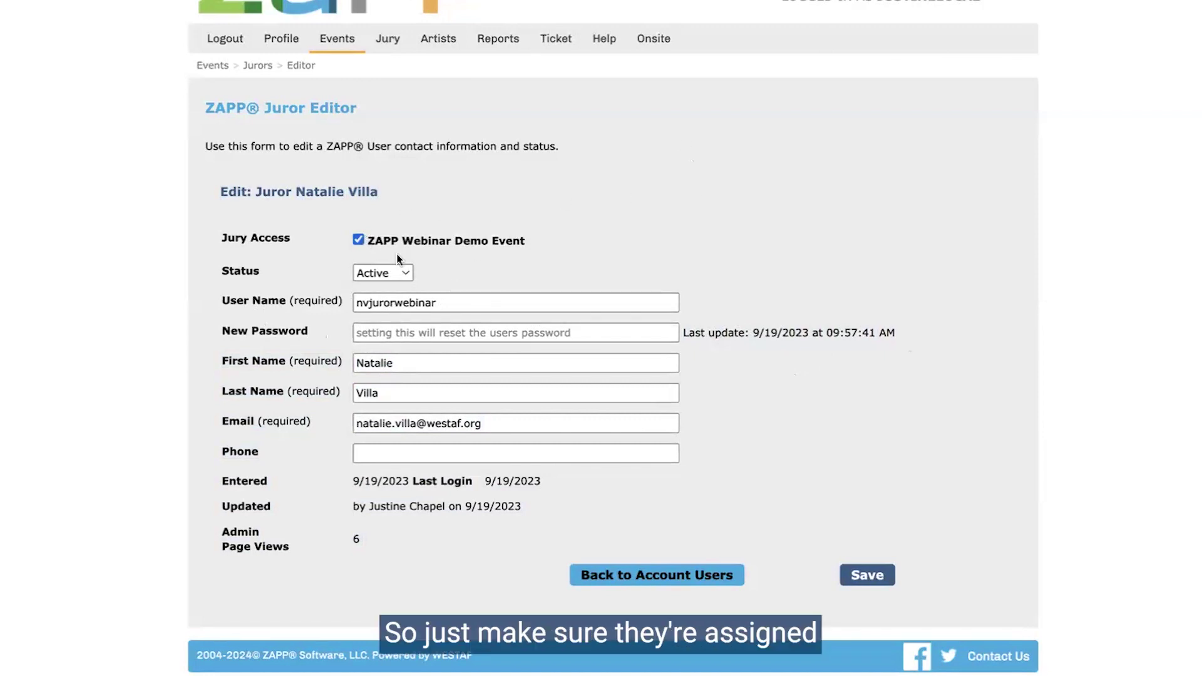
{"action": "left_click", "coordinate": [866, 574]}
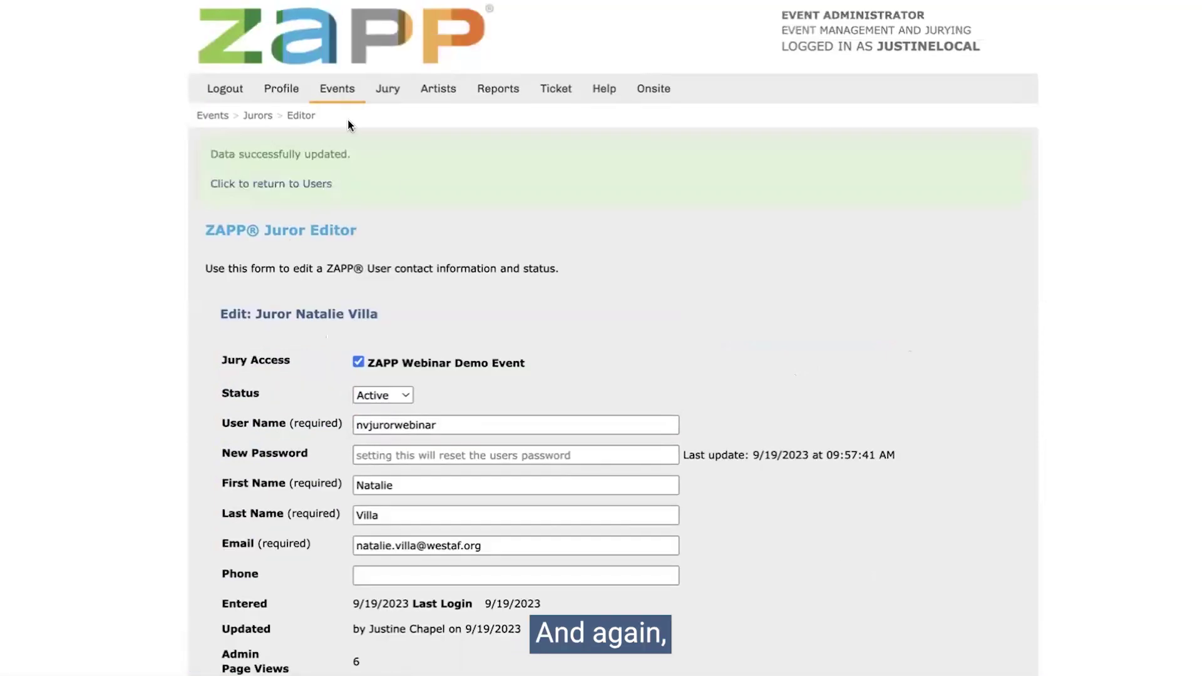
{"action": "mouse_move", "coordinate": [395, 98]}
{"action": "left_click", "coordinate": [408, 144]}
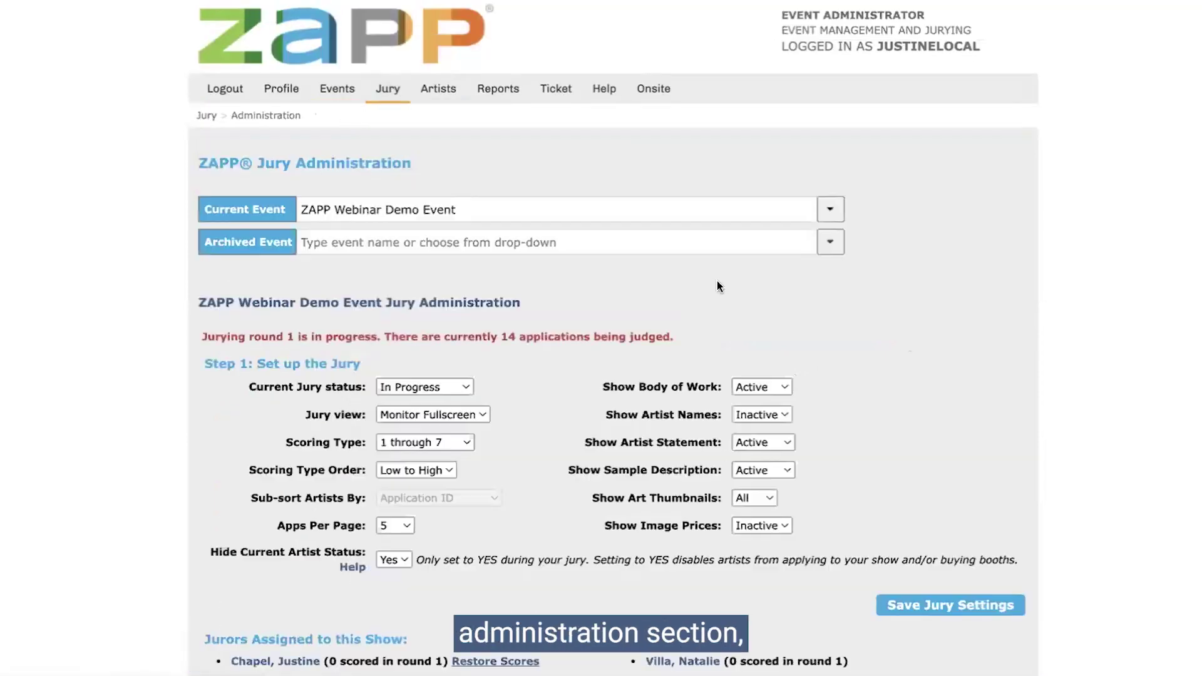
{"action": "scroll", "coordinate": [716, 280], "scroll_direction": "down", "scroll_amount": 5}
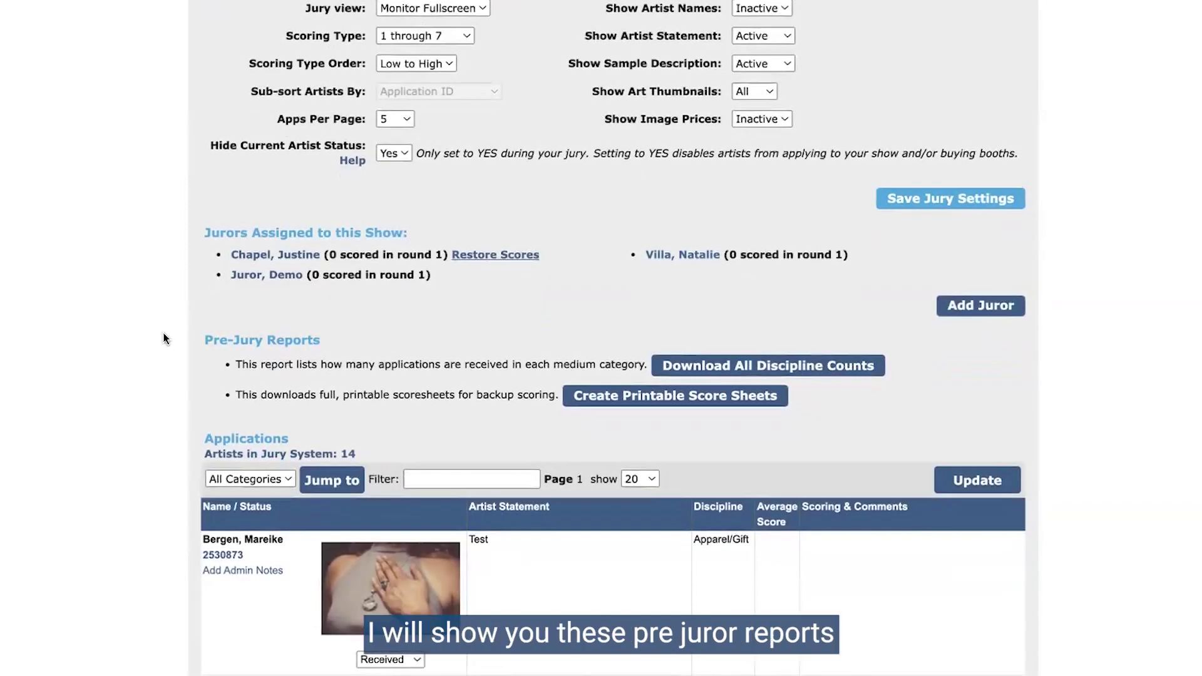
{"action": "scroll", "coordinate": [124, 313], "scroll_direction": "down", "scroll_amount": 1}
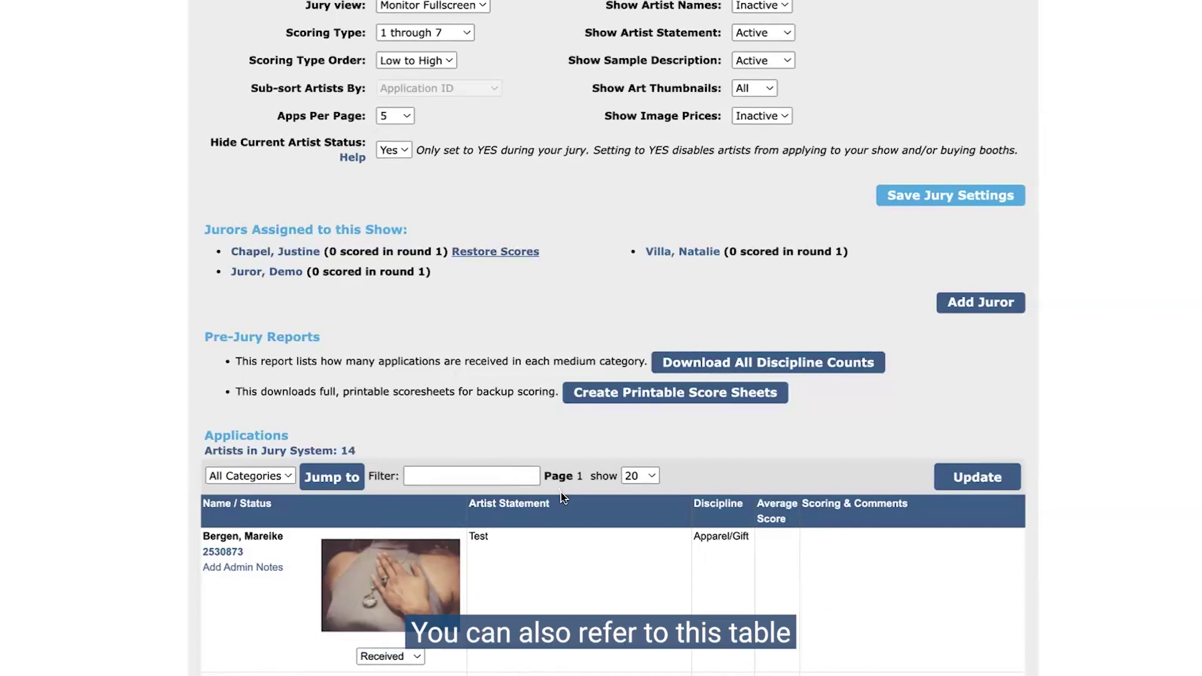
{"action": "scroll", "coordinate": [561, 492], "scroll_direction": "down", "scroll_amount": 5}
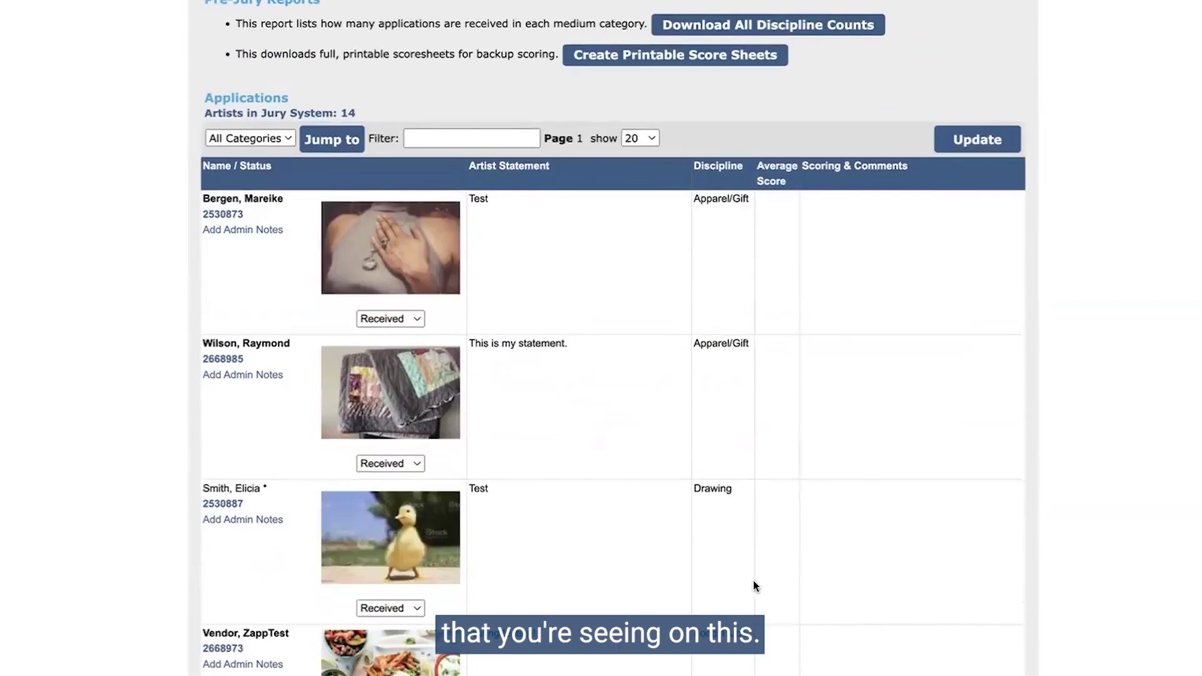
- Filter the applications to Apparel/Gift, then to Drawing, leaving one application
{"action": "left_click", "coordinate": [248, 139]}
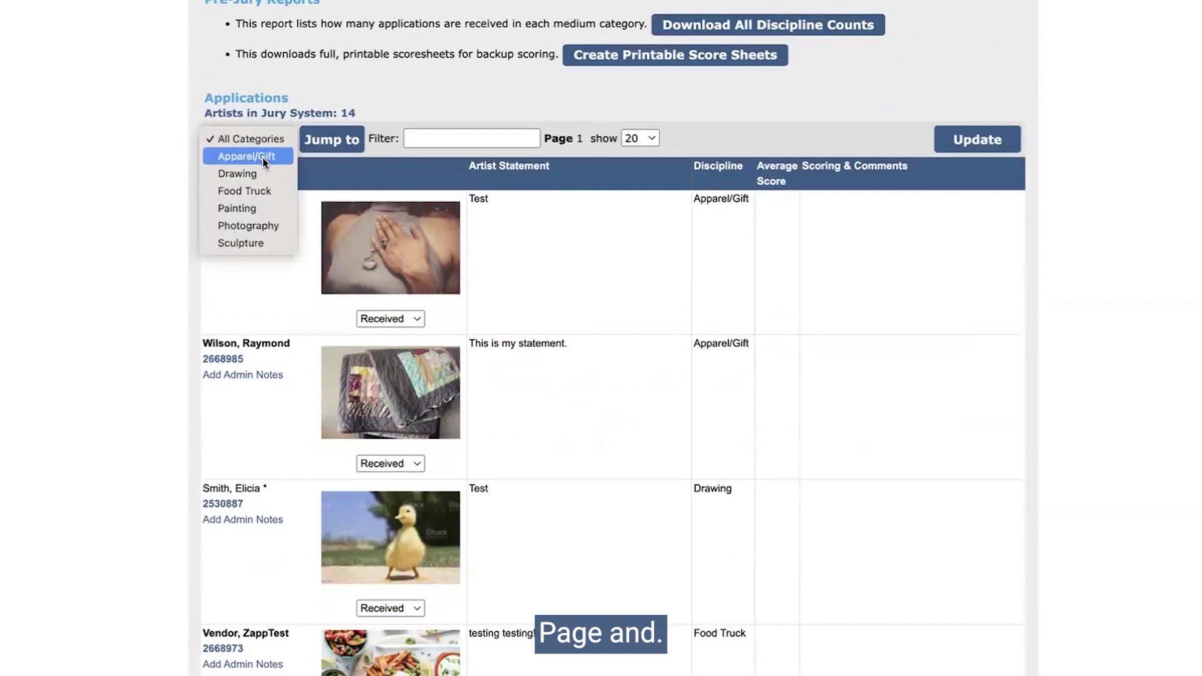
{"action": "left_click", "coordinate": [261, 157]}
{"action": "left_click", "coordinate": [331, 139]}
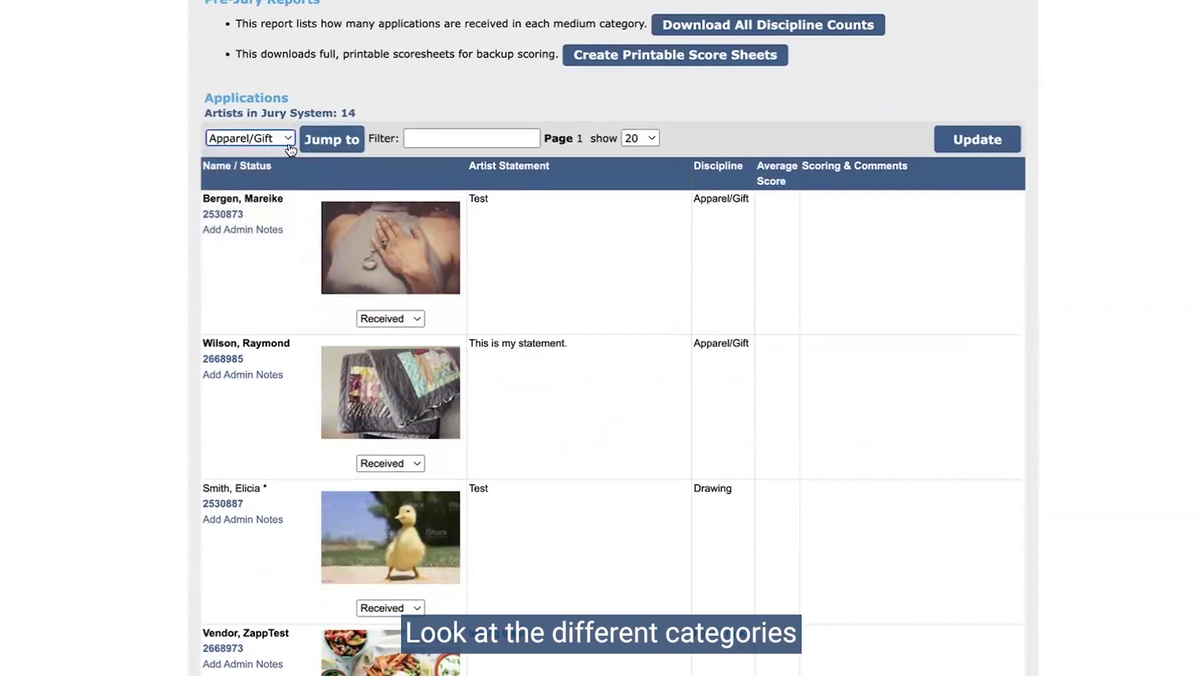
{"action": "scroll", "coordinate": [616, 239], "scroll_direction": "down", "scroll_amount": 15}
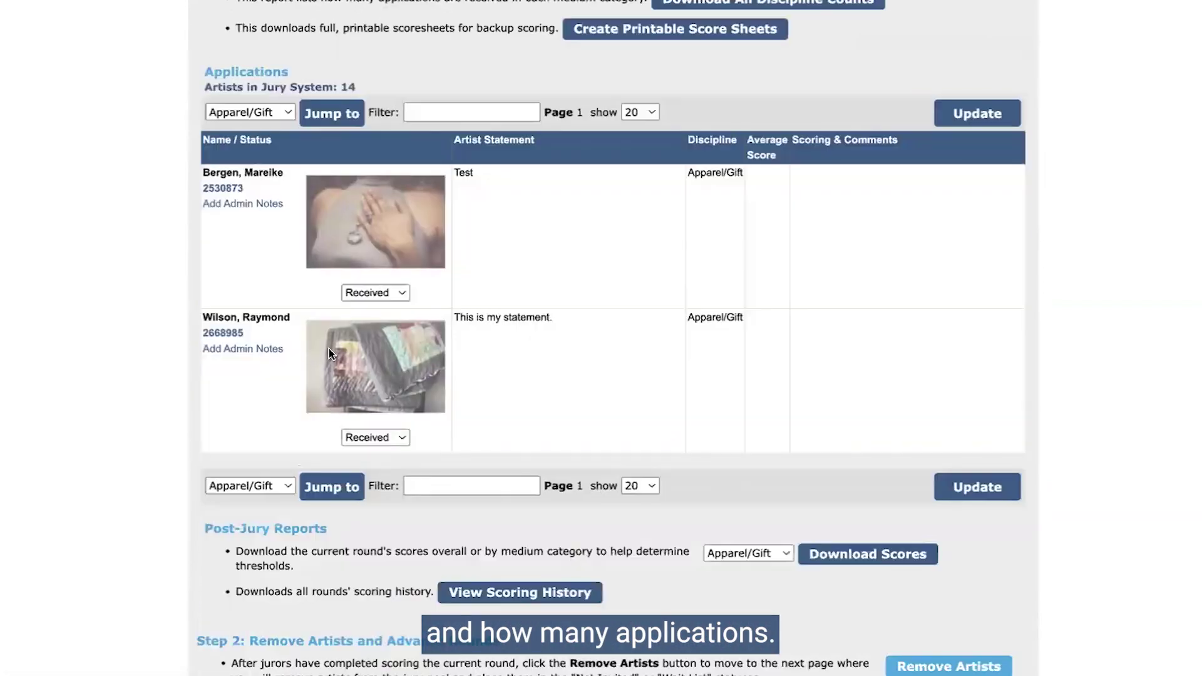
{"action": "left_click", "coordinate": [281, 112]}
{"action": "left_click", "coordinate": [251, 124]}
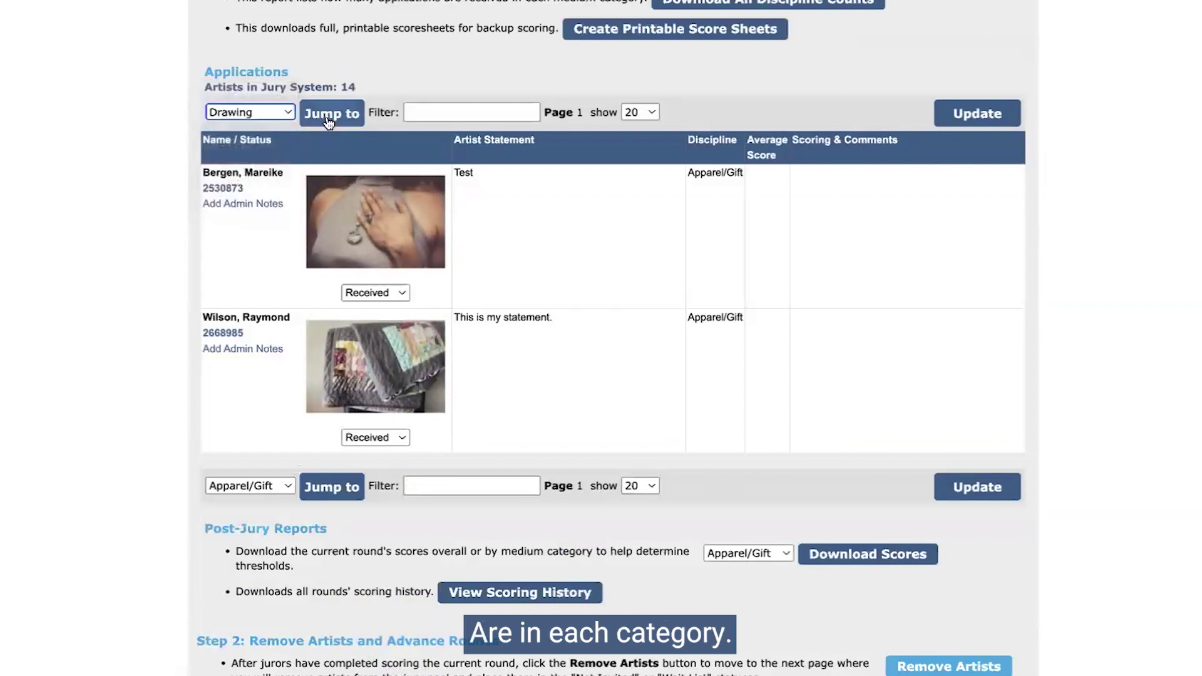
{"action": "left_click", "coordinate": [332, 114]}
{"action": "scroll", "coordinate": [771, 281], "scroll_direction": "down", "scroll_amount": 11}
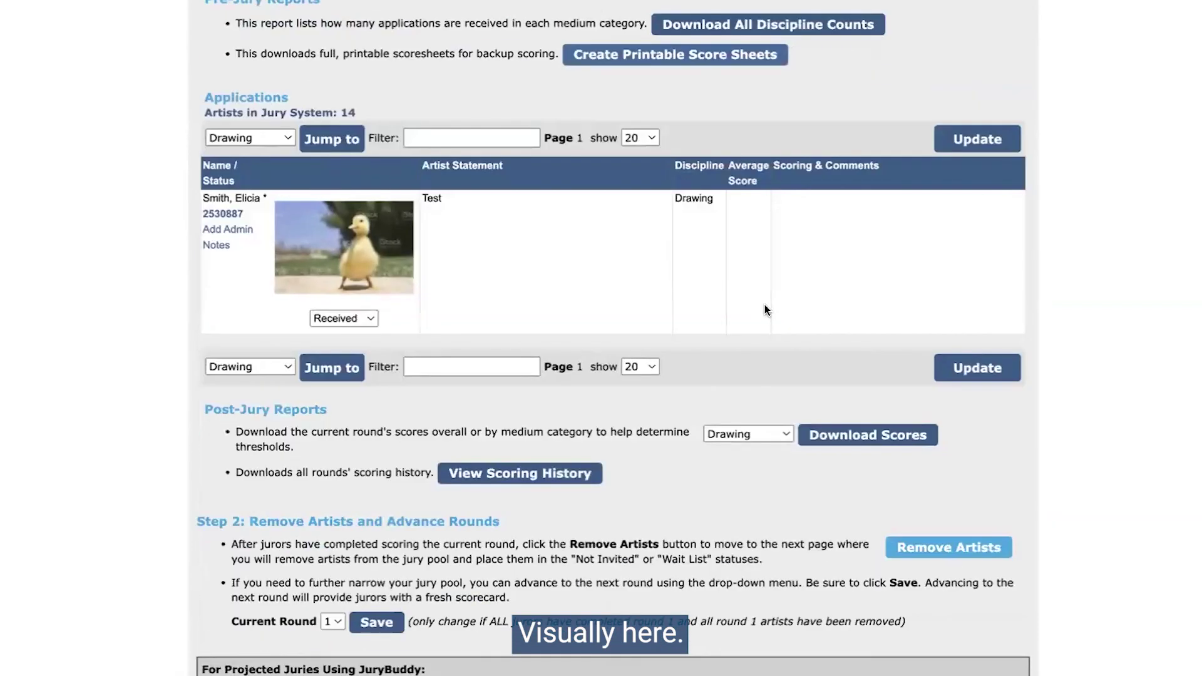
{"action": "scroll", "coordinate": [767, 310], "scroll_direction": "up", "scroll_amount": 2}
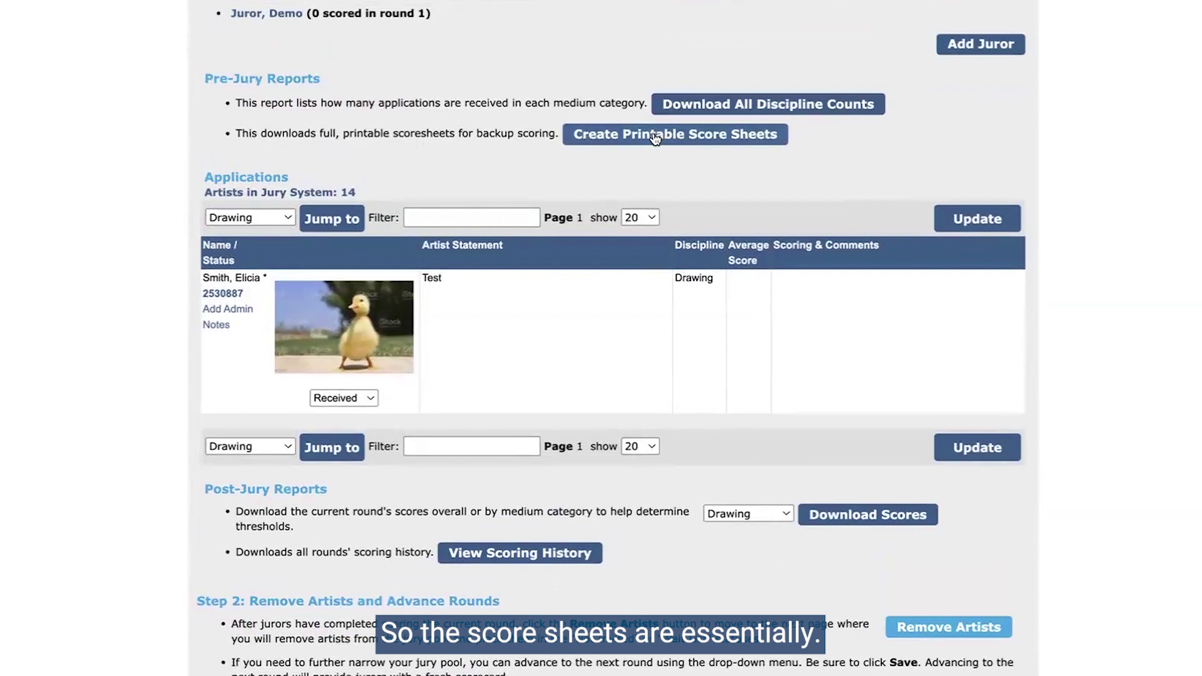
{"action": "left_click", "coordinate": [644, 140]}
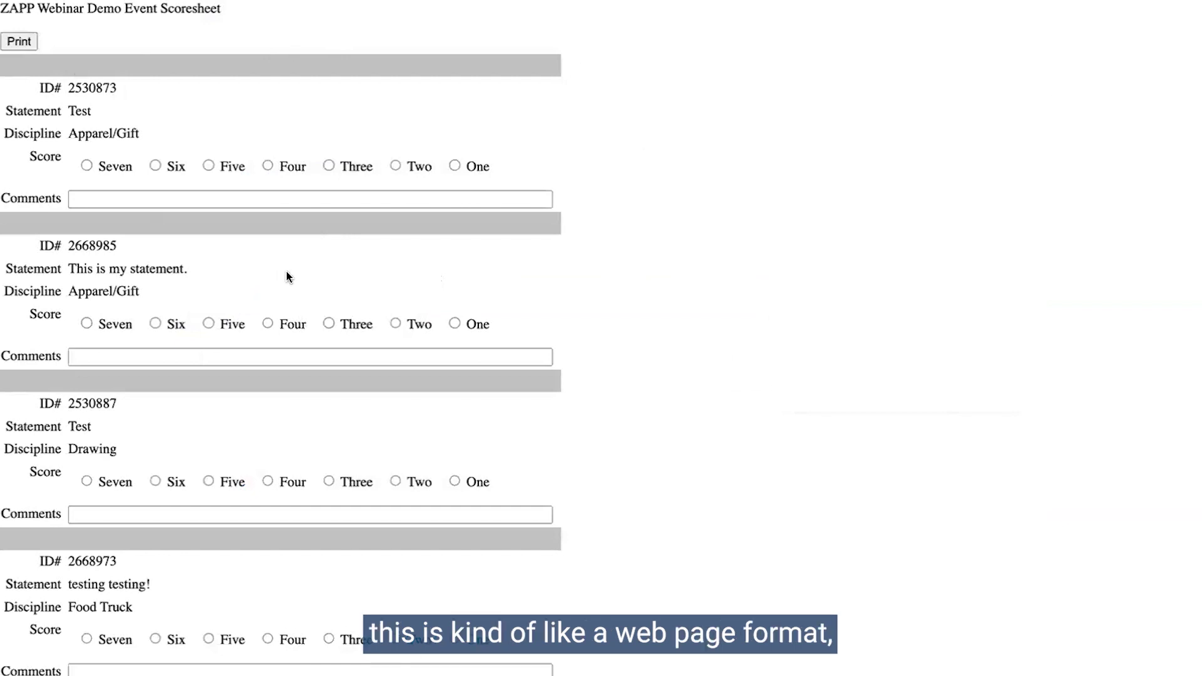
{"action": "scroll", "coordinate": [313, 288], "scroll_direction": "down", "scroll_amount": 3}
{"action": "scroll", "coordinate": [350, 301], "scroll_direction": "down", "scroll_amount": 20}
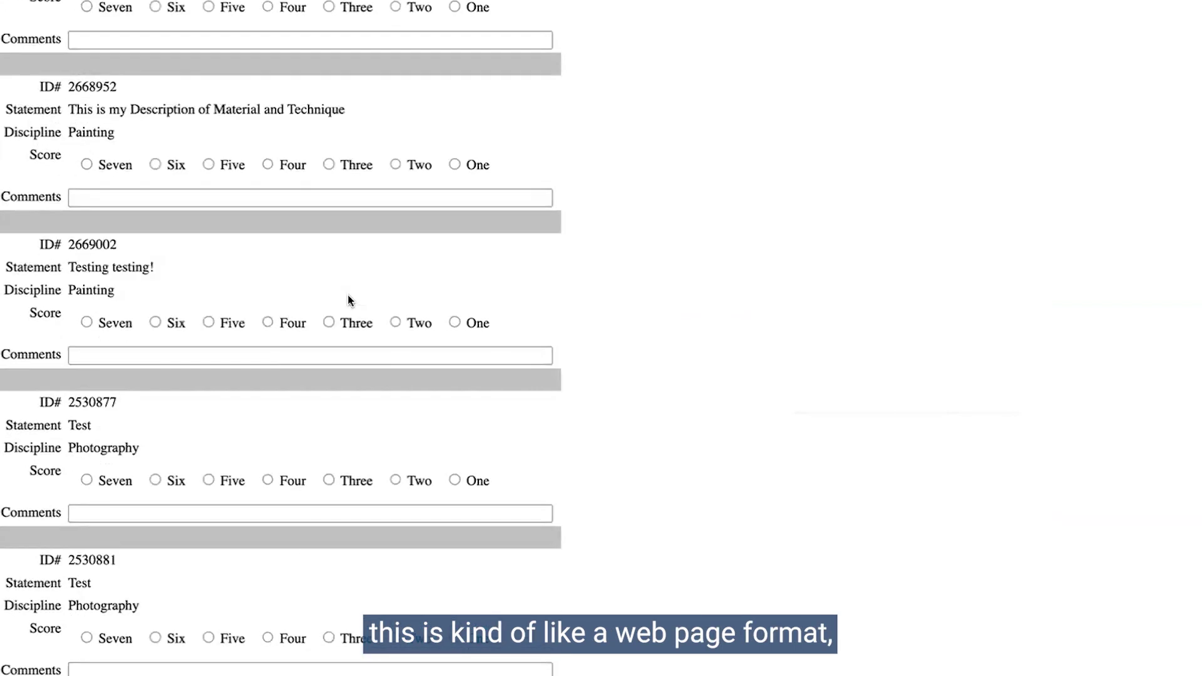
{"action": "scroll", "coordinate": [348, 300], "scroll_direction": "up", "scroll_amount": 20}
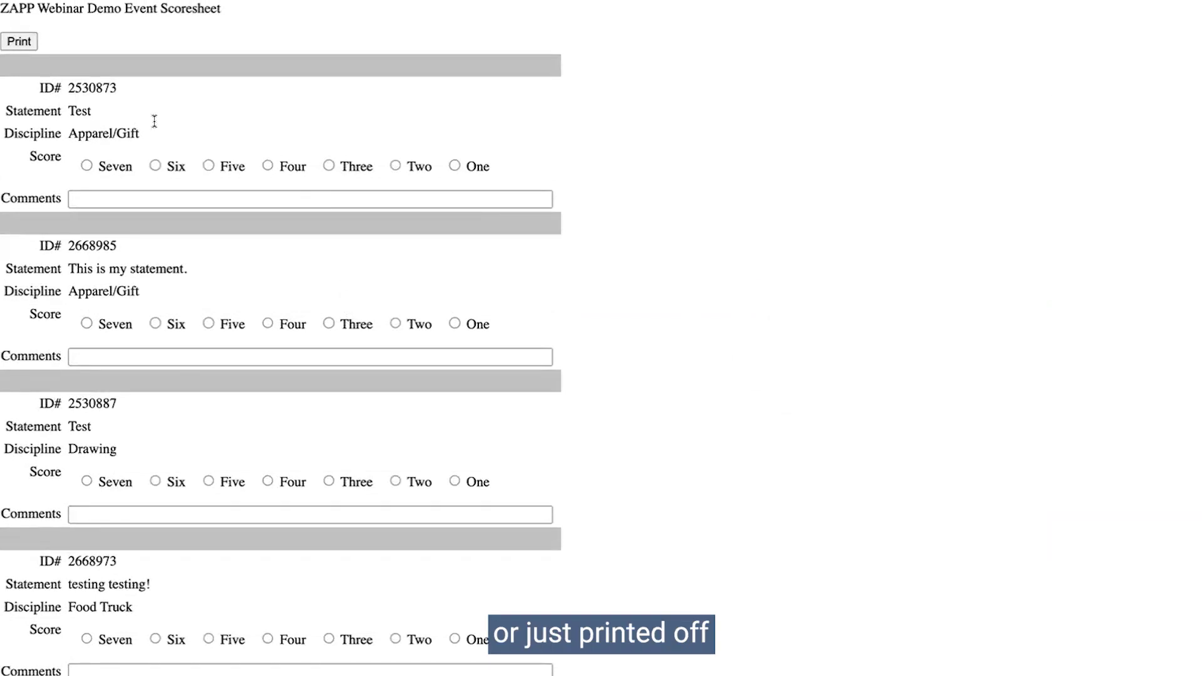
{"action": "double_click", "coordinate": [110, 93]}
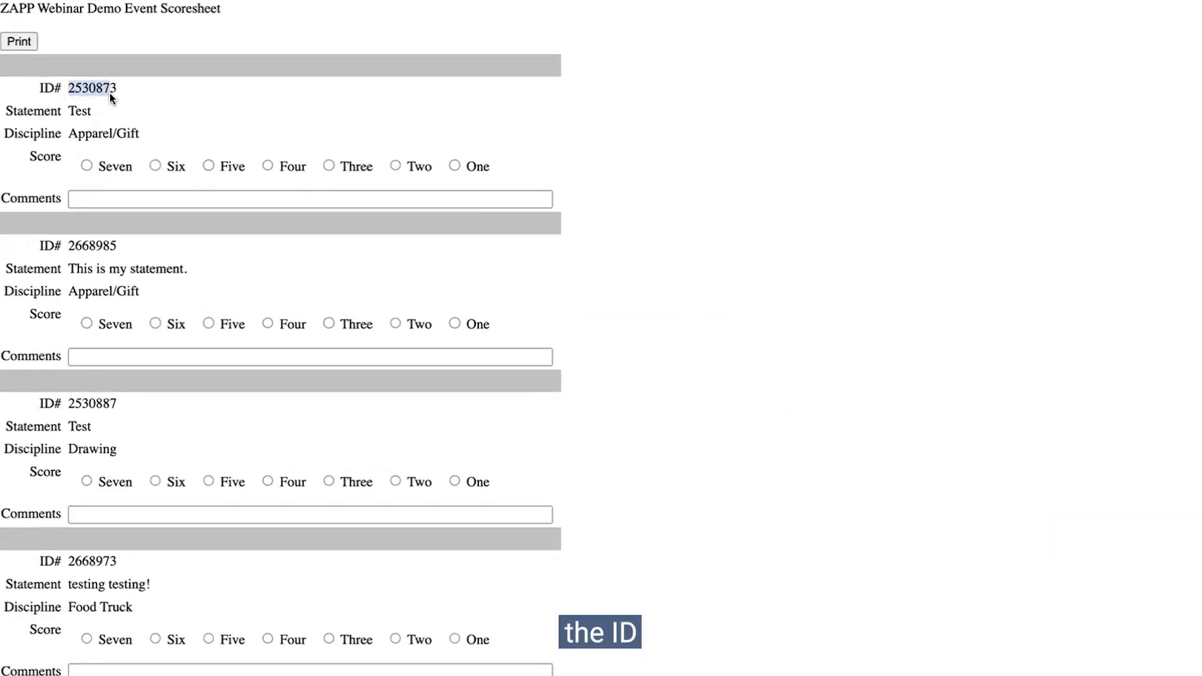
{"action": "left_click_drag", "start_coordinate": [78, 131], "coordinate": [141, 136]}
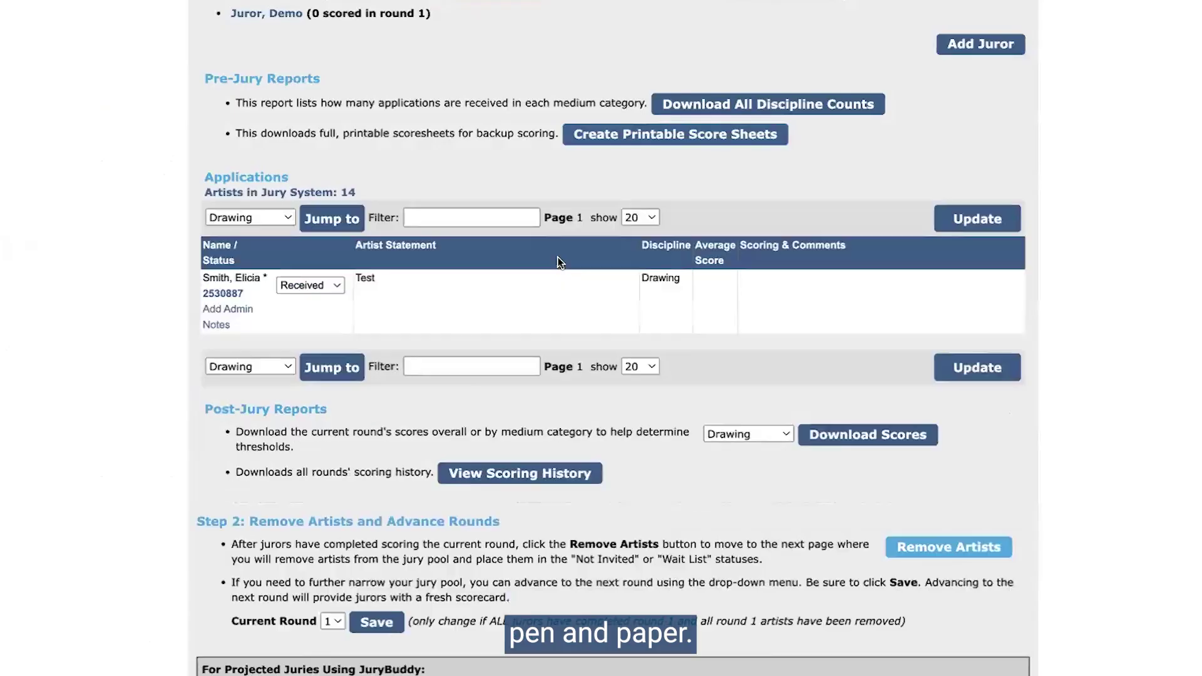
- Reset the category filter to All Categories and scroll through the applications list
{"action": "scroll", "coordinate": [417, 193], "scroll_direction": "up", "scroll_amount": 2}
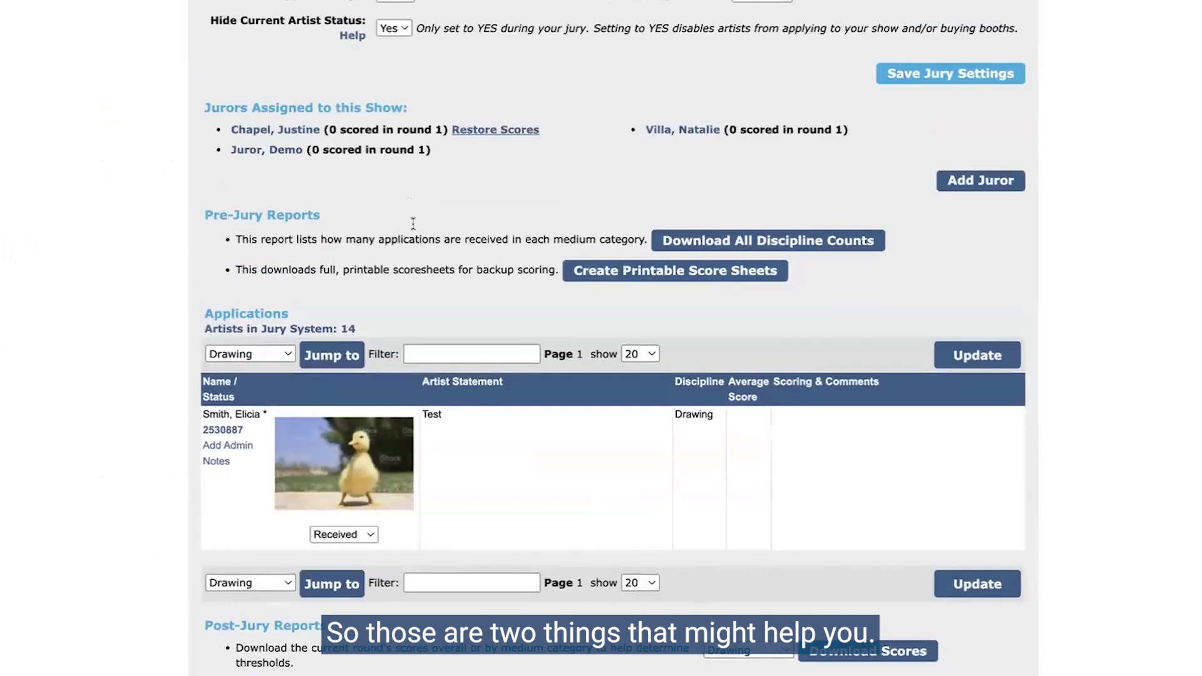
{"action": "scroll", "coordinate": [551, 244], "scroll_direction": "down", "scroll_amount": 1}
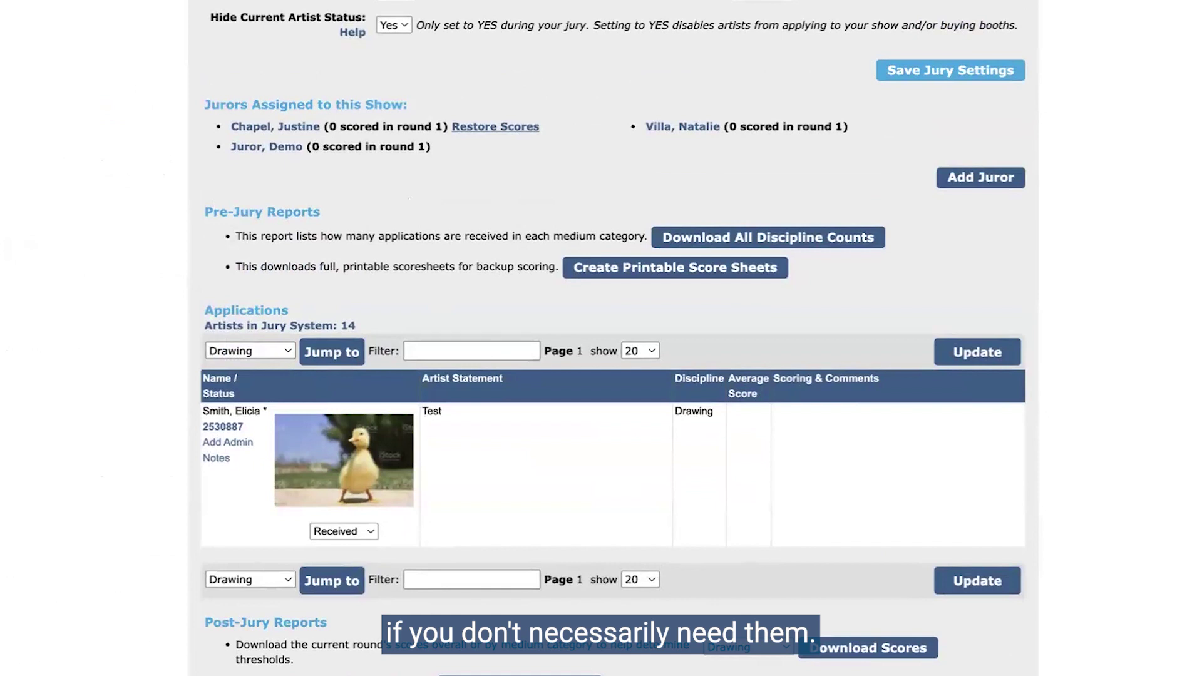
{"action": "left_click", "coordinate": [273, 352]}
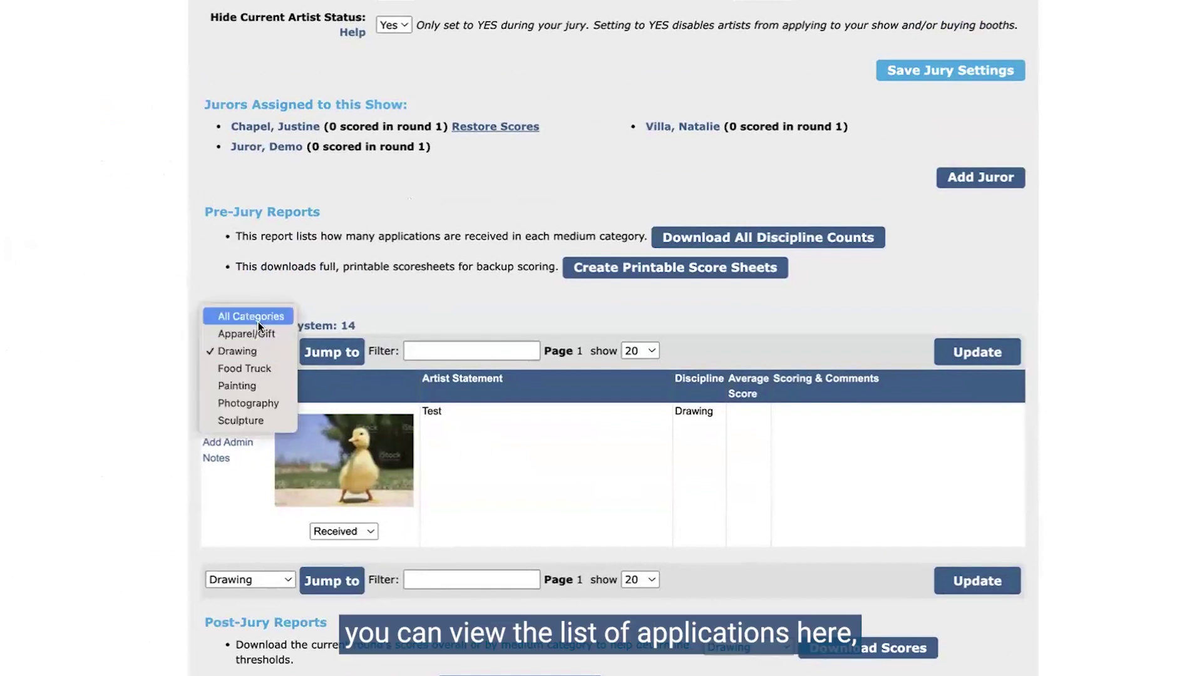
{"action": "left_click", "coordinate": [258, 322]}
{"action": "left_click", "coordinate": [330, 353]}
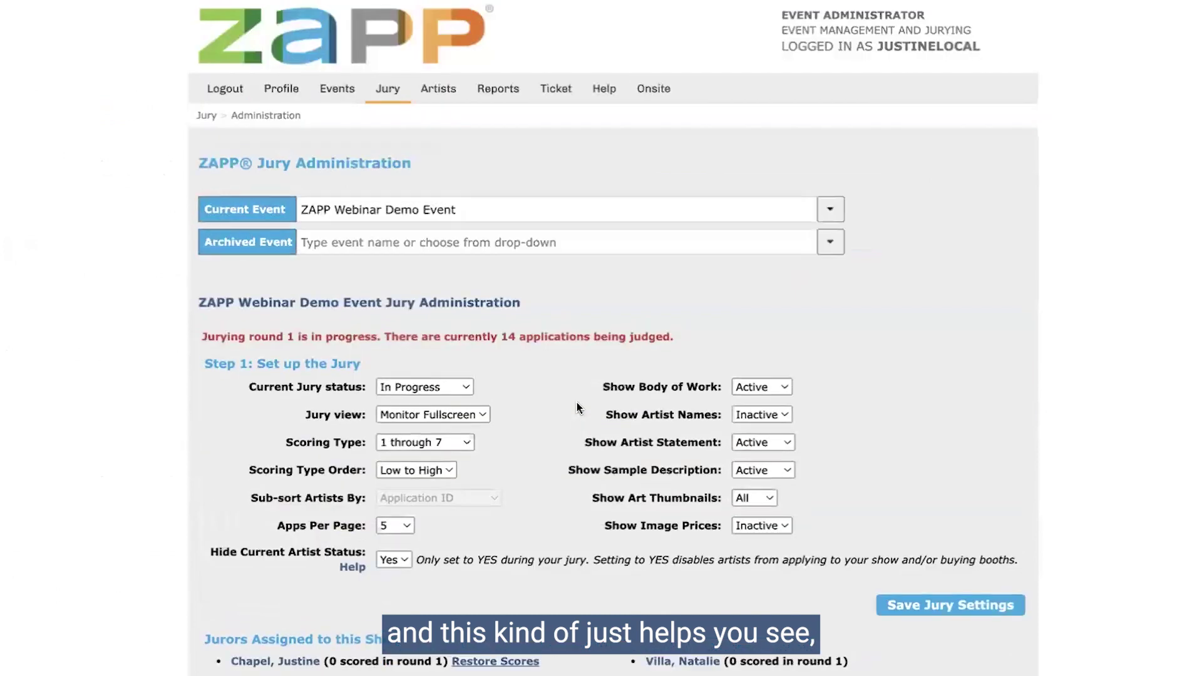
{"action": "scroll", "coordinate": [576, 402], "scroll_direction": "down", "scroll_amount": 12}
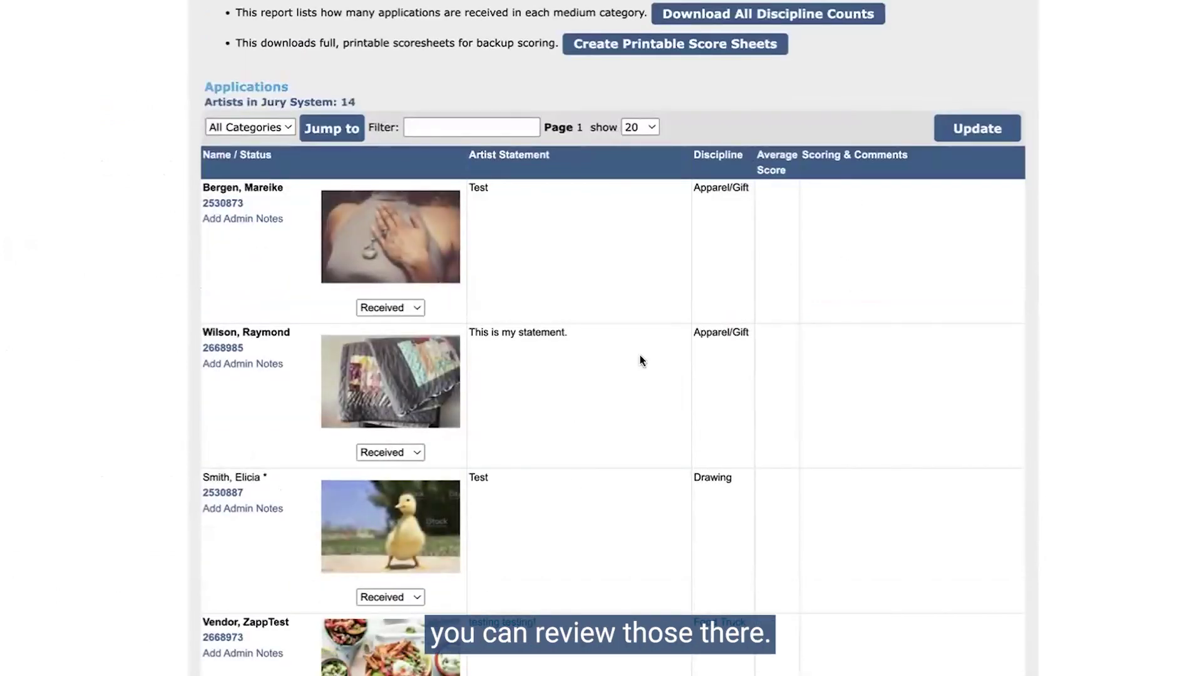
{"action": "scroll", "coordinate": [640, 355], "scroll_direction": "down", "scroll_amount": 2}
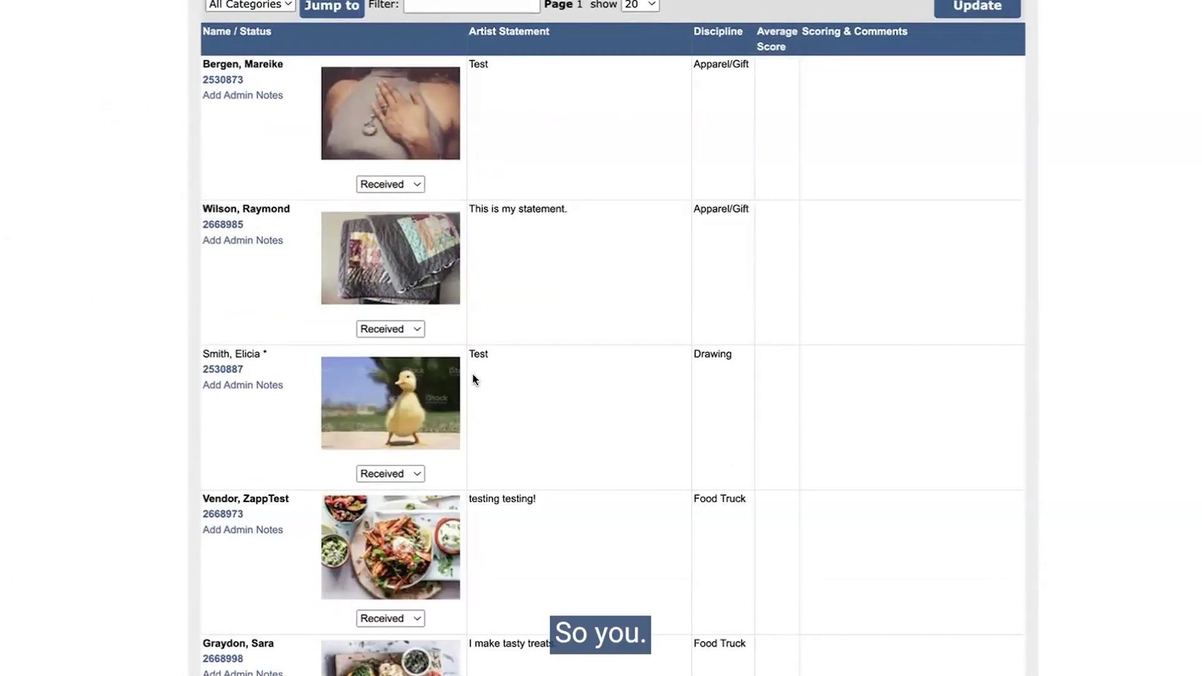
{"action": "scroll", "coordinate": [632, 374], "scroll_direction": "down", "scroll_amount": 1}
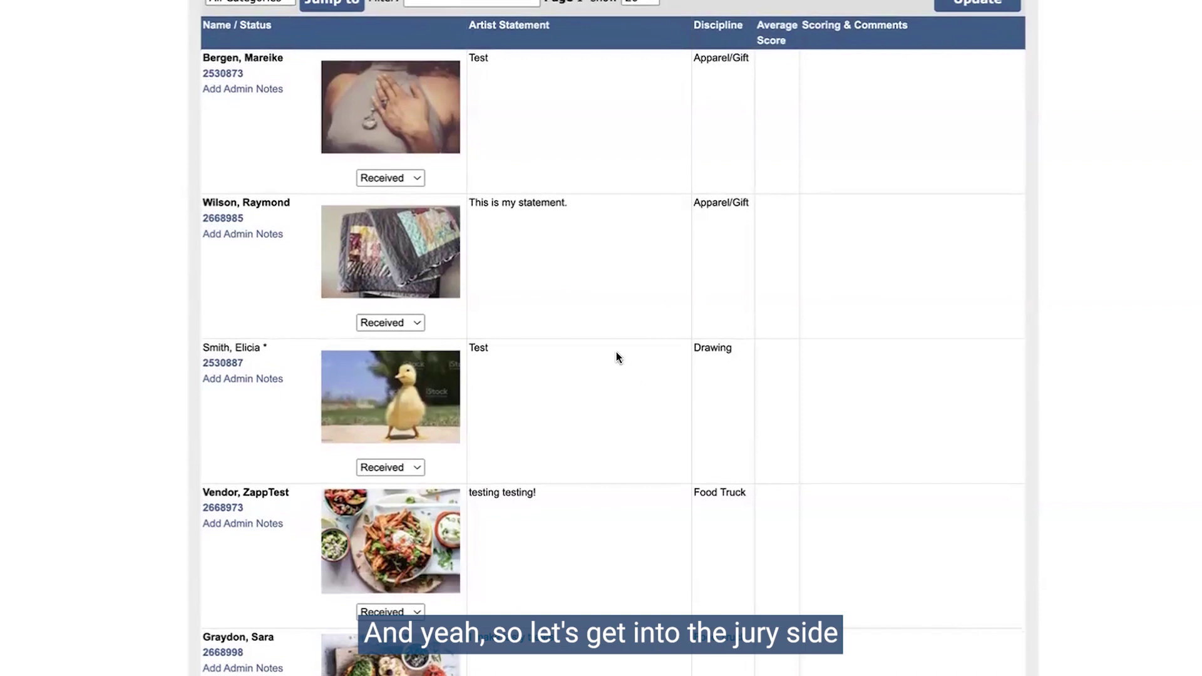
{"action": "scroll", "coordinate": [617, 352], "scroll_direction": "up", "scroll_amount": 10}
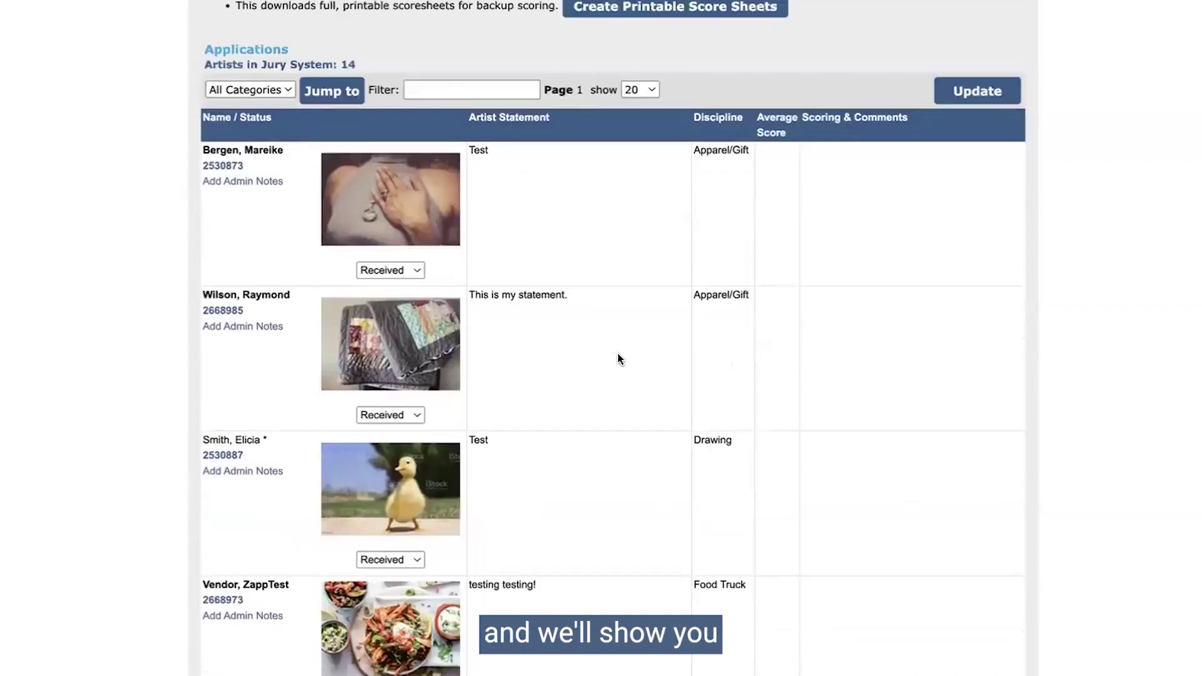
{"action": "scroll", "coordinate": [617, 358], "scroll_direction": "up", "scroll_amount": 2}
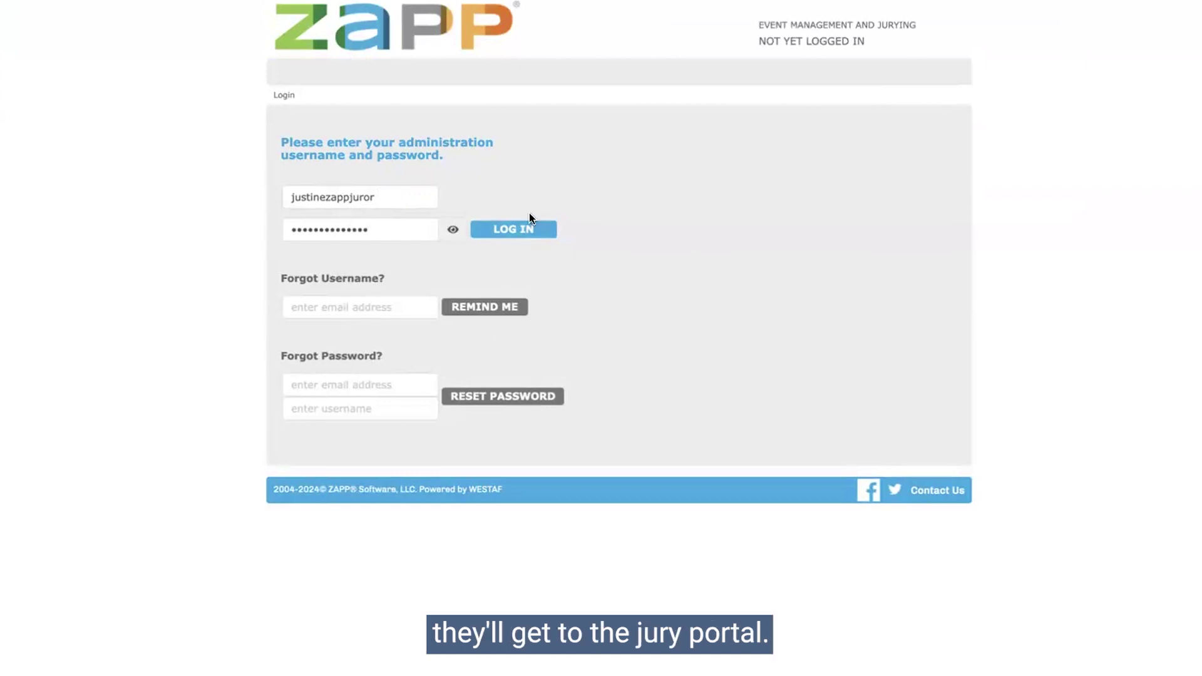
- Log in to the jury portal with the juror's user name and password
{"action": "left_click", "coordinate": [505, 223]}
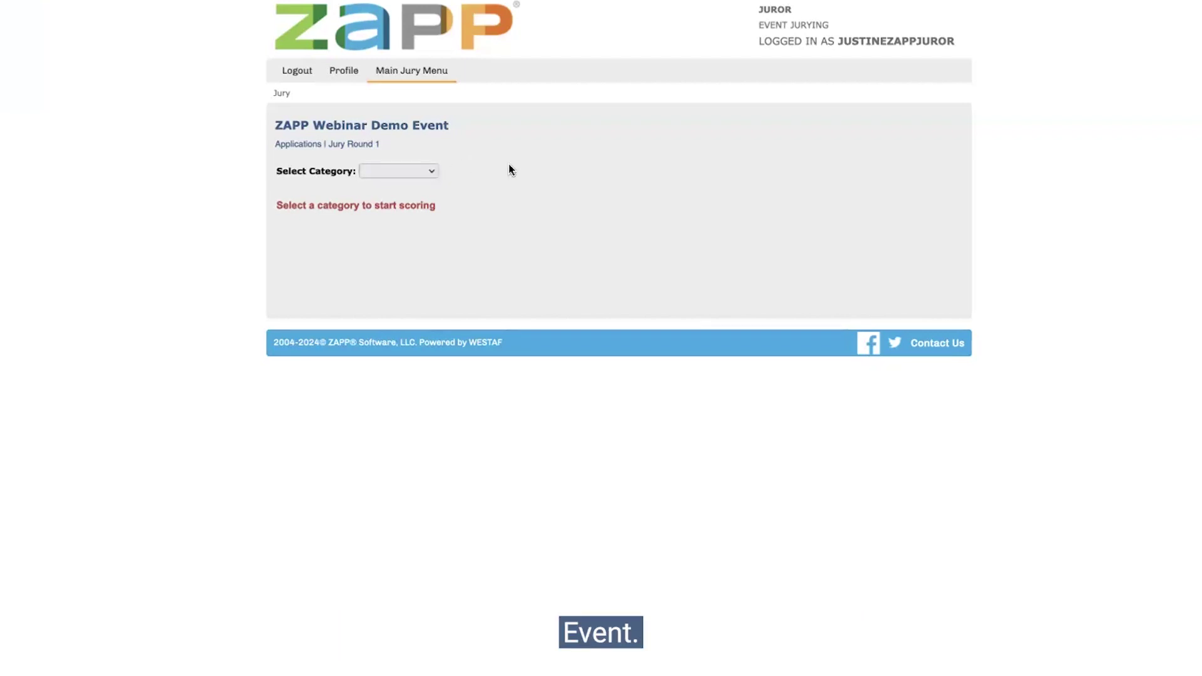
- Select All Categories and show 100 applications per page, listing all 14
{"action": "left_click", "coordinate": [417, 170]}
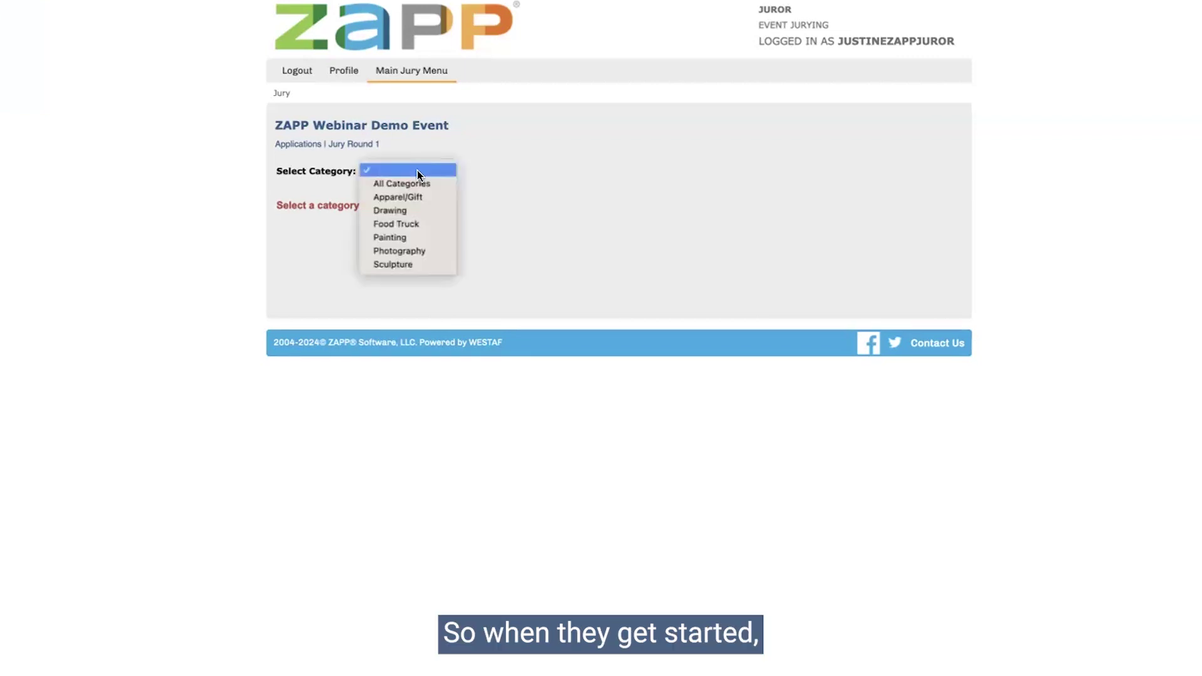
{"action": "left_click", "coordinate": [428, 182]}
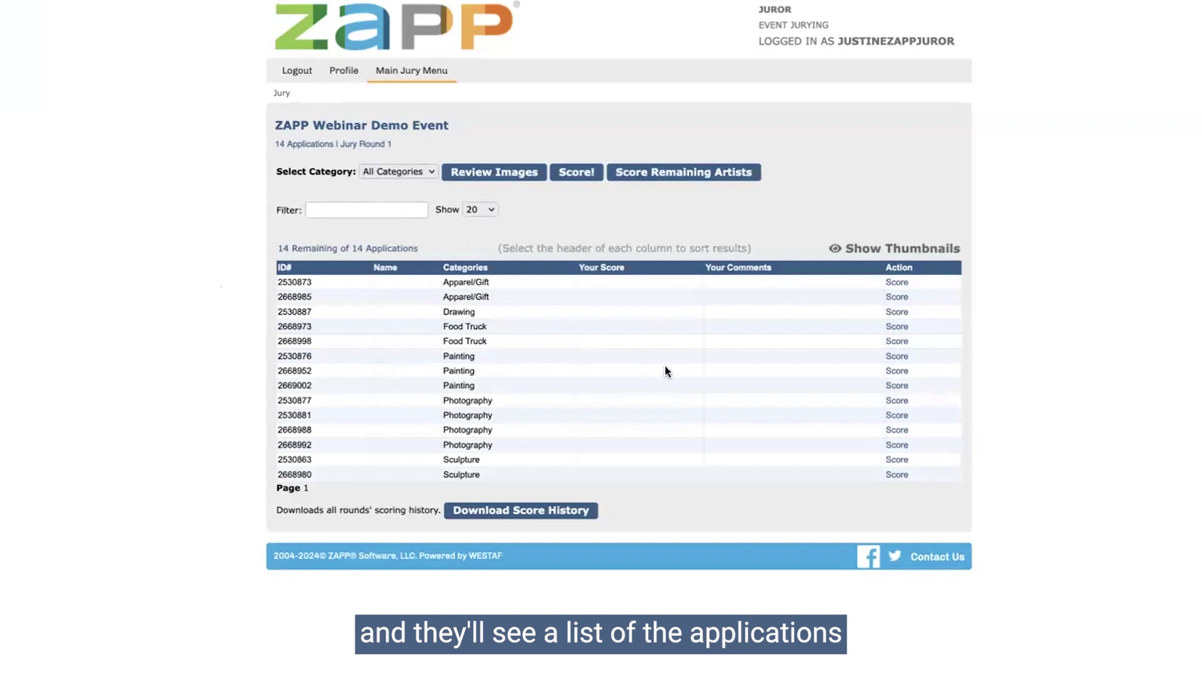
{"action": "left_click", "coordinate": [479, 212]}
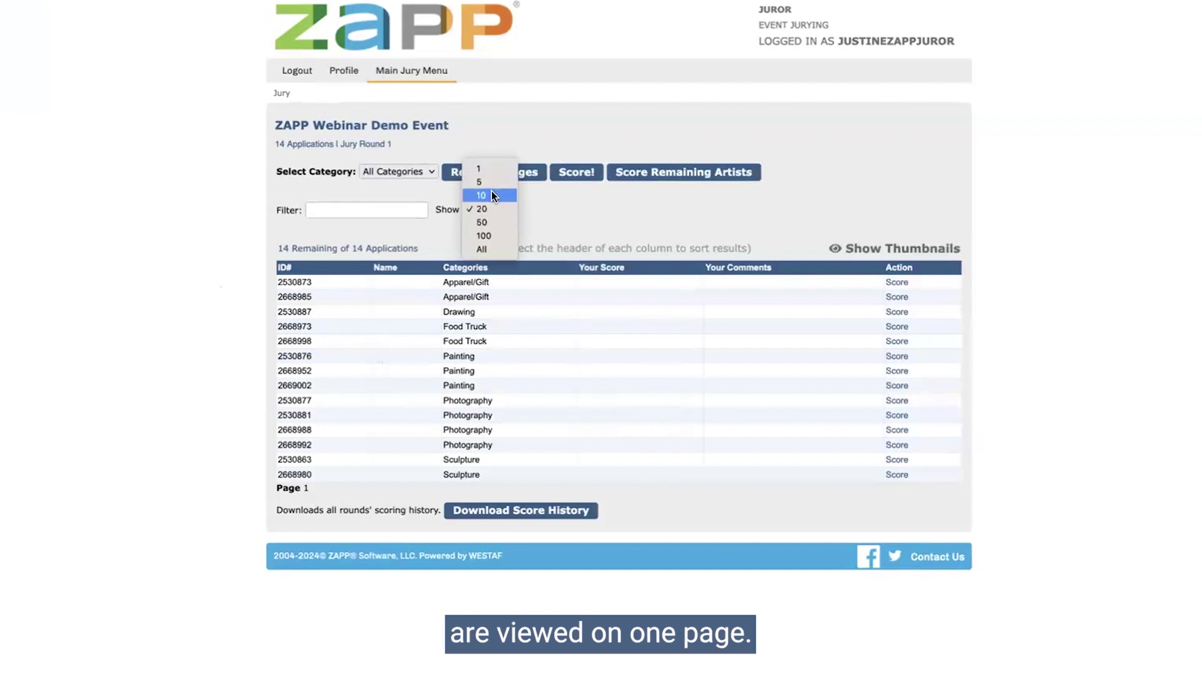
{"action": "left_click", "coordinate": [483, 182]}
{"action": "left_click", "coordinate": [477, 211]}
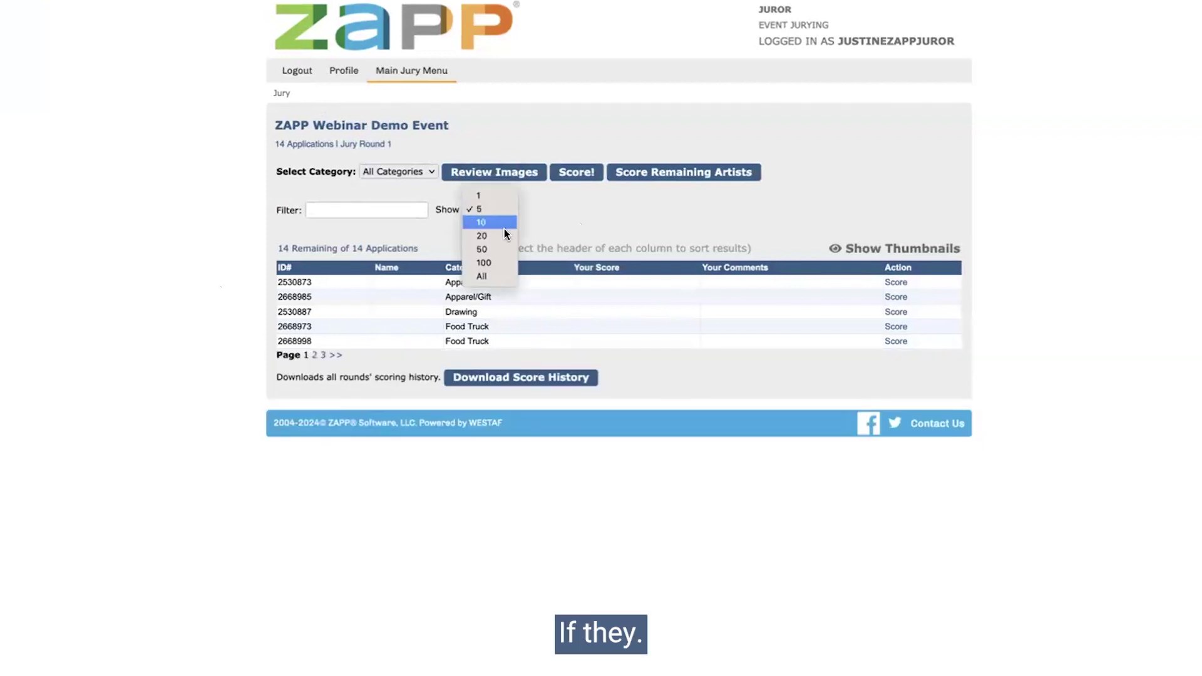
{"action": "left_click", "coordinate": [496, 249]}
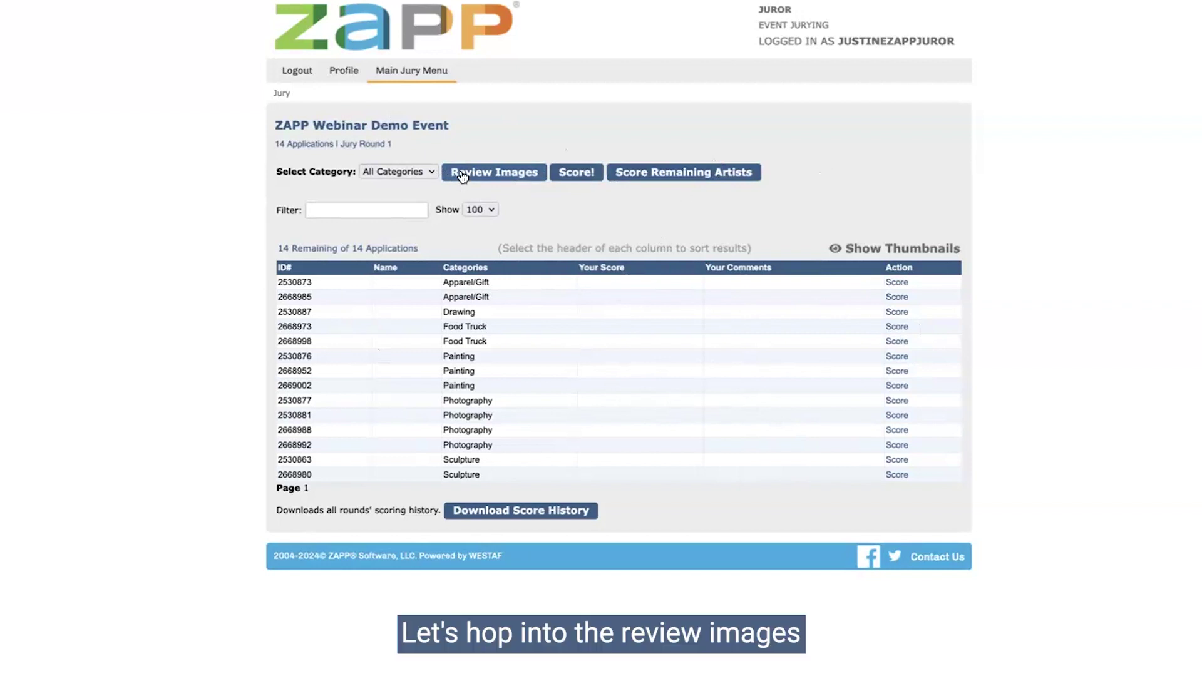
- Open Review Images, view the Silver Set image, then zoom into the Turquoise Bracelet photo
{"action": "left_click", "coordinate": [499, 174]}
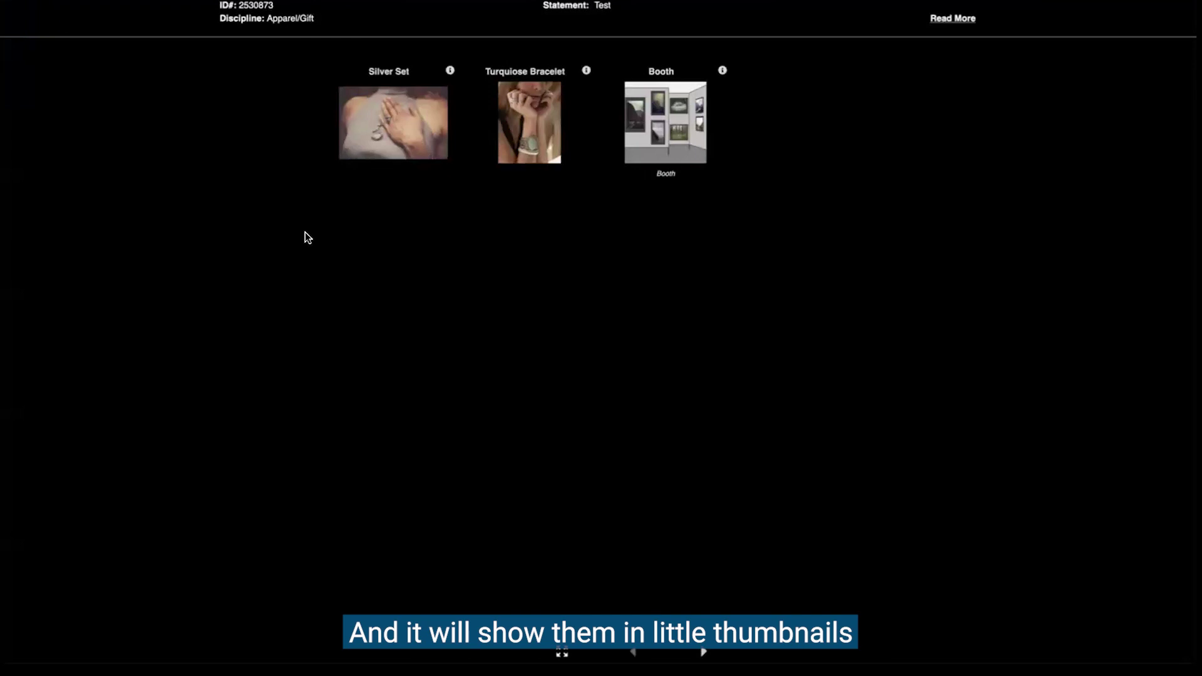
{"action": "left_click", "coordinate": [382, 112]}
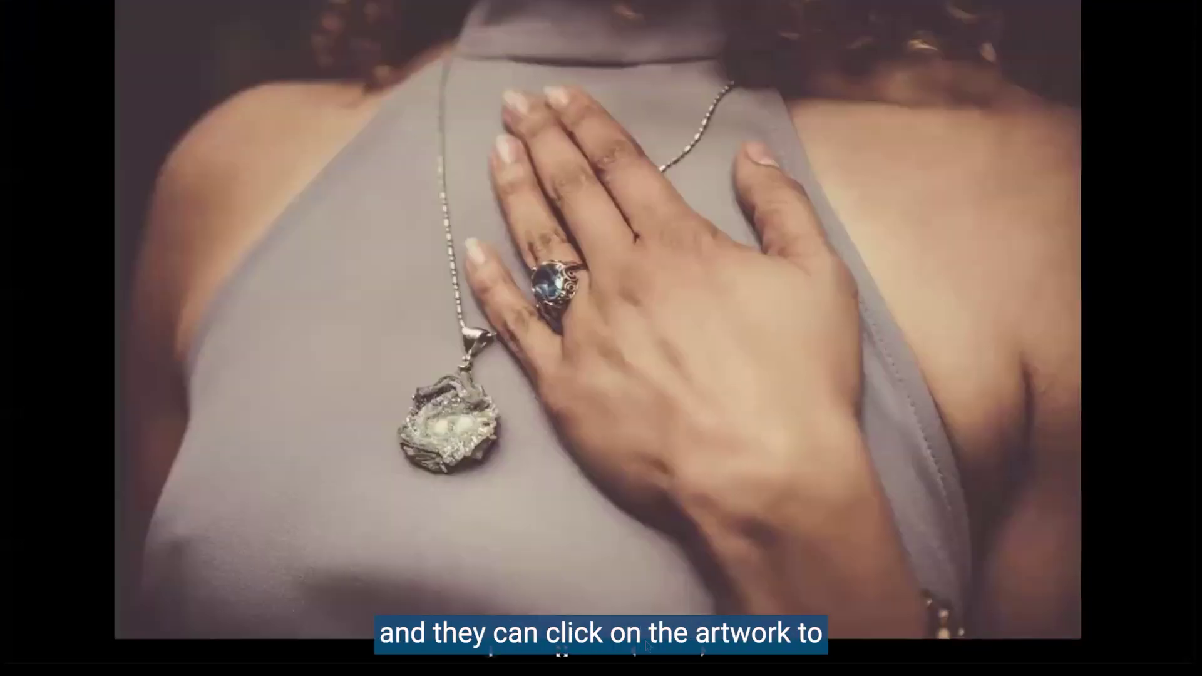
{"action": "left_click", "coordinate": [504, 376]}
{"action": "left_click", "coordinate": [540, 154]}
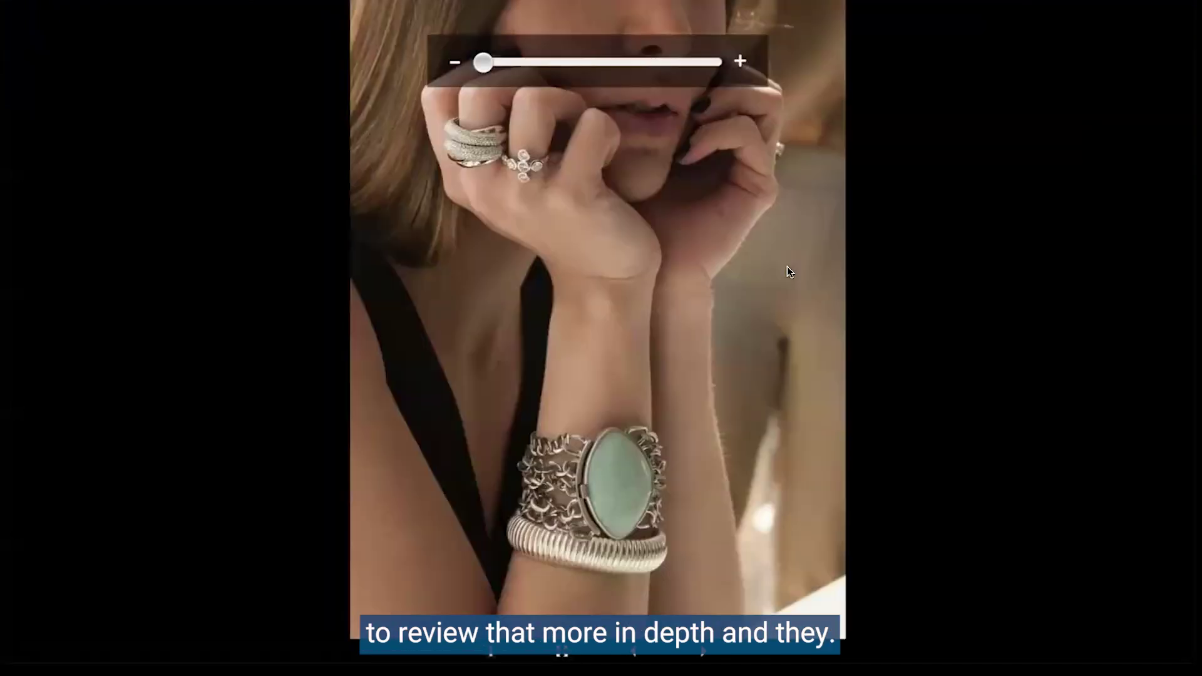
{"action": "mouse_move", "coordinate": [472, 55]}
{"action": "left_mouse_down"}
{"action": "mouse_move", "coordinate": [572, 71]}
{"action": "mouse_move", "coordinate": [472, 51]}
{"action": "left_mouse_up"}
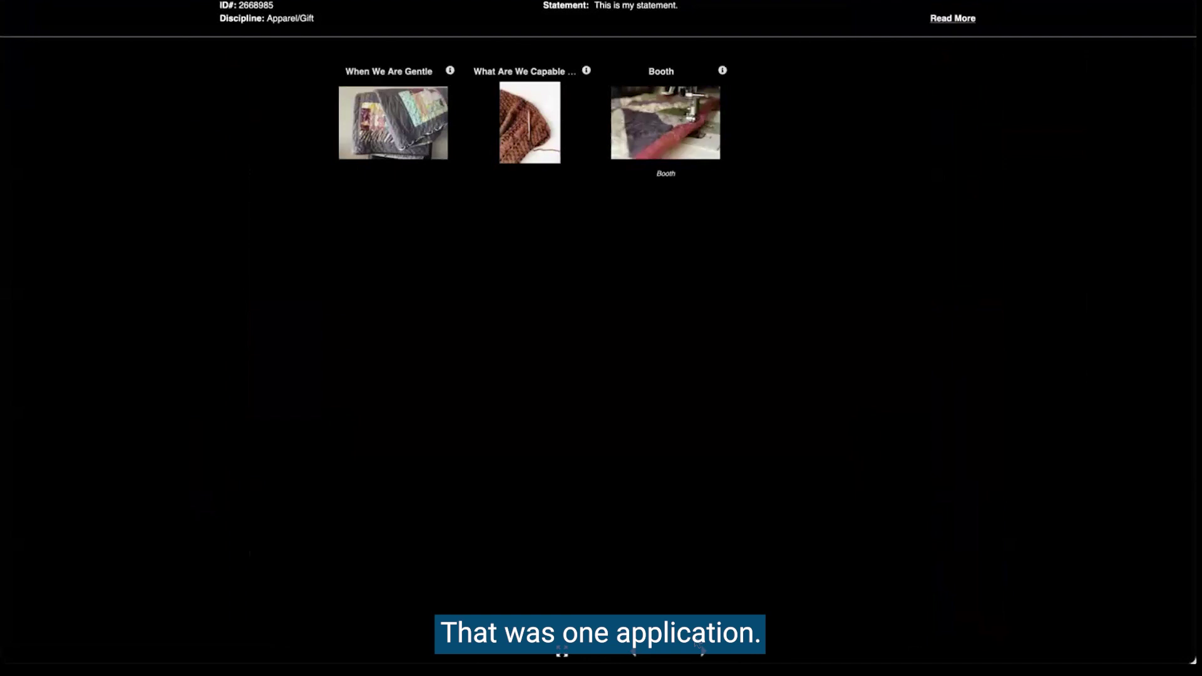
- Open the first quilt image and step through the following artwork images, past the Duck image
{"action": "left_click", "coordinate": [393, 123]}
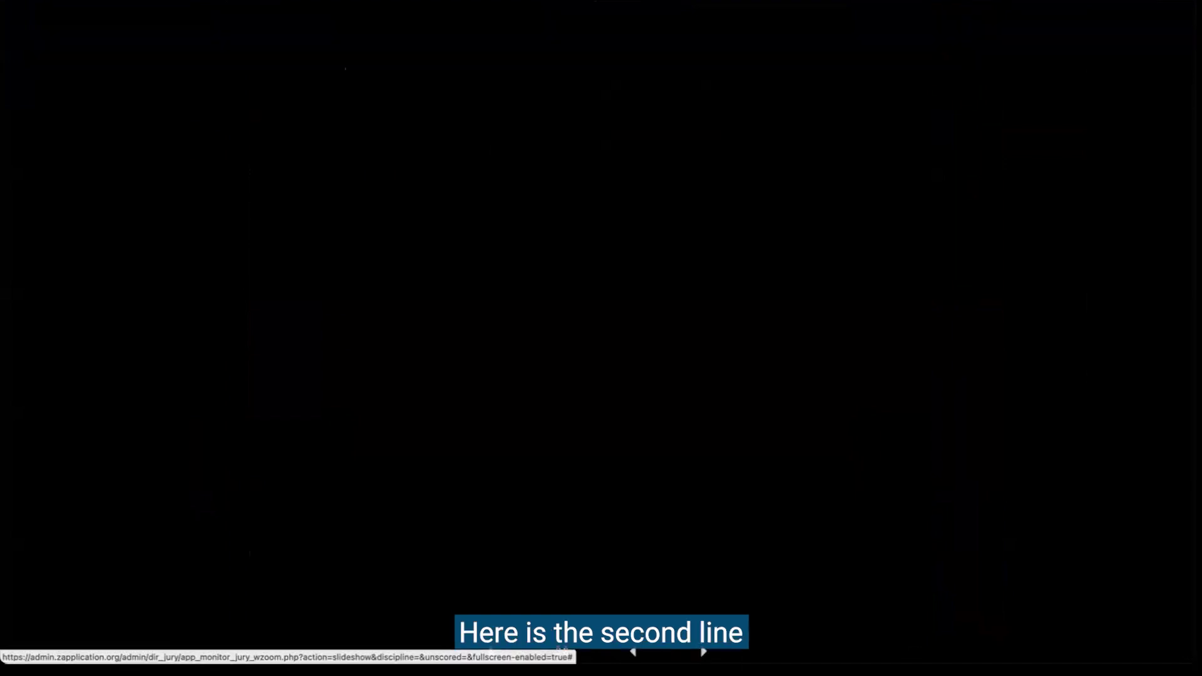
{"action": "key", "text": "Right"}
{"action": "key", "text": "Right"}
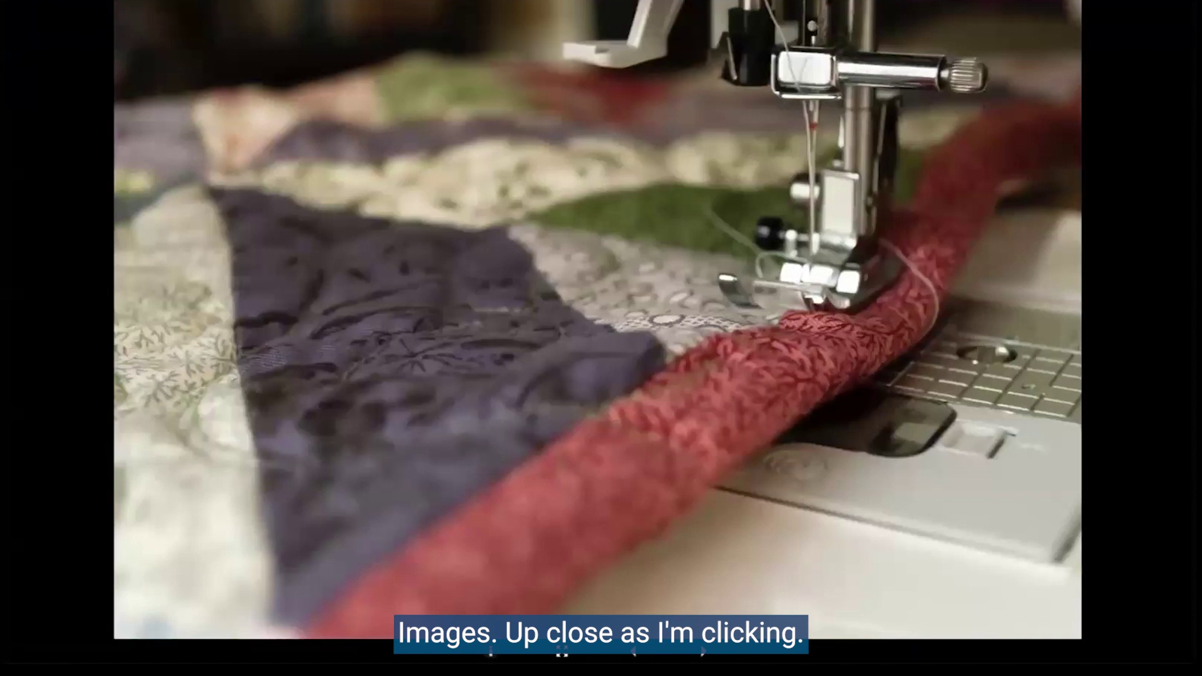
{"action": "key", "text": "Right"}
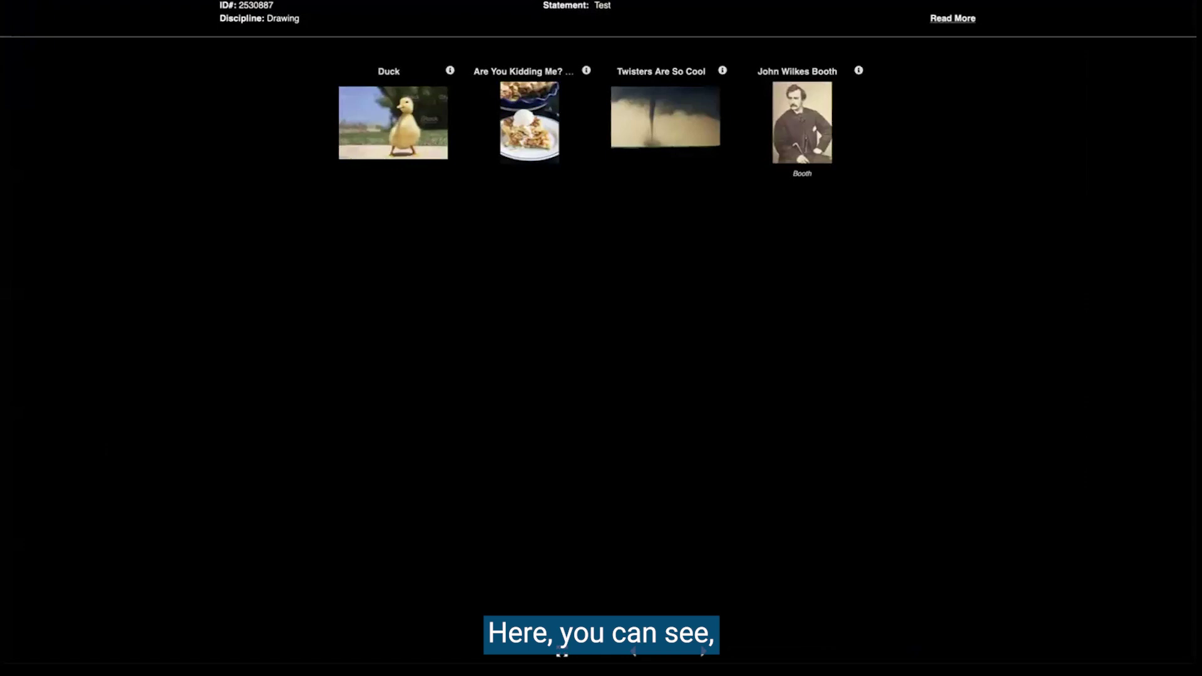
{"action": "key", "text": "Right"}
{"action": "key", "text": "Right"}
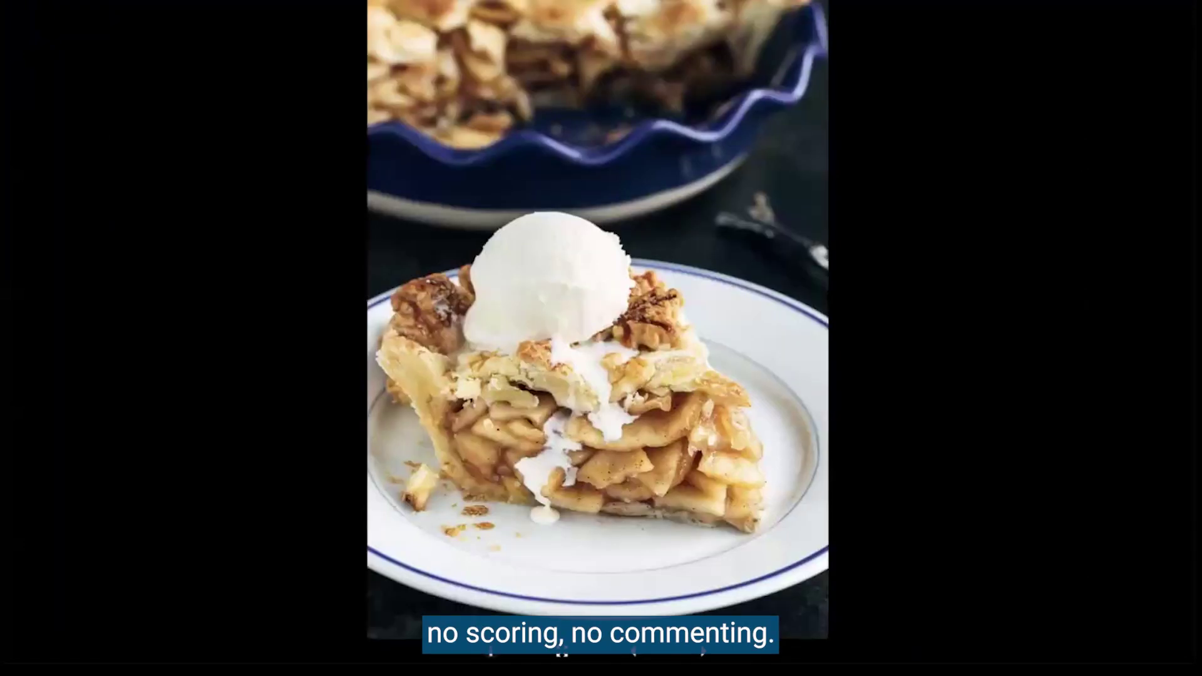
{"action": "key", "text": "Right"}
{"action": "key", "text": "Right"}
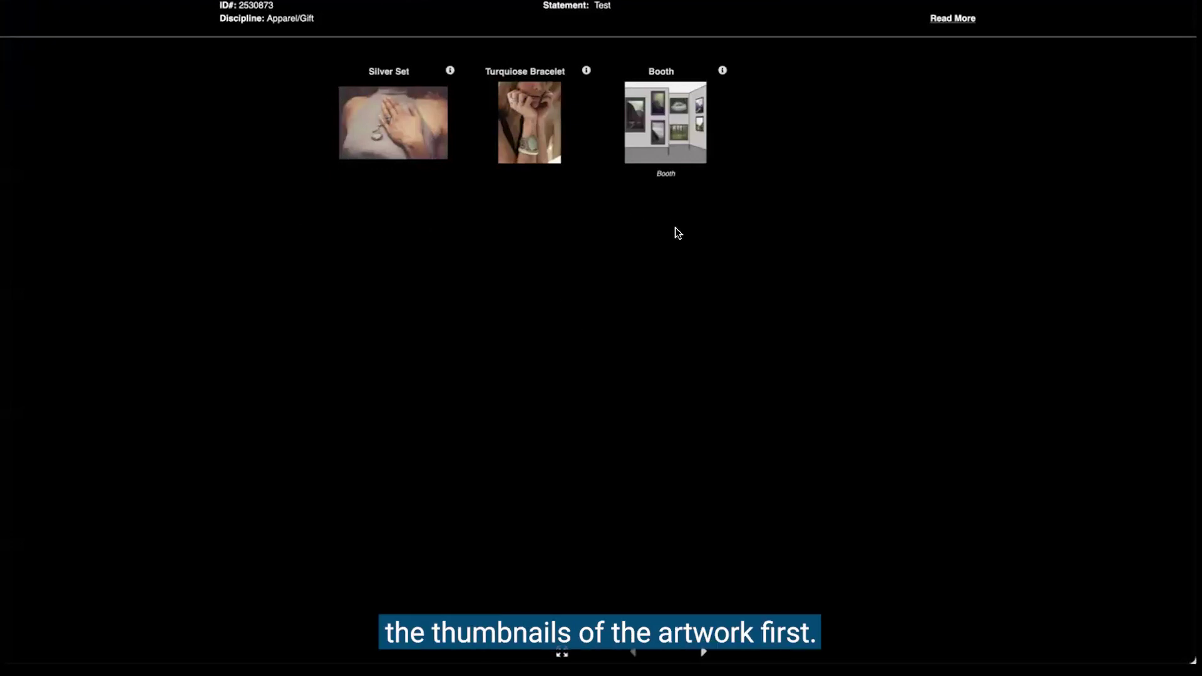
{"action": "left_click", "coordinate": [945, 21]}
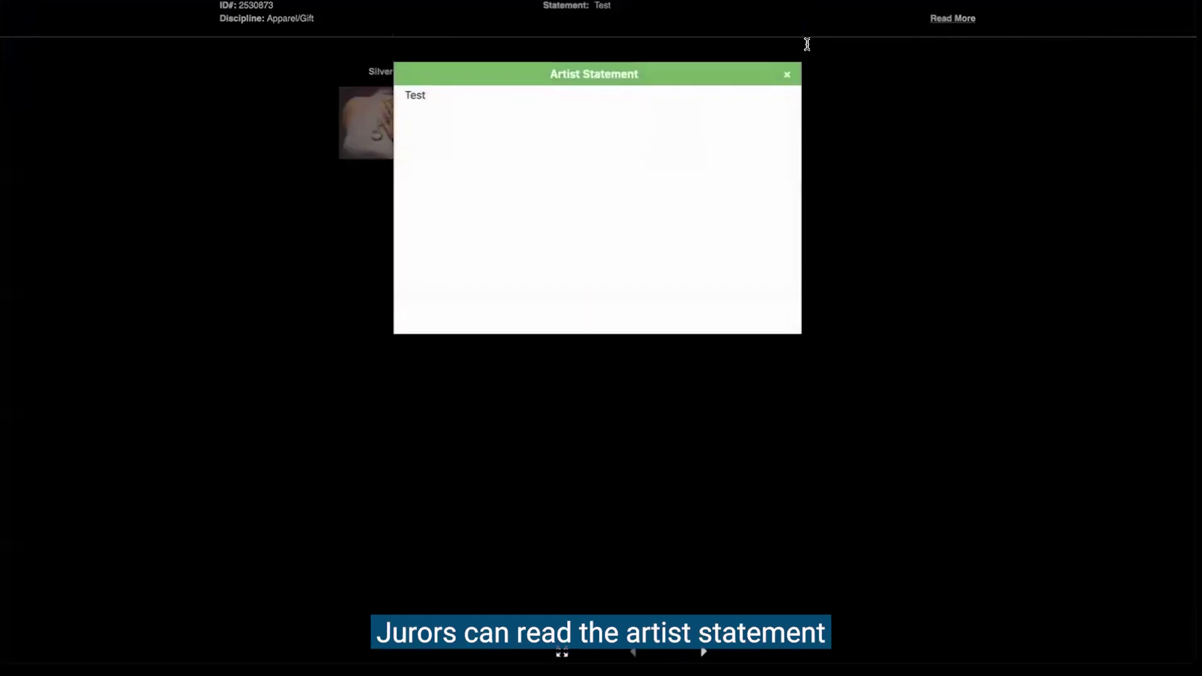
{"action": "left_click_drag", "start_coordinate": [431, 91], "coordinate": [402, 99]}
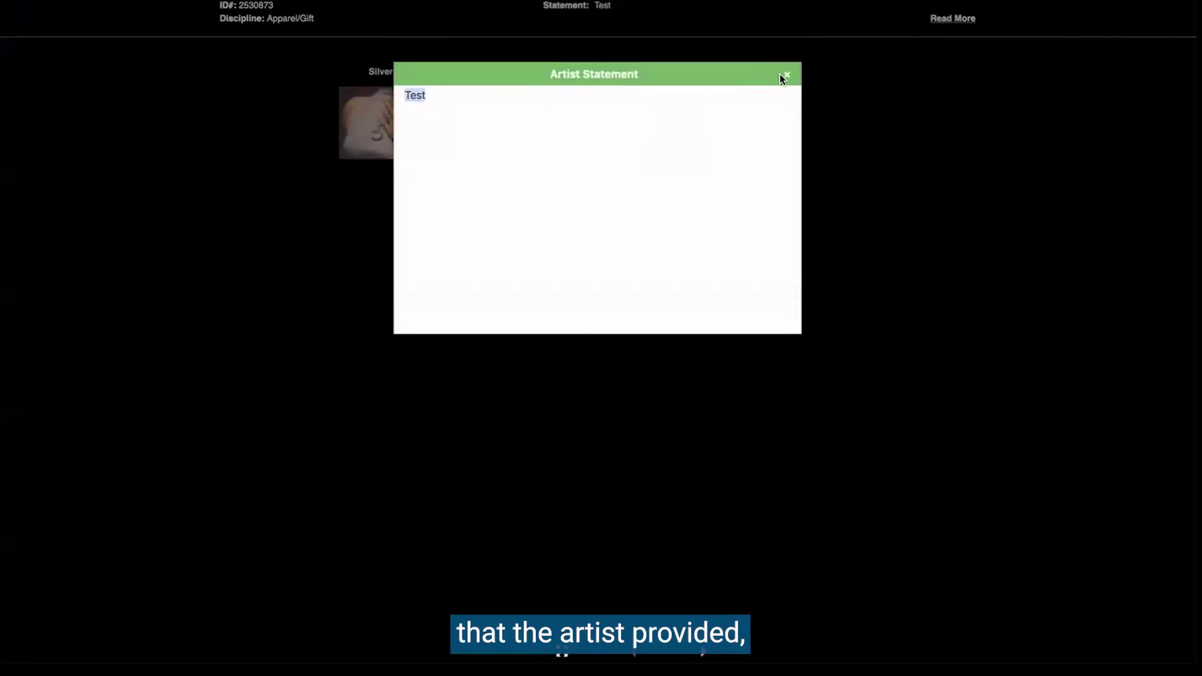
{"action": "left_click", "coordinate": [787, 77]}
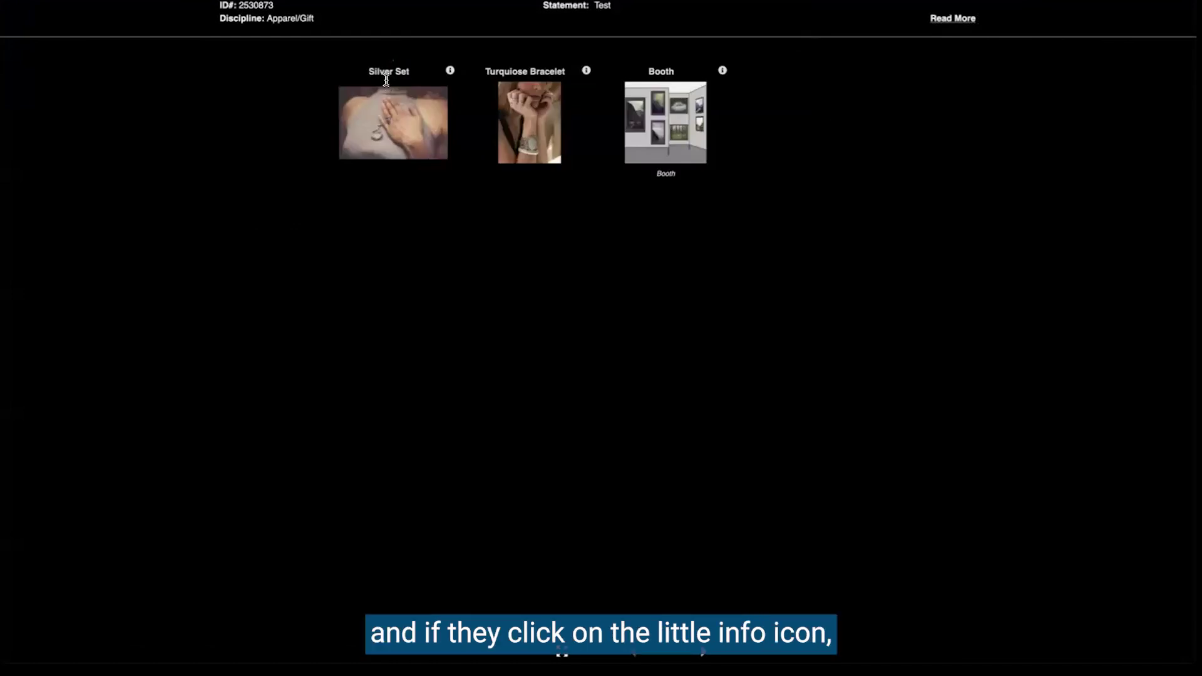
{"action": "left_click", "coordinate": [449, 72]}
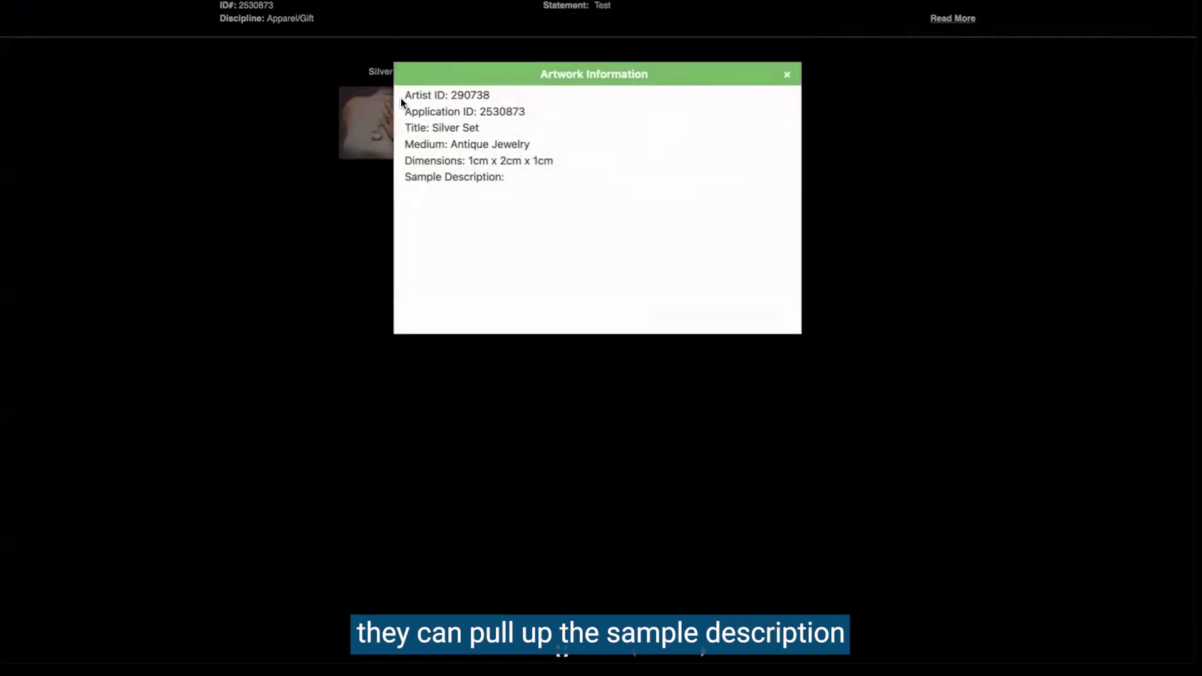
{"action": "left_click_drag", "start_coordinate": [502, 180], "coordinate": [384, 171]}
{"action": "left_click_drag", "start_coordinate": [405, 110], "coordinate": [528, 160]}
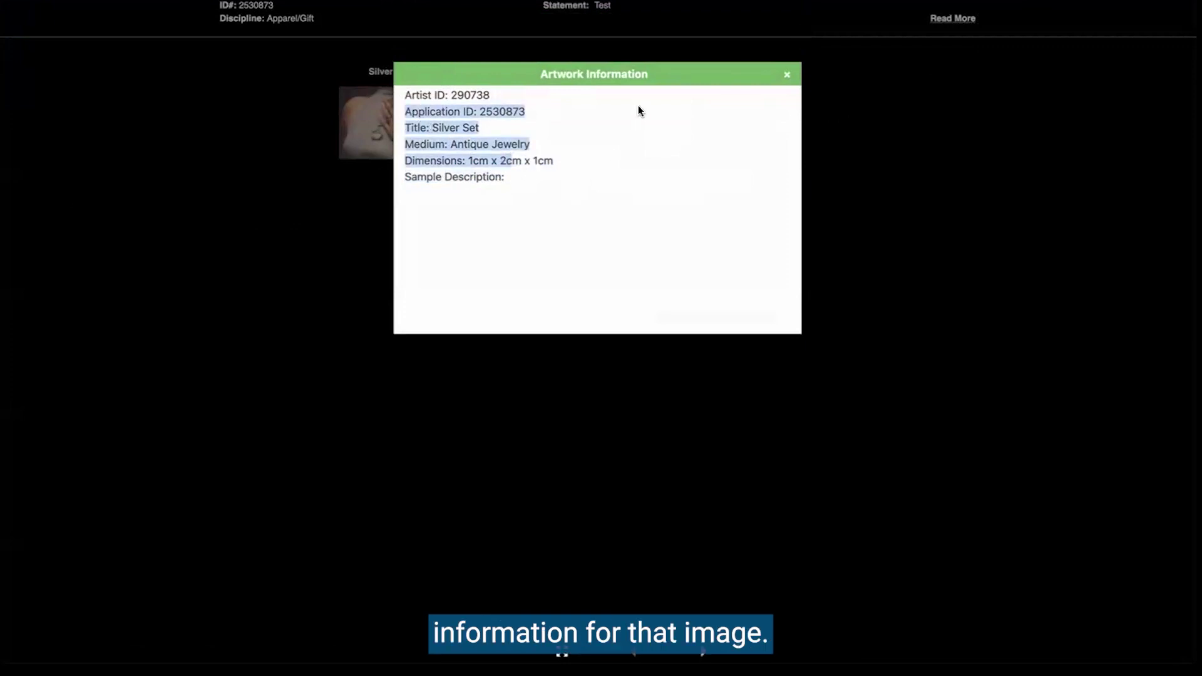
{"action": "left_click", "coordinate": [787, 74]}
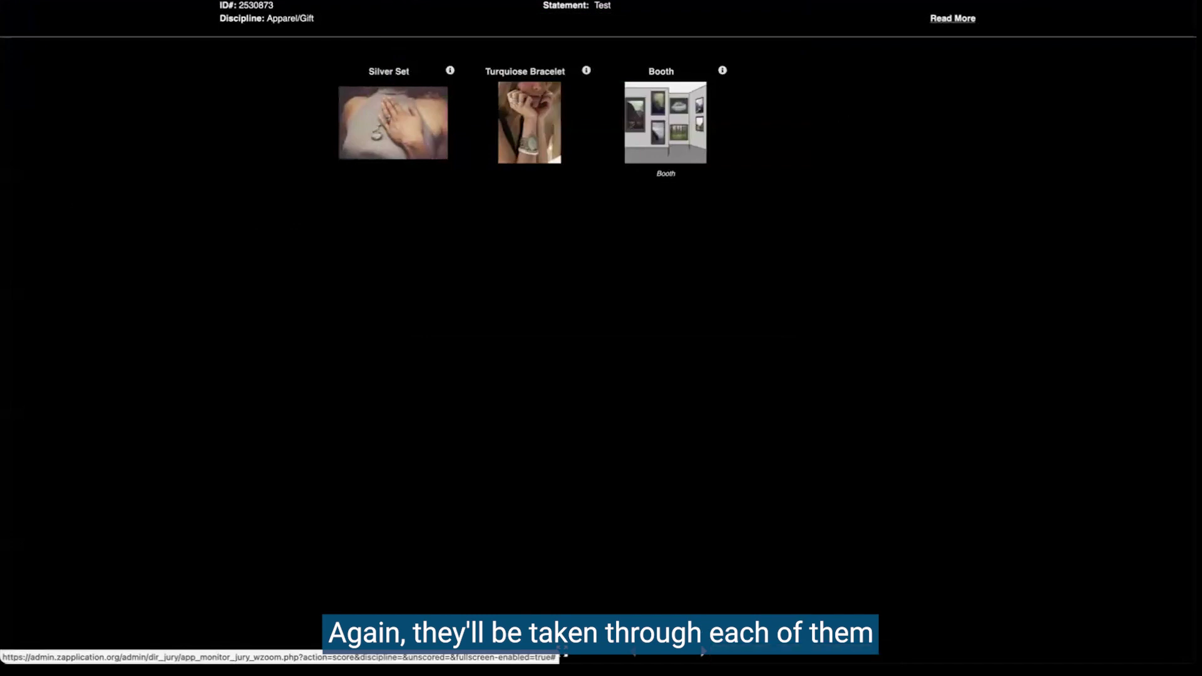
- After viewing this applicant's images, score it 6 with the comment 'Love this work' and save
{"action": "left_click", "coordinate": [684, 608]}
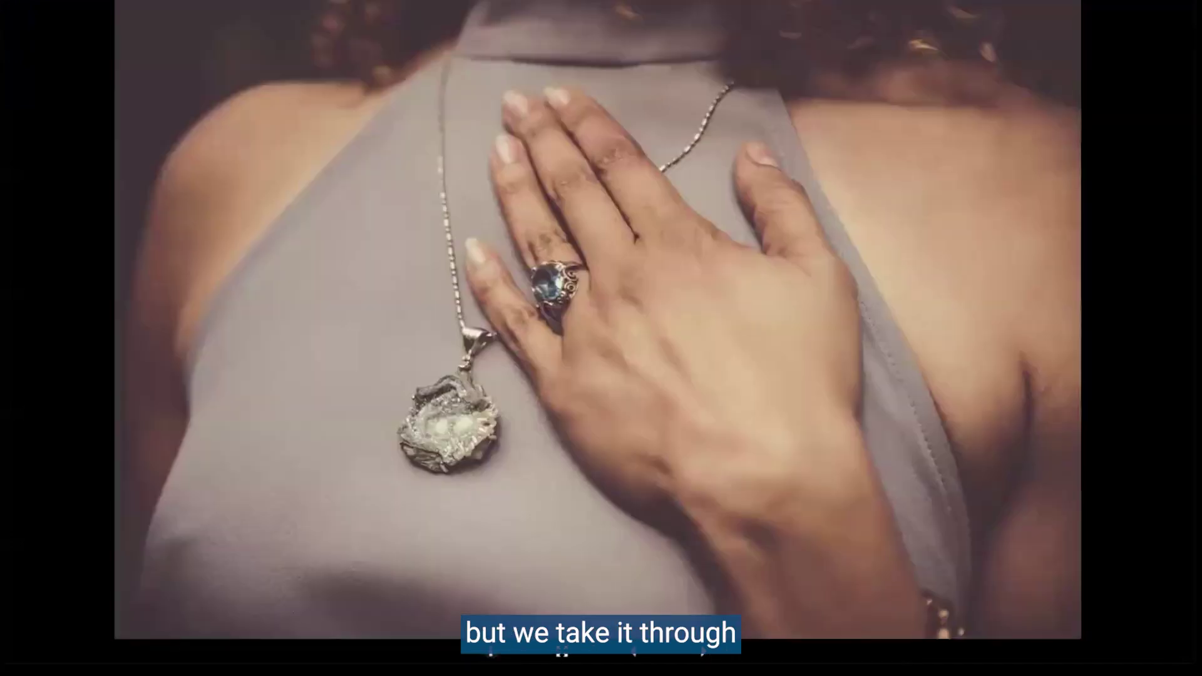
{"action": "key", "text": "Right"}
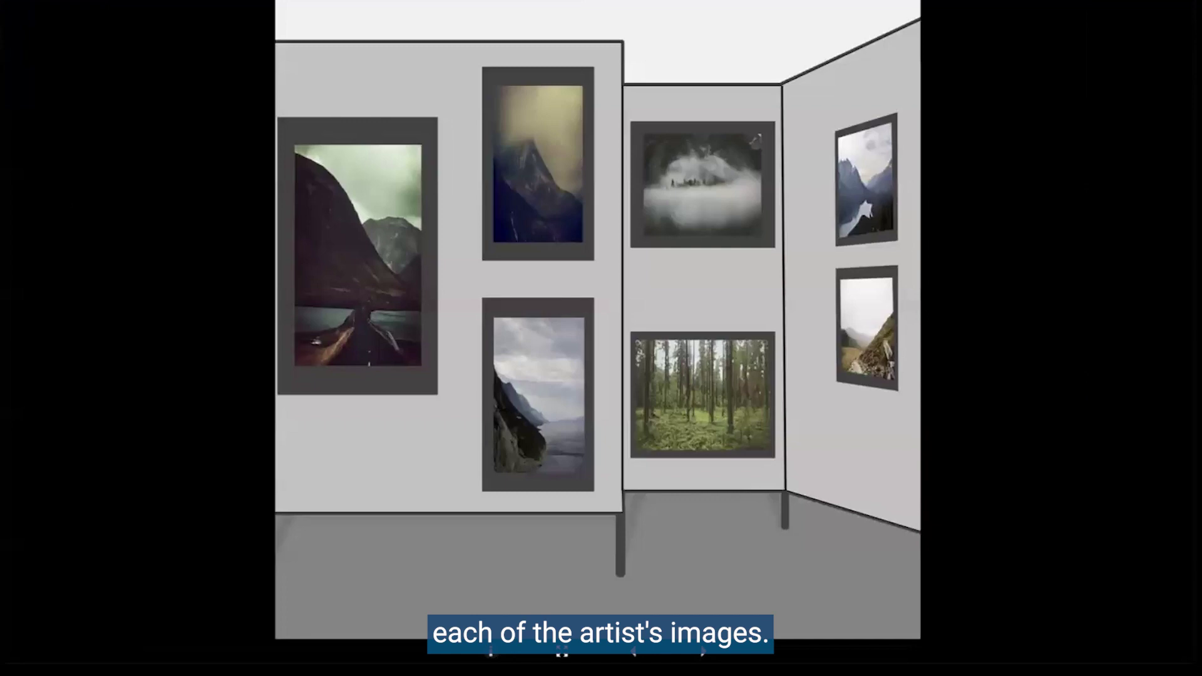
{"action": "key", "text": "Escape"}
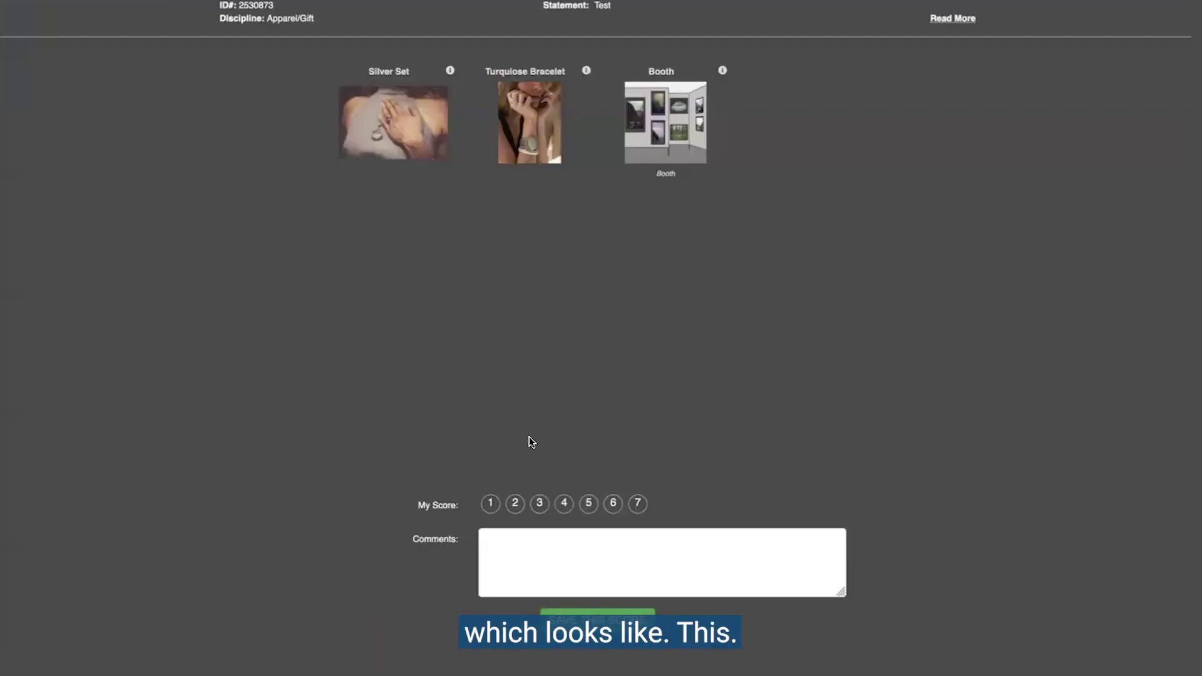
{"action": "left_click", "coordinate": [613, 503]}
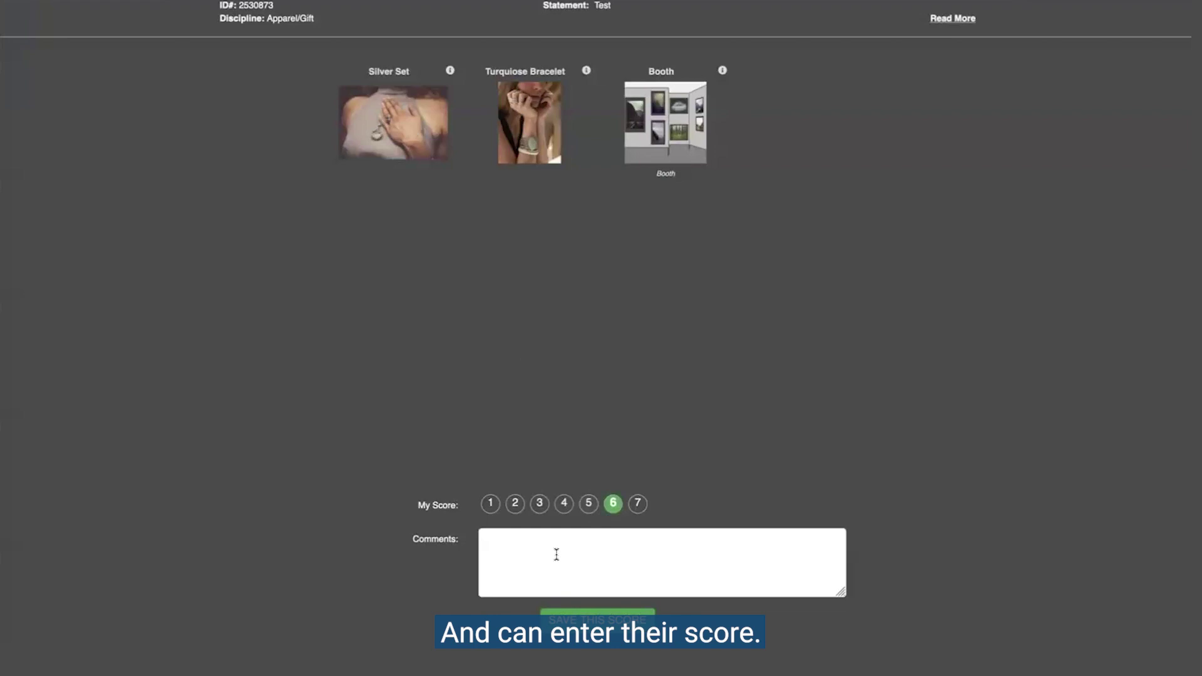
{"action": "type", "text": "Love this work!"}
{"action": "left_click", "coordinate": [591, 619]}
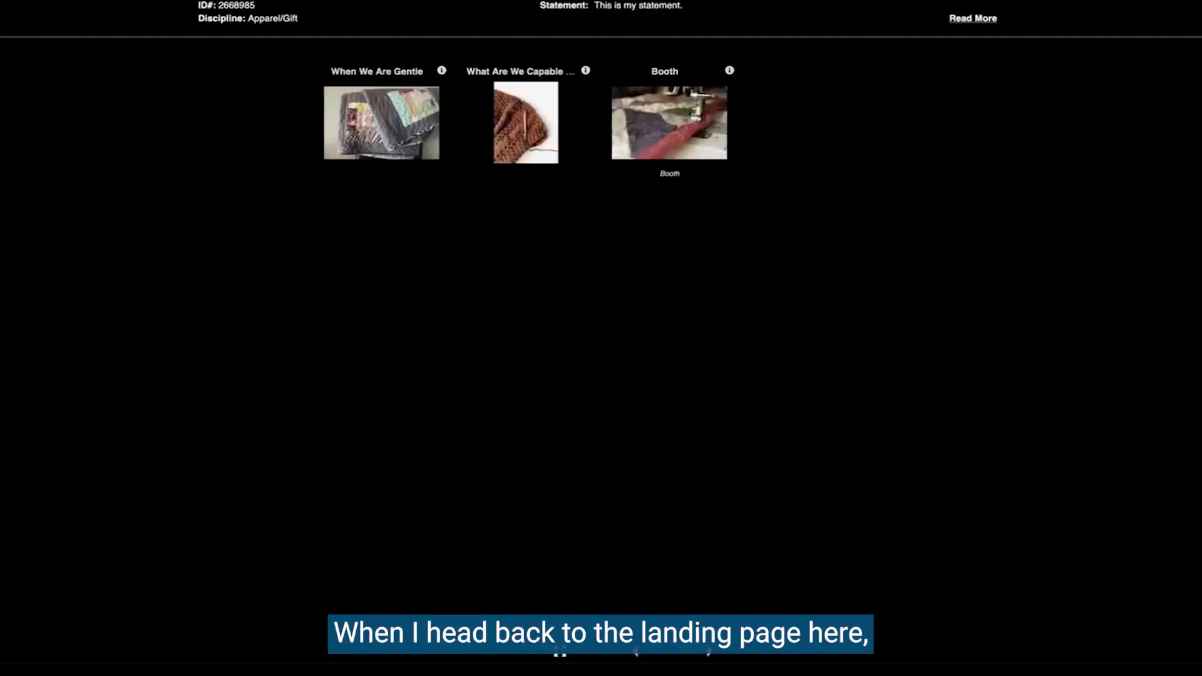
- Reload the list, view the next applicant's images, and give it a score of 4
{"action": "key", "text": "F5"}
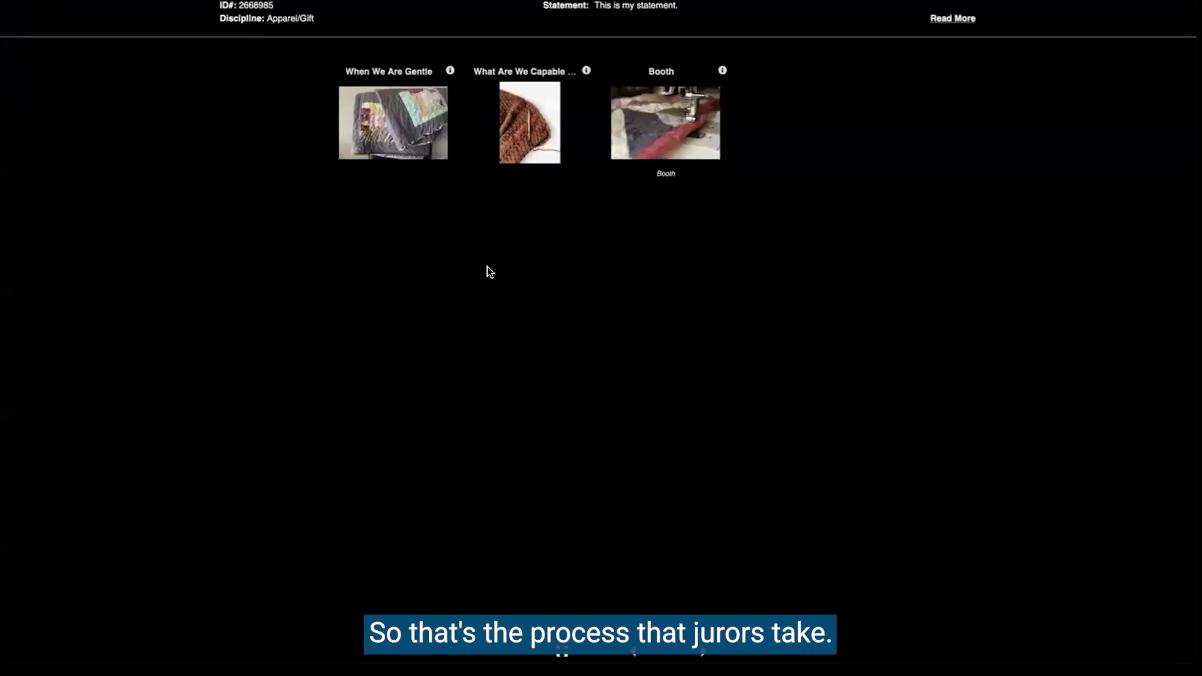
{"action": "left_click", "coordinate": [564, 653]}
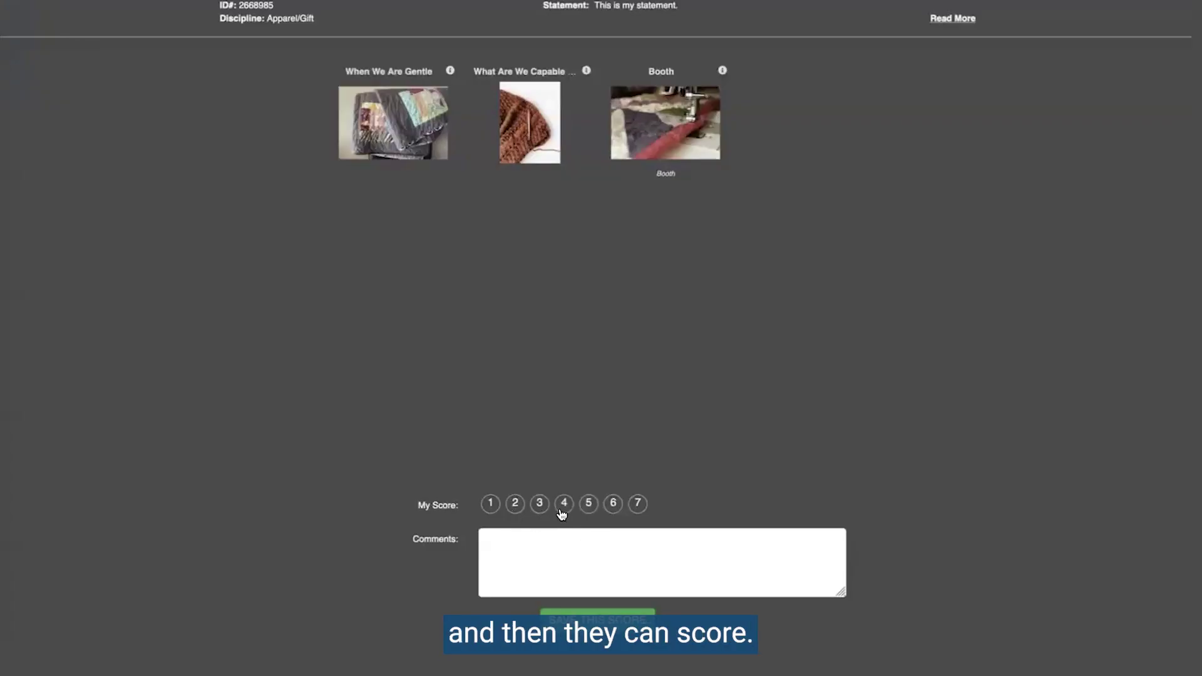
{"action": "left_click", "coordinate": [563, 505]}
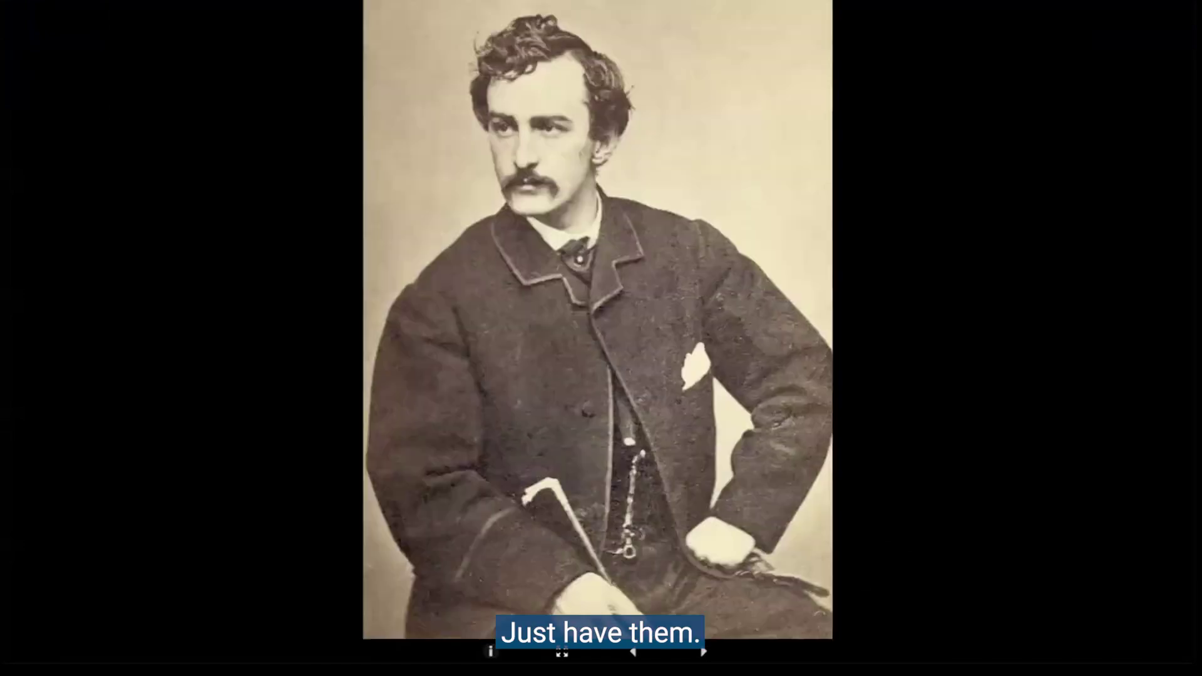
{"action": "key", "text": "Escape"}
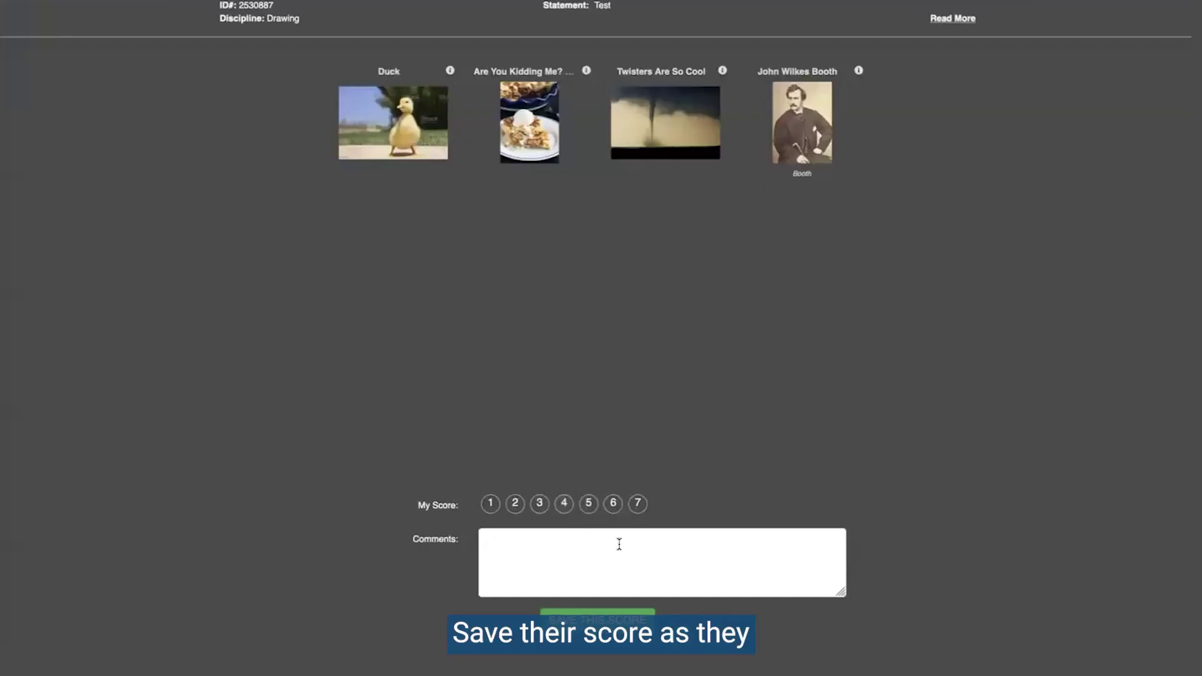
- Score the Drawing application 3, advance to the next application, and close the full-screen review
{"action": "left_click", "coordinate": [541, 508]}
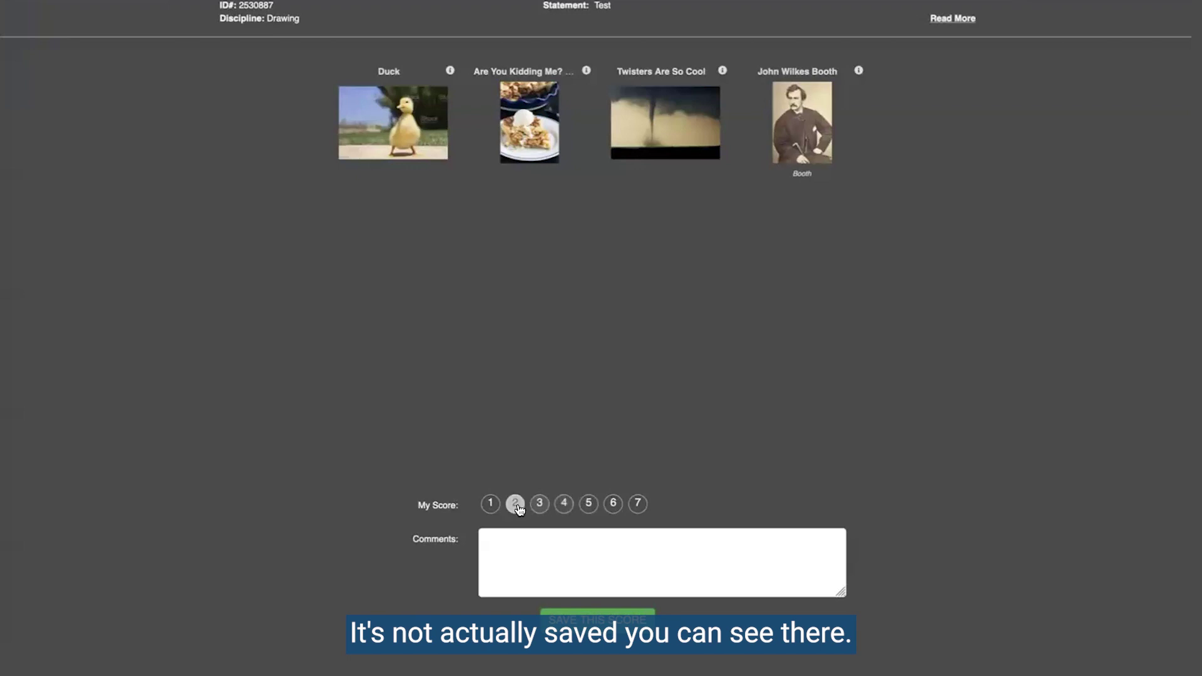
{"action": "left_click", "coordinate": [540, 505]}
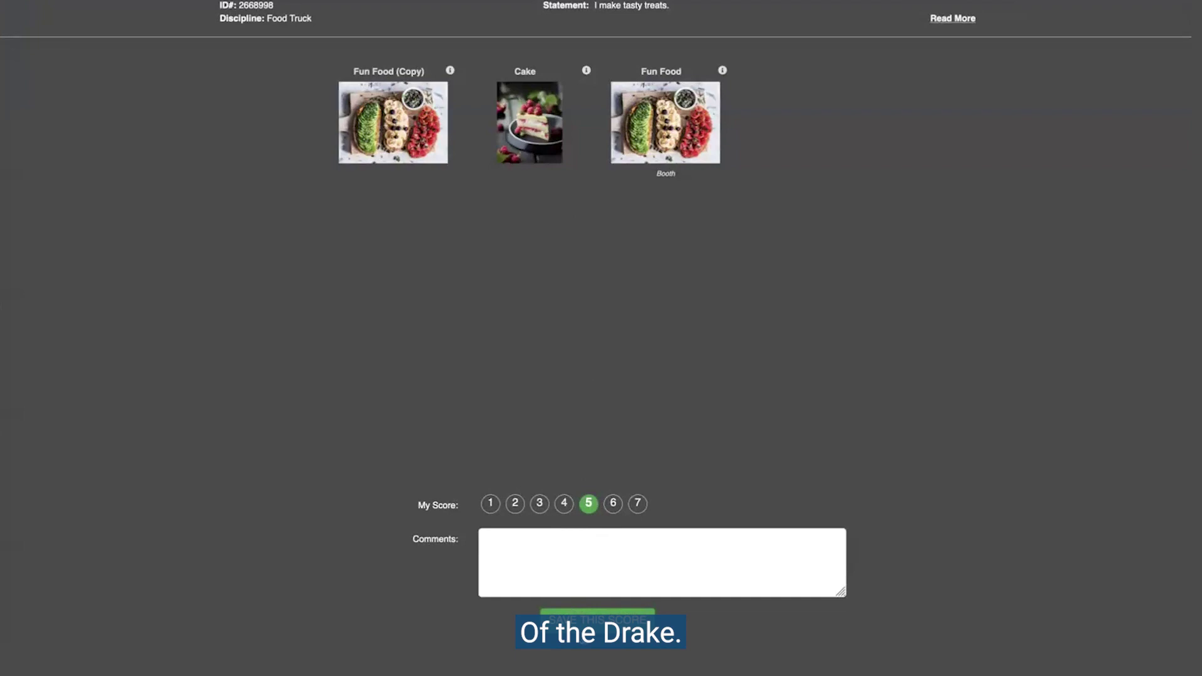
{"action": "key", "text": "Right"}
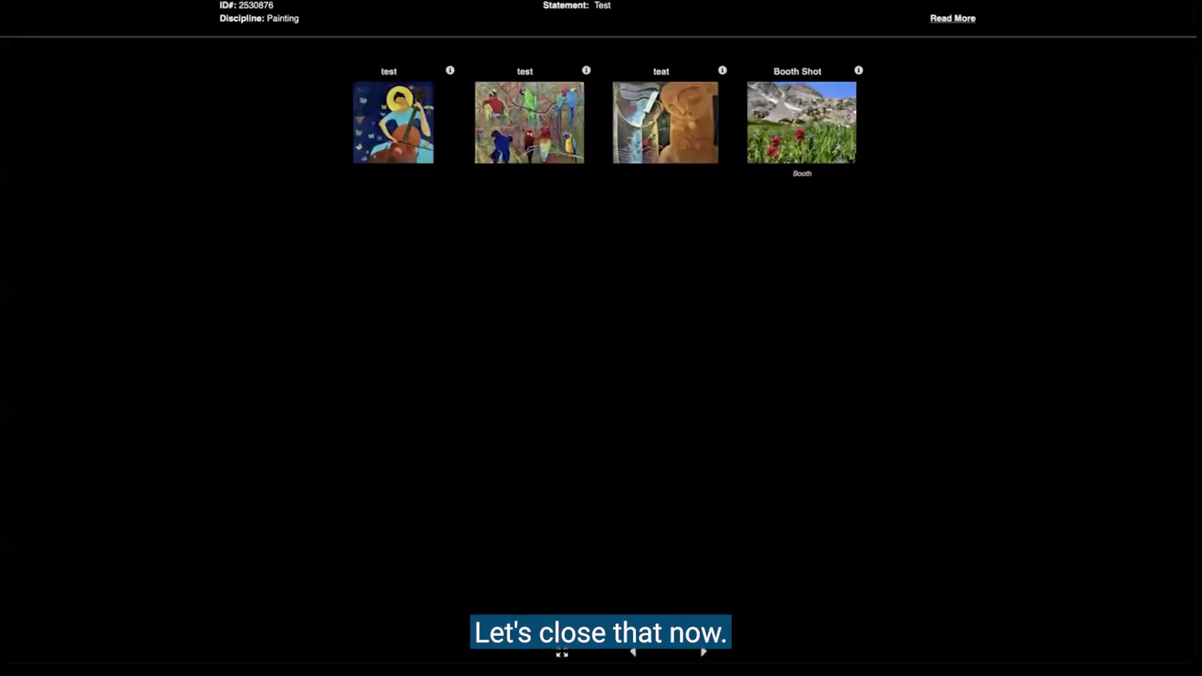
{"action": "key", "text": "Escape"}
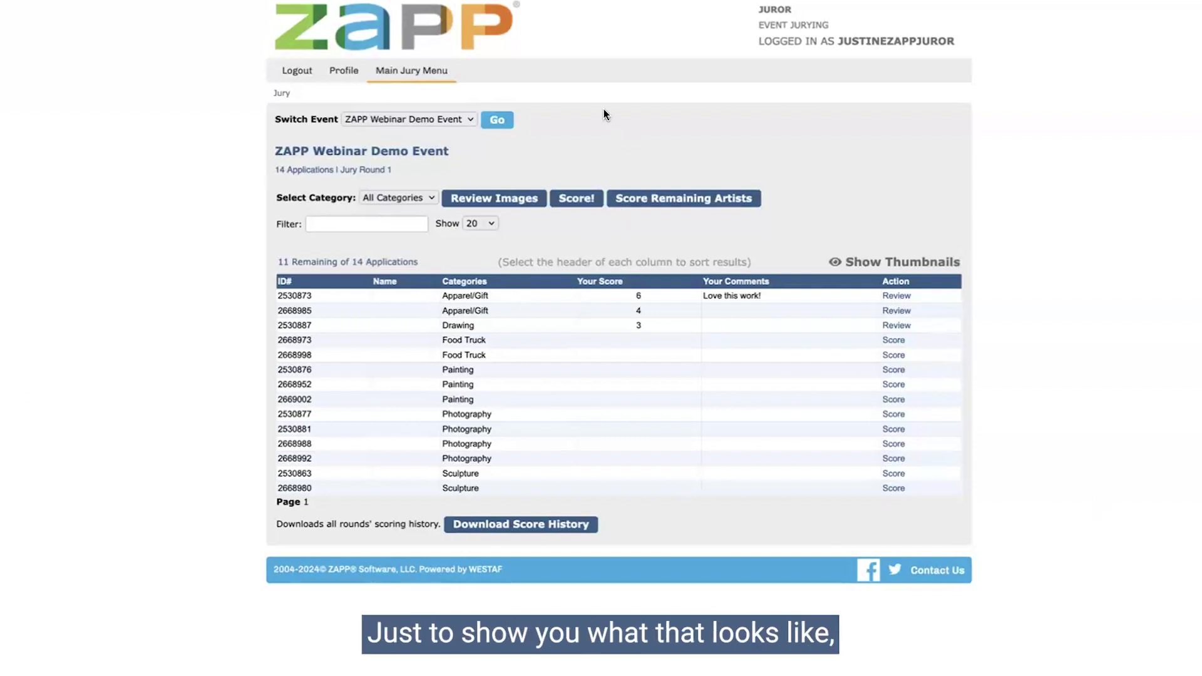
- Reload the list to show 9 of 14 remaining, then open the Juror Scorecard via Score!
{"action": "key", "text": "F5"}
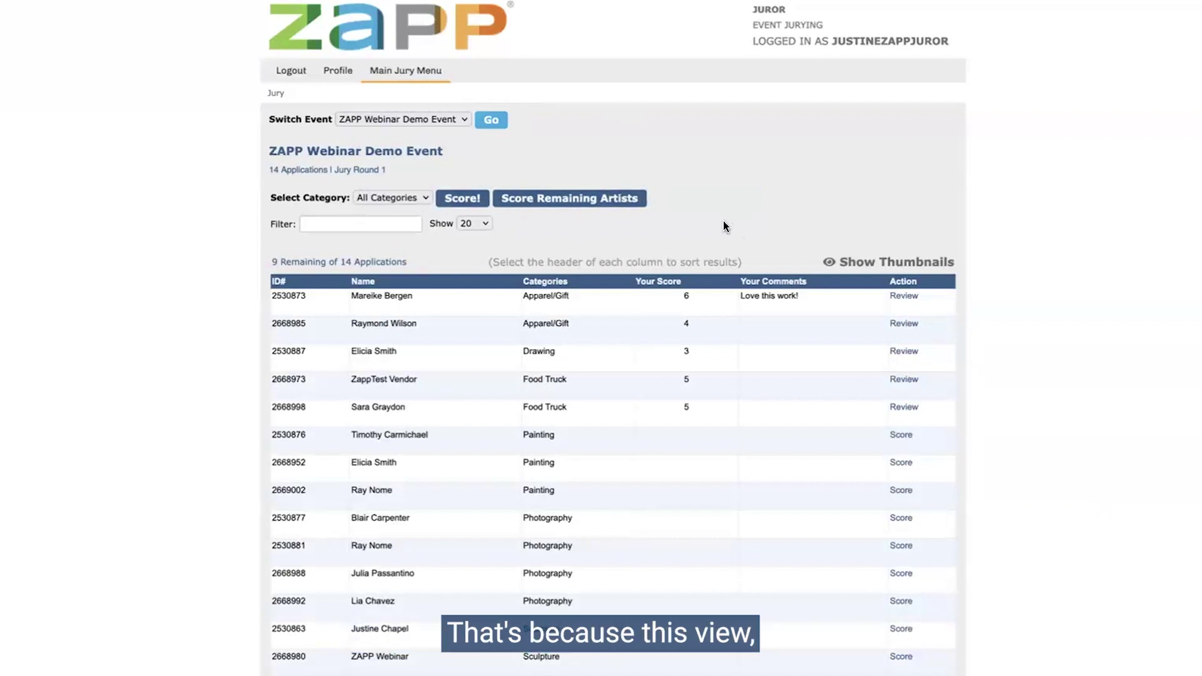
{"action": "scroll", "coordinate": [723, 222], "scroll_direction": "down", "scroll_amount": 1}
{"action": "left_click", "coordinate": [460, 175]}
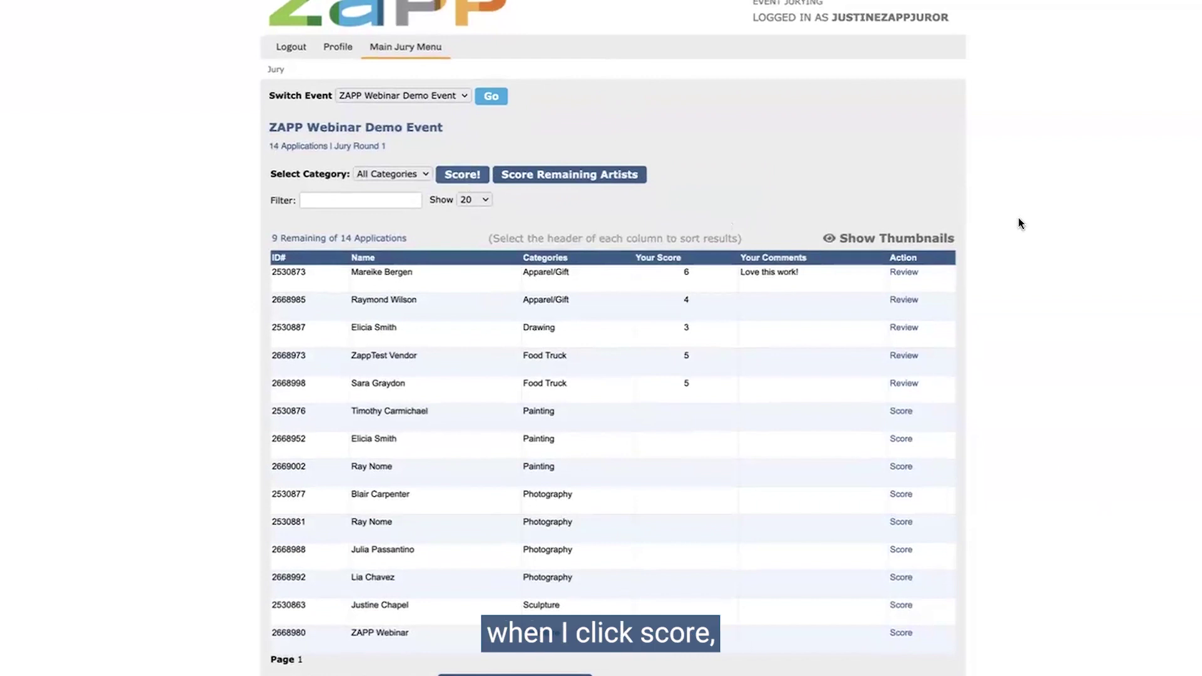
- Scroll down to Painting application 6 of 14 and give it a score of 6
{"action": "scroll", "coordinate": [1001, 258], "scroll_direction": "down", "scroll_amount": 3}
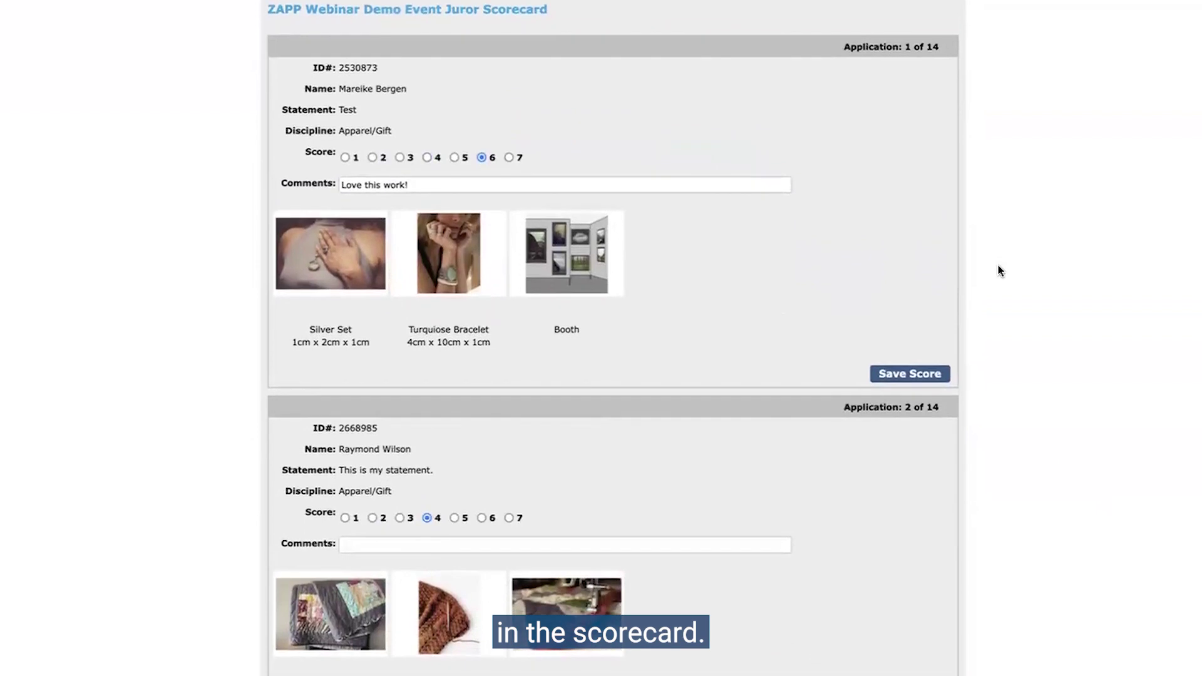
{"action": "scroll", "coordinate": [417, 210], "scroll_direction": "down", "scroll_amount": 3}
{"action": "scroll", "coordinate": [419, 250], "scroll_direction": "down", "scroll_amount": 3}
{"action": "scroll", "coordinate": [428, 273], "scroll_direction": "down", "scroll_amount": 10}
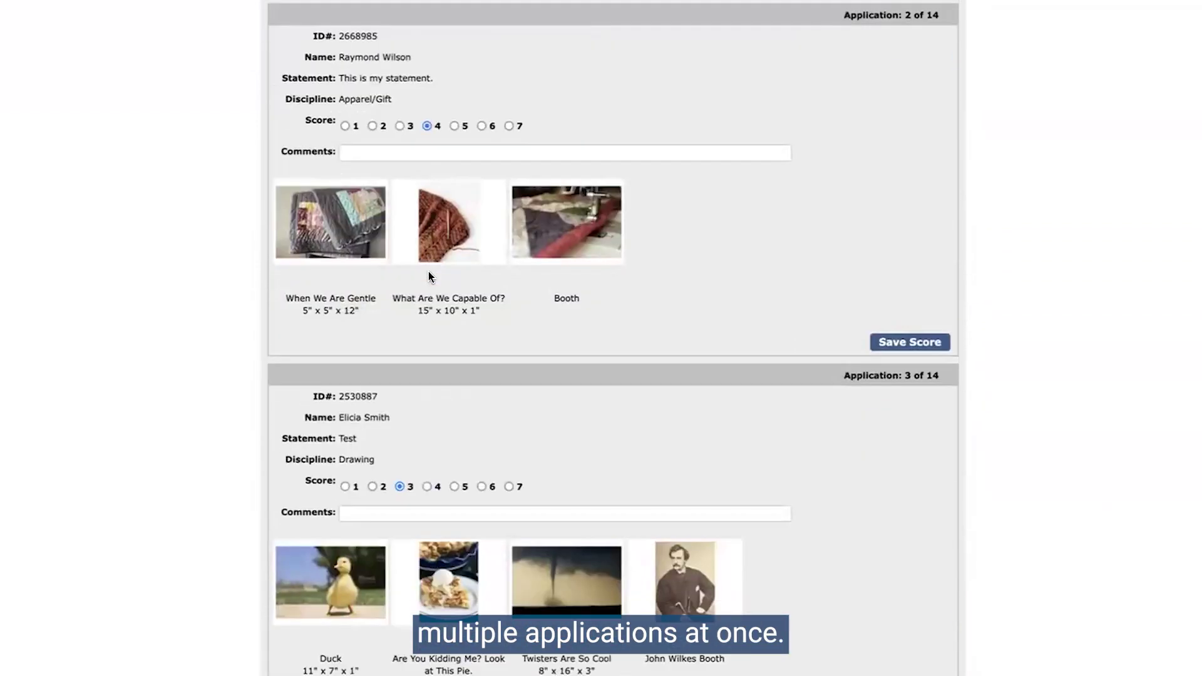
{"action": "scroll", "coordinate": [504, 292], "scroll_direction": "up", "scroll_amount": 10}
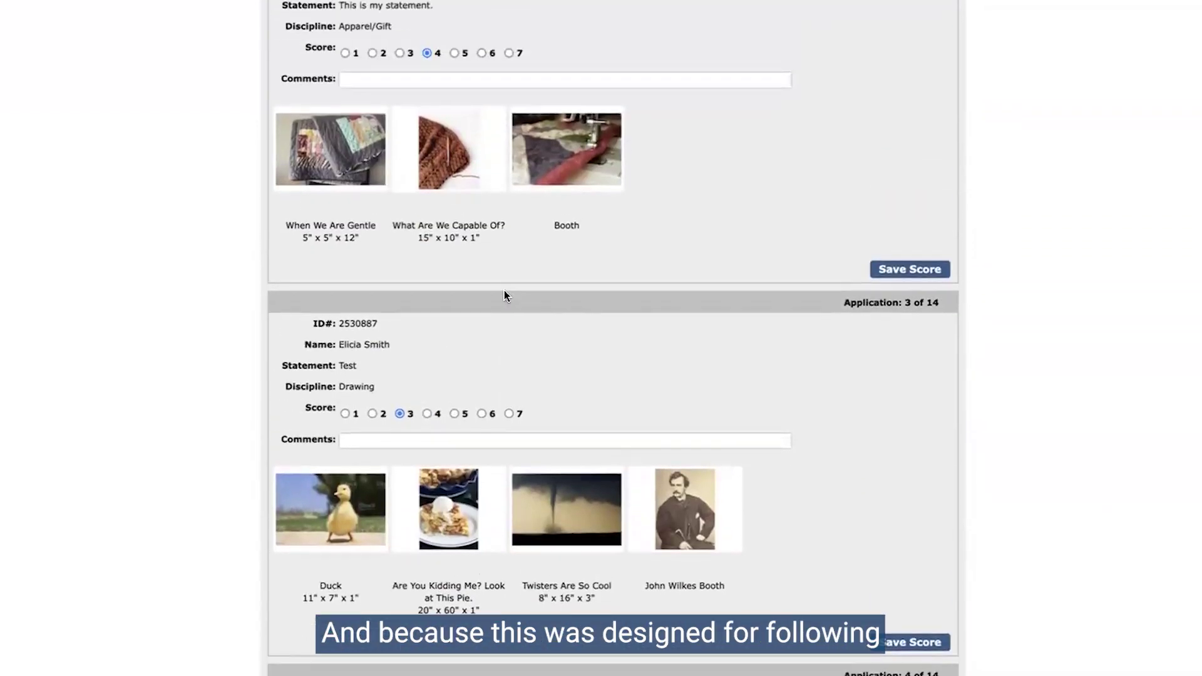
{"action": "scroll", "coordinate": [505, 292], "scroll_direction": "down", "scroll_amount": 5}
{"action": "scroll", "coordinate": [506, 294], "scroll_direction": "down", "scroll_amount": 13}
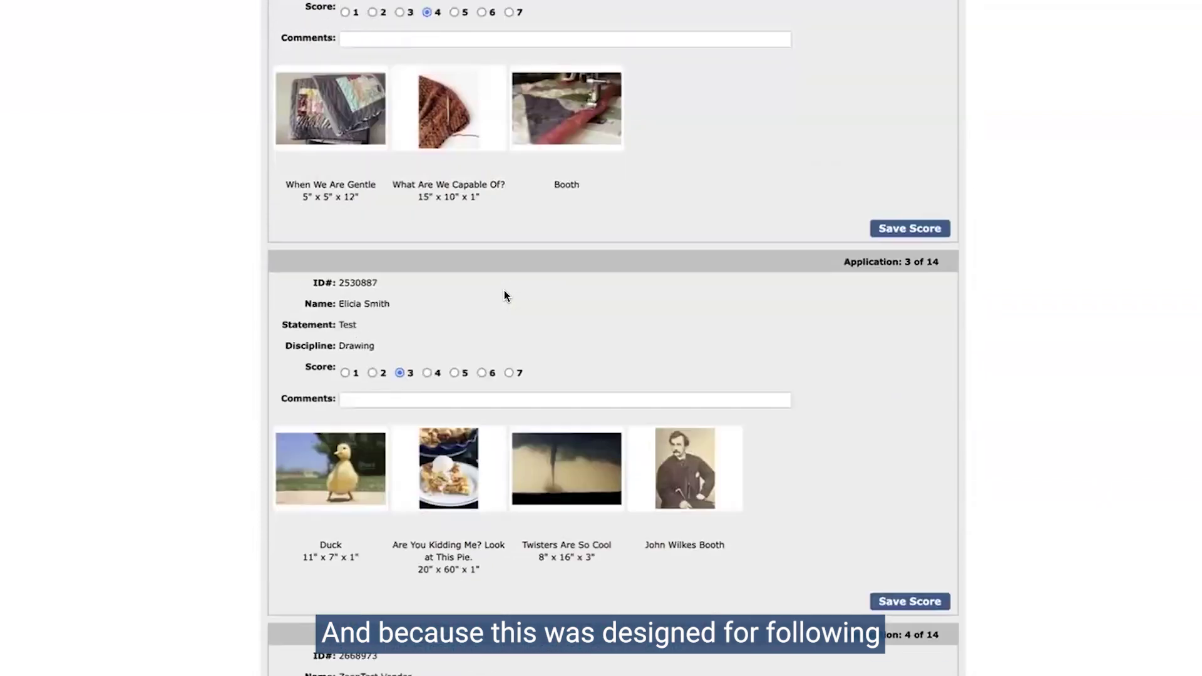
{"action": "scroll", "coordinate": [505, 295], "scroll_direction": "down", "scroll_amount": 11}
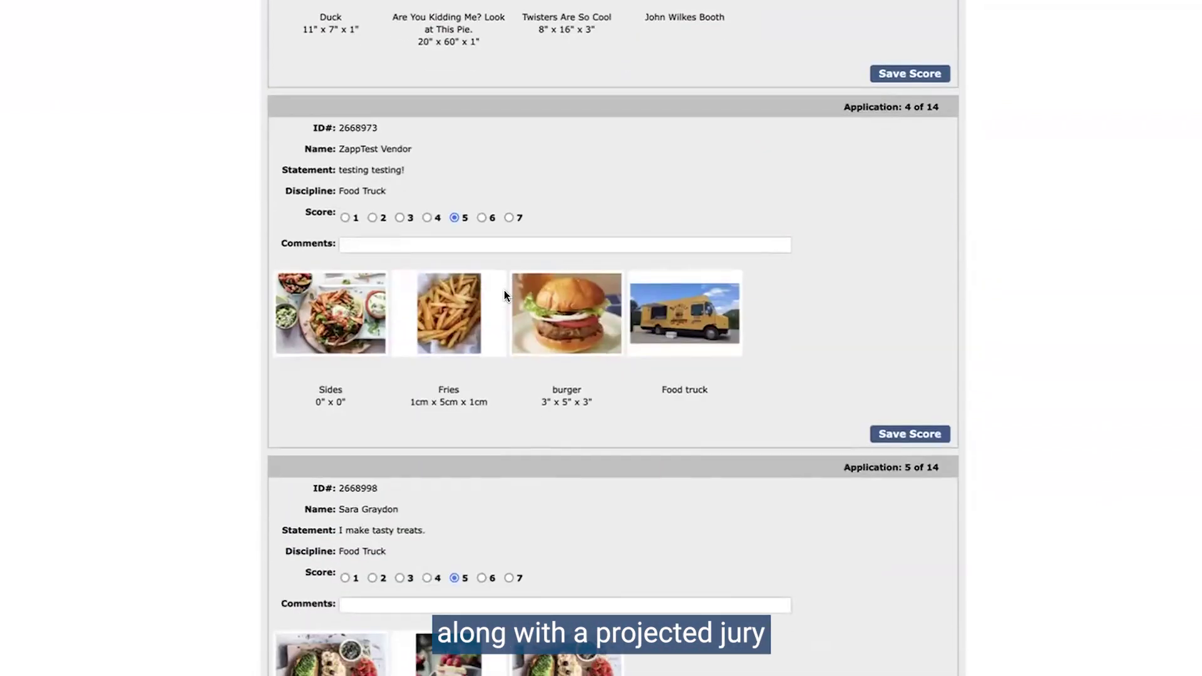
{"action": "scroll", "coordinate": [502, 302], "scroll_direction": "down", "scroll_amount": 1}
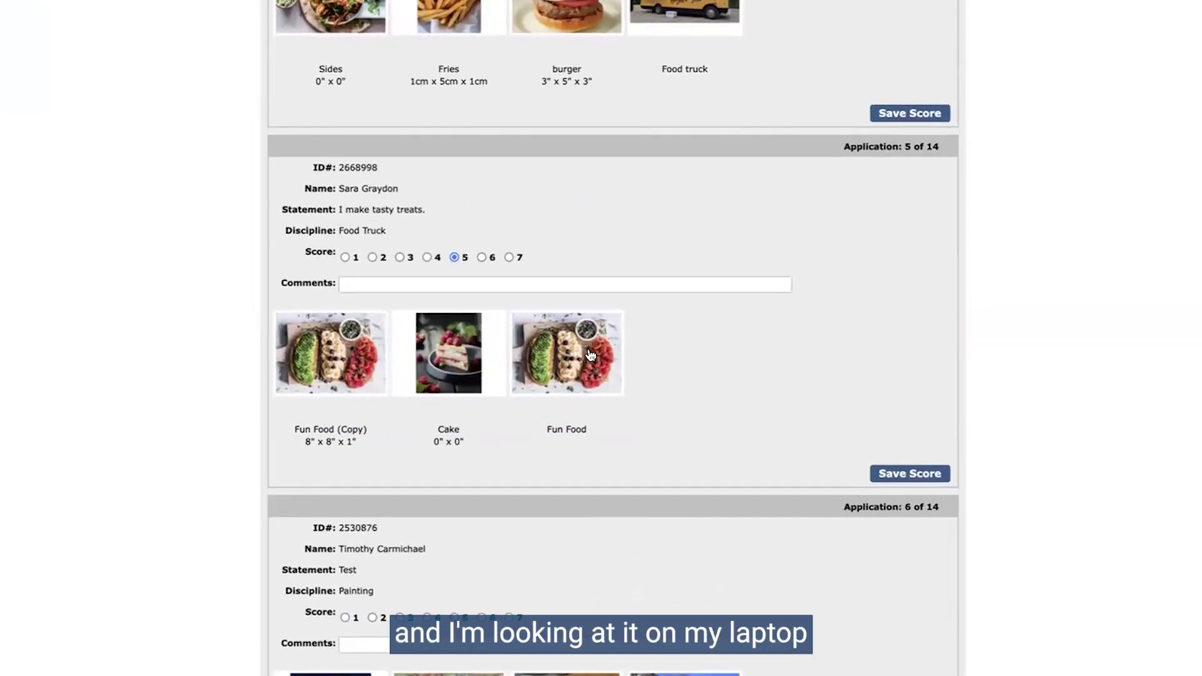
{"action": "scroll", "coordinate": [591, 355], "scroll_direction": "down", "scroll_amount": 7}
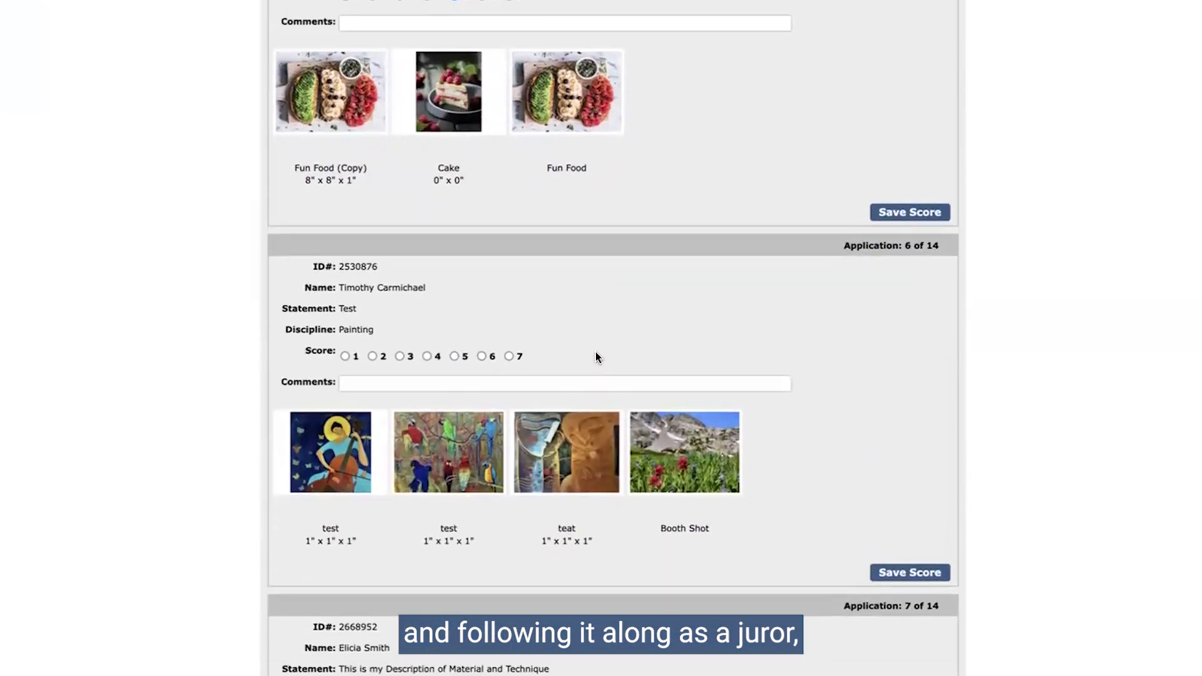
{"action": "scroll", "coordinate": [595, 357], "scroll_direction": "down", "scroll_amount": 3}
{"action": "left_click", "coordinate": [482, 238]}
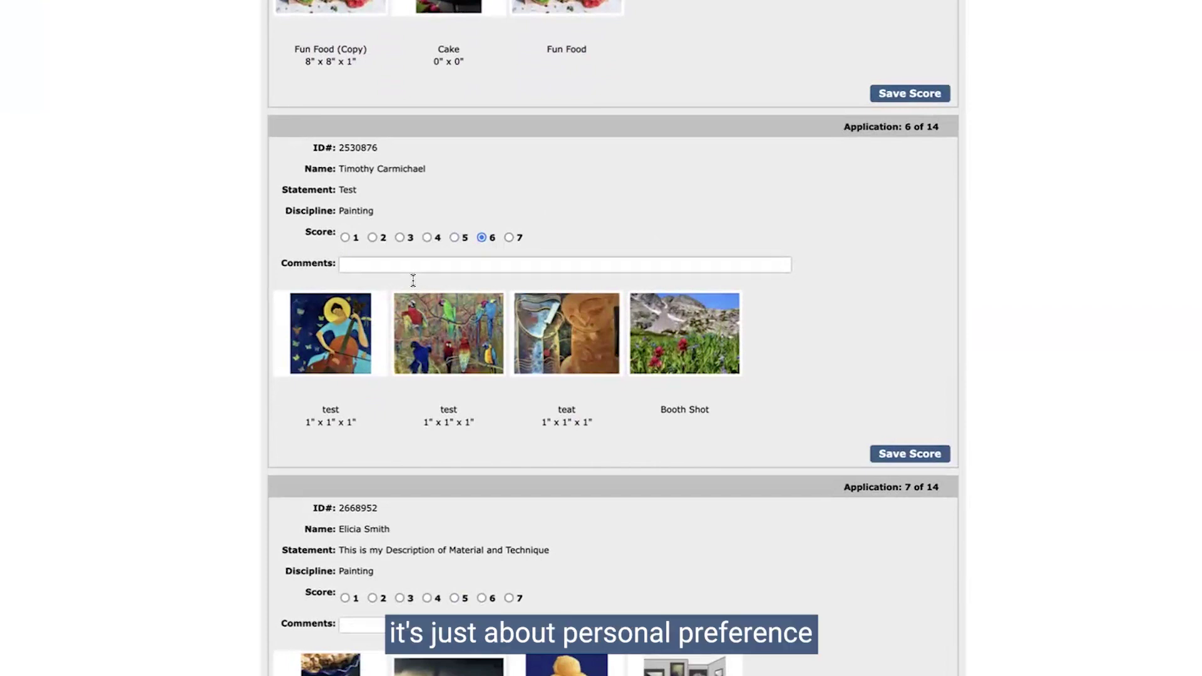
- Enlarge the cello painting thumbnail to inspect it, then close the enlarged view
{"action": "left_click", "coordinate": [338, 314]}
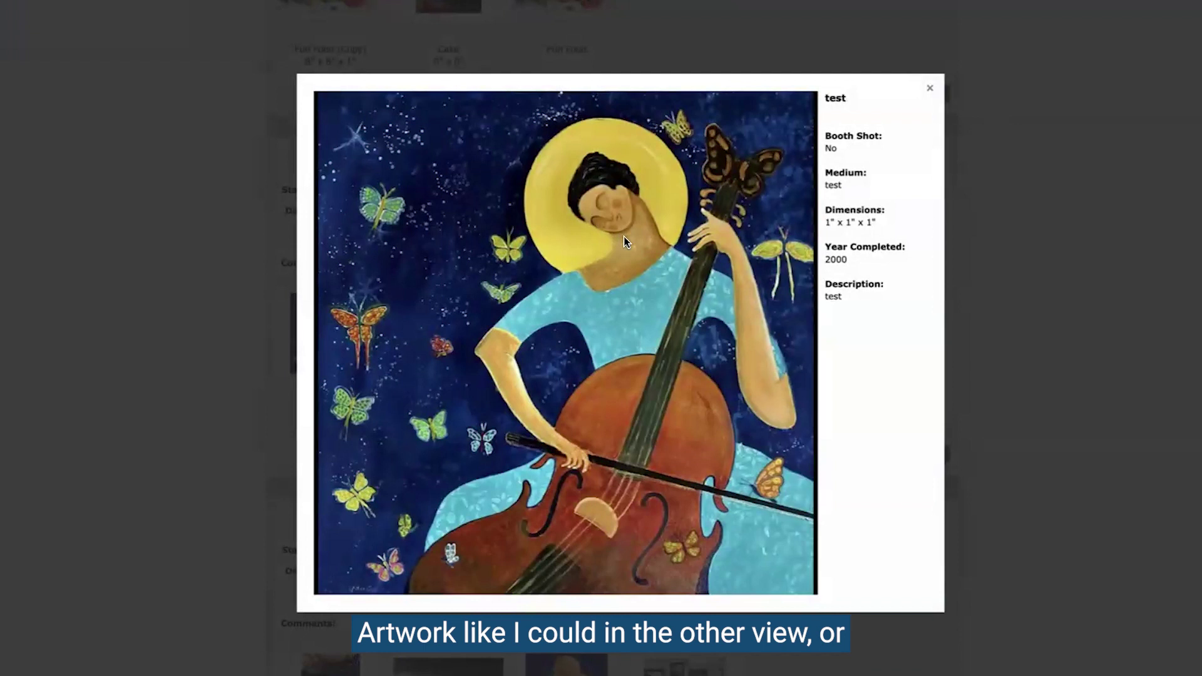
{"action": "left_click", "coordinate": [932, 91]}
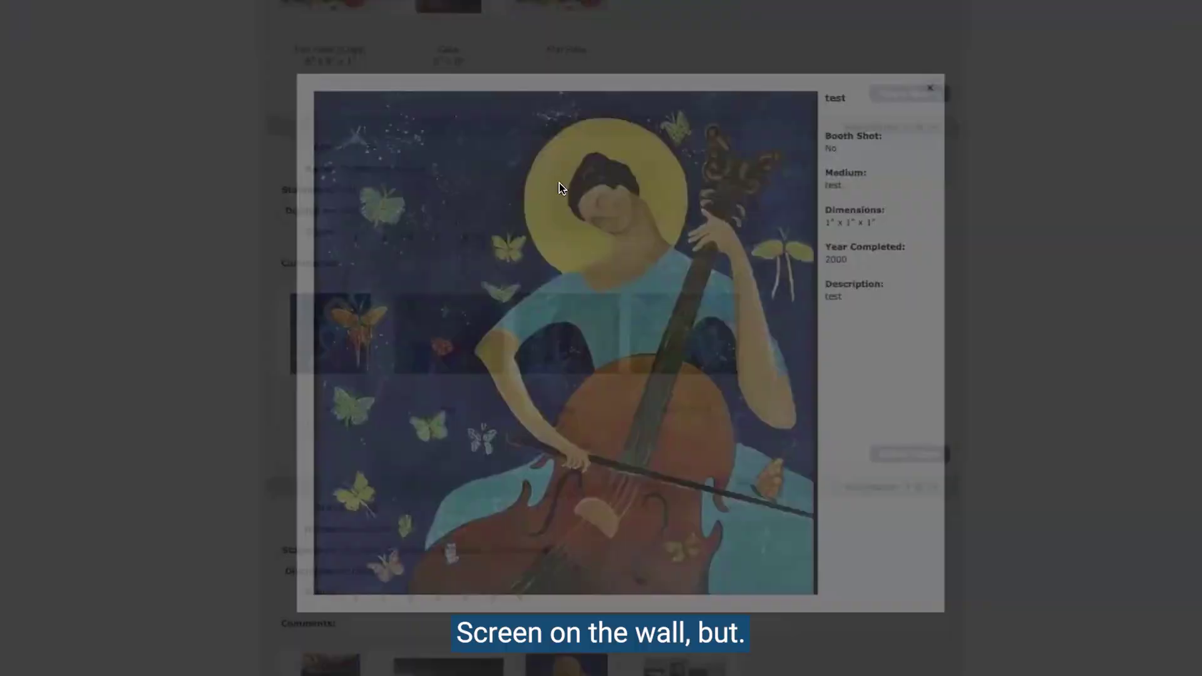
{"action": "scroll", "coordinate": [583, 363], "scroll_direction": "down", "scroll_amount": 2}
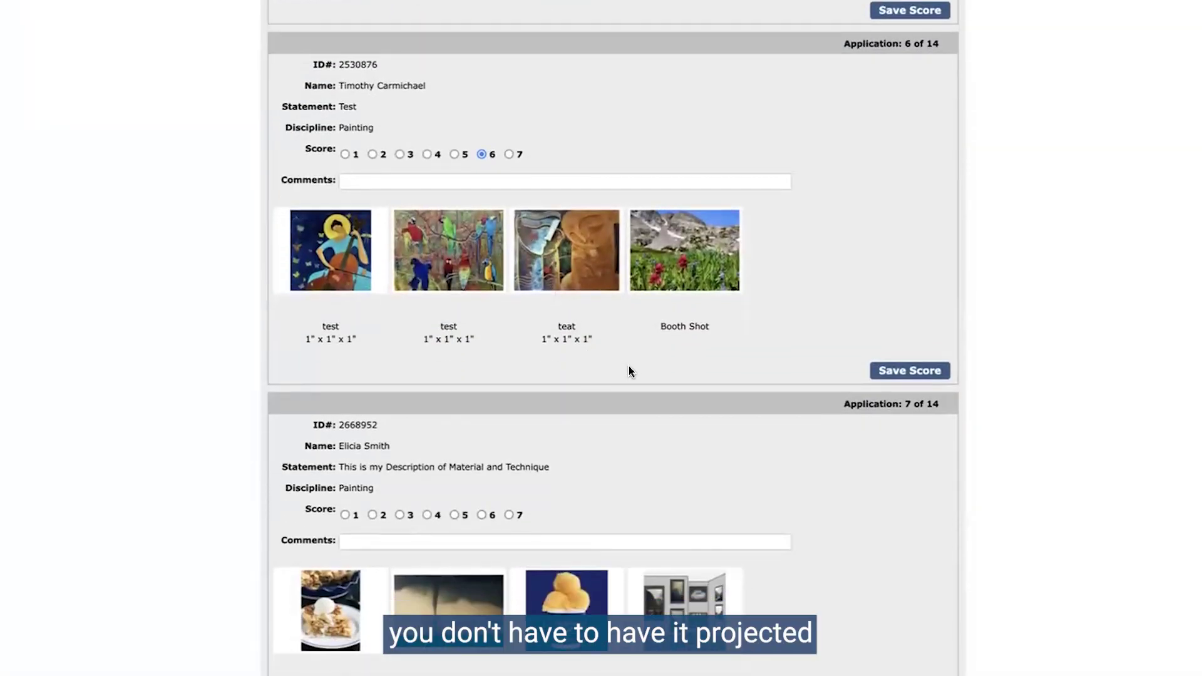
- Score application 7 as 2 and application 8 as 6
{"action": "scroll", "coordinate": [628, 371], "scroll_direction": "down", "scroll_amount": 5}
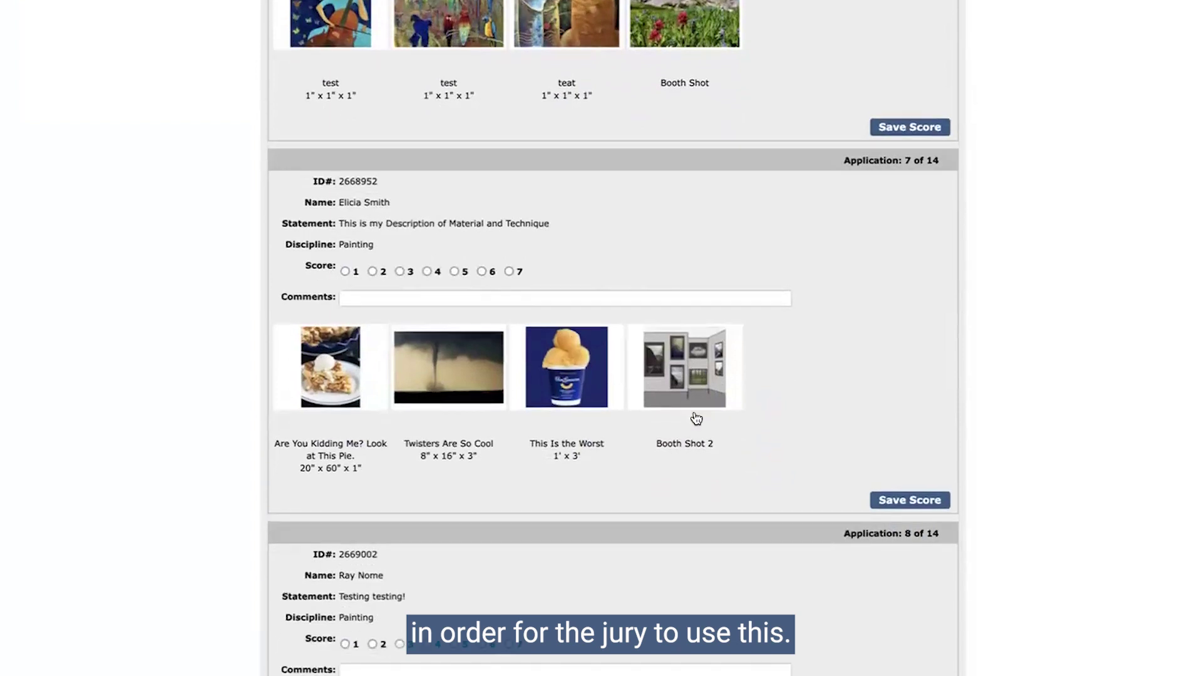
{"action": "scroll", "coordinate": [695, 416], "scroll_direction": "down", "scroll_amount": 5}
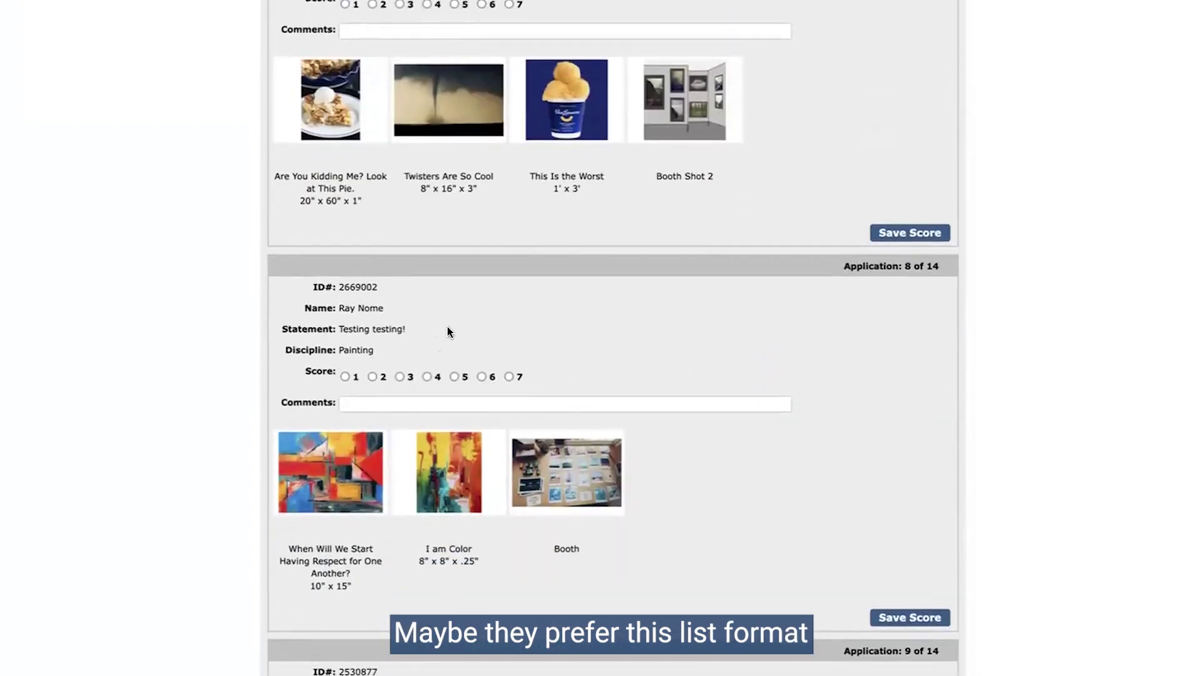
{"action": "left_click_drag", "start_coordinate": [276, 330], "coordinate": [421, 331]}
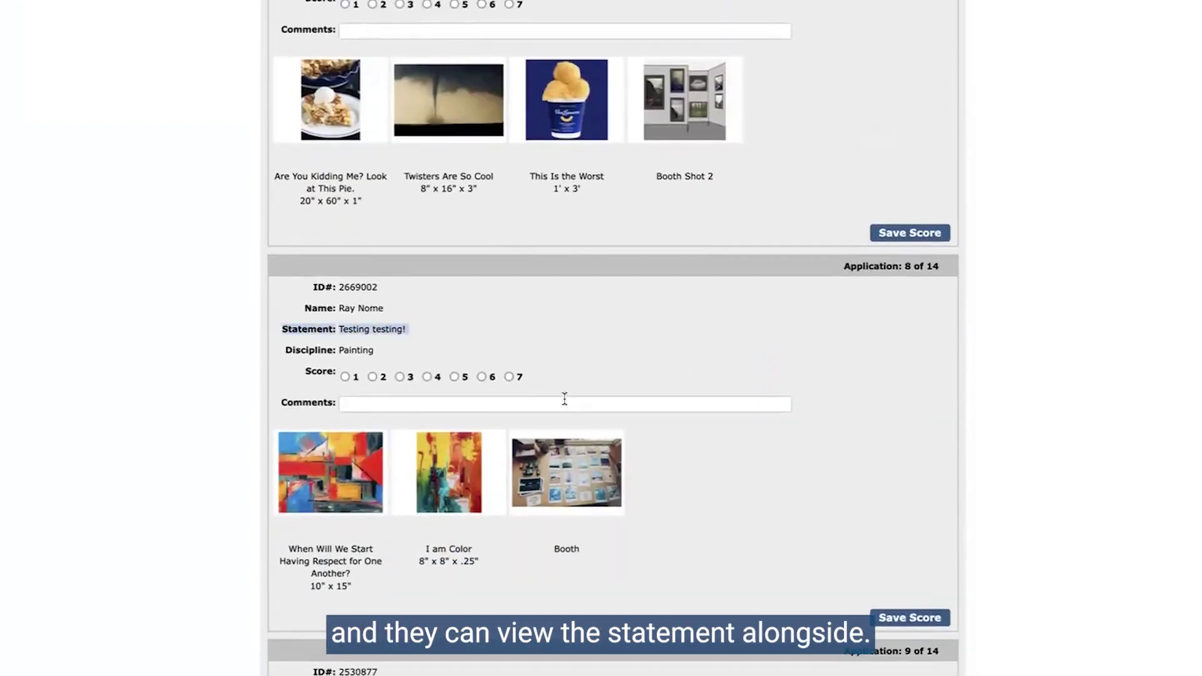
{"action": "scroll", "coordinate": [443, 349], "scroll_direction": "down", "scroll_amount": 2}
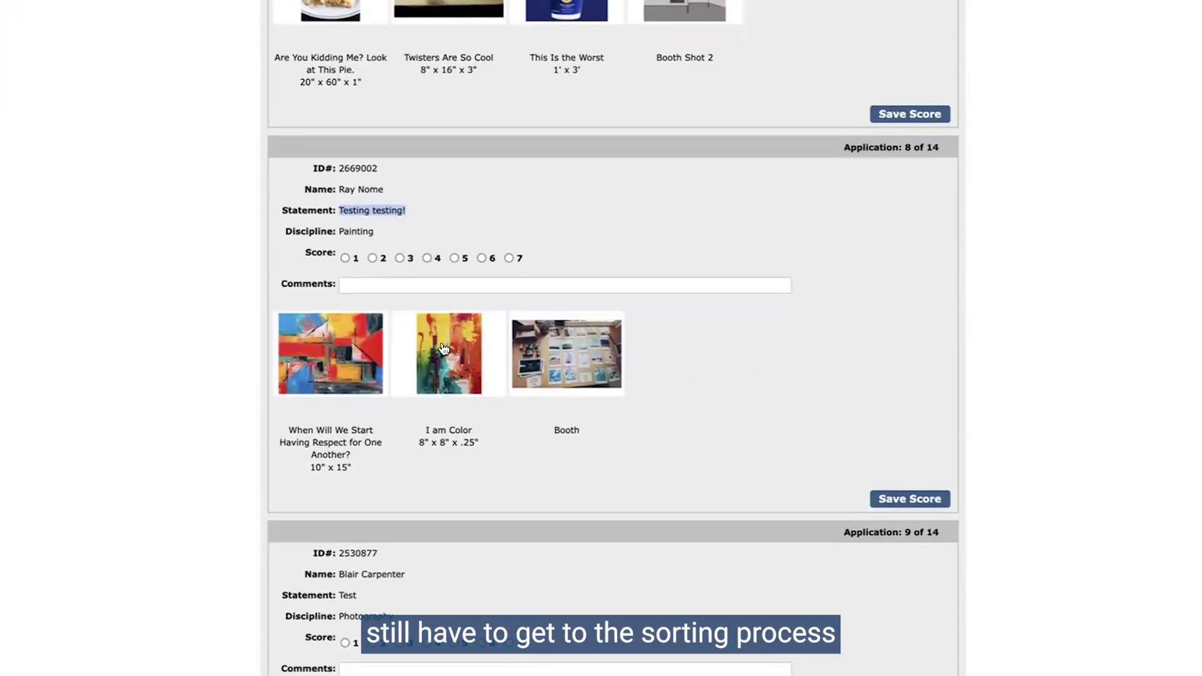
{"action": "scroll", "coordinate": [498, 332], "scroll_direction": "up", "scroll_amount": 12}
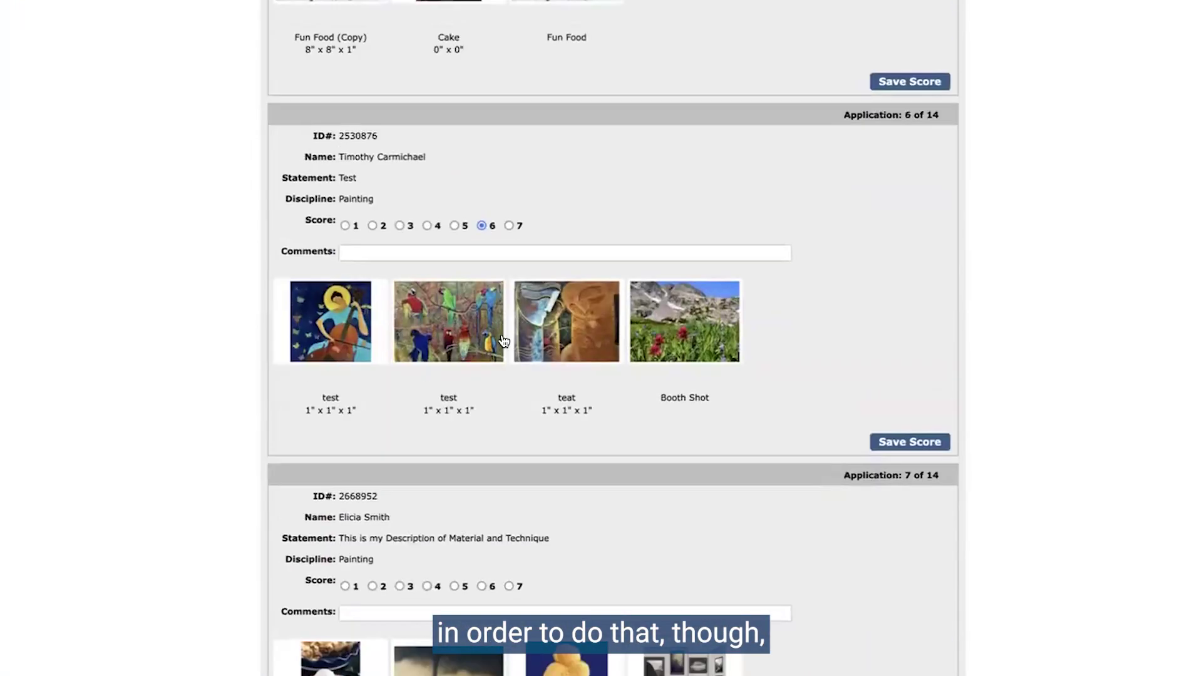
{"action": "scroll", "coordinate": [504, 341], "scroll_direction": "down", "scroll_amount": 3}
{"action": "left_click", "coordinate": [373, 408]}
{"action": "scroll", "coordinate": [480, 409], "scroll_direction": "down", "scroll_amount": 3}
{"action": "scroll", "coordinate": [477, 411], "scroll_direction": "down", "scroll_amount": 2}
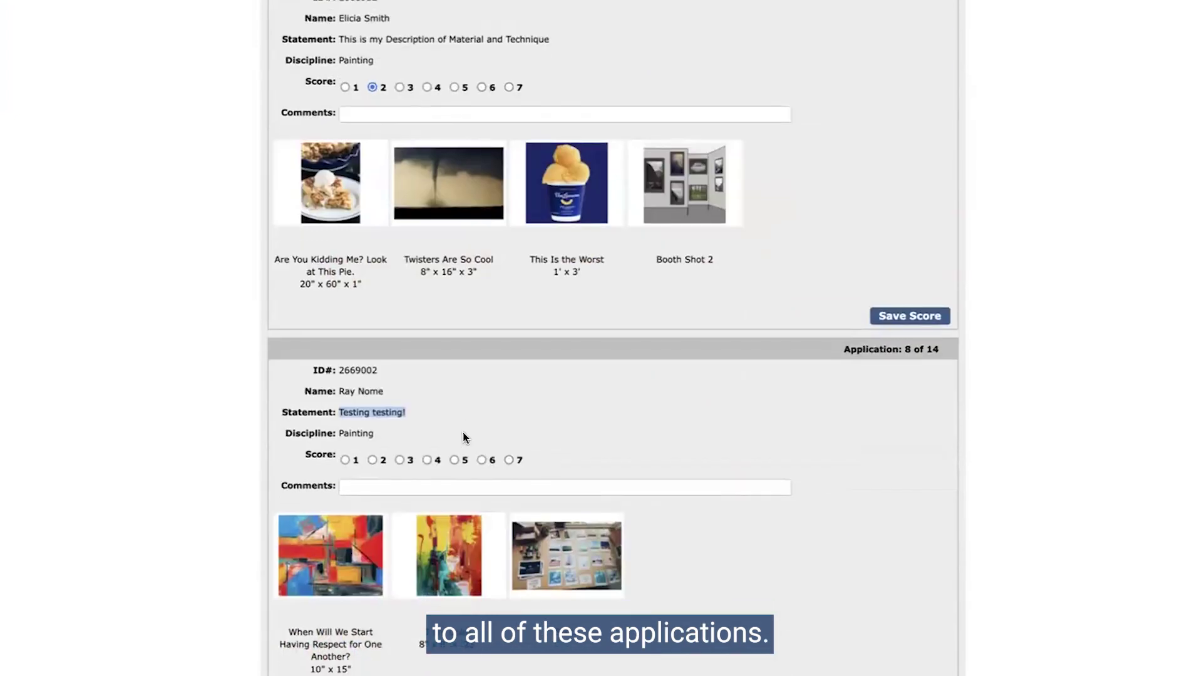
{"action": "left_click", "coordinate": [481, 461]}
- Score applications 9–12 as 4, 4, 6, 6, and application 14 as 4
{"action": "scroll", "coordinate": [484, 447], "scroll_direction": "down", "scroll_amount": 7}
{"action": "left_click", "coordinate": [427, 405]}
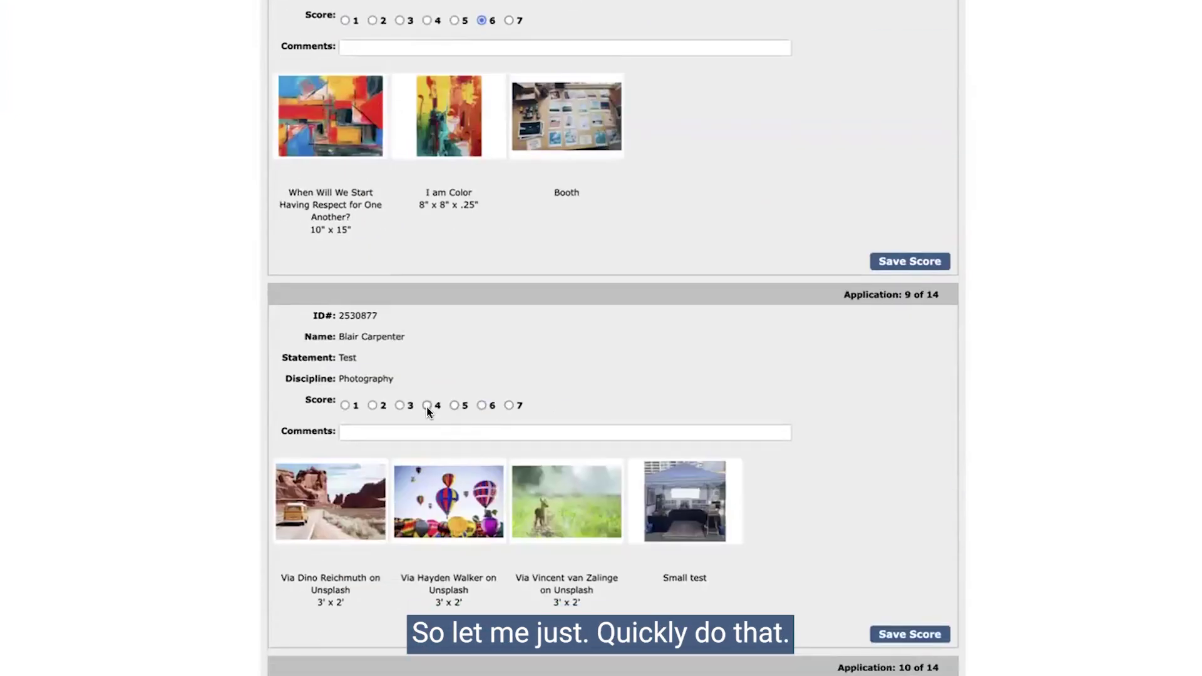
{"action": "scroll", "coordinate": [468, 399], "scroll_direction": "down", "scroll_amount": 5}
{"action": "left_click", "coordinate": [427, 470]}
{"action": "scroll", "coordinate": [616, 432], "scroll_direction": "down", "scroll_amount": 5}
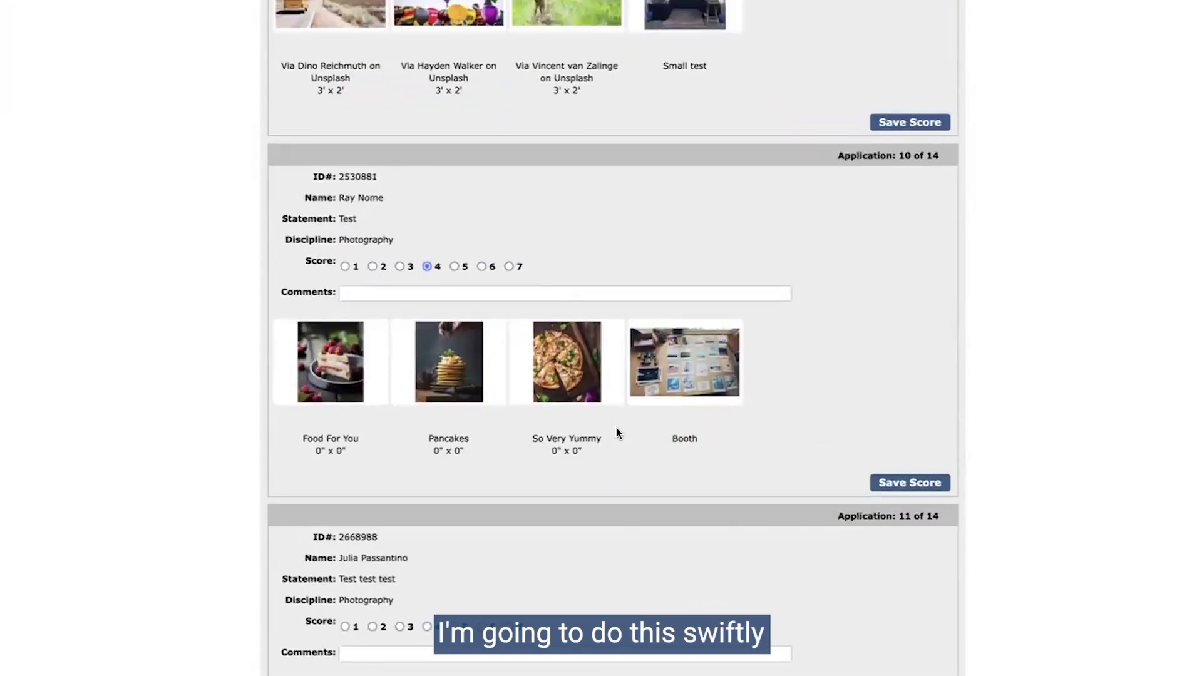
{"action": "left_click", "coordinate": [481, 507]}
{"action": "scroll", "coordinate": [550, 471], "scroll_direction": "down", "scroll_amount": 5}
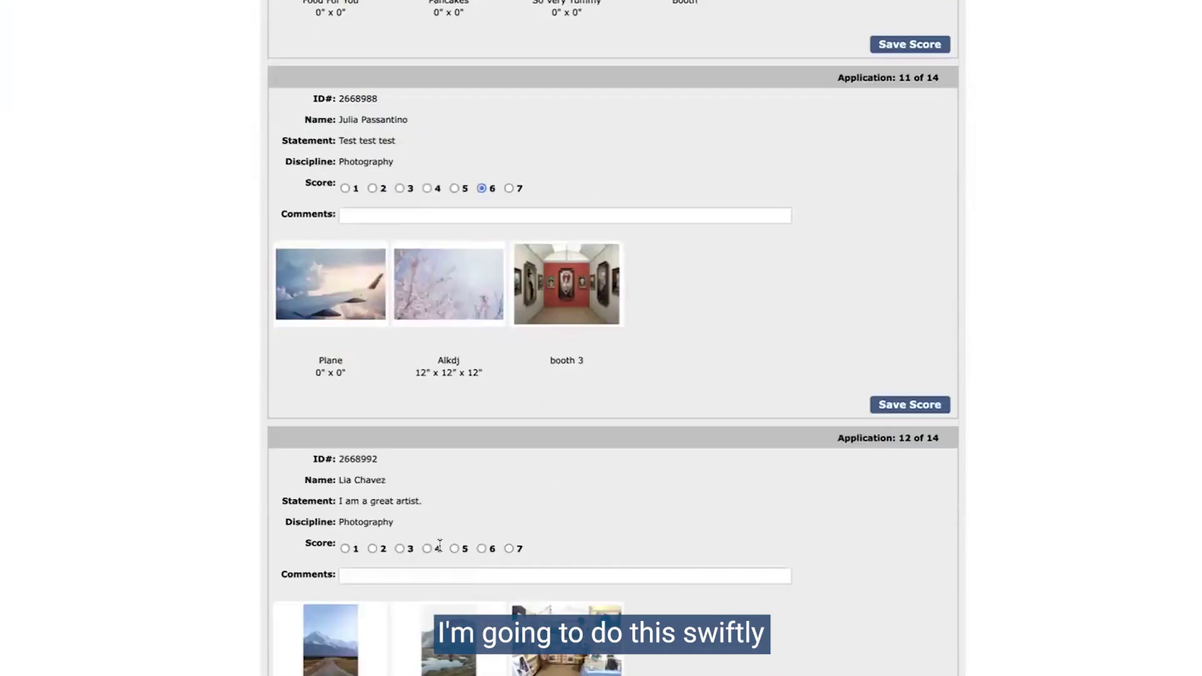
{"action": "left_click", "coordinate": [482, 548]}
{"action": "scroll", "coordinate": [509, 505], "scroll_direction": "down", "scroll_amount": 6}
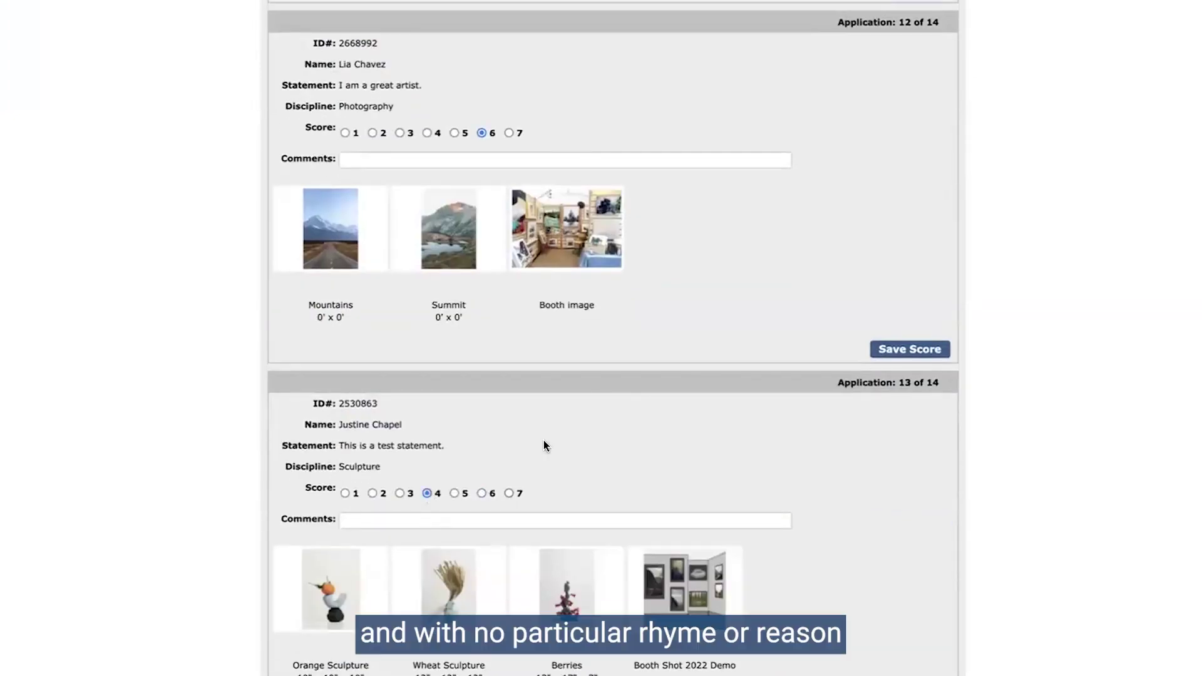
{"action": "scroll", "coordinate": [543, 441], "scroll_direction": "down", "scroll_amount": 6}
{"action": "left_click", "coordinate": [427, 448]}
{"action": "scroll", "coordinate": [543, 451], "scroll_direction": "down", "scroll_amount": 2}
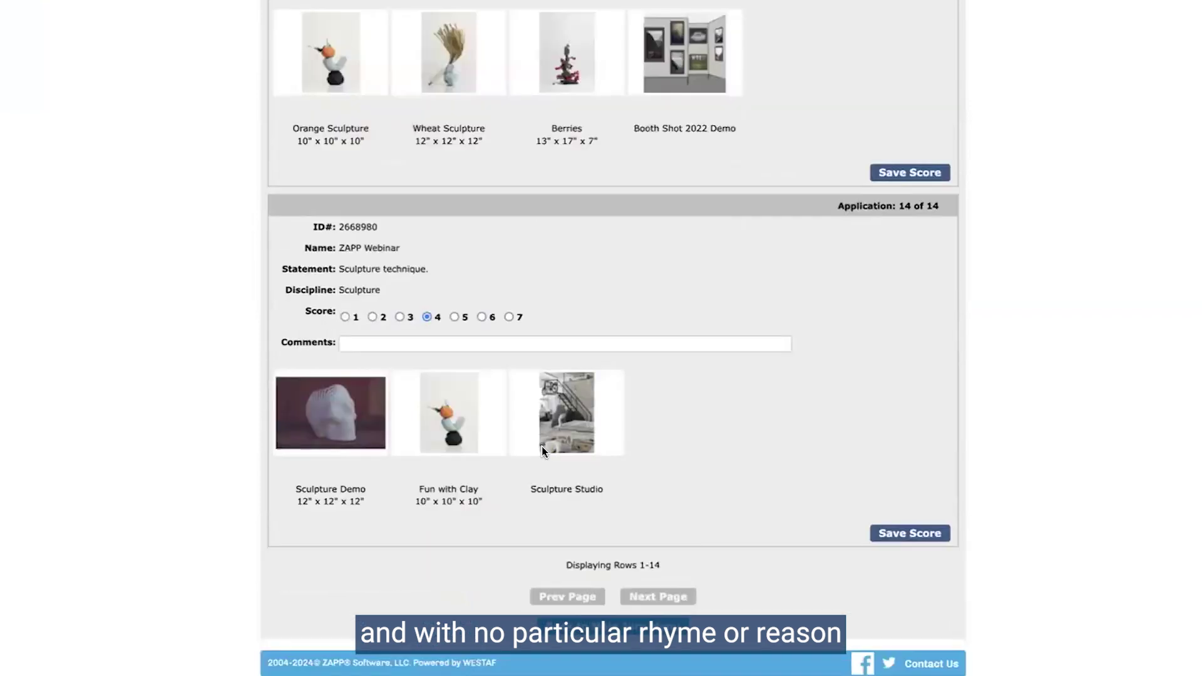
- Change the last application's score to 1
{"action": "left_click", "coordinate": [345, 317]}
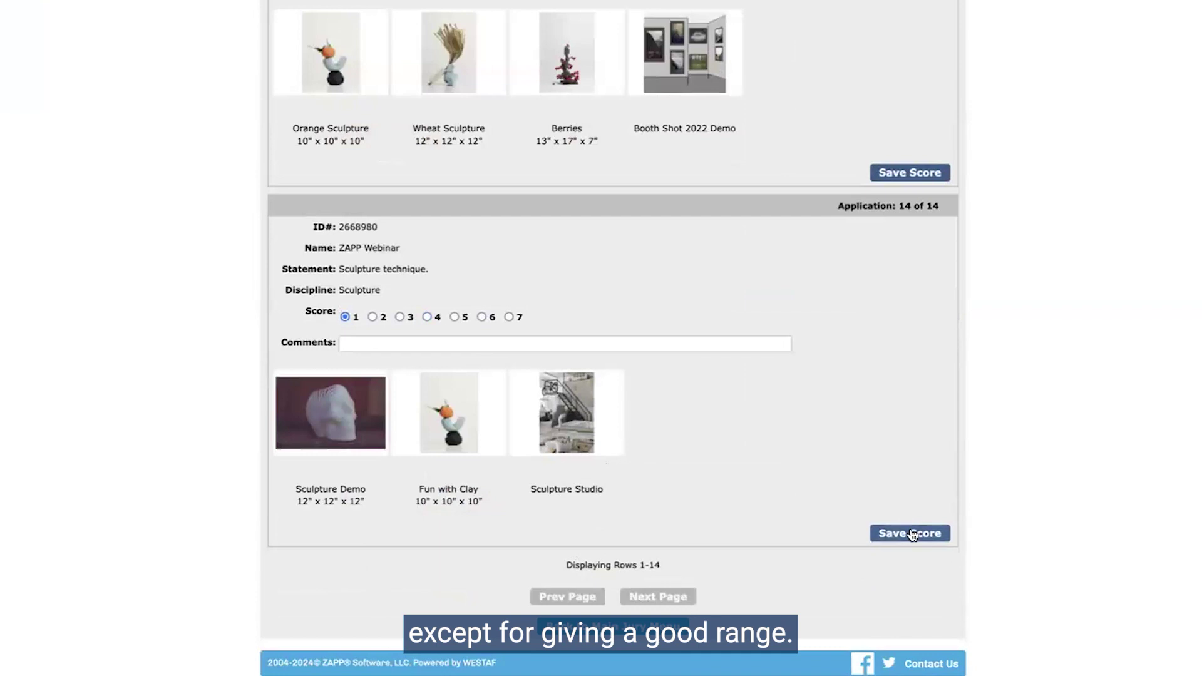
{"action": "scroll", "coordinate": [892, 238], "scroll_direction": "up", "scroll_amount": 7}
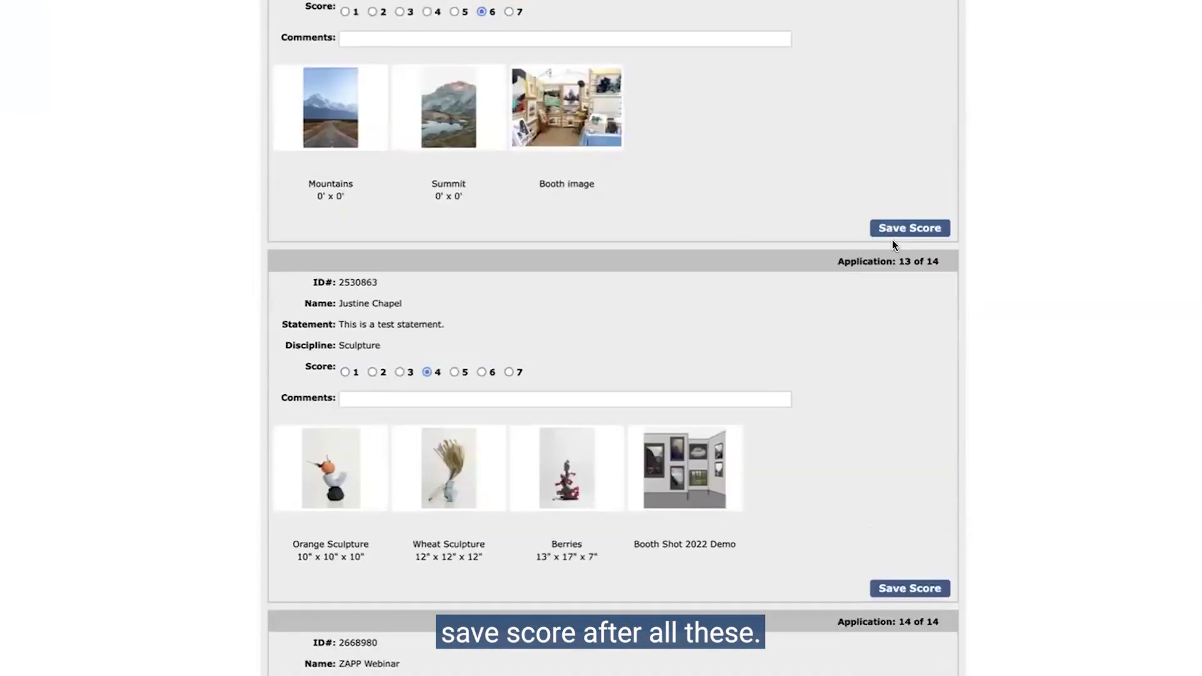
{"action": "scroll", "coordinate": [897, 234], "scroll_direction": "up", "scroll_amount": 13}
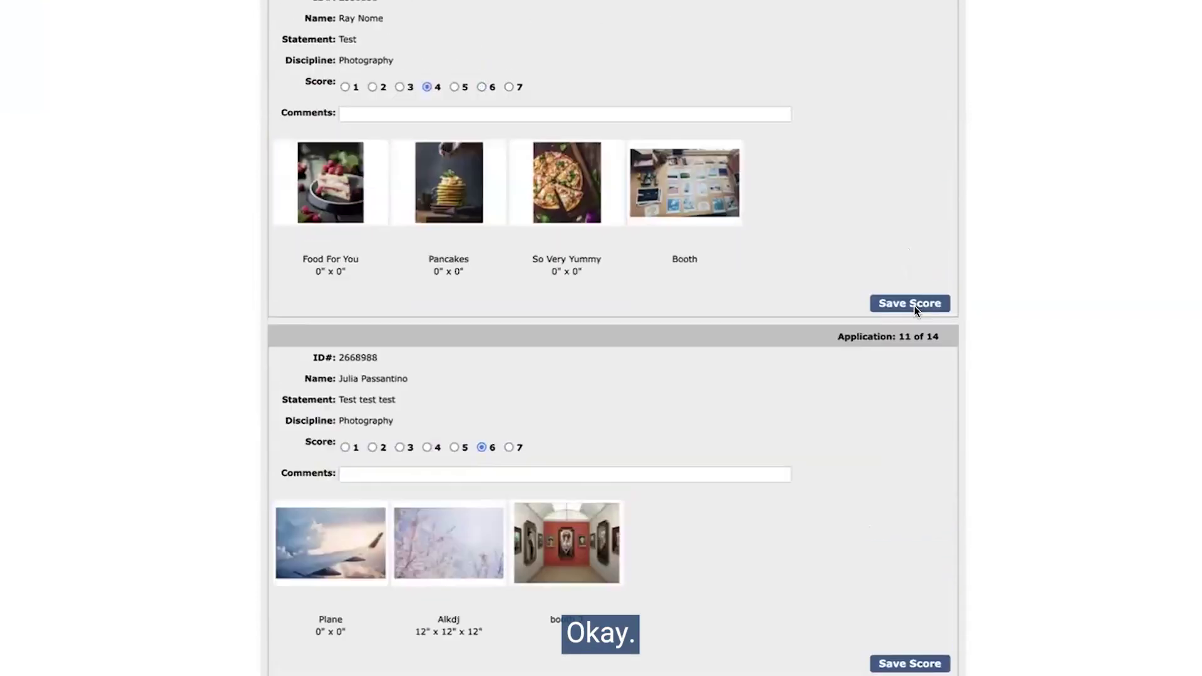
- Save the scores for applications 10, 11, 12, 13 and 14
{"action": "left_click", "coordinate": [911, 292]}
{"action": "scroll", "coordinate": [902, 554], "scroll_direction": "down", "scroll_amount": 5}
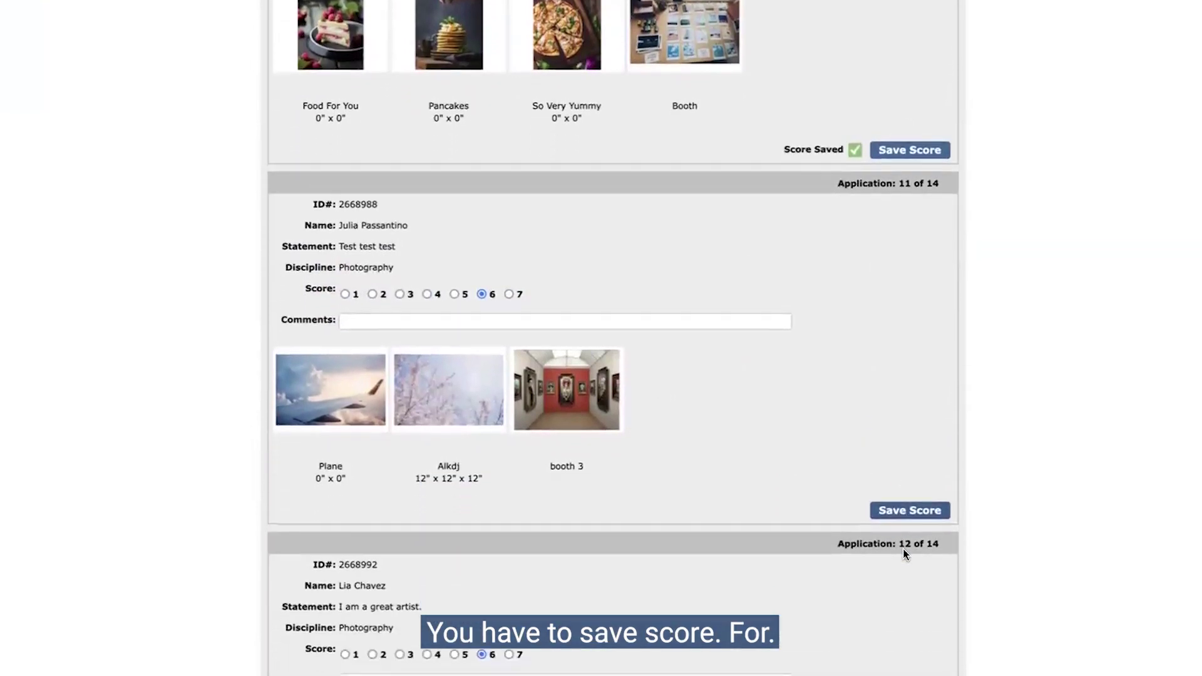
{"action": "left_click", "coordinate": [910, 362]}
{"action": "scroll", "coordinate": [885, 550], "scroll_direction": "down", "scroll_amount": 5}
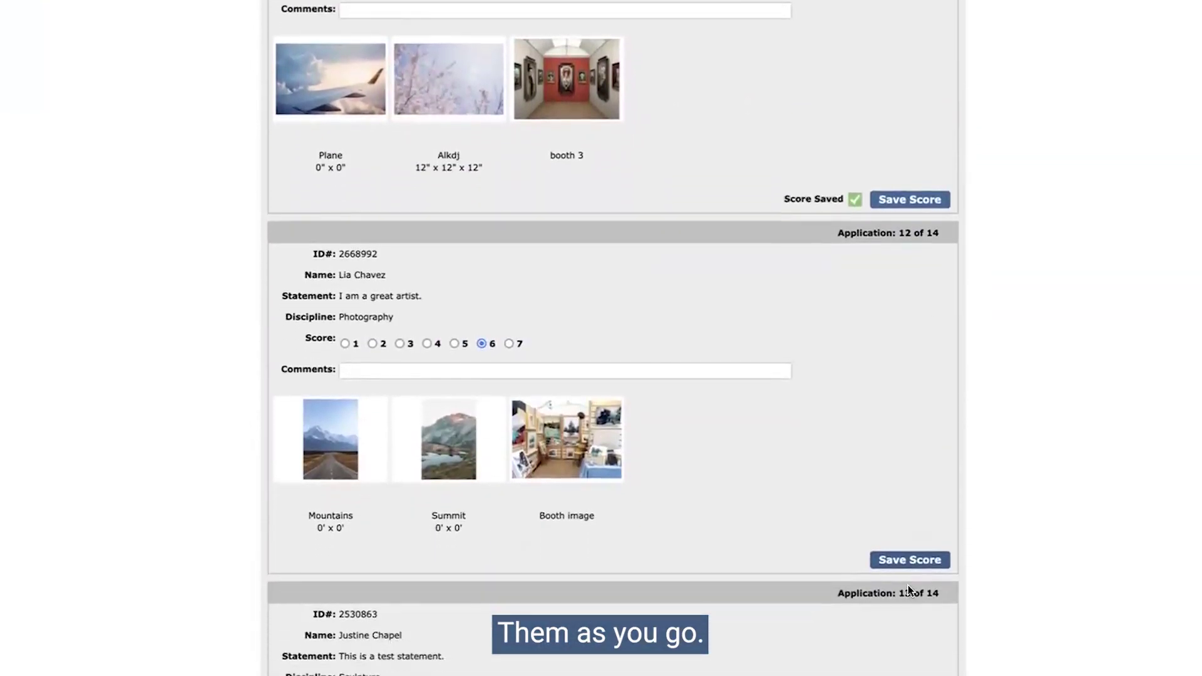
{"action": "scroll", "coordinate": [914, 401], "scroll_direction": "down", "scroll_amount": 1}
{"action": "left_click", "coordinate": [911, 330]}
{"action": "scroll", "coordinate": [893, 532], "scroll_direction": "down", "scroll_amount": 3}
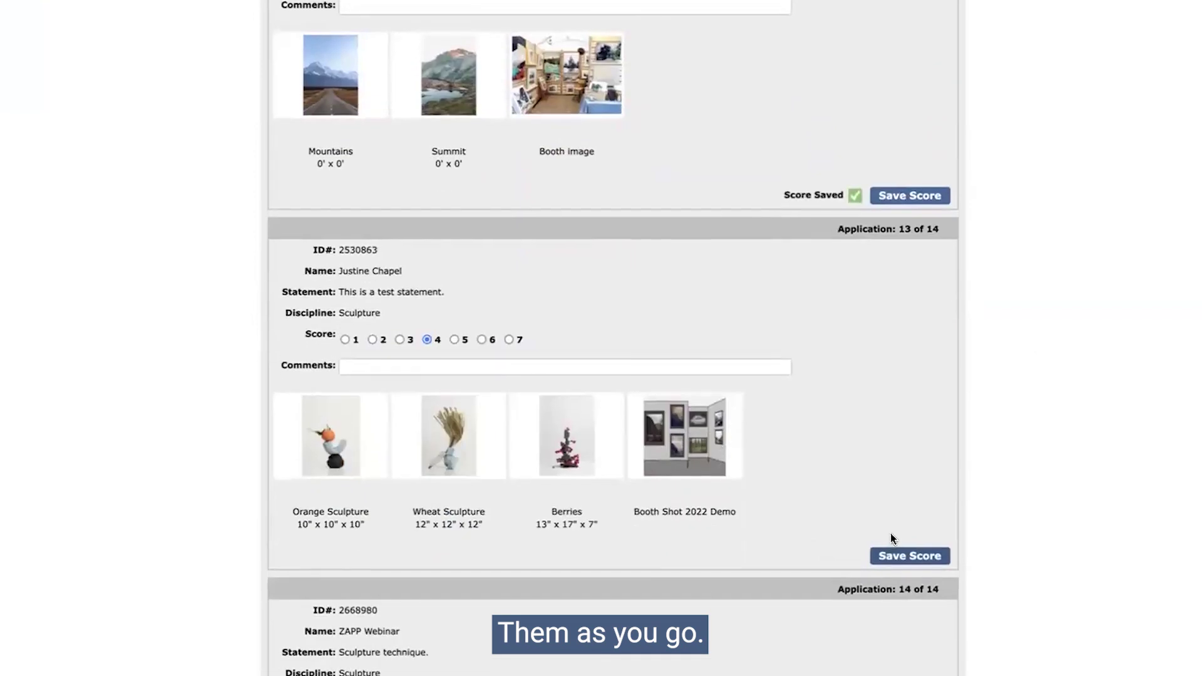
{"action": "scroll", "coordinate": [902, 402], "scroll_direction": "down", "scroll_amount": 3}
{"action": "left_click", "coordinate": [905, 326]}
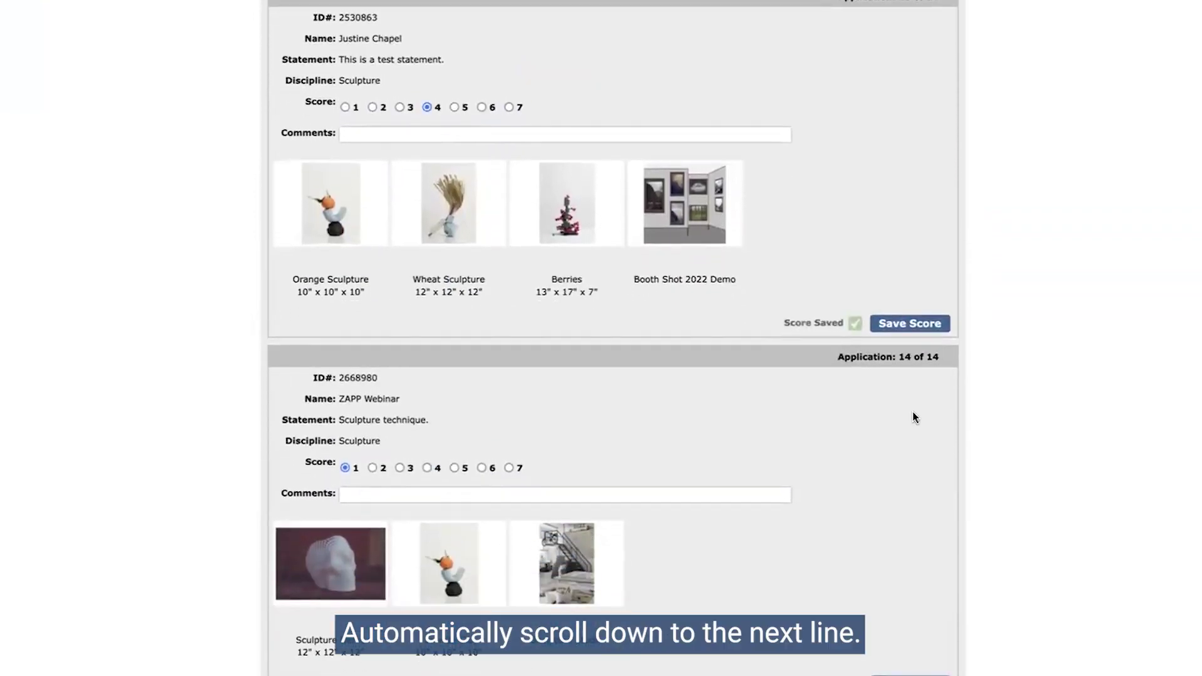
{"action": "scroll", "coordinate": [902, 501], "scroll_direction": "down", "scroll_amount": 3}
{"action": "left_click", "coordinate": [900, 536]}
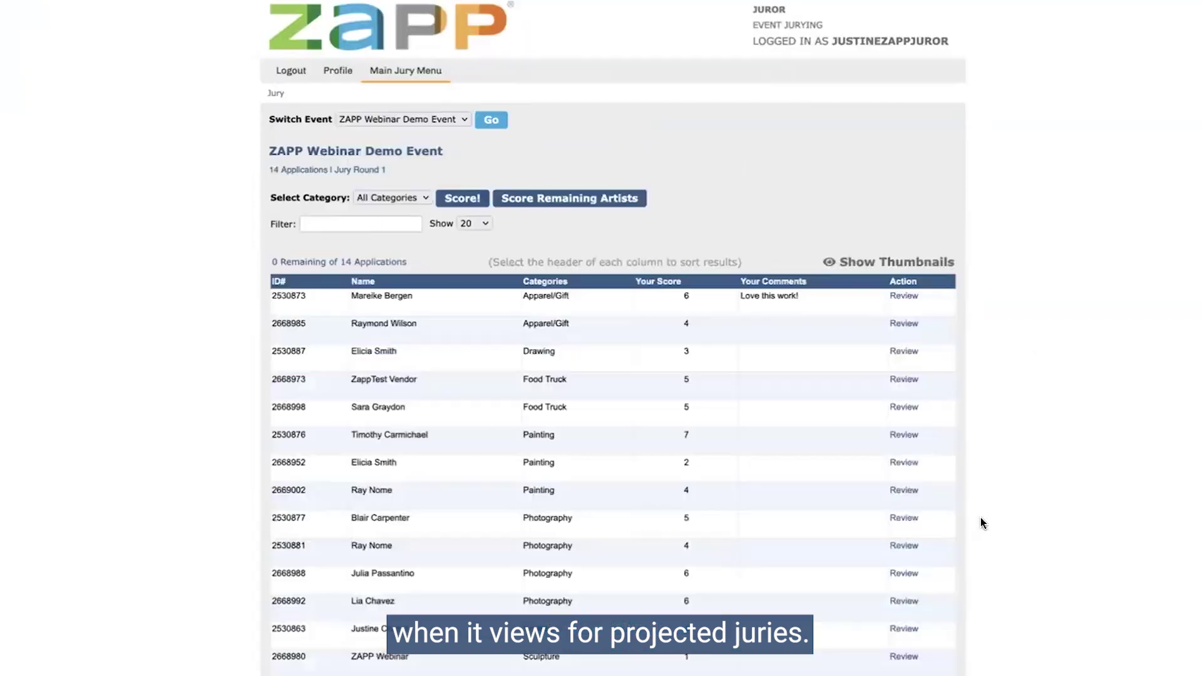
{"action": "scroll", "coordinate": [980, 516], "scroll_direction": "down", "scroll_amount": 2}
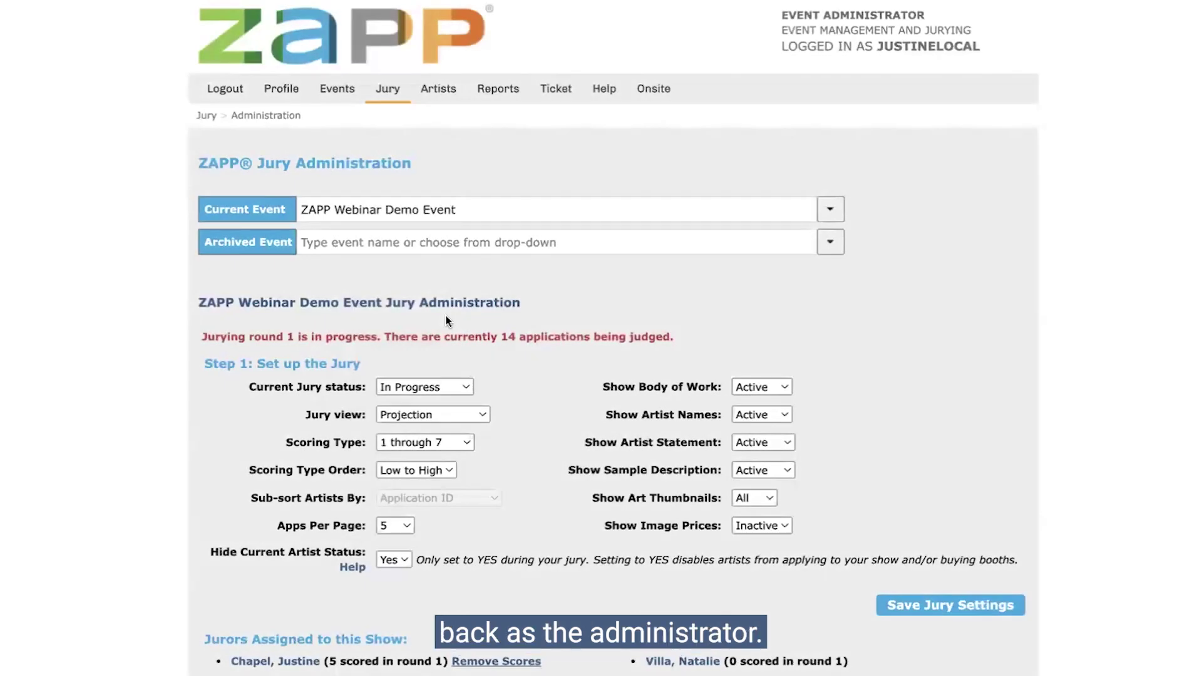
{"action": "scroll", "coordinate": [464, 381], "scroll_direction": "down", "scroll_amount": 6}
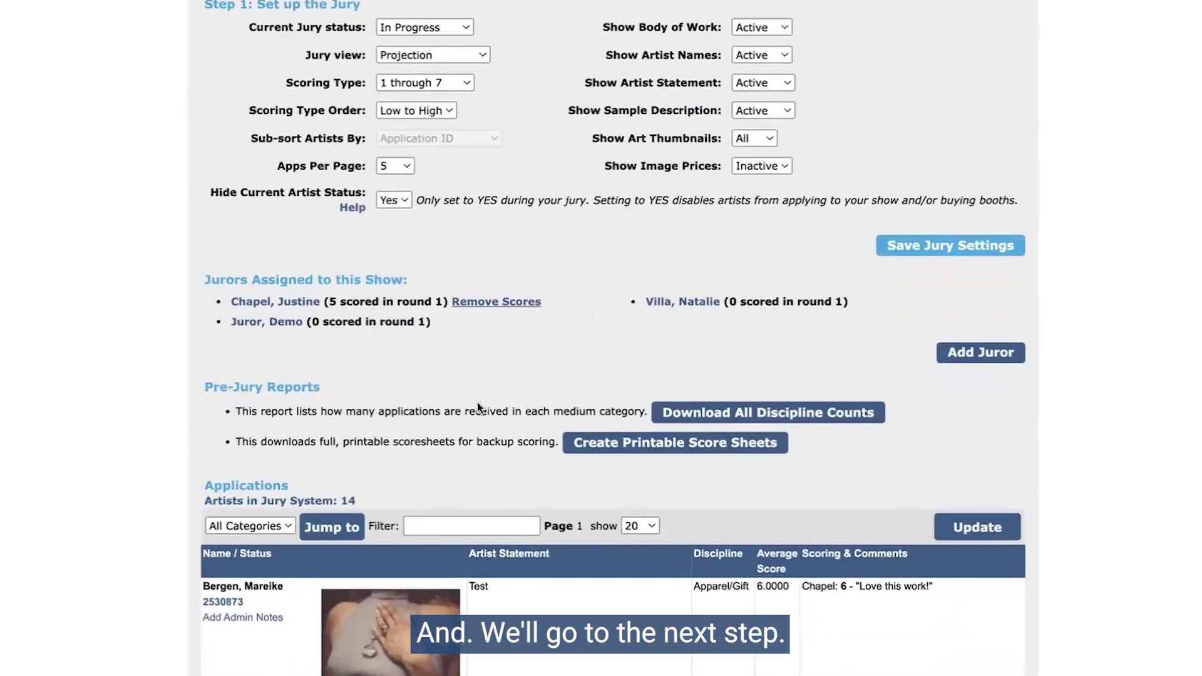
{"action": "scroll", "coordinate": [477, 402], "scroll_direction": "down", "scroll_amount": 5}
{"action": "scroll", "coordinate": [887, 345], "scroll_direction": "down", "scroll_amount": 20}
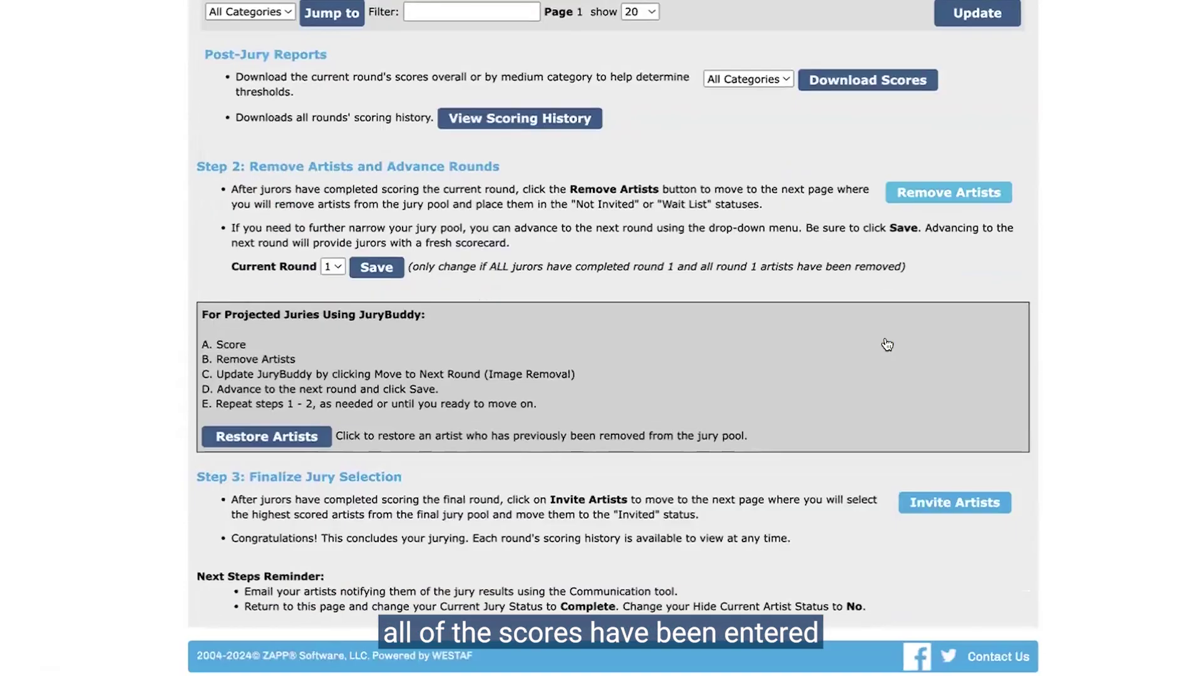
{"action": "scroll", "coordinate": [880, 328], "scroll_direction": "up", "scroll_amount": 8}
{"action": "scroll", "coordinate": [710, 333], "scroll_direction": "up", "scroll_amount": 15}
{"action": "scroll", "coordinate": [725, 251], "scroll_direction": "up", "scroll_amount": 10}
{"action": "scroll", "coordinate": [714, 279], "scroll_direction": "up", "scroll_amount": 2}
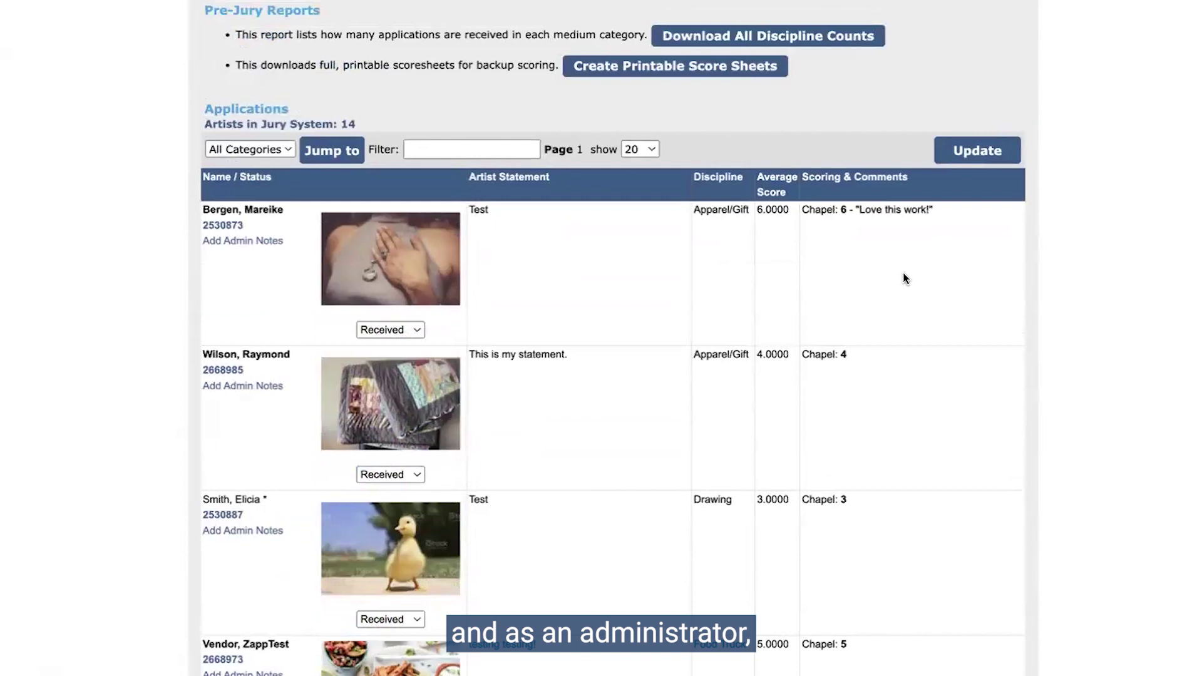
{"action": "scroll", "coordinate": [876, 262], "scroll_direction": "up", "scroll_amount": 1}
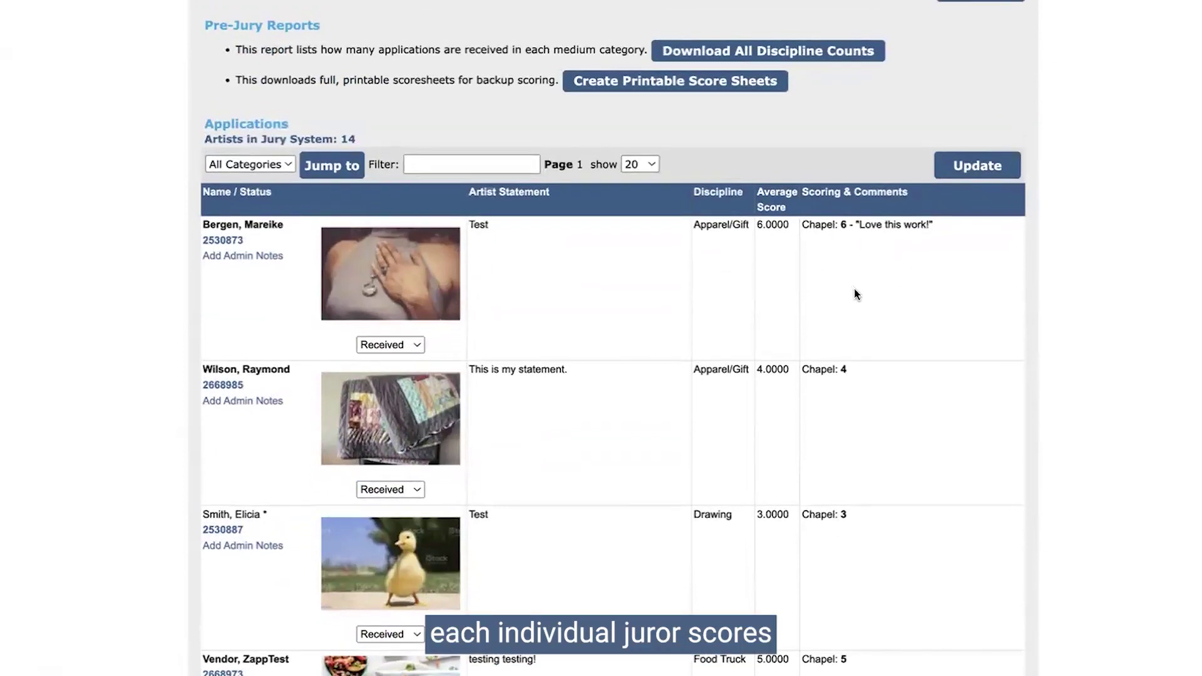
{"action": "scroll", "coordinate": [904, 499], "scroll_direction": "up", "scroll_amount": 3}
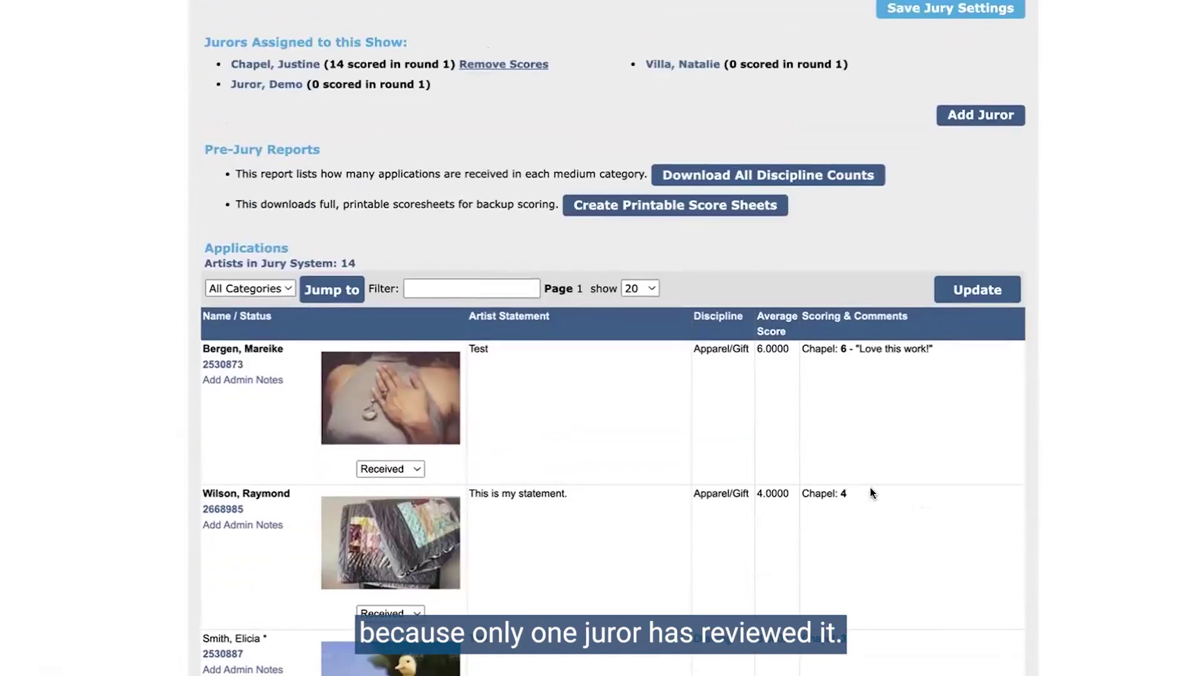
{"action": "triple_click", "coordinate": [877, 351]}
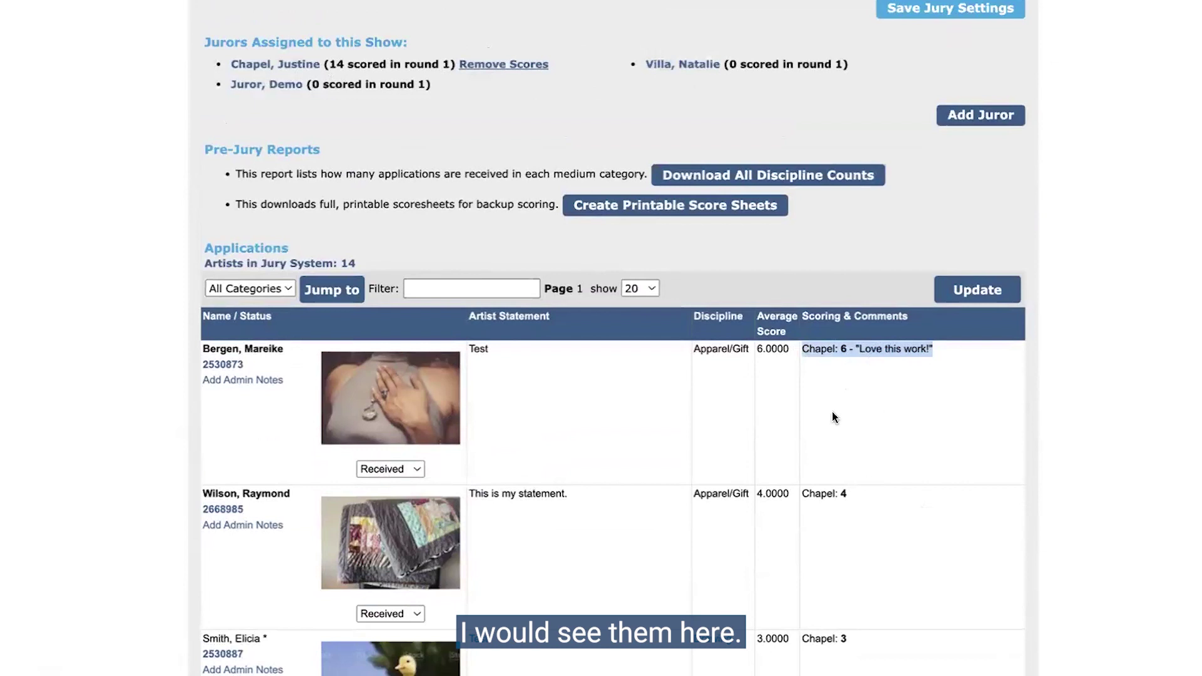
{"action": "scroll", "coordinate": [804, 422], "scroll_direction": "down", "scroll_amount": 1}
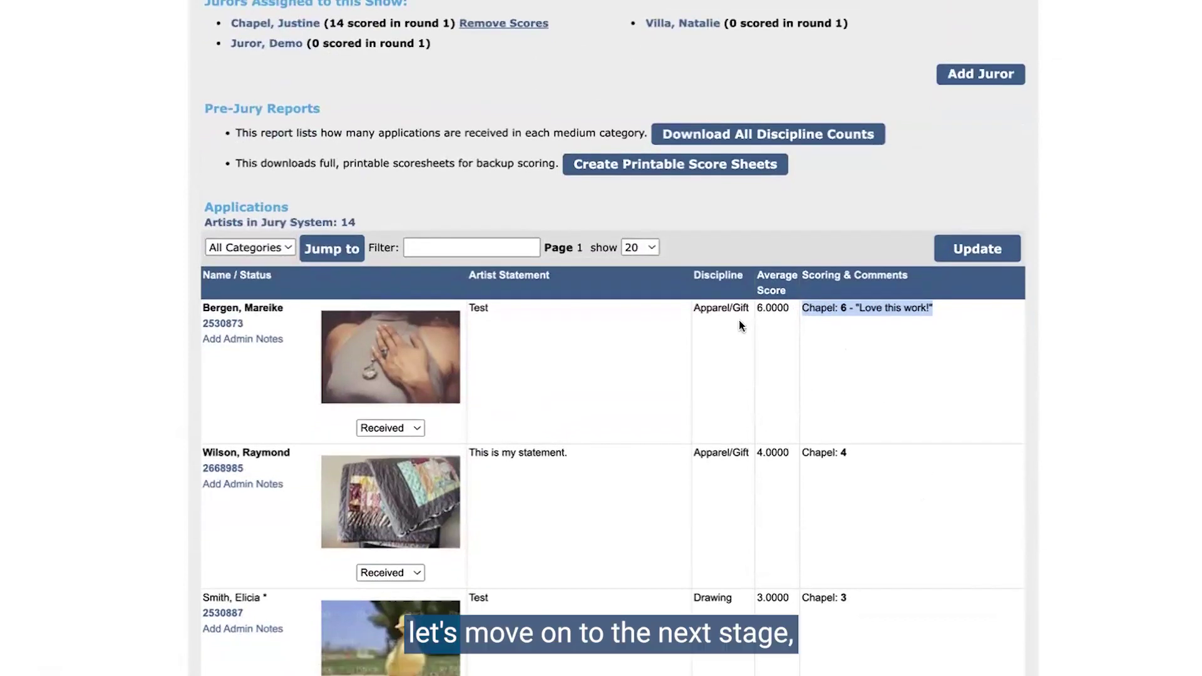
{"action": "scroll", "coordinate": [667, 367], "scroll_direction": "down", "scroll_amount": 1}
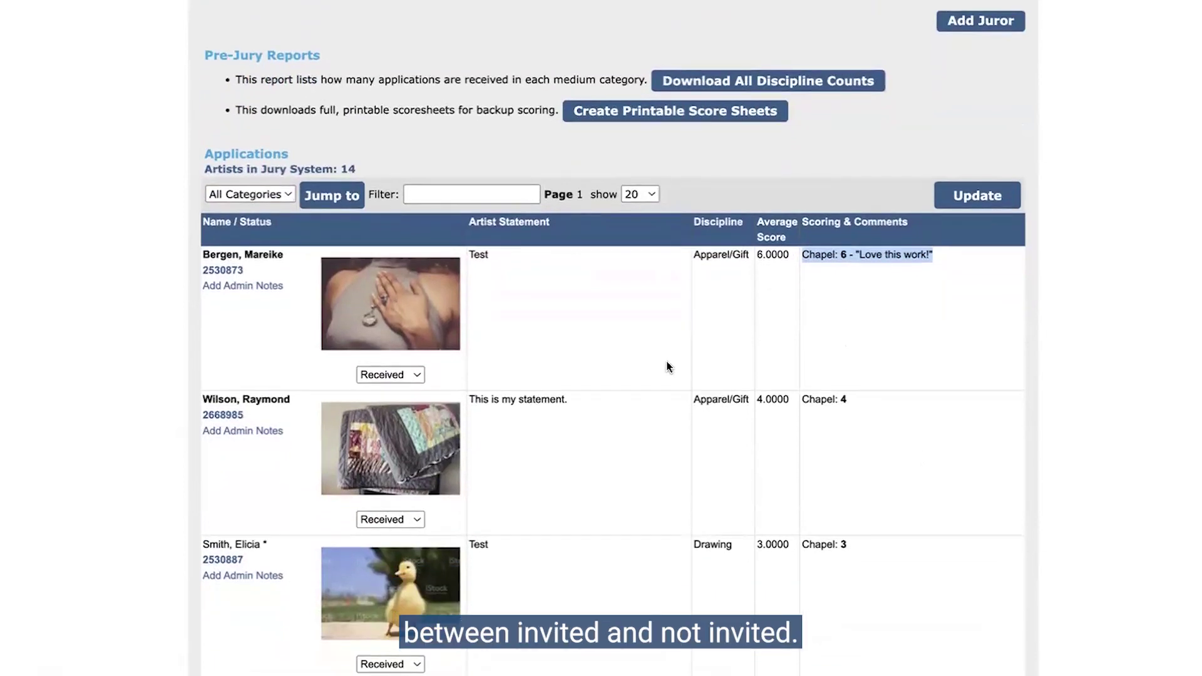
{"action": "scroll", "coordinate": [559, 384], "scroll_direction": "down", "scroll_amount": 8}
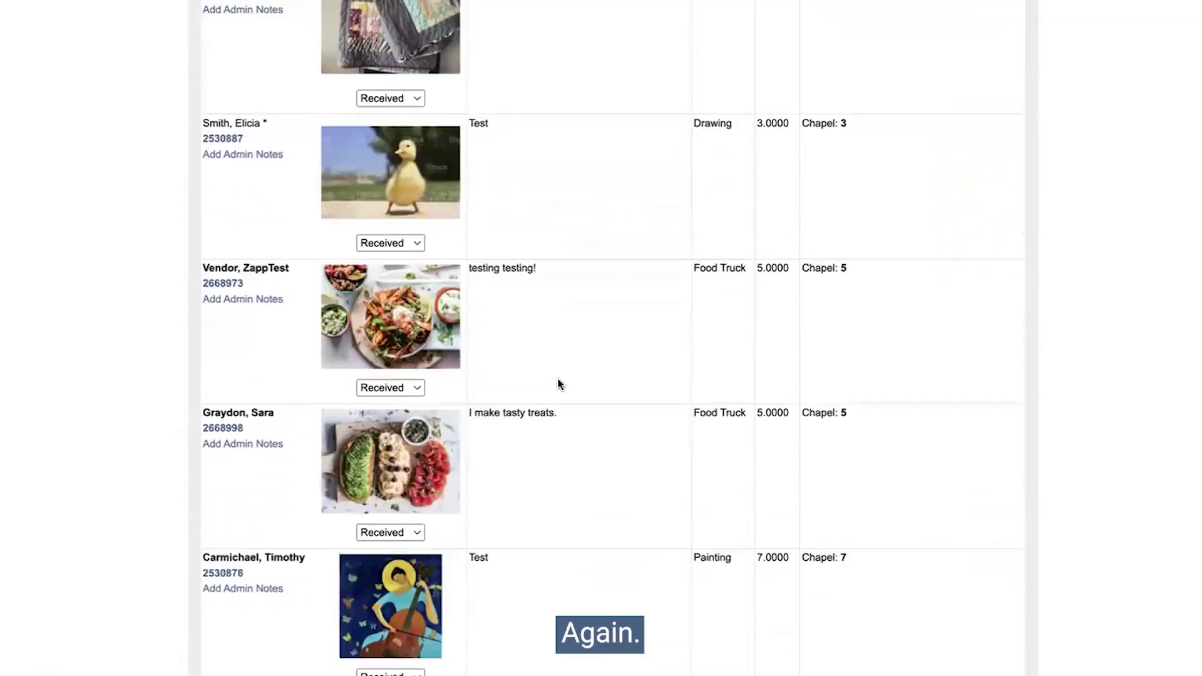
{"action": "scroll", "coordinate": [559, 383], "scroll_direction": "down", "scroll_amount": 20}
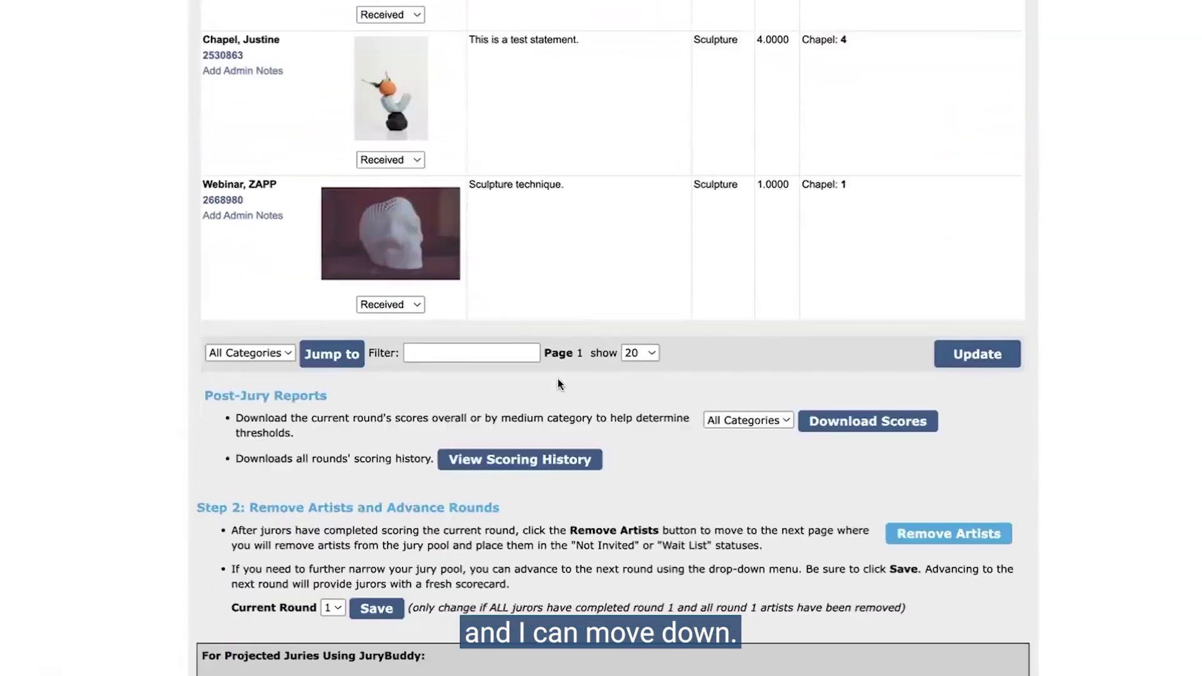
{"action": "scroll", "coordinate": [559, 384], "scroll_direction": "down", "scroll_amount": 6}
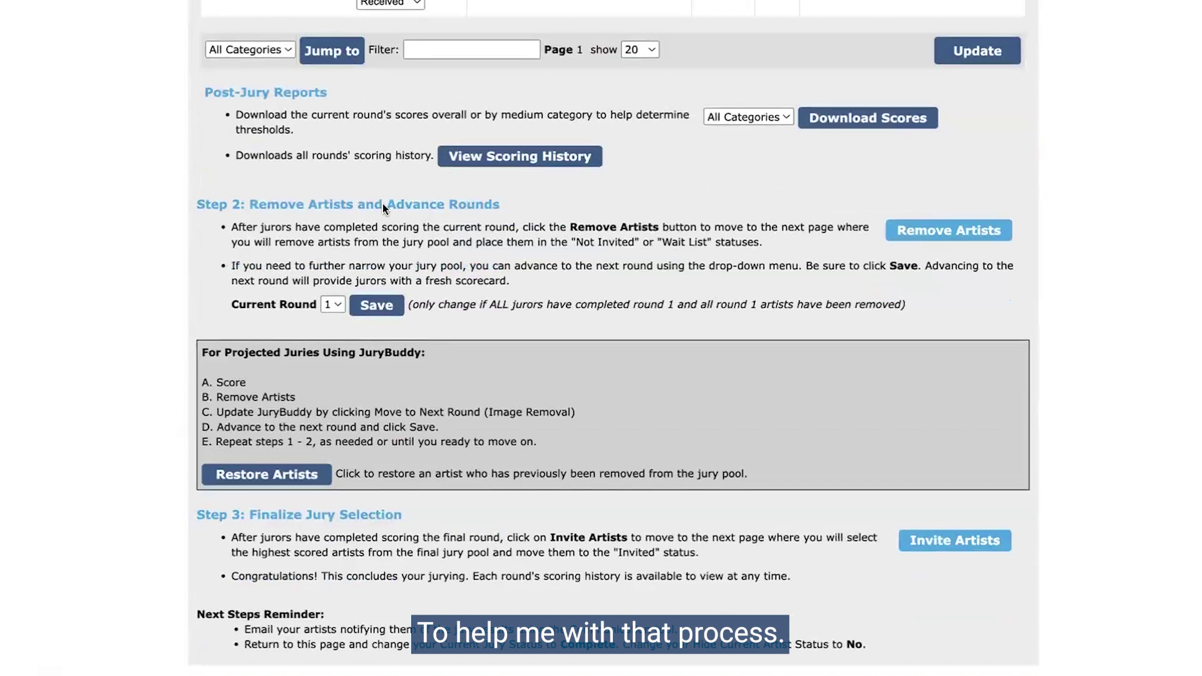
{"action": "left_click_drag", "start_coordinate": [201, 88], "coordinate": [340, 86]}
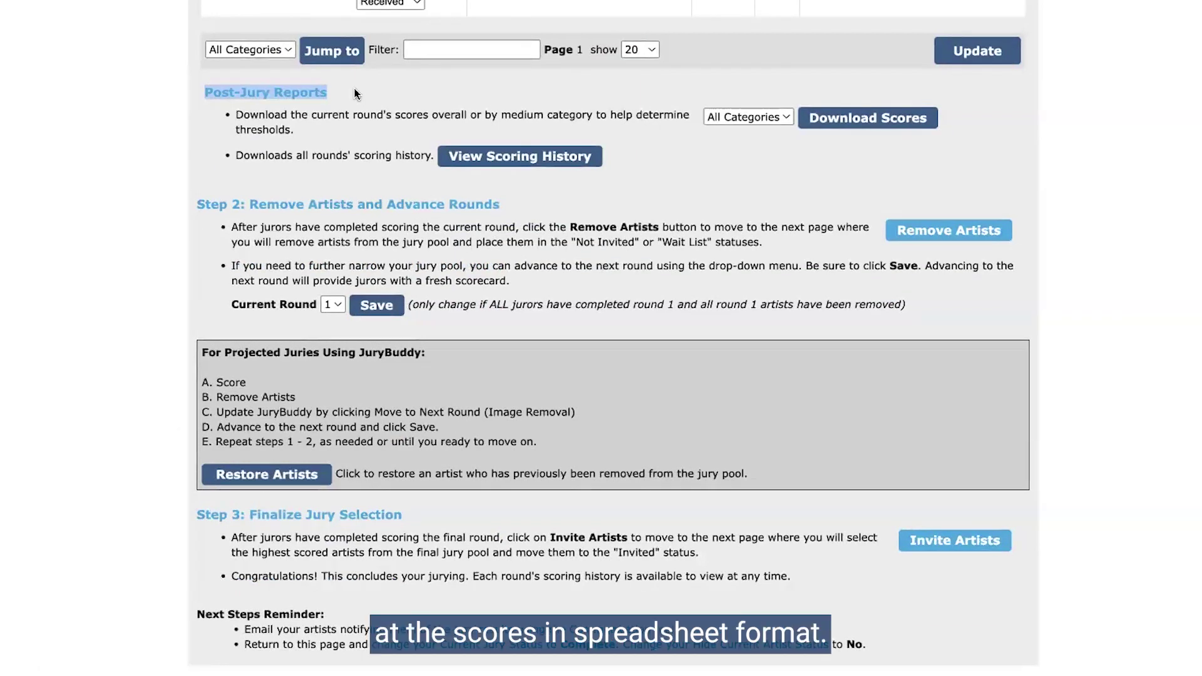
{"action": "left_click", "coordinate": [743, 118]}
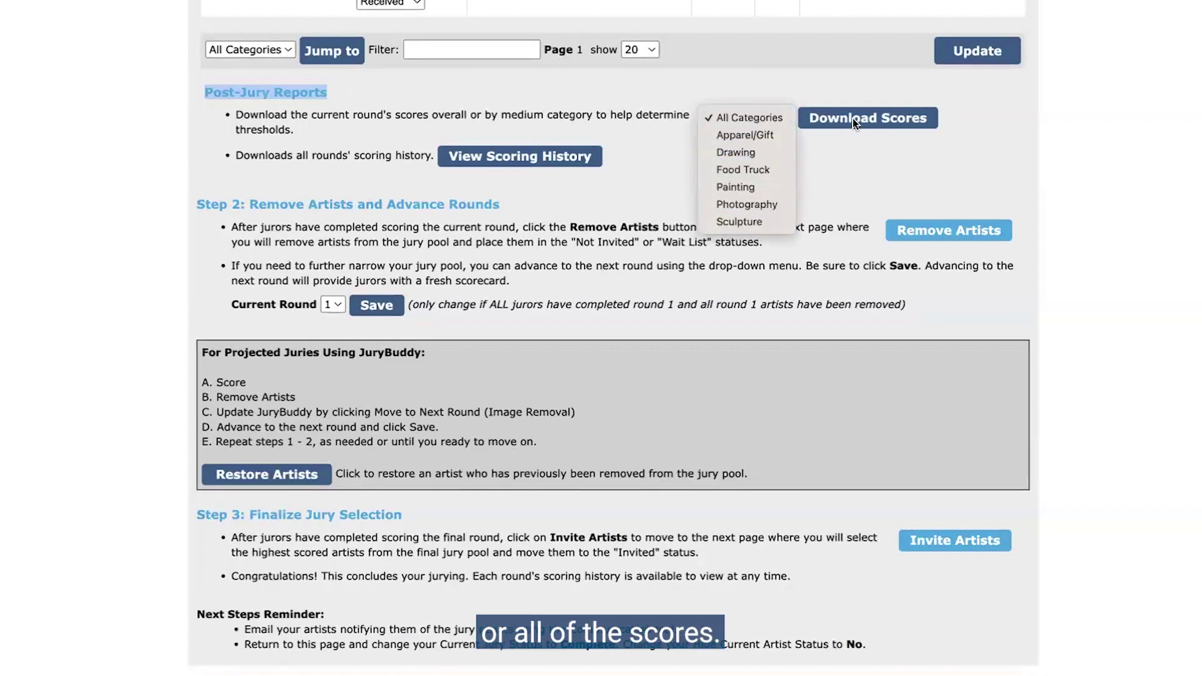
{"action": "left_click", "coordinate": [211, 161]}
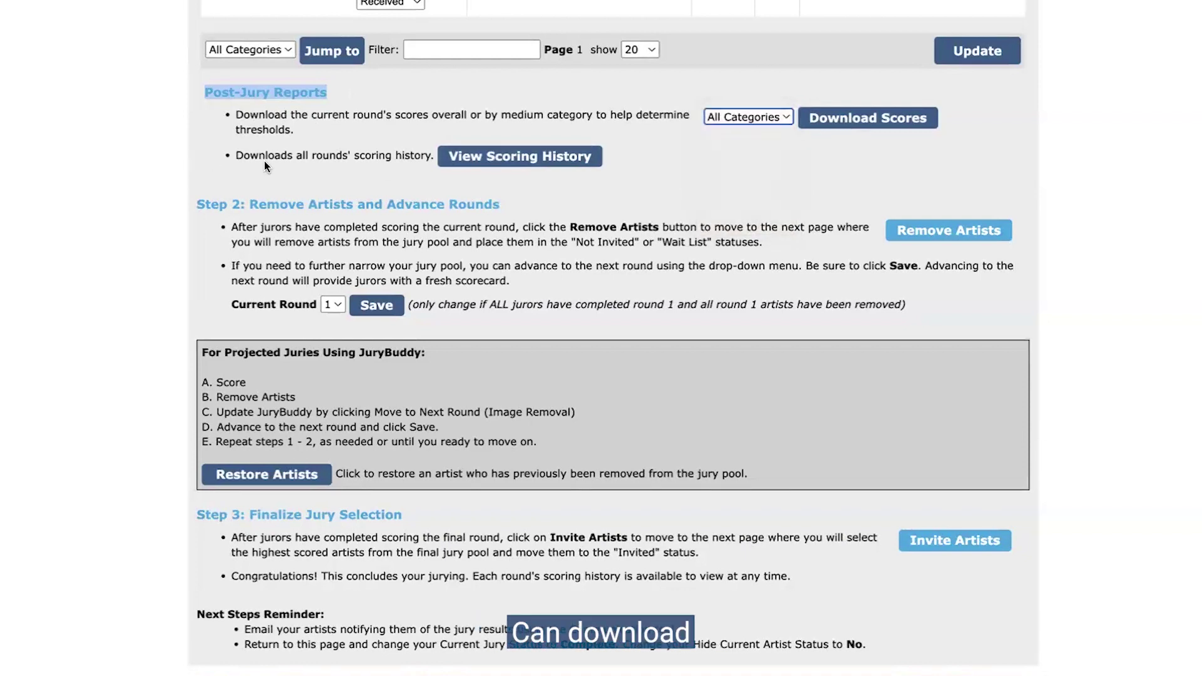
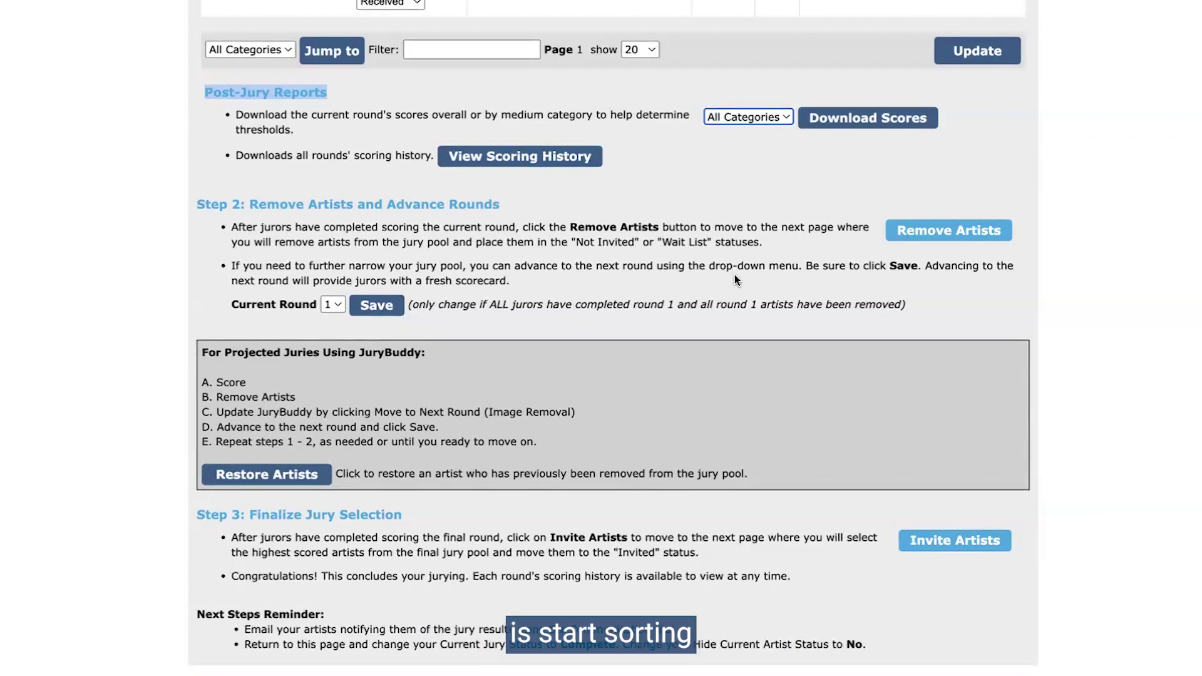
- Go from the Remove Artists and Advance Rounds section to the Artist Removal page
{"action": "left_click_drag", "start_coordinate": [207, 204], "coordinate": [501, 205]}
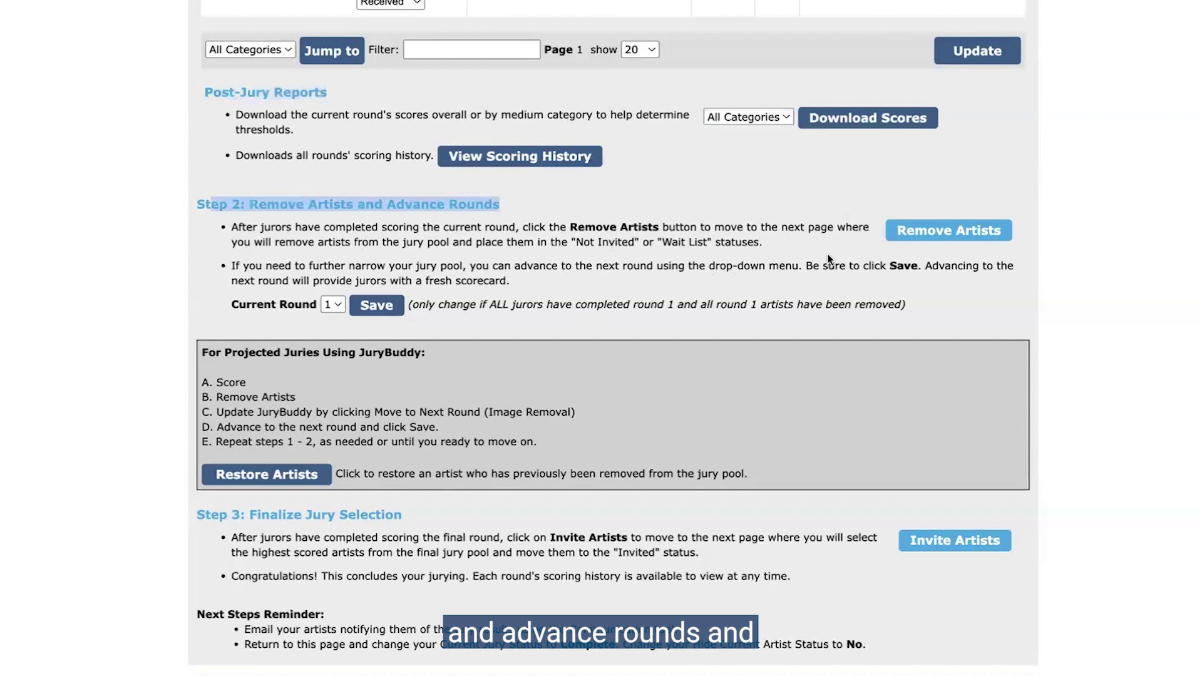
{"action": "left_click", "coordinate": [911, 235]}
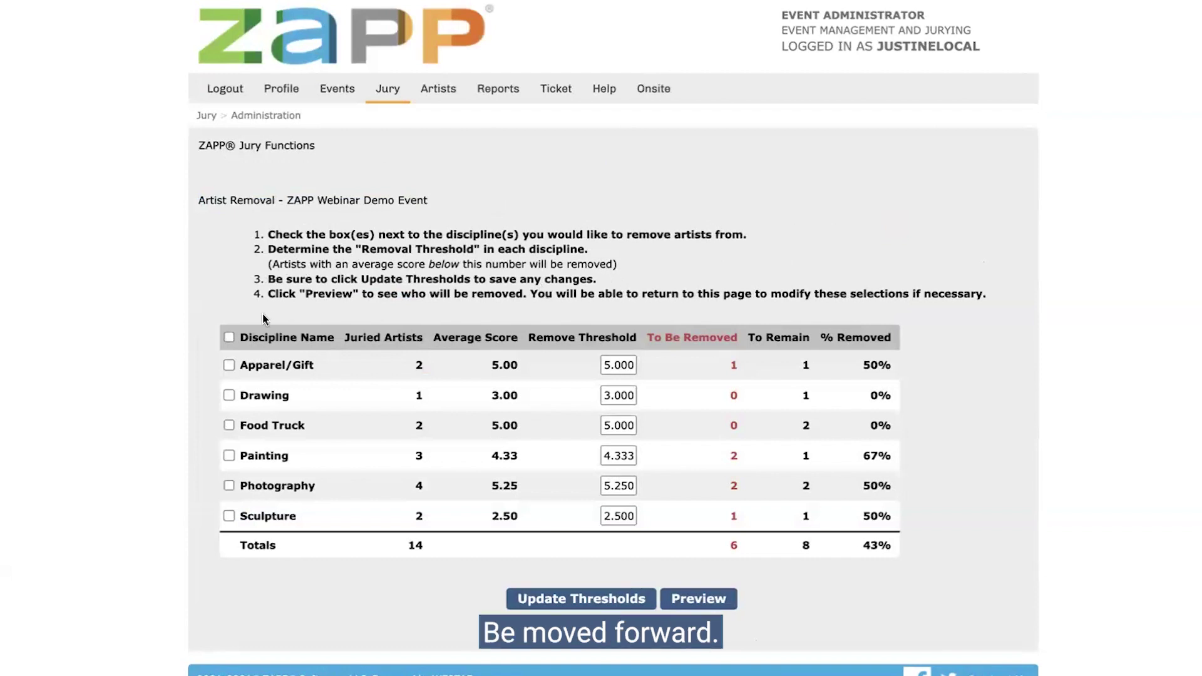
- Check the Discipline Name header box to mark all six disciplines for removal
{"action": "left_click", "coordinate": [229, 338]}
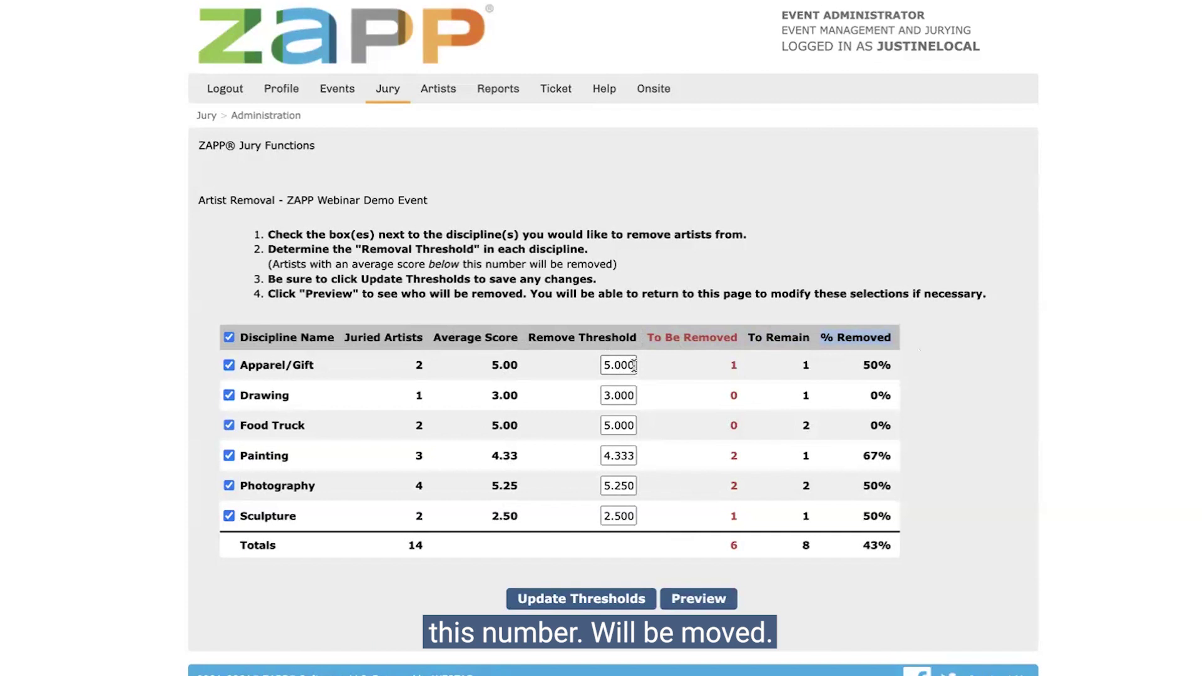
- Change the Apparel/Gift removal threshold from 5.000 to 4
{"action": "double_click", "coordinate": [634, 366]}
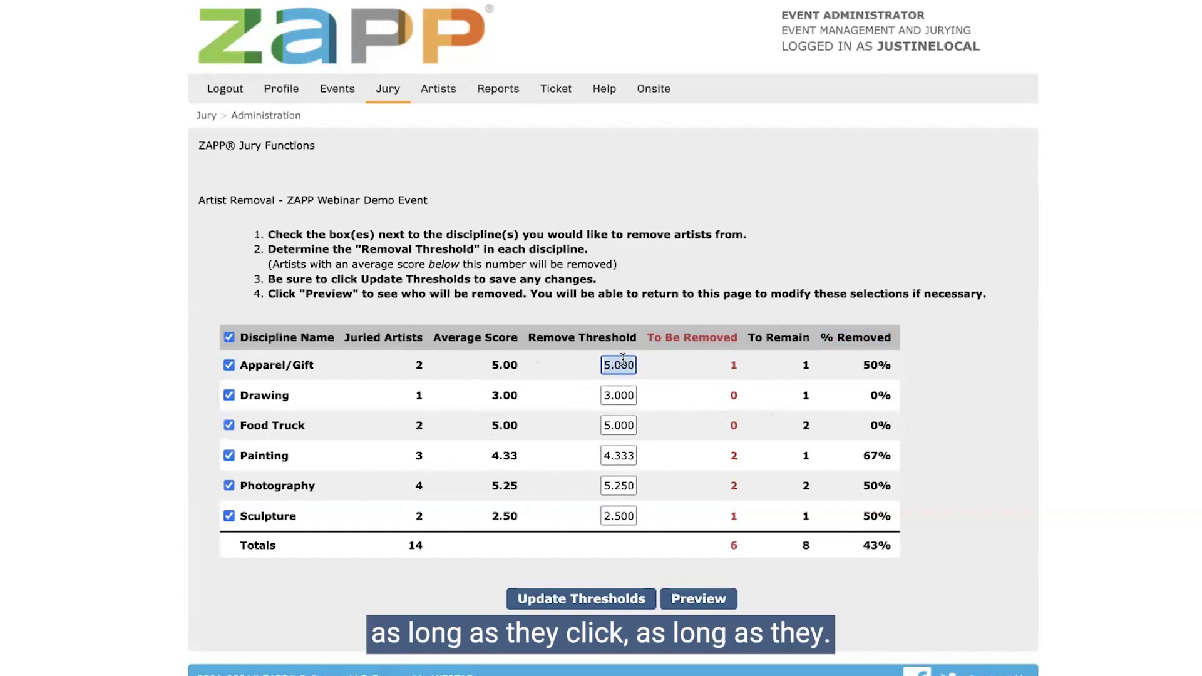
{"action": "type", "text": "40"}
{"action": "key", "text": "BackSpace"}
{"action": "left_click", "coordinate": [697, 370]}
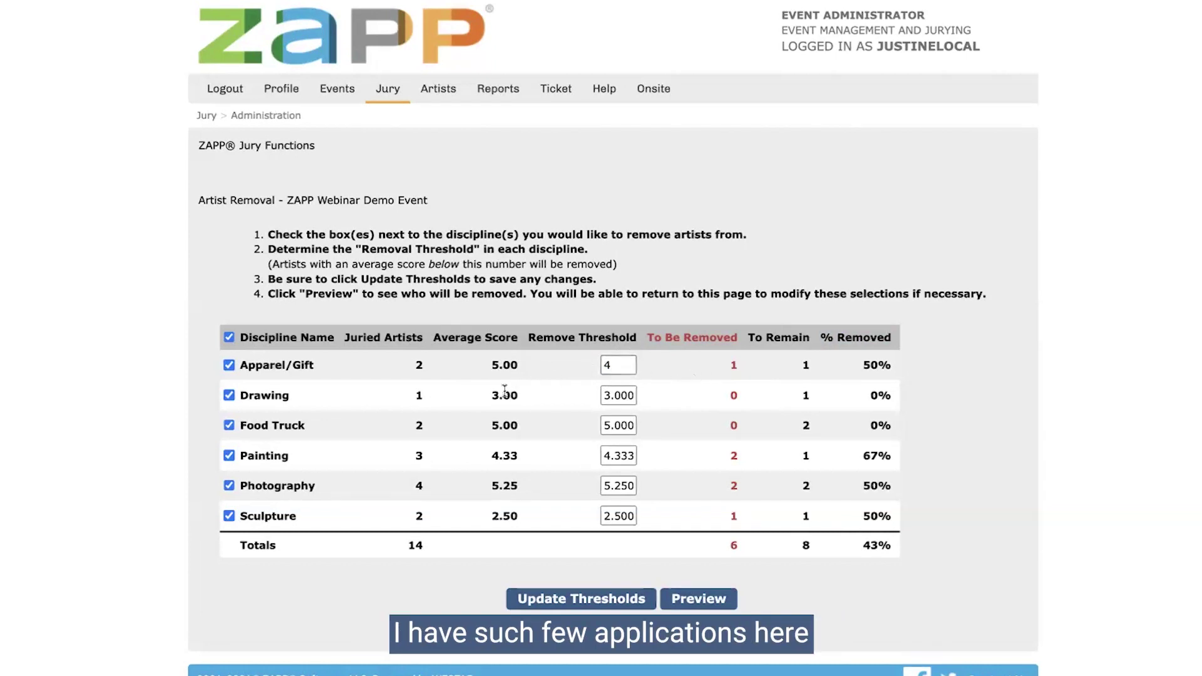
{"action": "left_click", "coordinate": [607, 394]}
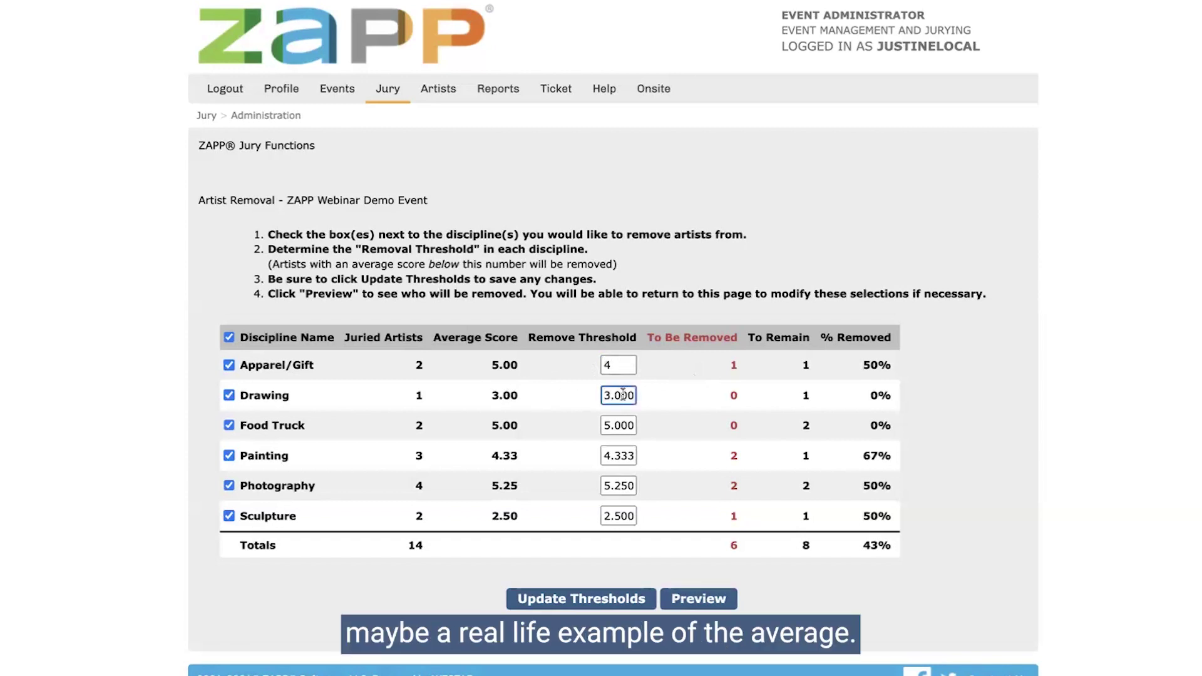
{"action": "double_click", "coordinate": [630, 395]}
{"action": "double_click", "coordinate": [623, 365]}
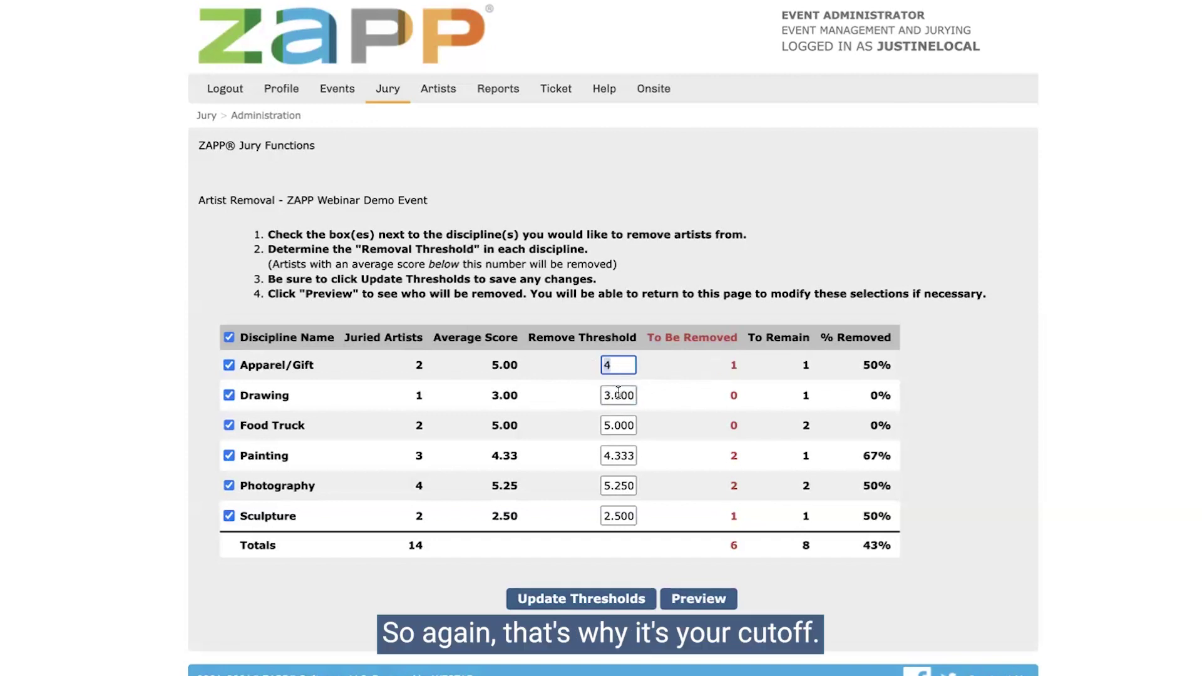
{"action": "left_click", "coordinate": [663, 396]}
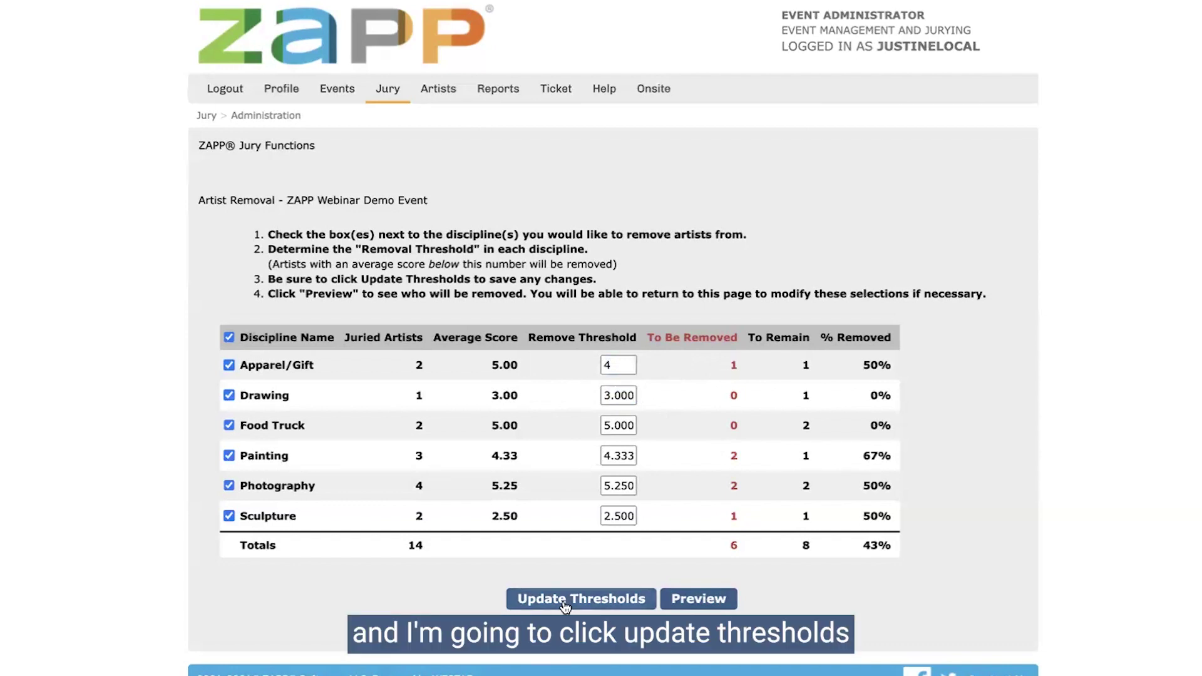
- Reset Apparel/Gift's threshold to 5 with Update Thresholds, and uncheck Food Truck from removal
{"action": "left_click", "coordinate": [583, 595]}
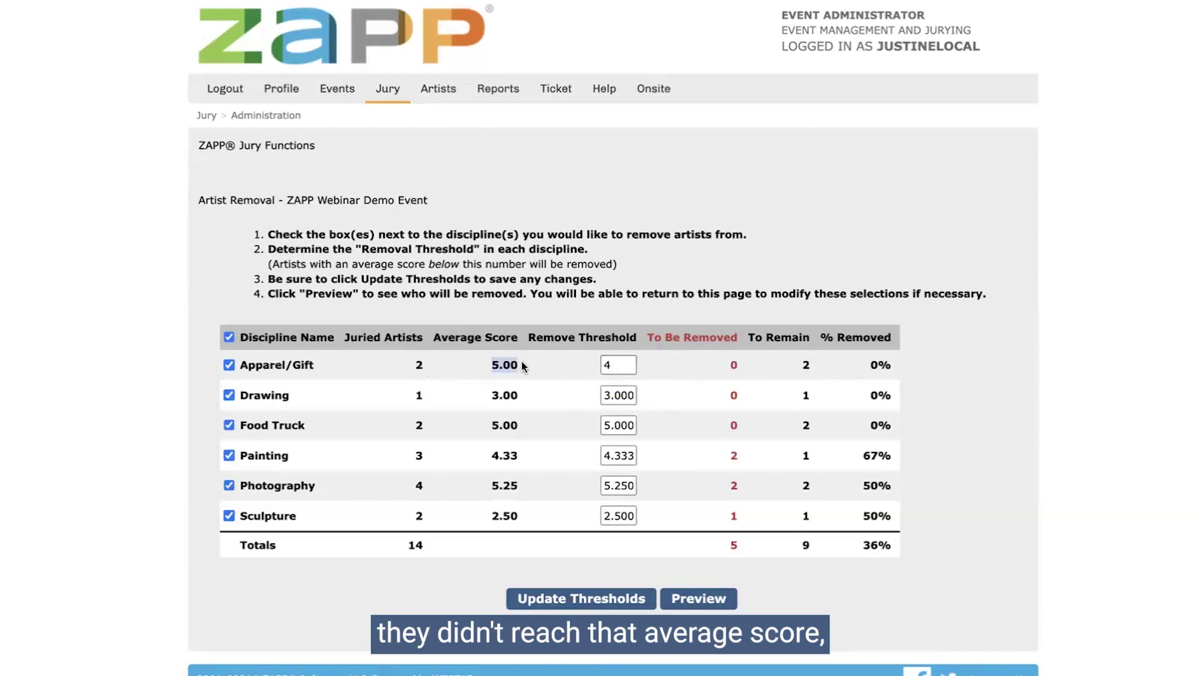
{"action": "left_click", "coordinate": [621, 366]}
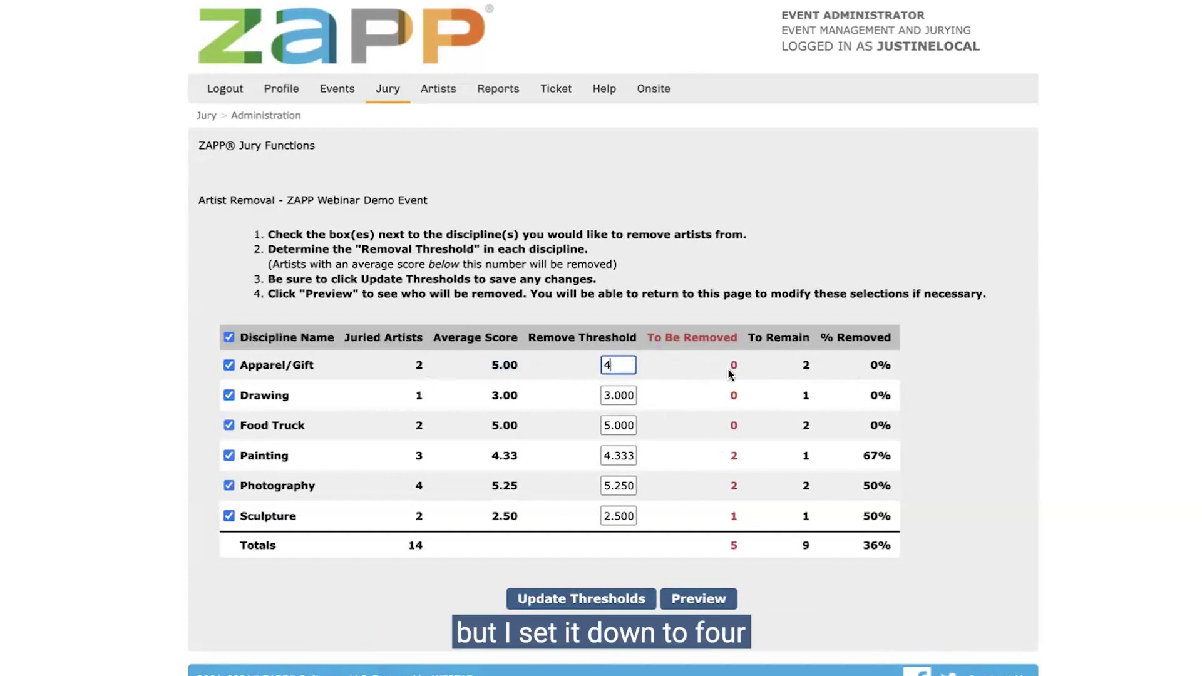
{"action": "left_click", "coordinate": [832, 375]}
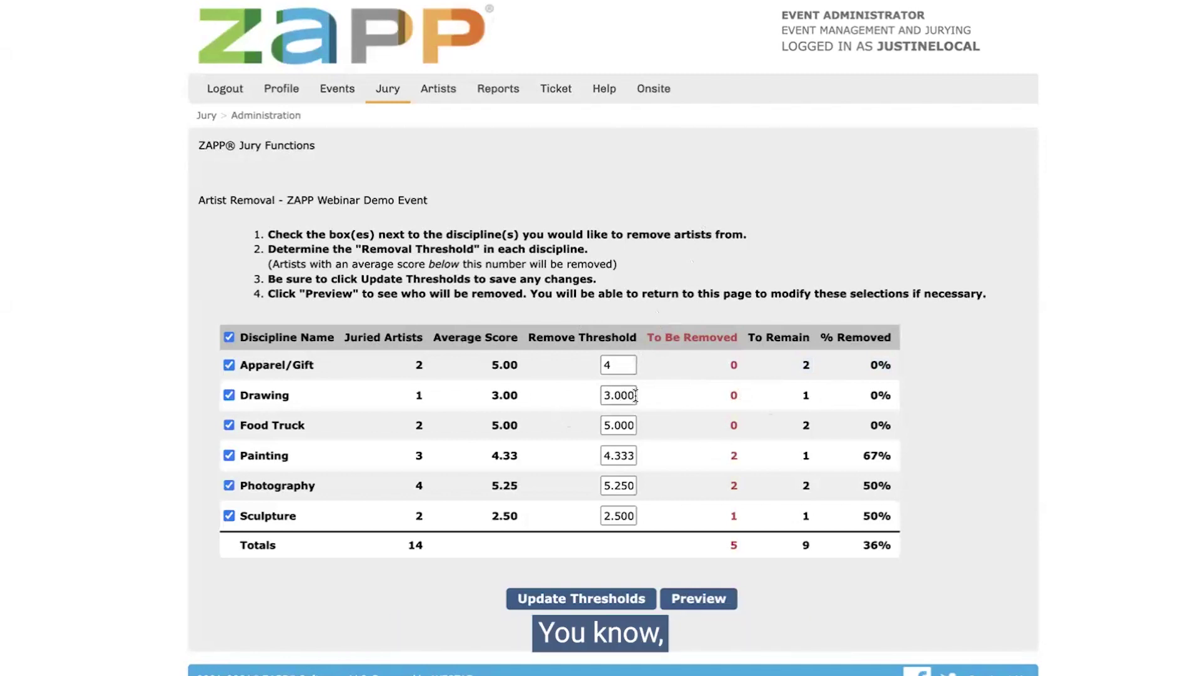
{"action": "double_click", "coordinate": [635, 395]}
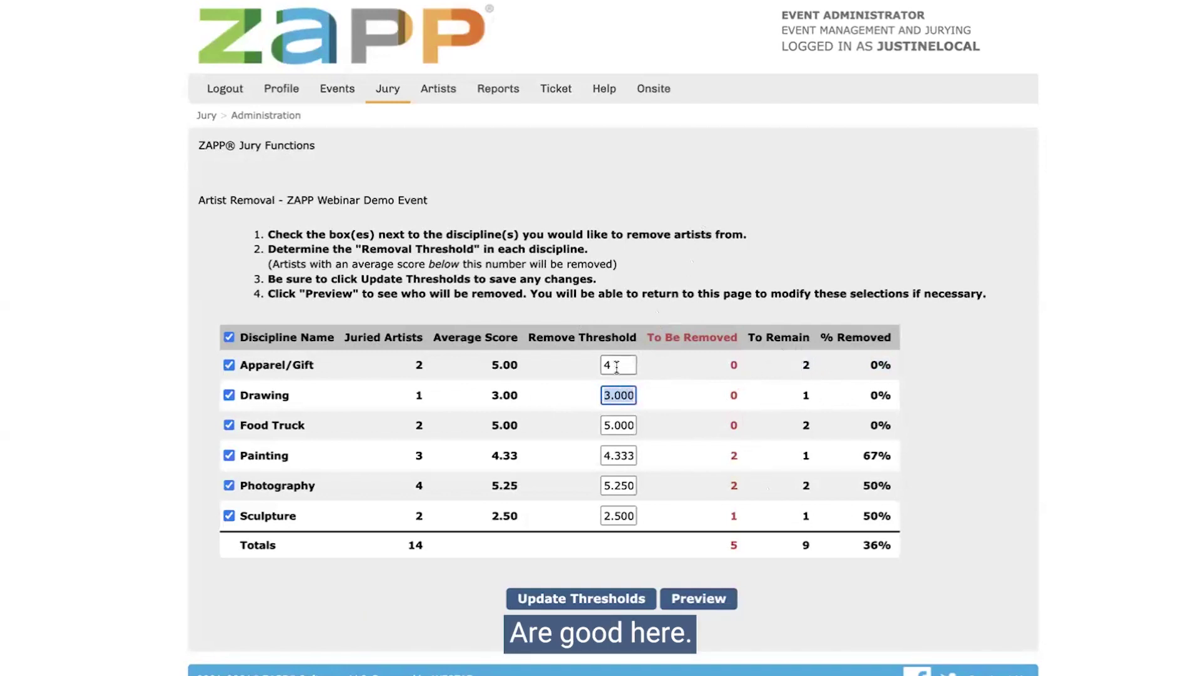
{"action": "key", "text": "shift+Tab"}
{"action": "type", "text": "5"}
{"action": "left_click", "coordinate": [565, 599]}
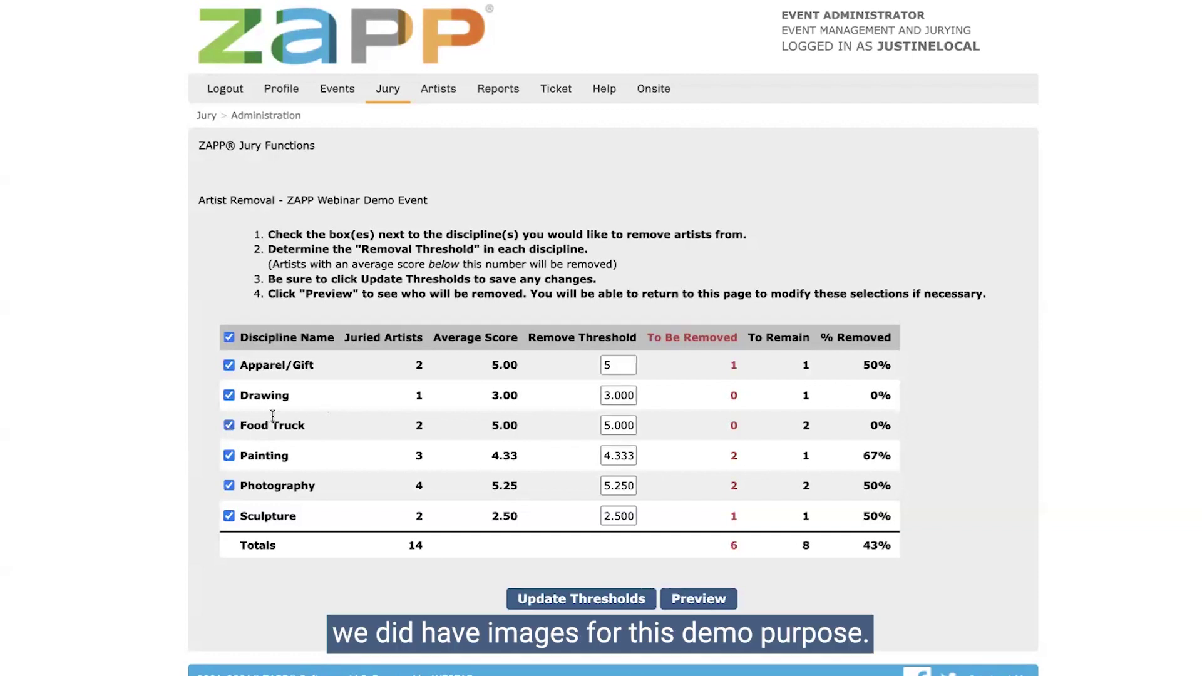
{"action": "left_click", "coordinate": [229, 427]}
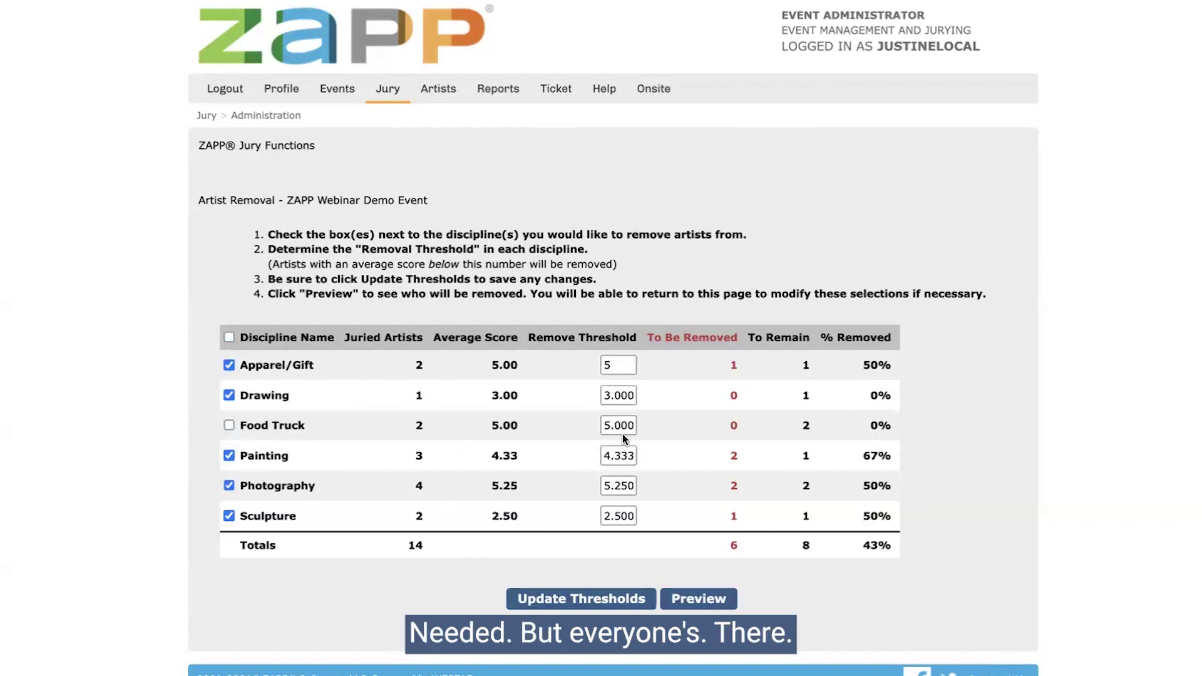
- Preview the six artists marked Not Invited, then remove them from the jury pool
{"action": "left_click", "coordinate": [699, 599]}
{"action": "scroll", "coordinate": [954, 422], "scroll_direction": "down", "scroll_amount": 3}
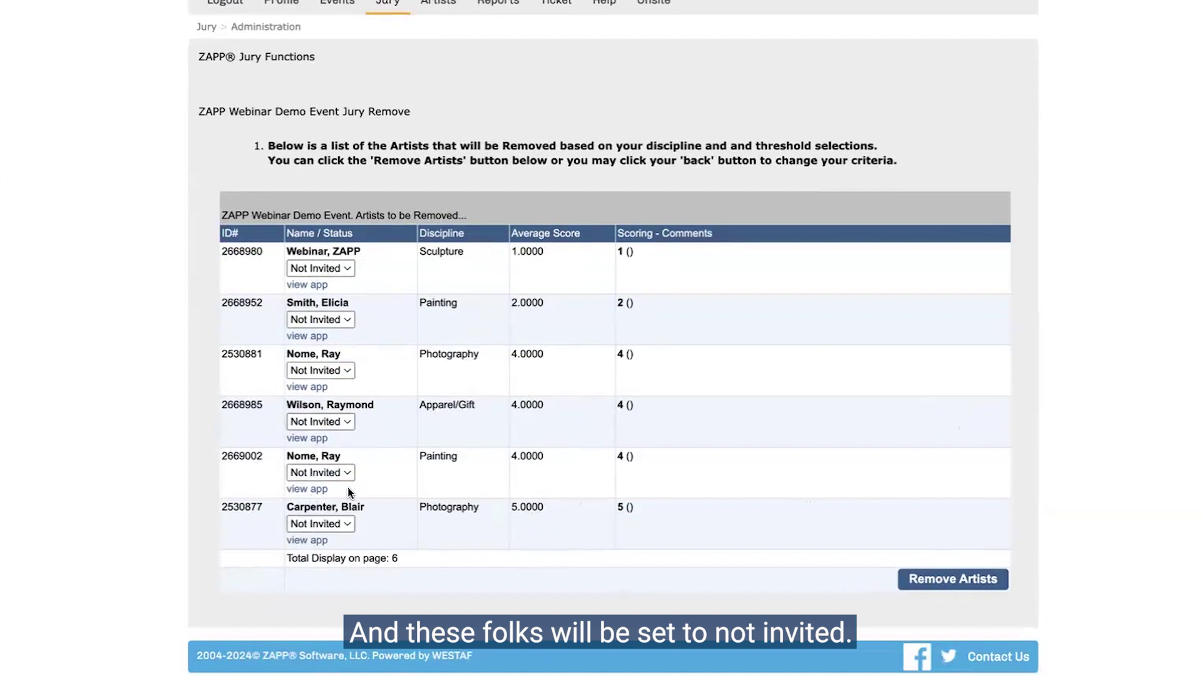
{"action": "left_click", "coordinate": [320, 274]}
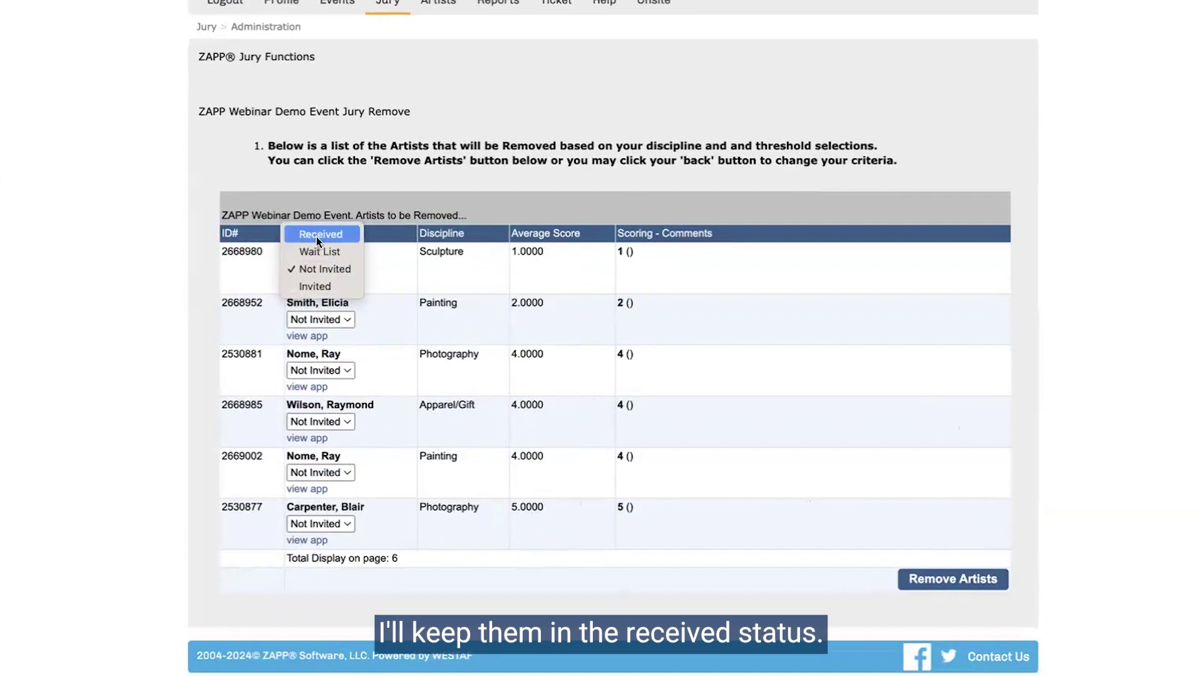
{"action": "left_click", "coordinate": [299, 276]}
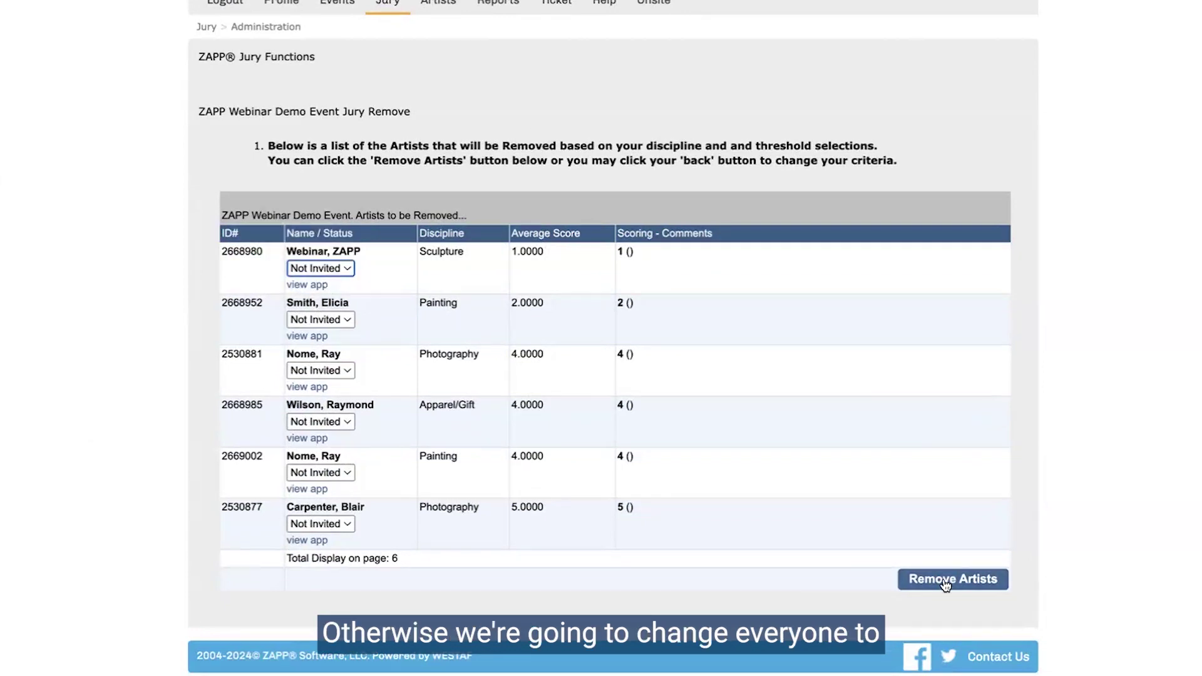
{"action": "left_click", "coordinate": [926, 587]}
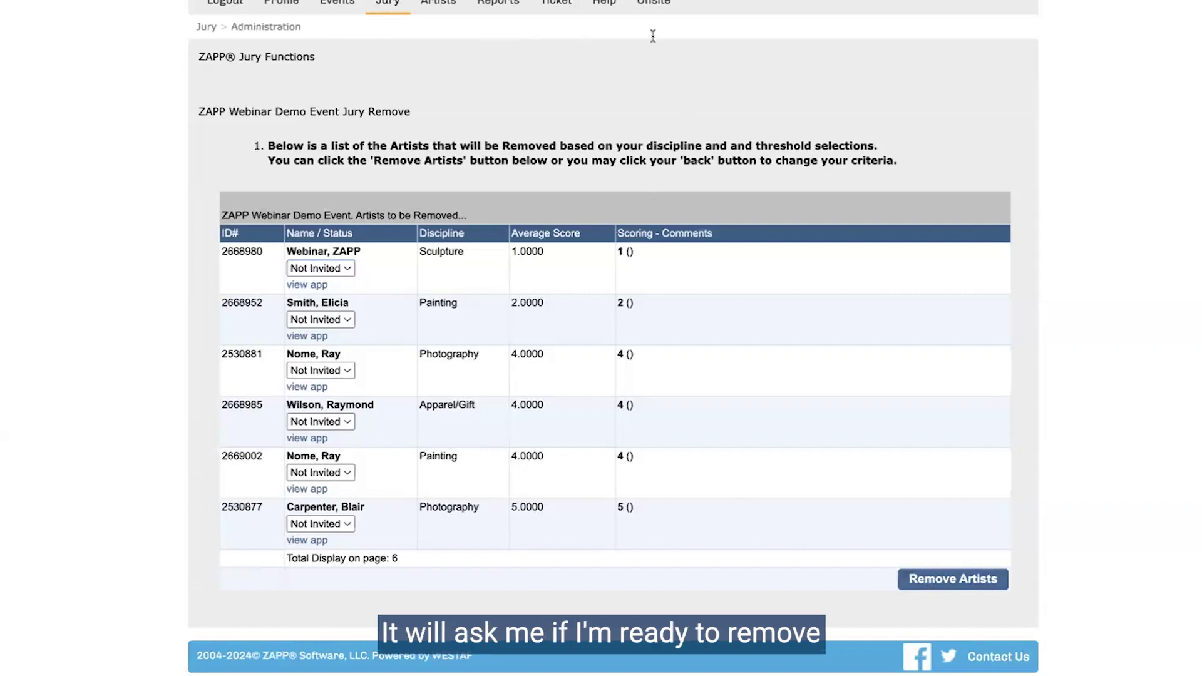
{"action": "left_click", "coordinate": [749, 73]}
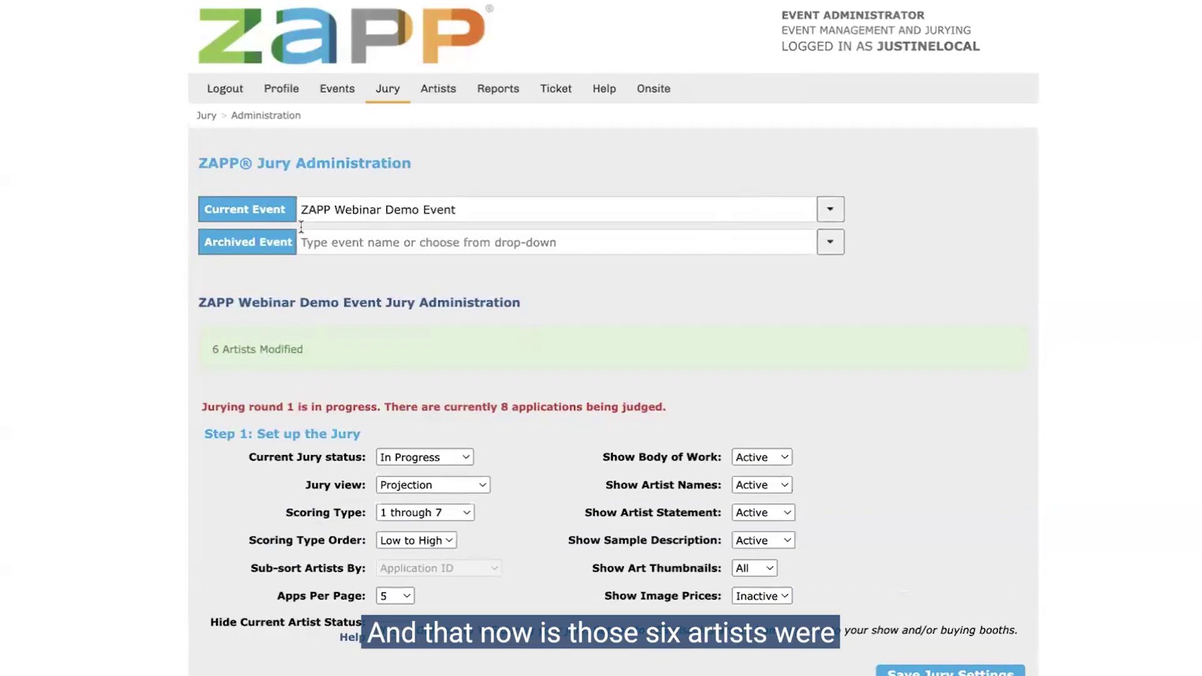
- Scroll down the Jury Administration page to review it after the removal
{"action": "scroll", "coordinate": [460, 338], "scroll_direction": "down", "scroll_amount": 7}
{"action": "scroll", "coordinate": [465, 346], "scroll_direction": "down", "scroll_amount": 1}
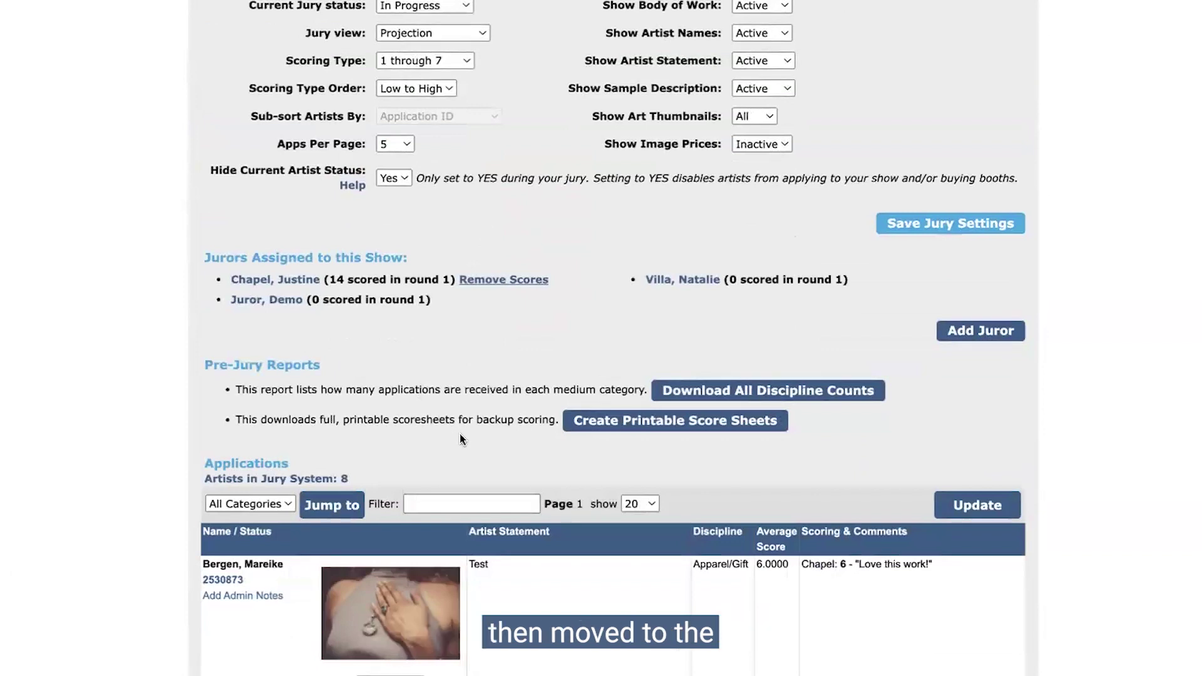
{"action": "scroll", "coordinate": [407, 442], "scroll_direction": "down", "scroll_amount": 1}
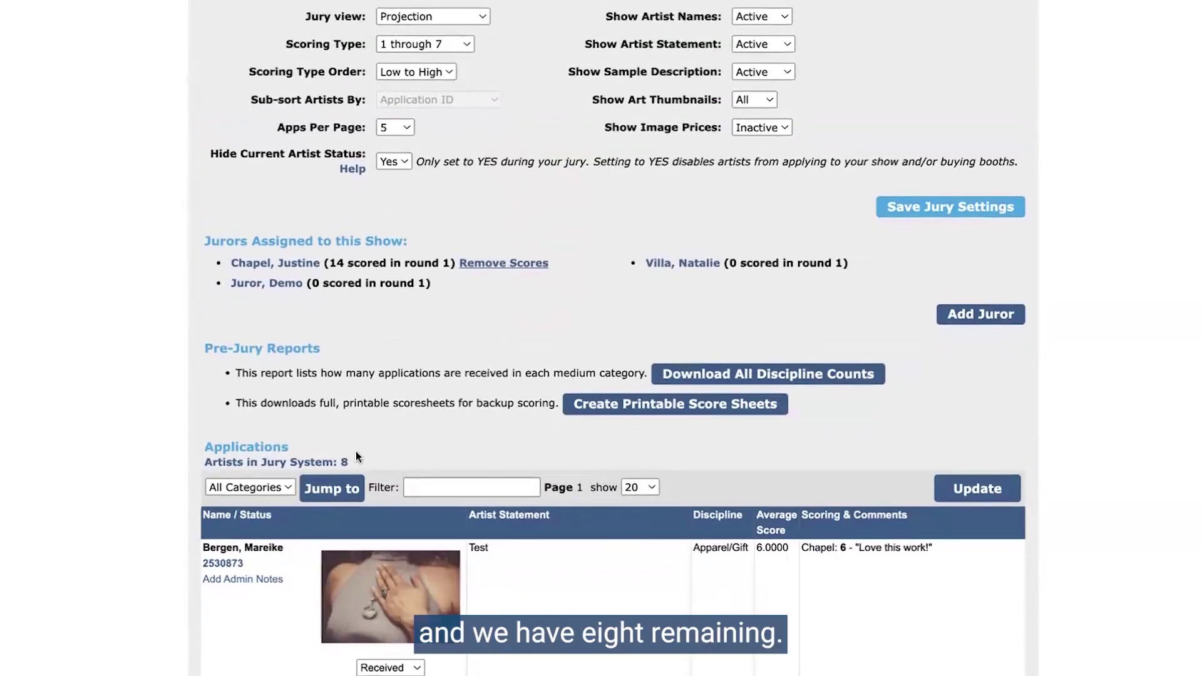
{"action": "scroll", "coordinate": [429, 376], "scroll_direction": "down", "scroll_amount": 3}
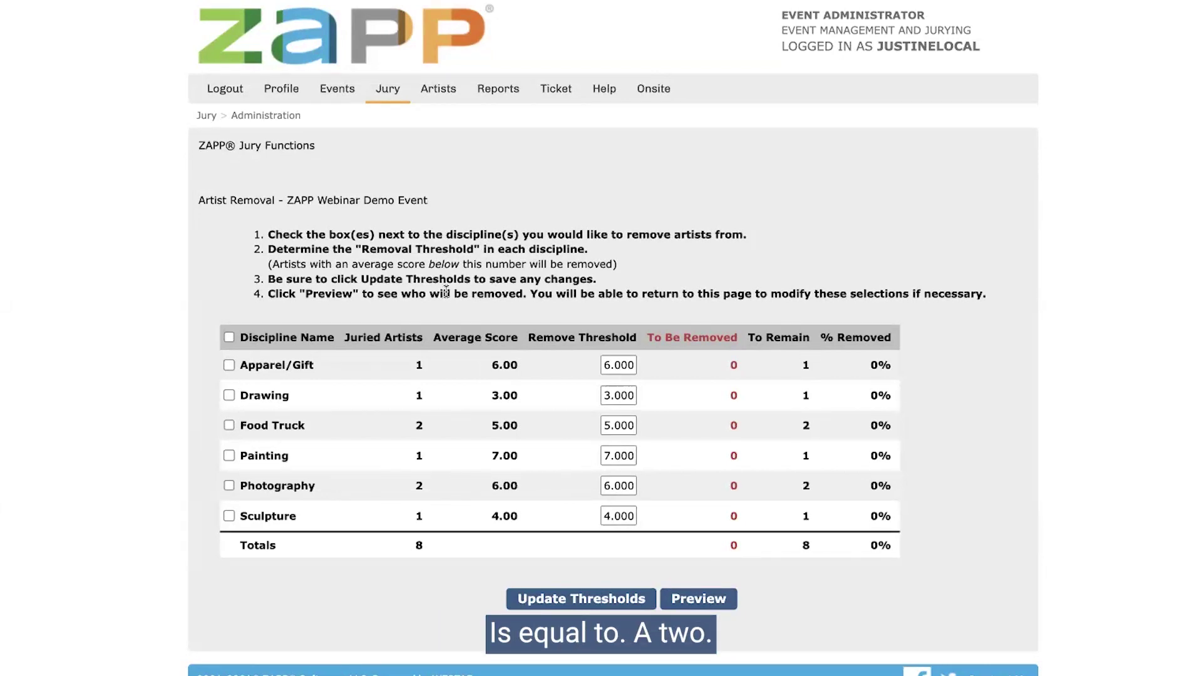
- Enter 2 as the removal threshold for all six disciplines
{"action": "left_click", "coordinate": [622, 366]}
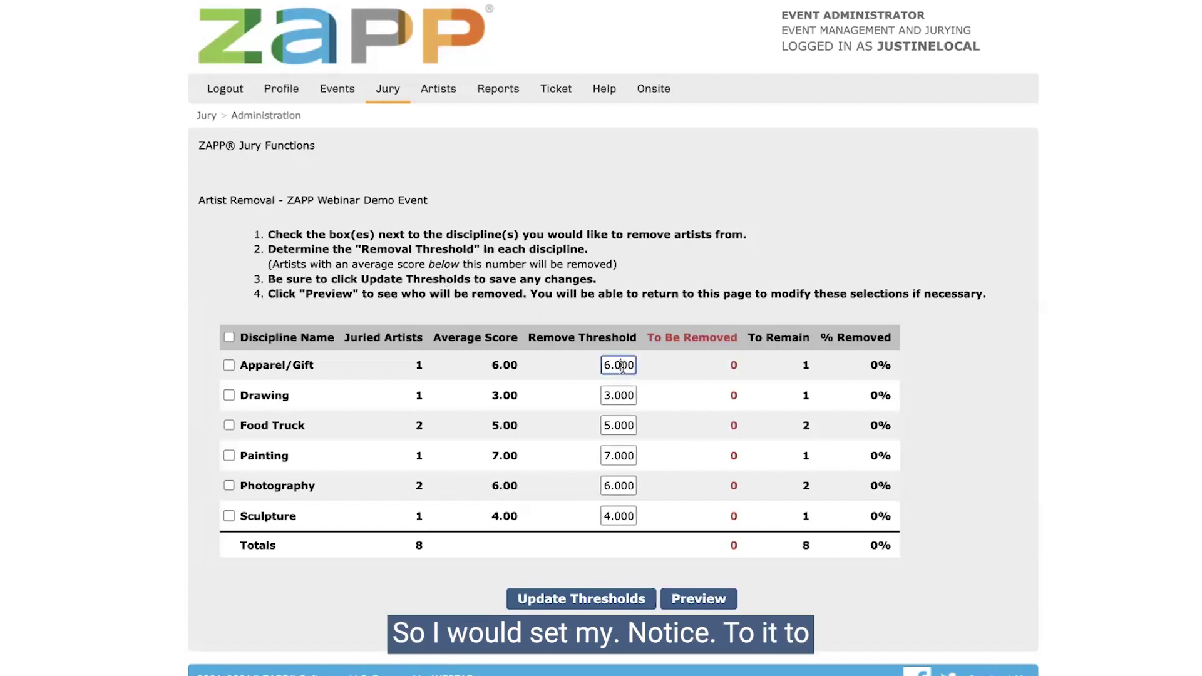
{"action": "type", "text": "2"}
{"action": "double_click", "coordinate": [620, 395]}
{"action": "type", "text": "2"}
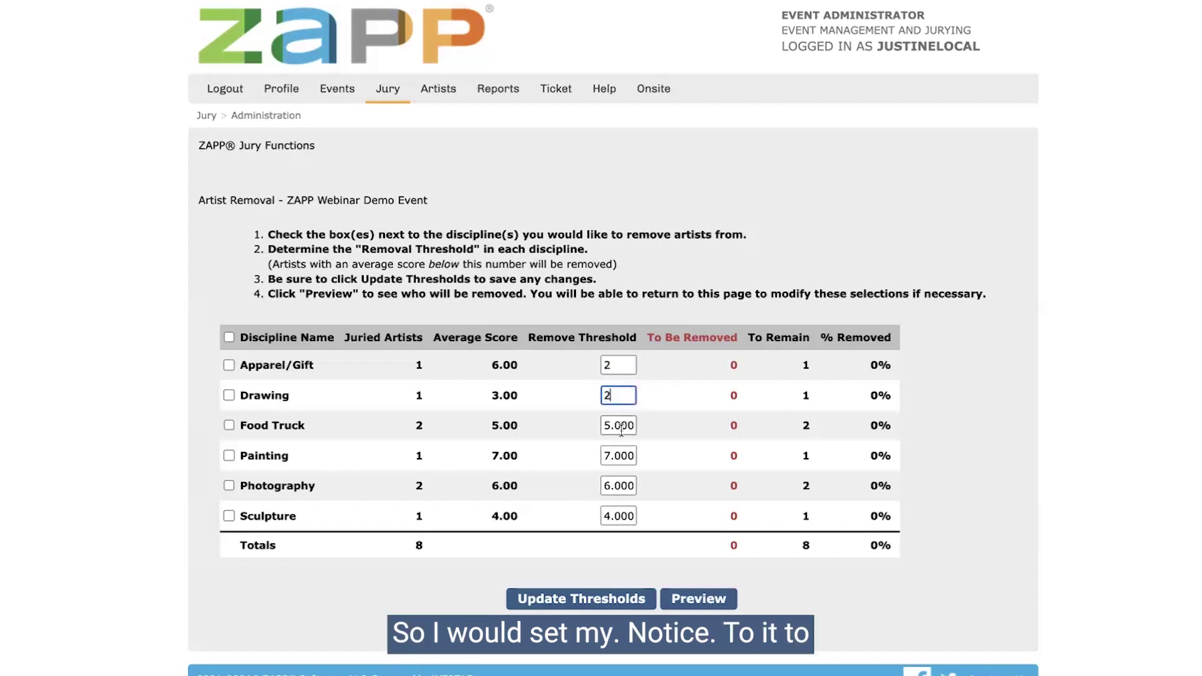
{"action": "double_click", "coordinate": [621, 425]}
{"action": "type", "text": "2"}
{"action": "double_click", "coordinate": [619, 456]}
{"action": "type", "text": "2"}
{"action": "double_click", "coordinate": [619, 485]}
{"action": "type", "text": "2"}
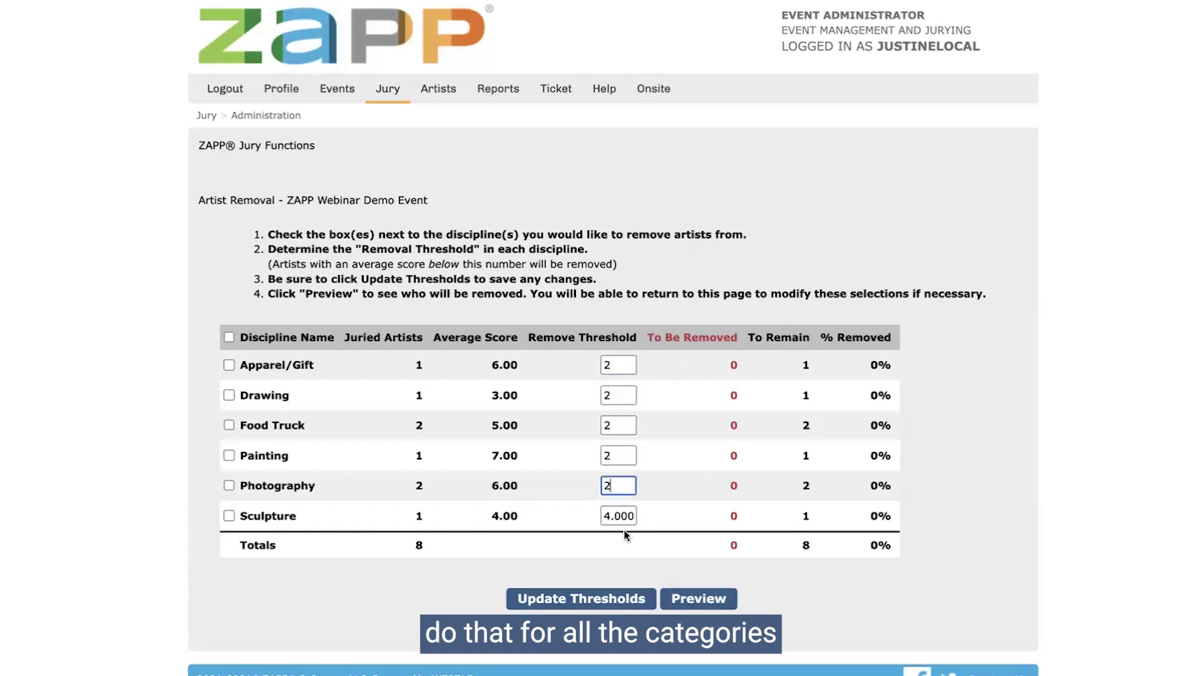
{"action": "double_click", "coordinate": [626, 520]}
{"action": "type", "text": "2"}
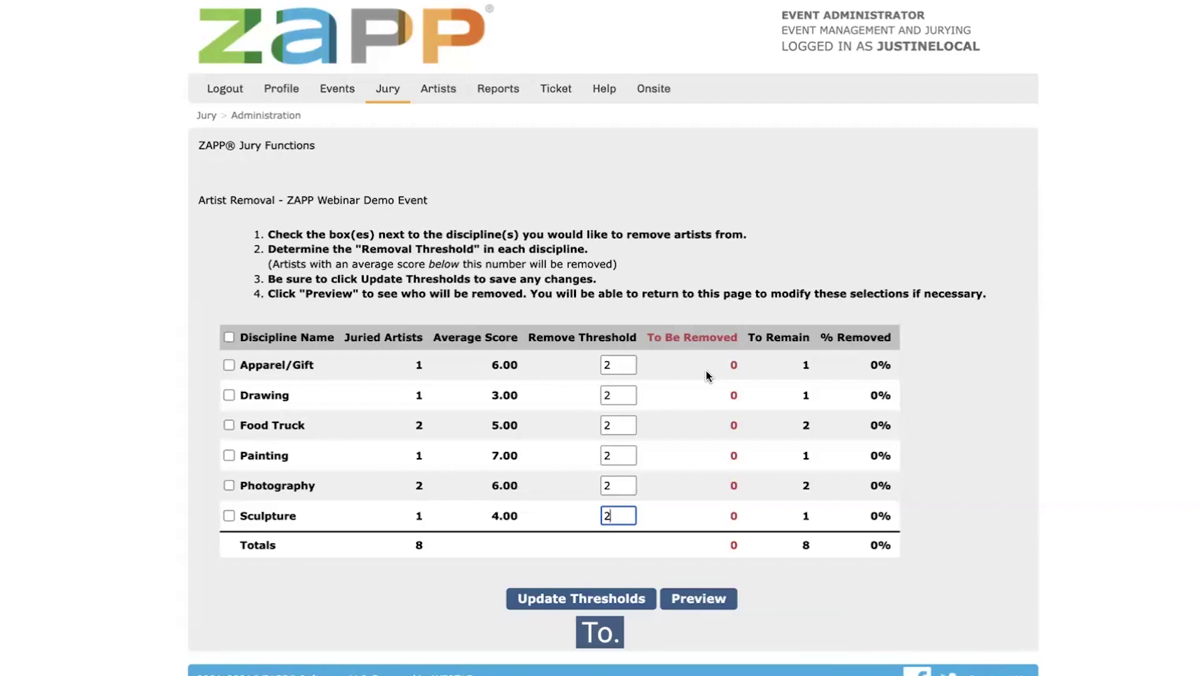
- Change the Apparel/Gift threshold to 1.5, then to 3
{"action": "left_click", "coordinate": [631, 365]}
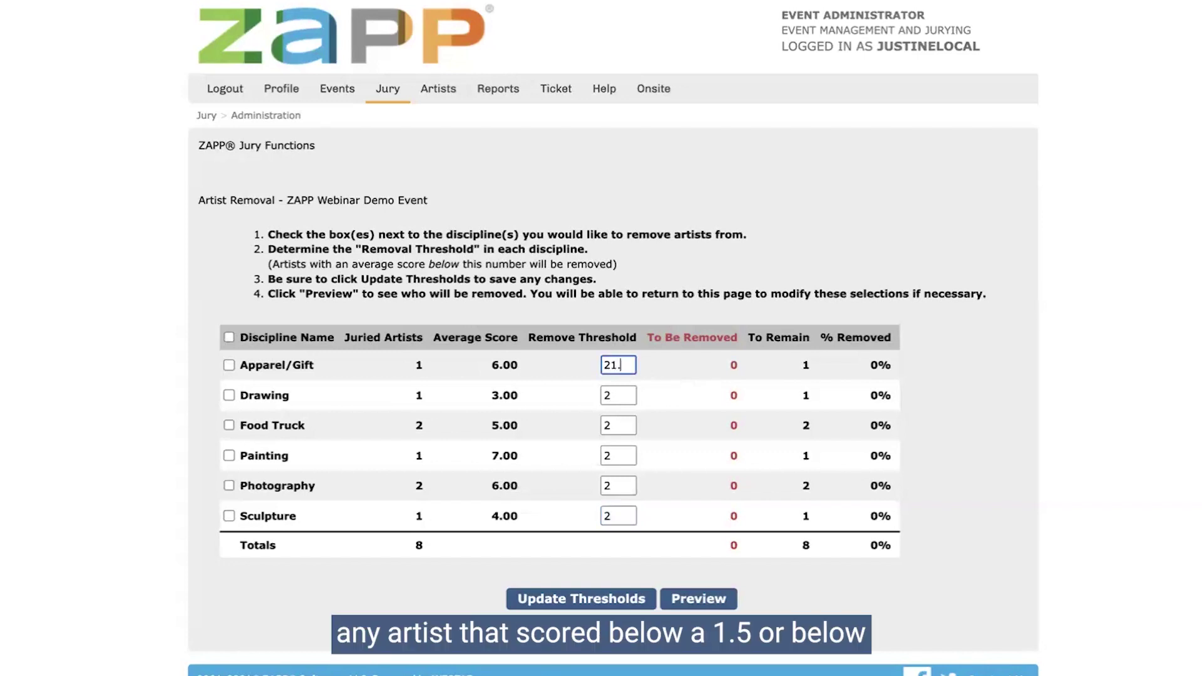
{"action": "key", "text": "BackSpace"}
{"action": "type", "text": "1.5"}
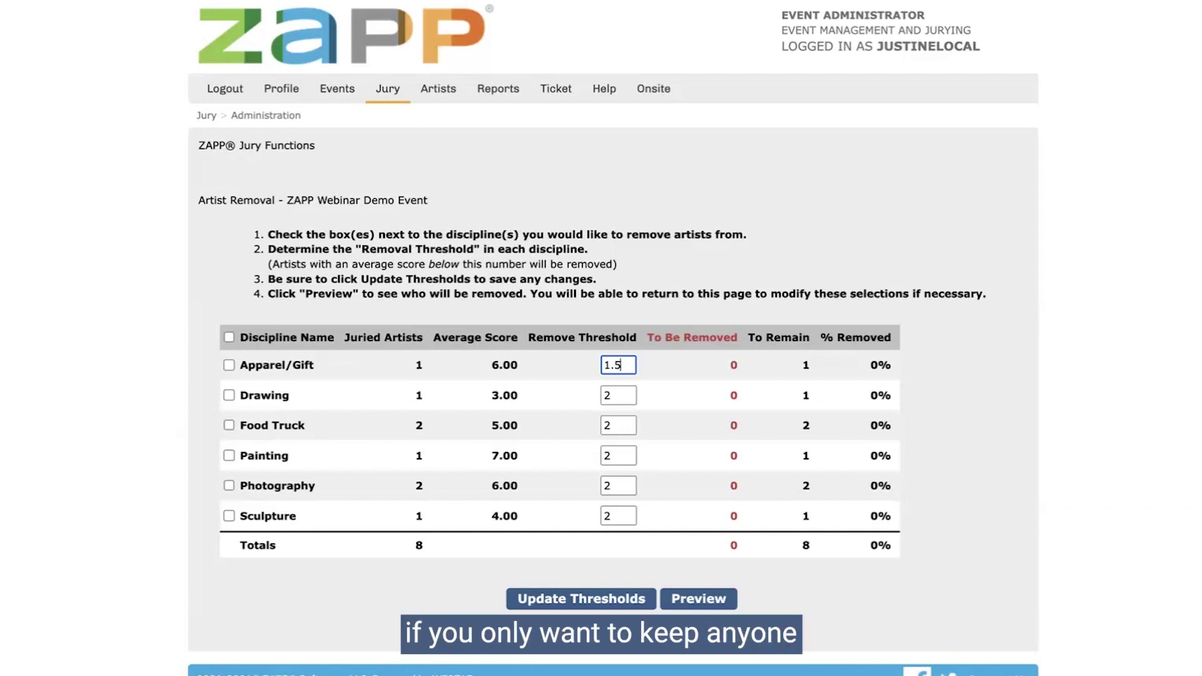
{"action": "key", "text": "BackSpace"}
{"action": "key", "text": "BackSpace"}
{"action": "key", "text": "BackSpace"}
{"action": "type", "text": "3"}
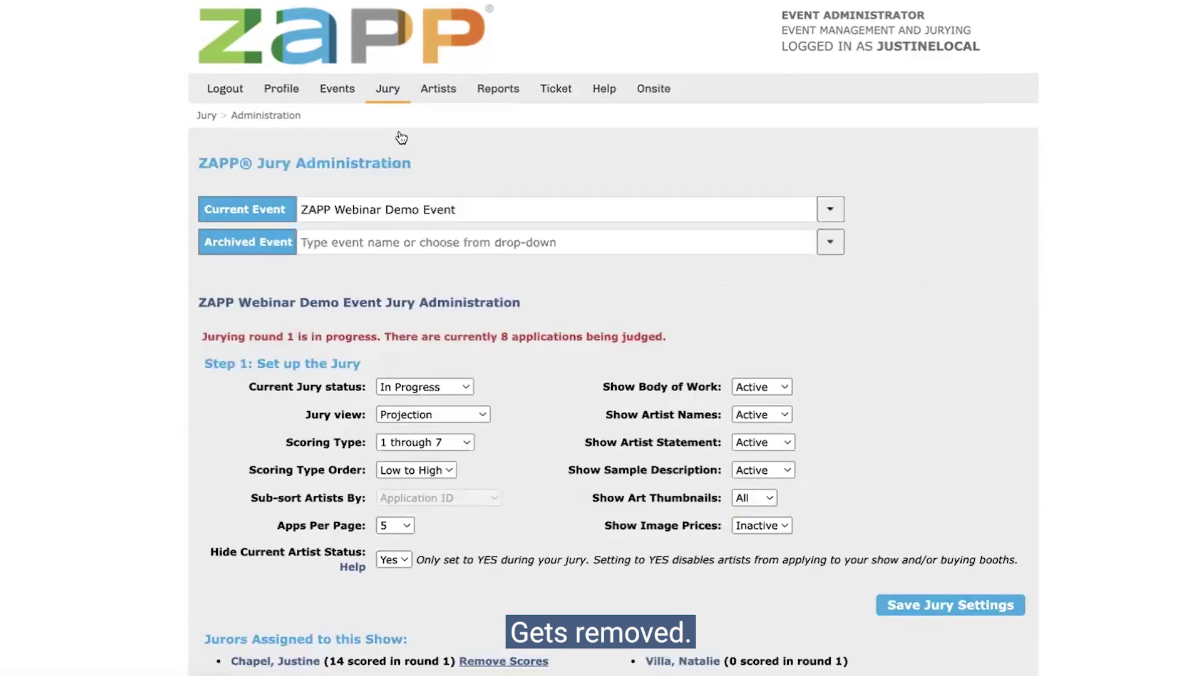
{"action": "scroll", "coordinate": [460, 269], "scroll_direction": "down", "scroll_amount": 5}
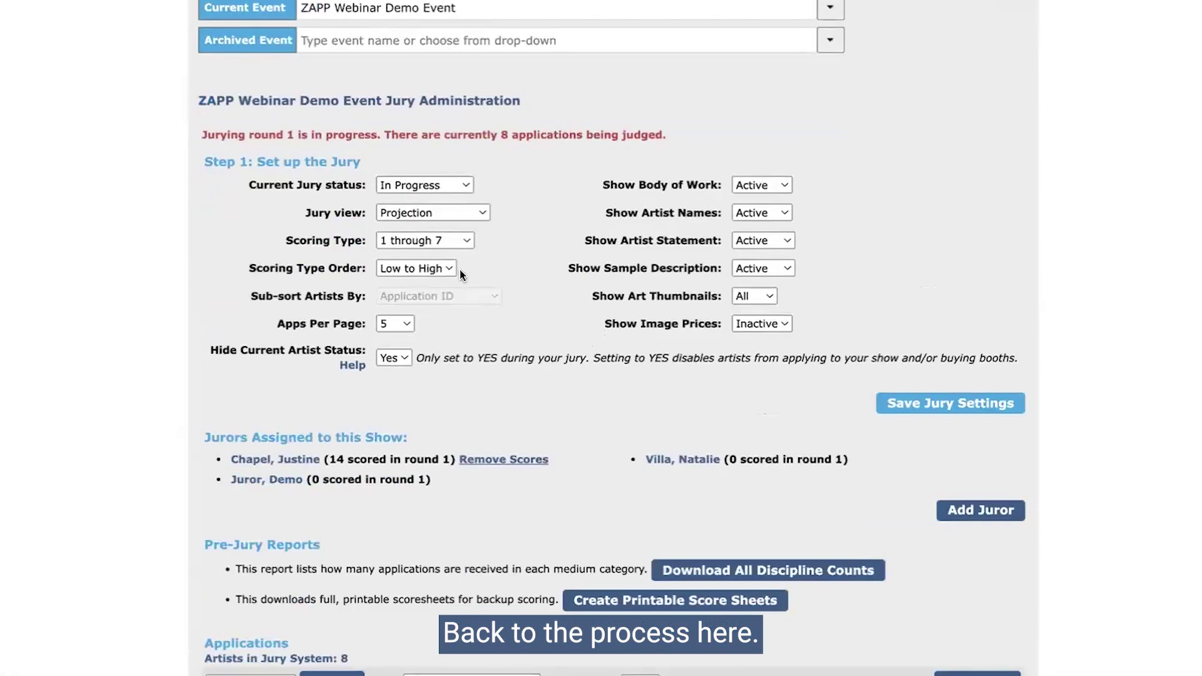
{"action": "scroll", "coordinate": [461, 278], "scroll_direction": "down", "scroll_amount": 1}
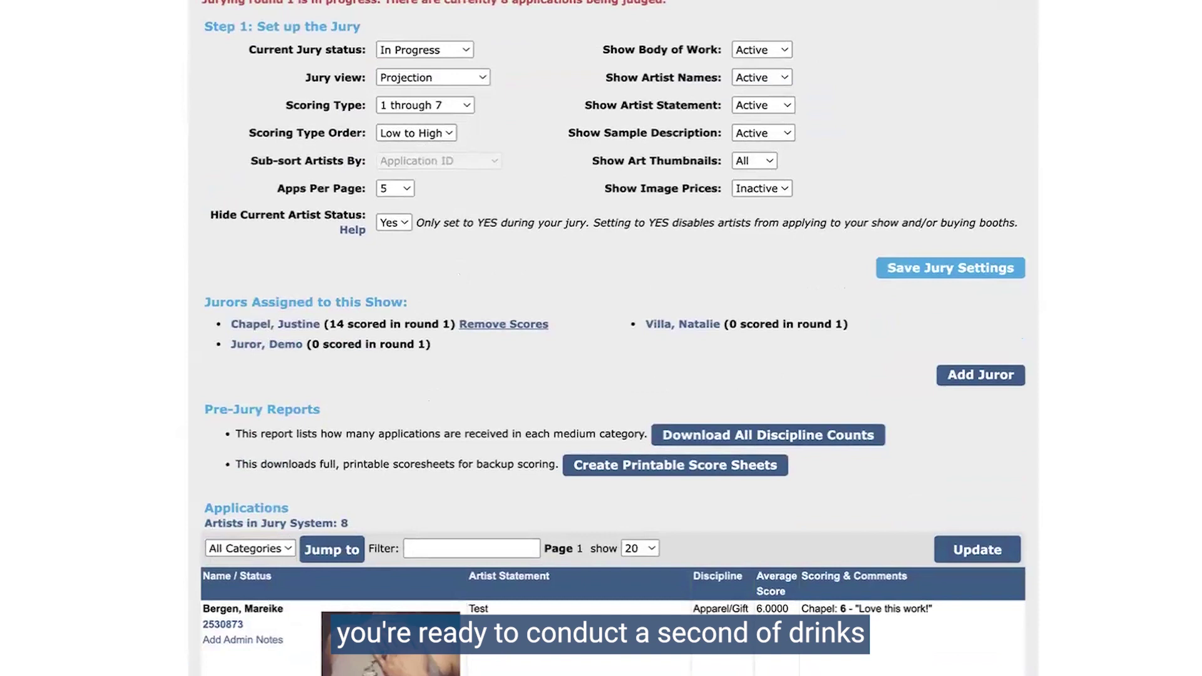
{"action": "scroll", "coordinate": [534, 354], "scroll_direction": "down", "scroll_amount": 15}
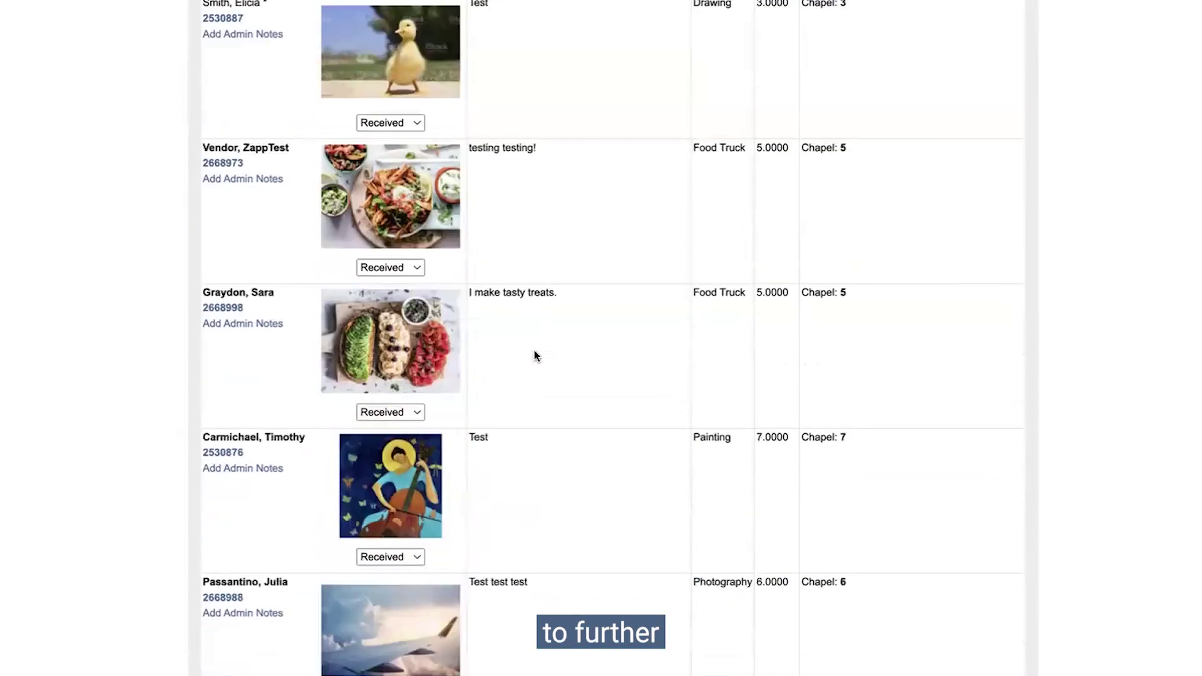
{"action": "scroll", "coordinate": [535, 354], "scroll_direction": "down", "scroll_amount": 10}
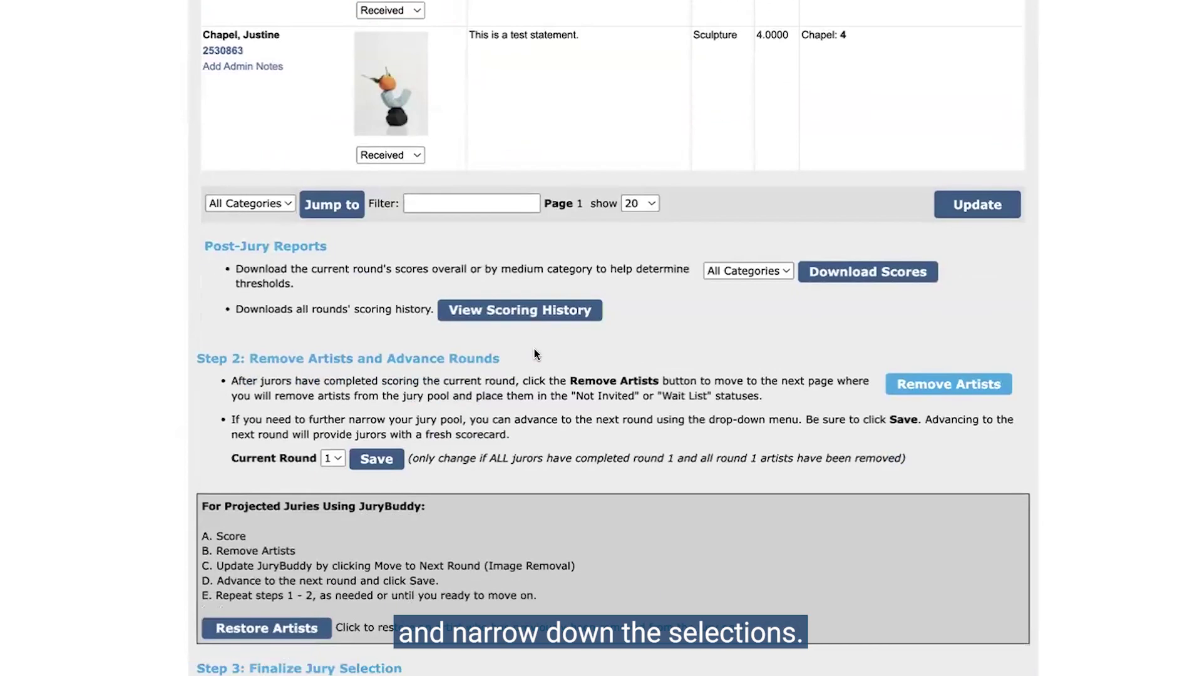
{"action": "scroll", "coordinate": [535, 354], "scroll_direction": "down", "scroll_amount": 1}
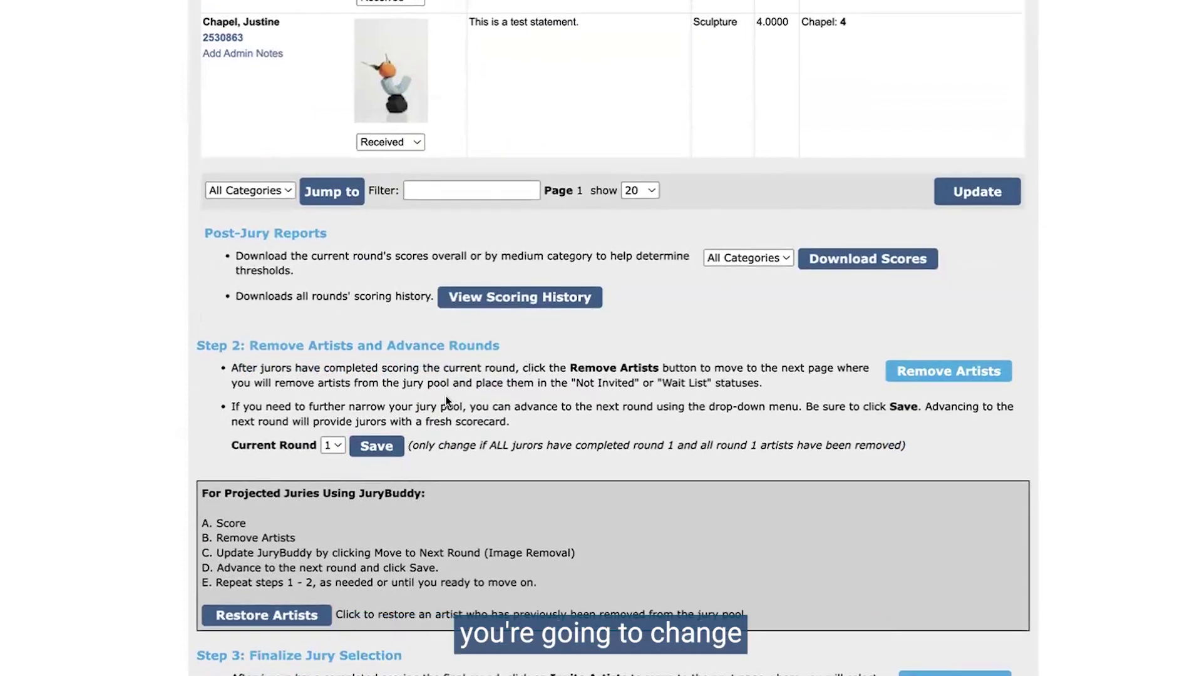
{"action": "left_click", "coordinate": [333, 444]}
{"action": "left_click", "coordinate": [333, 463]}
{"action": "left_click", "coordinate": [377, 445]}
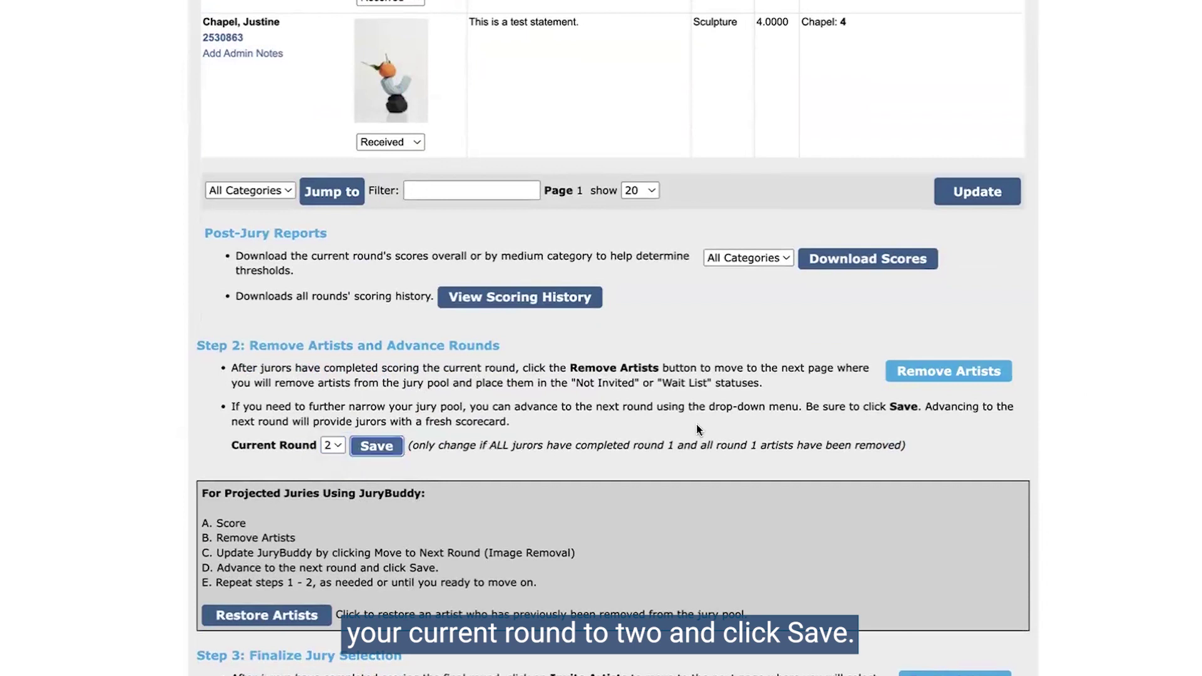
{"action": "scroll", "coordinate": [708, 414], "scroll_direction": "down", "scroll_amount": 10}
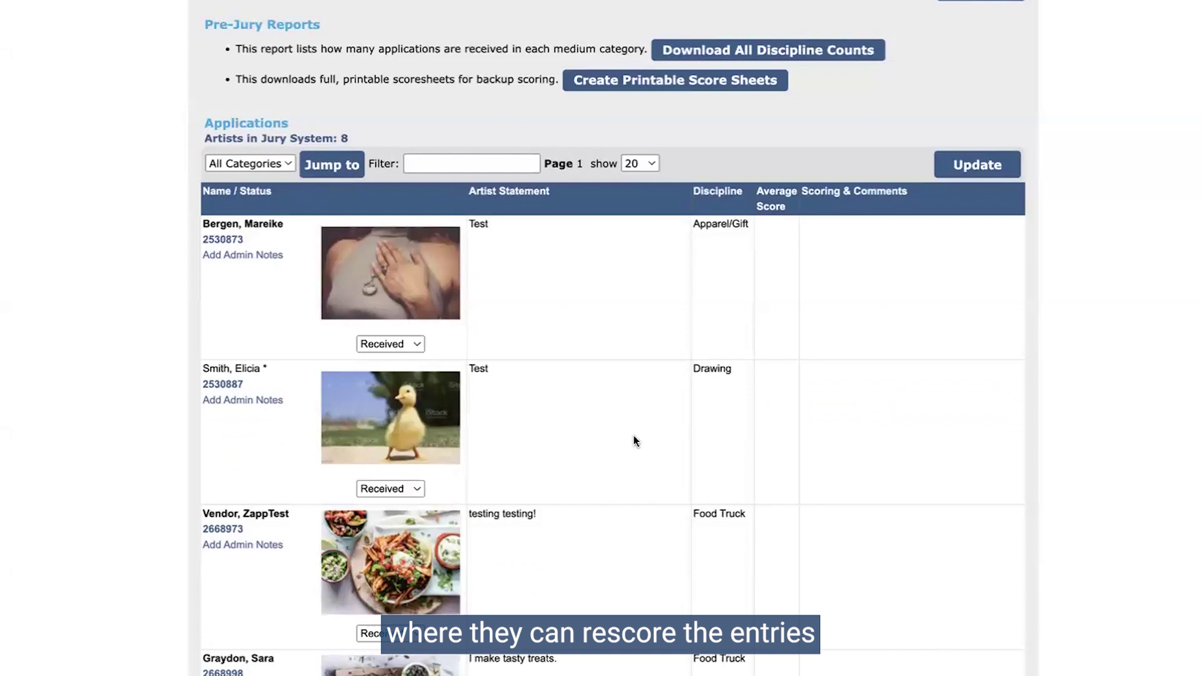
{"action": "scroll", "coordinate": [637, 446], "scroll_direction": "down", "scroll_amount": 3}
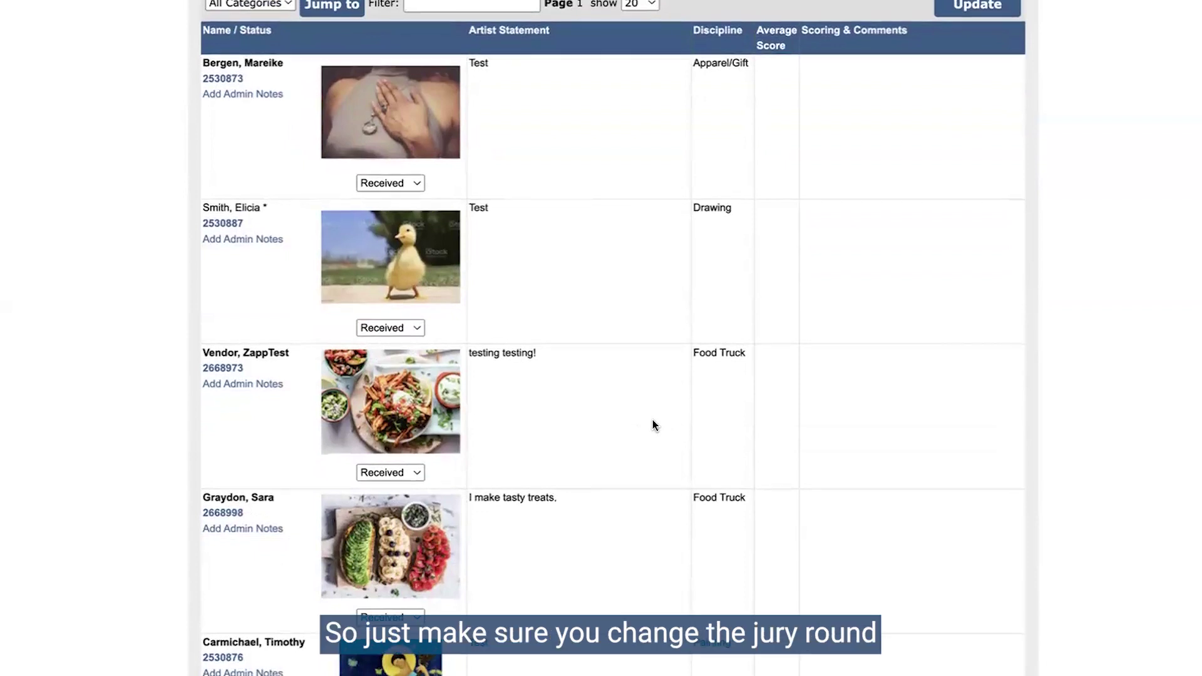
{"action": "scroll", "coordinate": [653, 424], "scroll_direction": "down", "scroll_amount": 13}
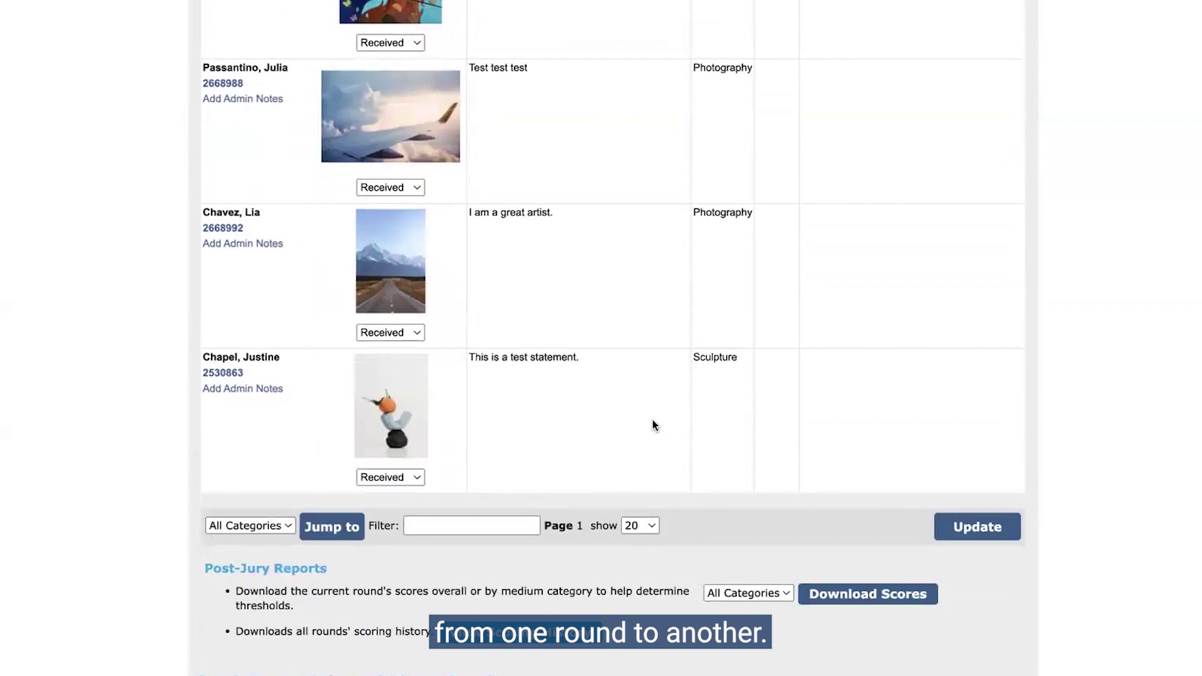
{"action": "scroll", "coordinate": [652, 425], "scroll_direction": "down", "scroll_amount": 8}
{"action": "left_click", "coordinate": [338, 355]}
{"action": "left_click", "coordinate": [378, 355]}
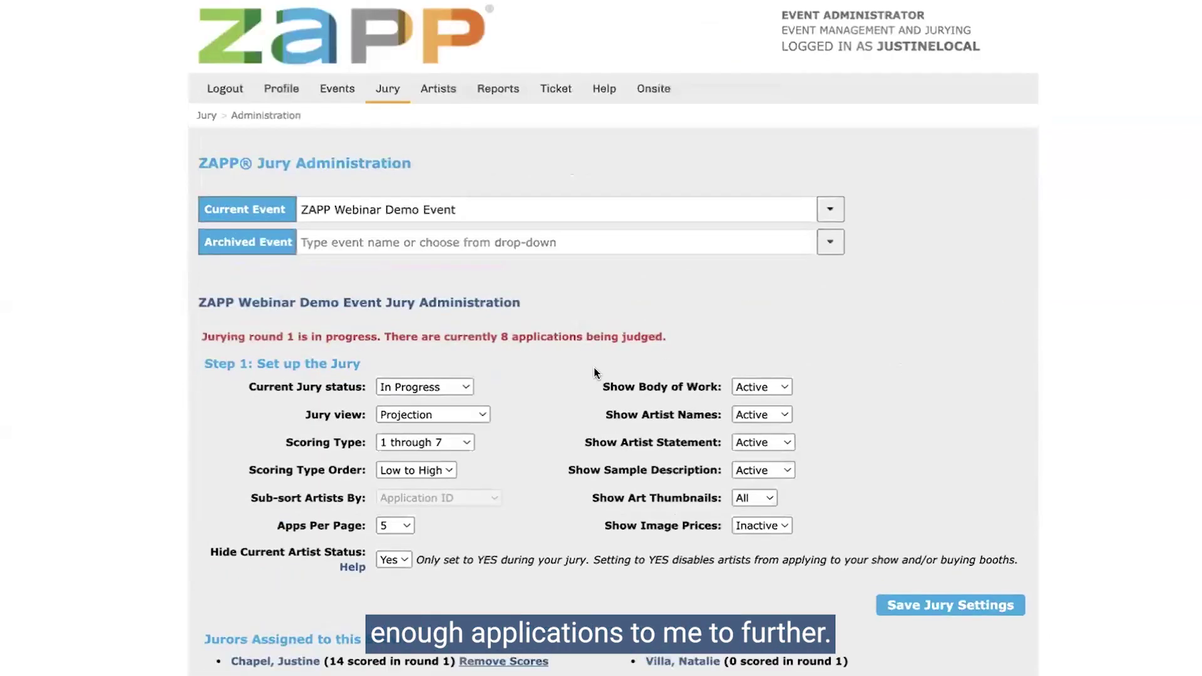
- Scroll past the 8 judged applications to Step 3: Finalize Jury Selection and open Invite Artists
{"action": "scroll", "coordinate": [576, 377], "scroll_direction": "down", "scroll_amount": 1}
{"action": "left_click_drag", "start_coordinate": [497, 330], "coordinate": [507, 333]}
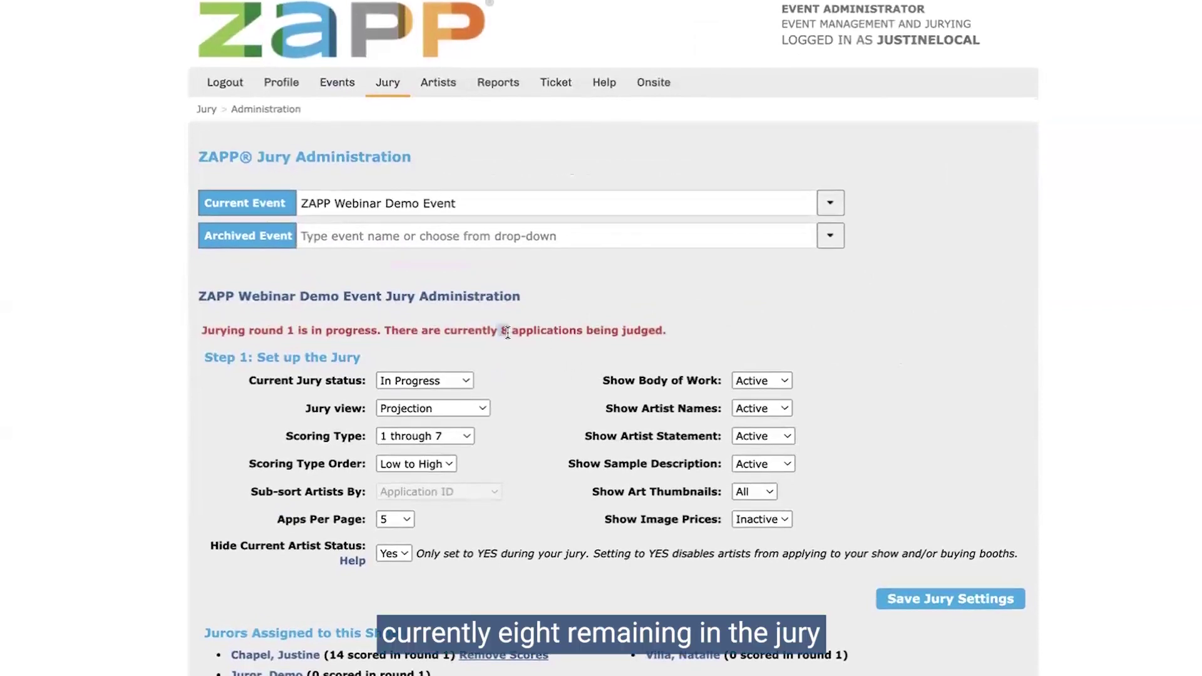
{"action": "scroll", "coordinate": [543, 400], "scroll_direction": "down", "scroll_amount": 5}
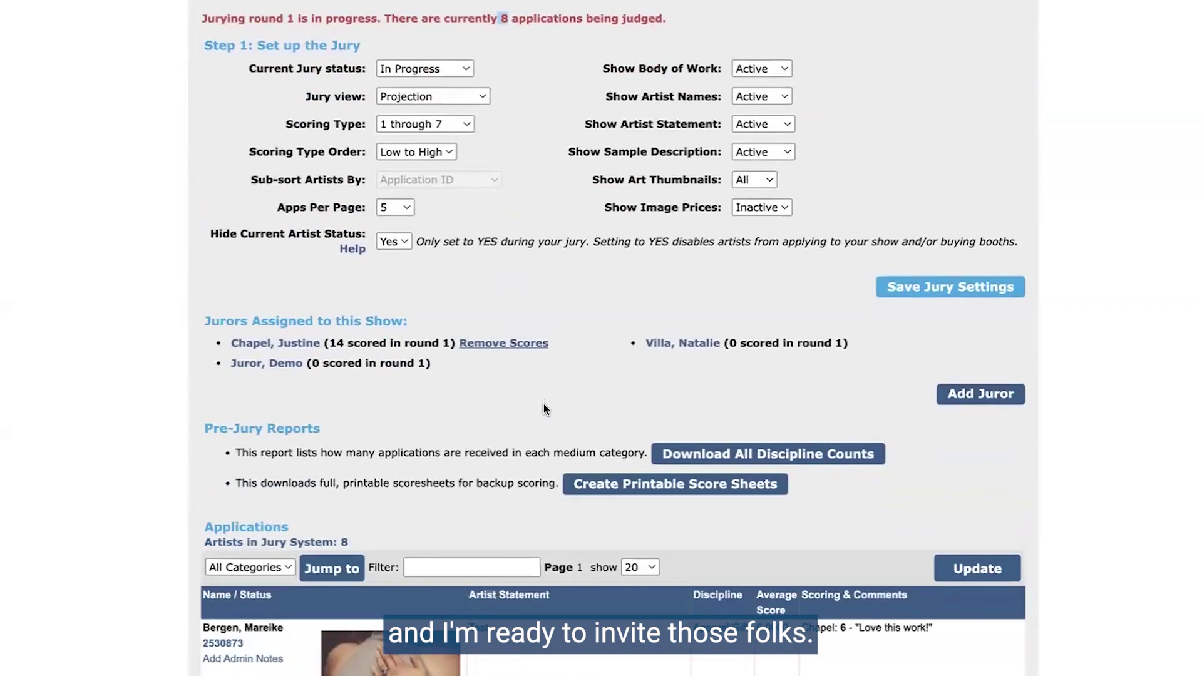
{"action": "scroll", "coordinate": [544, 408], "scroll_direction": "down", "scroll_amount": 7}
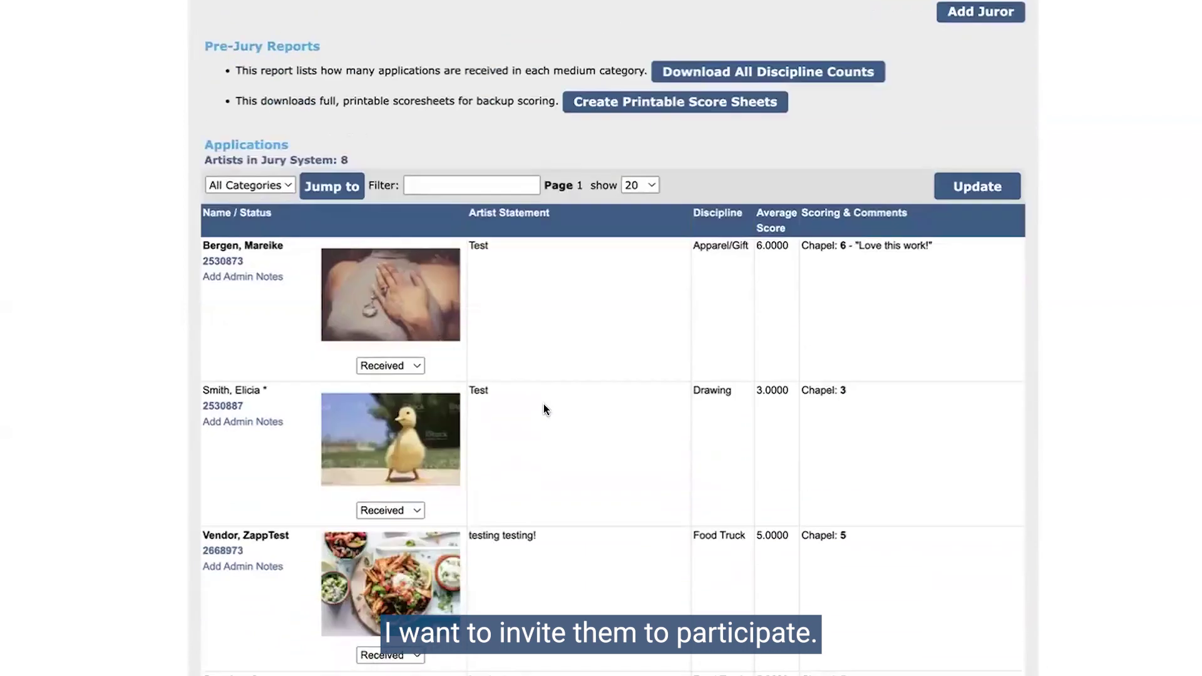
{"action": "scroll", "coordinate": [543, 408], "scroll_direction": "down", "scroll_amount": 6}
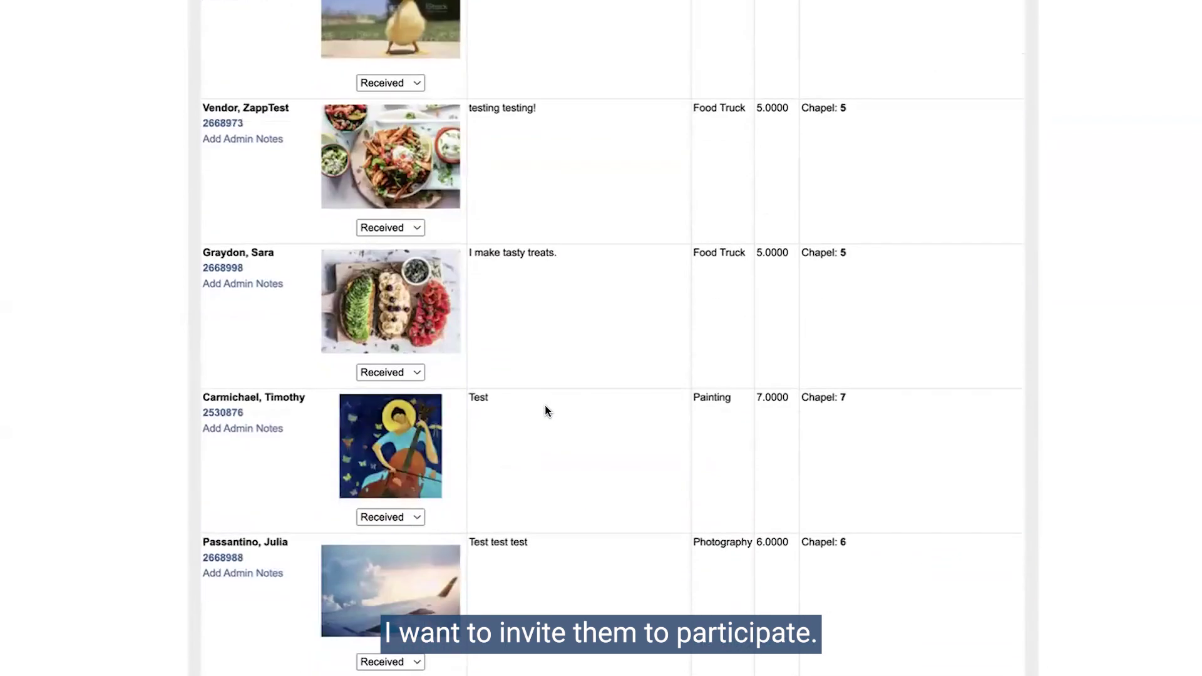
{"action": "scroll", "coordinate": [545, 405], "scroll_direction": "down", "scroll_amount": 13}
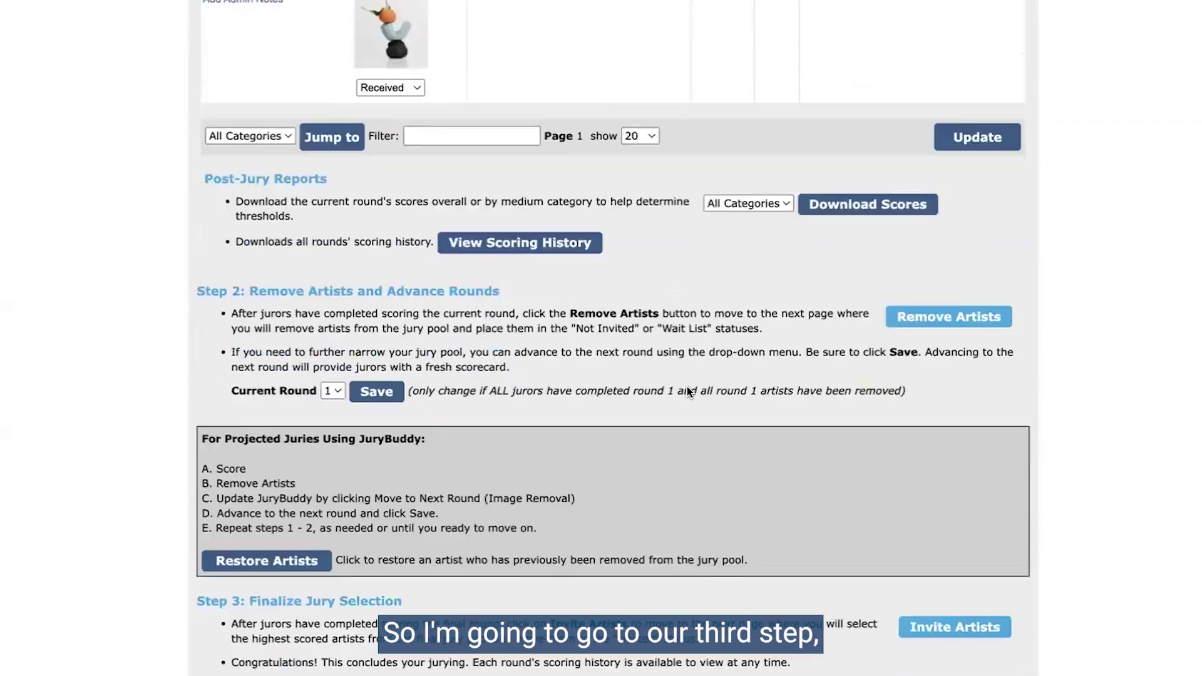
{"action": "scroll", "coordinate": [686, 385], "scroll_direction": "down", "scroll_amount": 2}
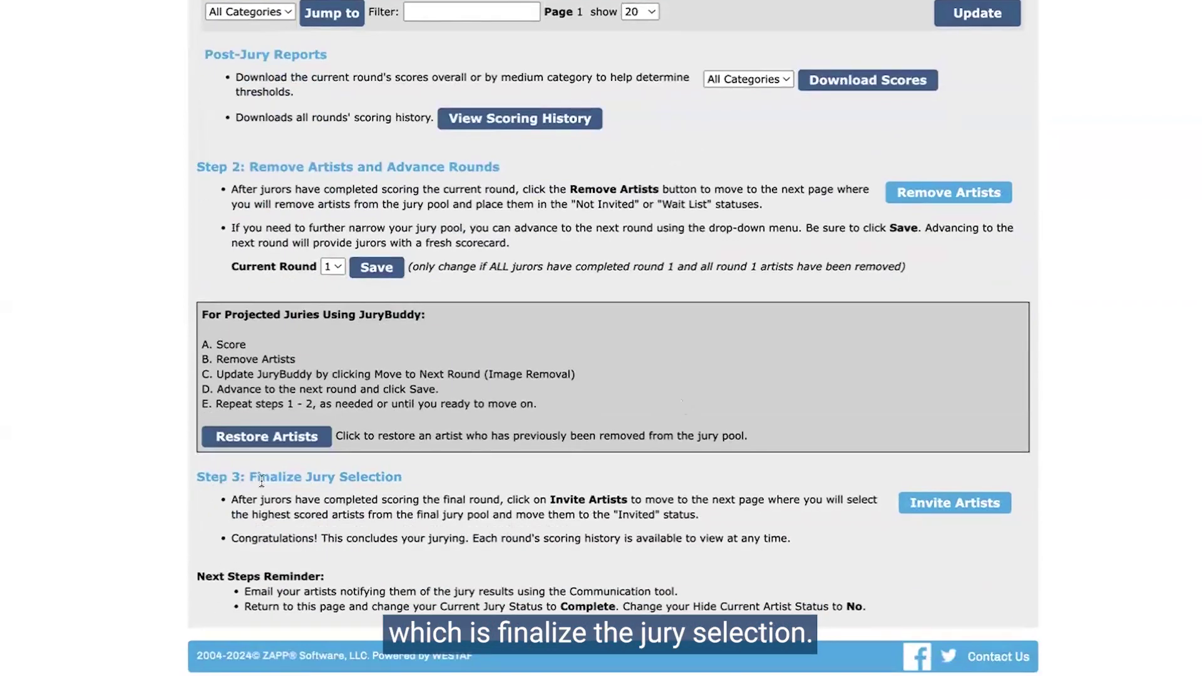
{"action": "left_click_drag", "start_coordinate": [229, 477], "coordinate": [403, 478]}
{"action": "left_click", "coordinate": [929, 509]}
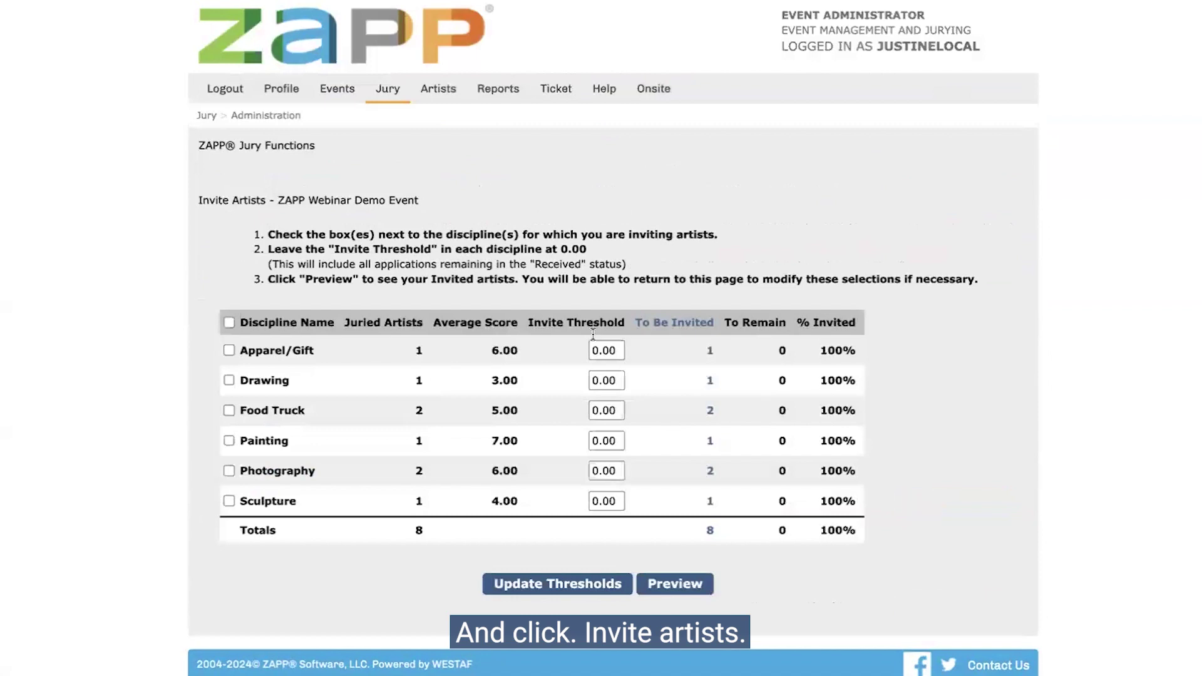
- Check all six disciplines, leave invite thresholds at 0.00, and preview the eight invitees
{"action": "left_click", "coordinate": [229, 323]}
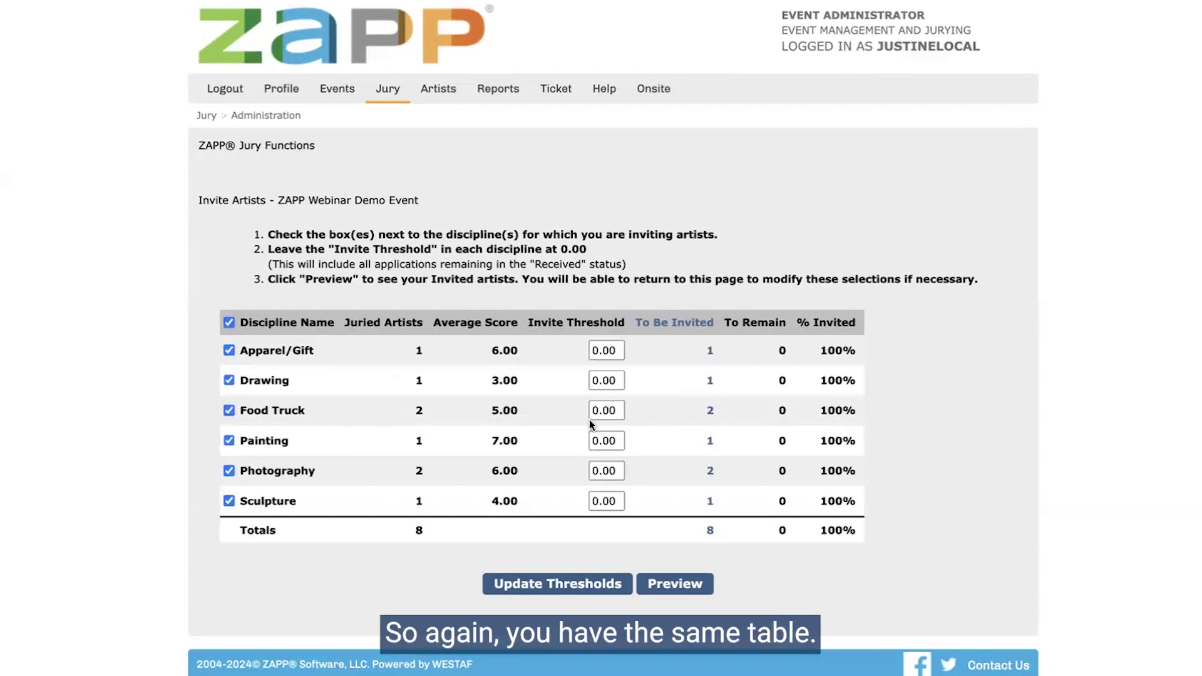
{"action": "left_click_drag", "start_coordinate": [528, 322], "coordinate": [622, 322]}
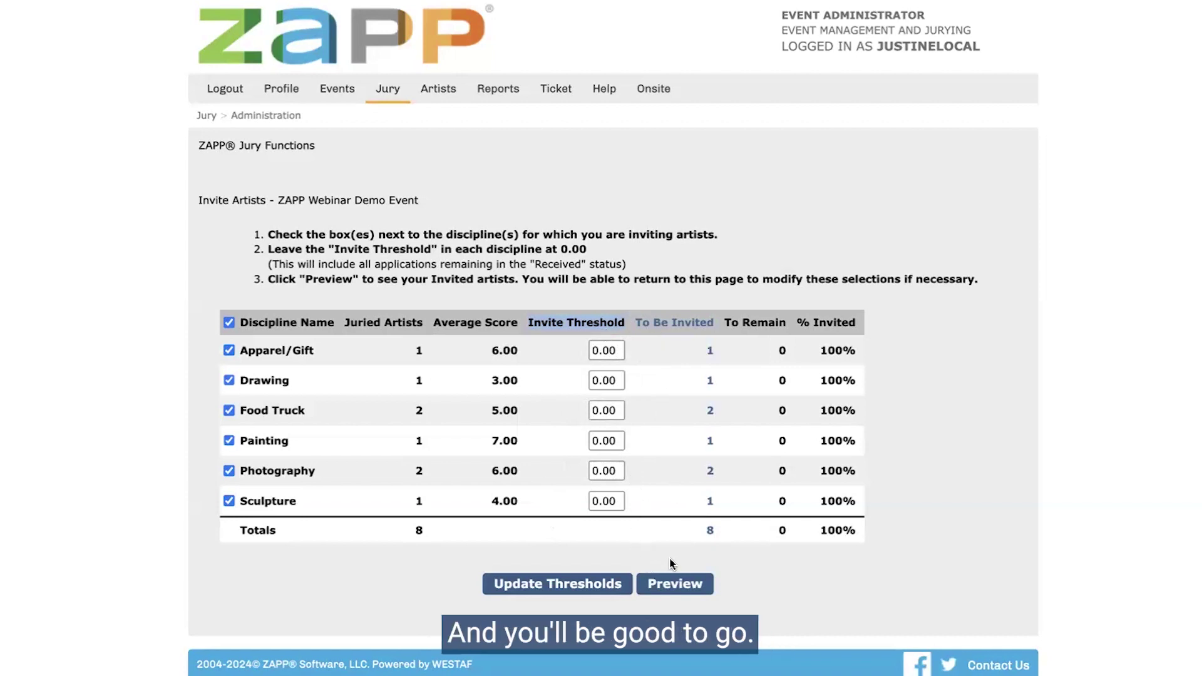
{"action": "left_click", "coordinate": [689, 588]}
- Confirm the first artist's status reads Invited and invite all eight artists
{"action": "scroll", "coordinate": [804, 564], "scroll_direction": "down", "scroll_amount": 3}
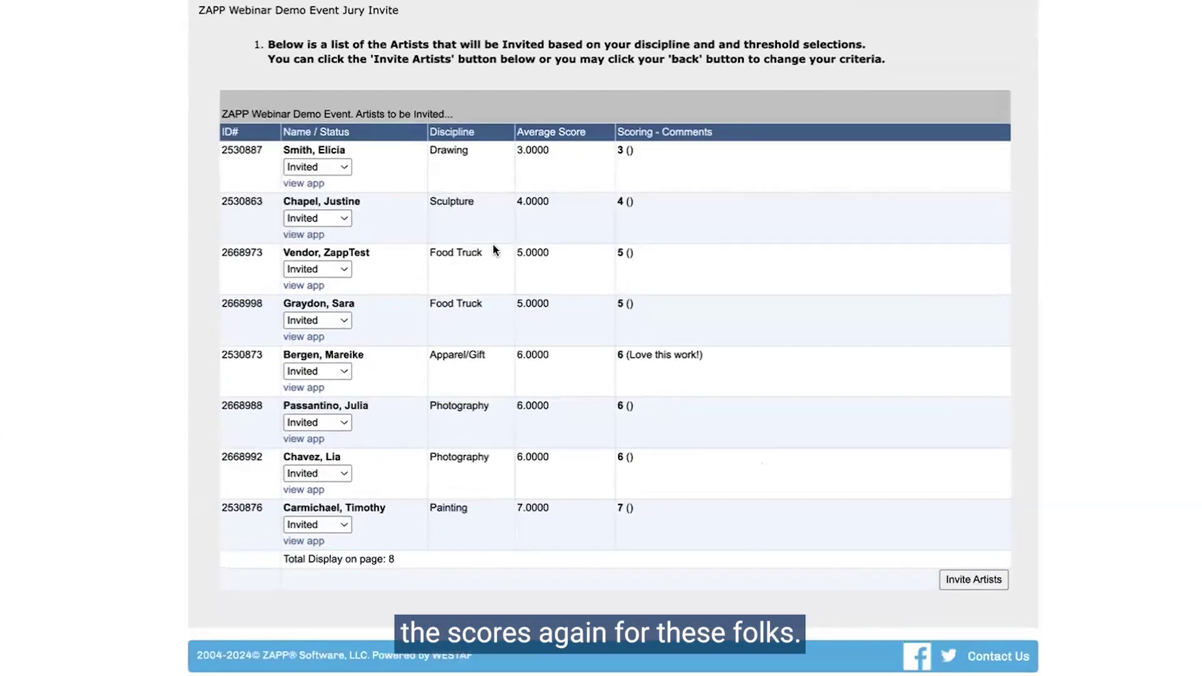
{"action": "left_click", "coordinate": [346, 166]}
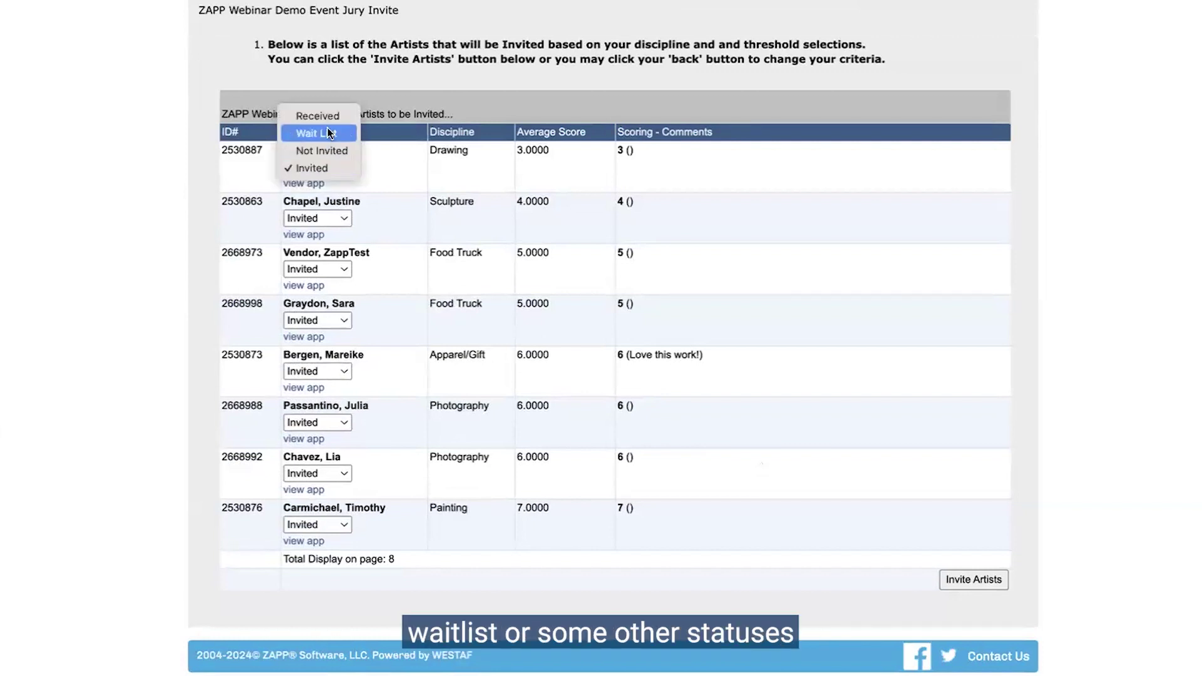
{"action": "left_click", "coordinate": [335, 169]}
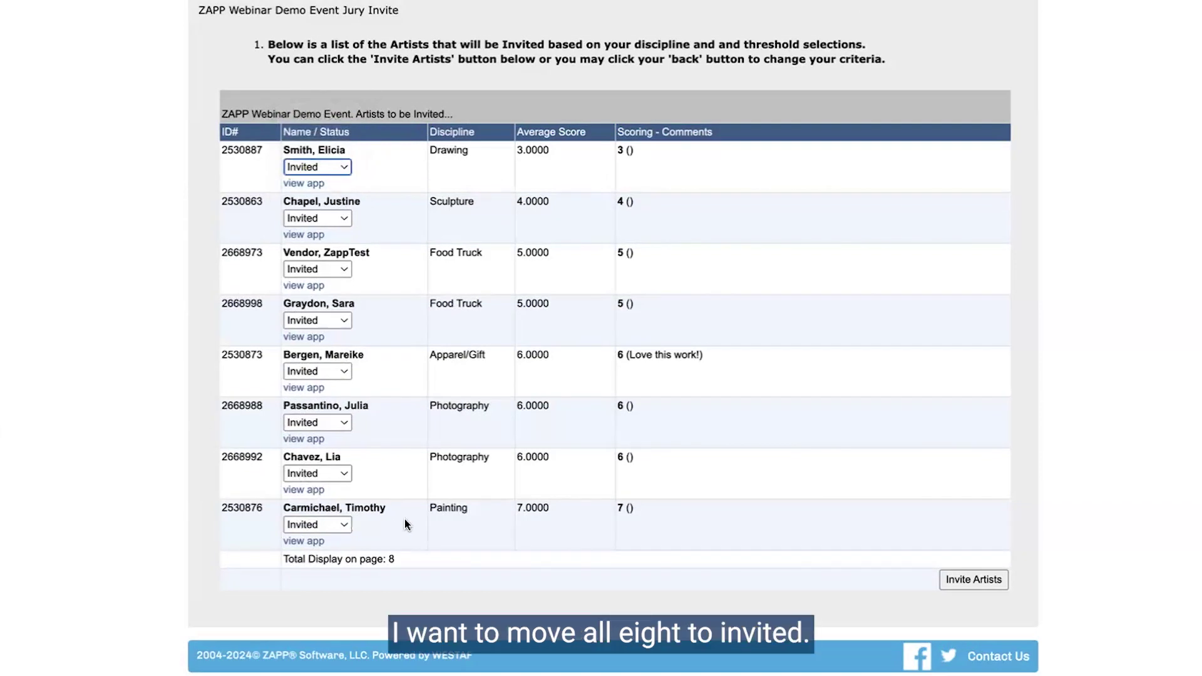
{"action": "left_click", "coordinate": [972, 581]}
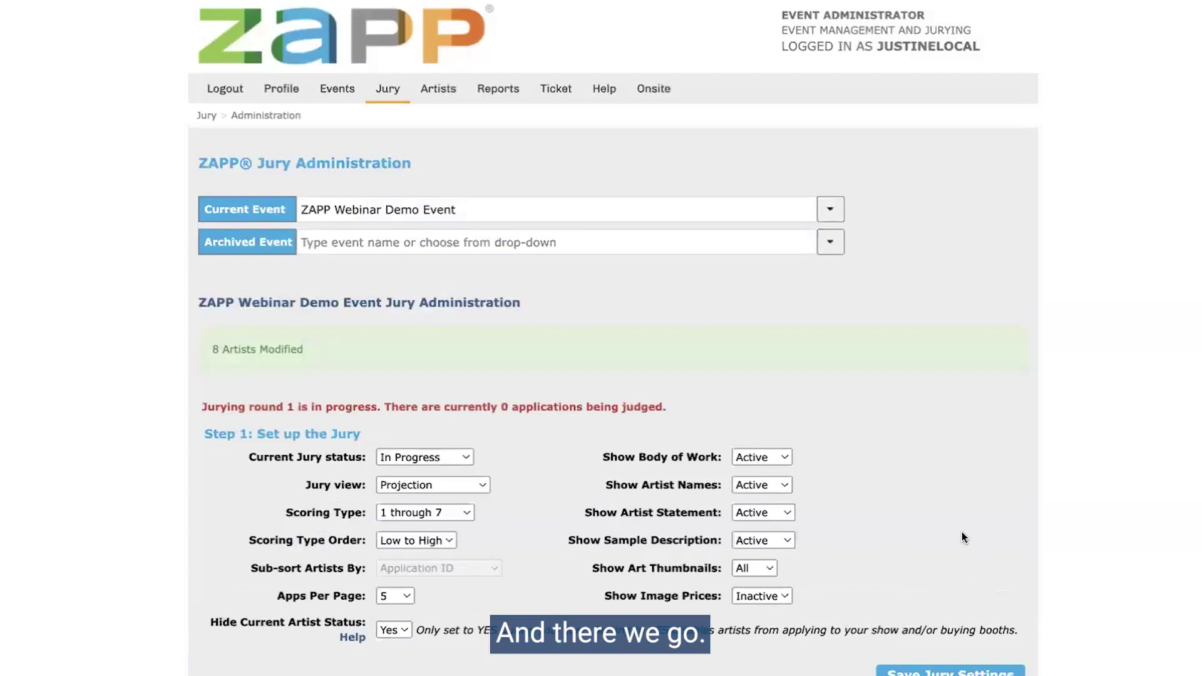
{"action": "left_click_drag", "start_coordinate": [493, 407], "coordinate": [666, 410]}
{"action": "left_click_drag", "start_coordinate": [571, 414], "coordinate": [650, 412]}
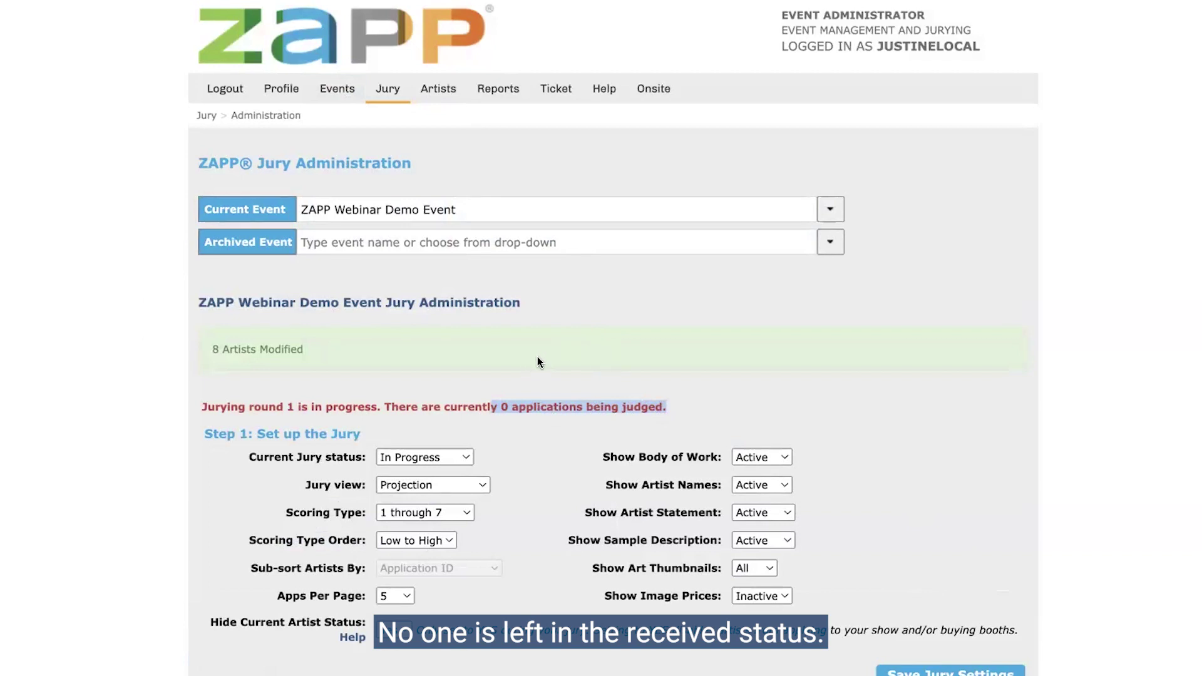
{"action": "left_click_drag", "start_coordinate": [501, 407], "coordinate": [500, 412]}
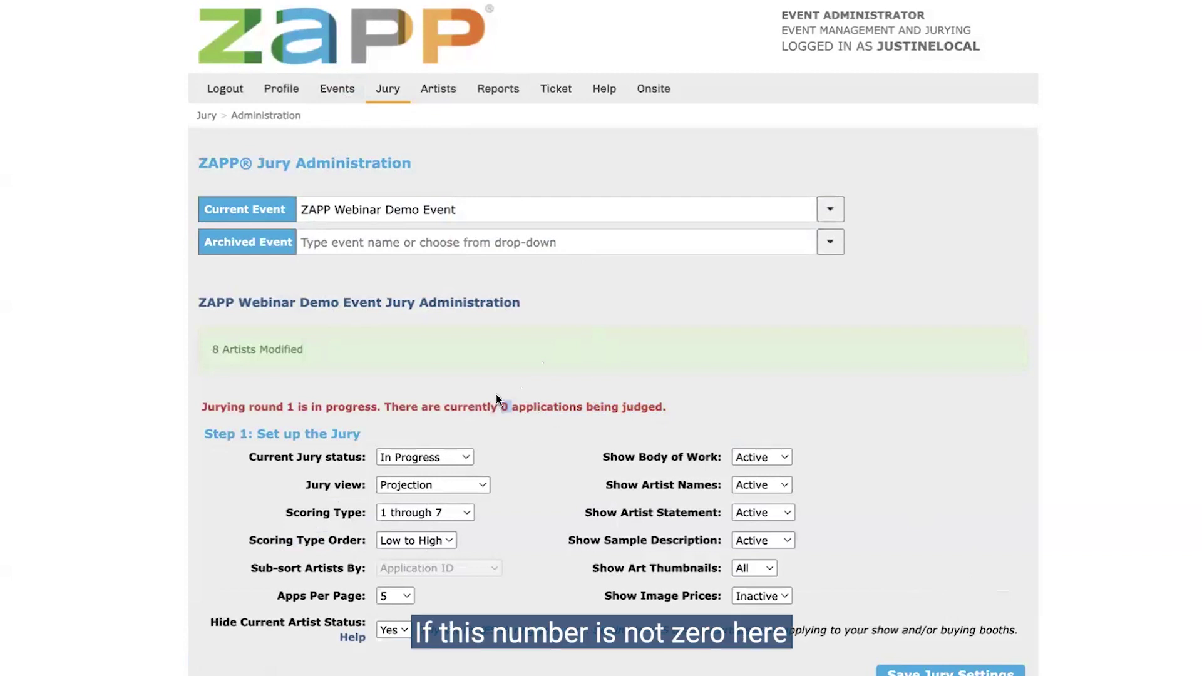
{"action": "scroll", "coordinate": [524, 423], "scroll_direction": "down", "scroll_amount": 3}
{"action": "scroll", "coordinate": [526, 426], "scroll_direction": "down", "scroll_amount": 8}
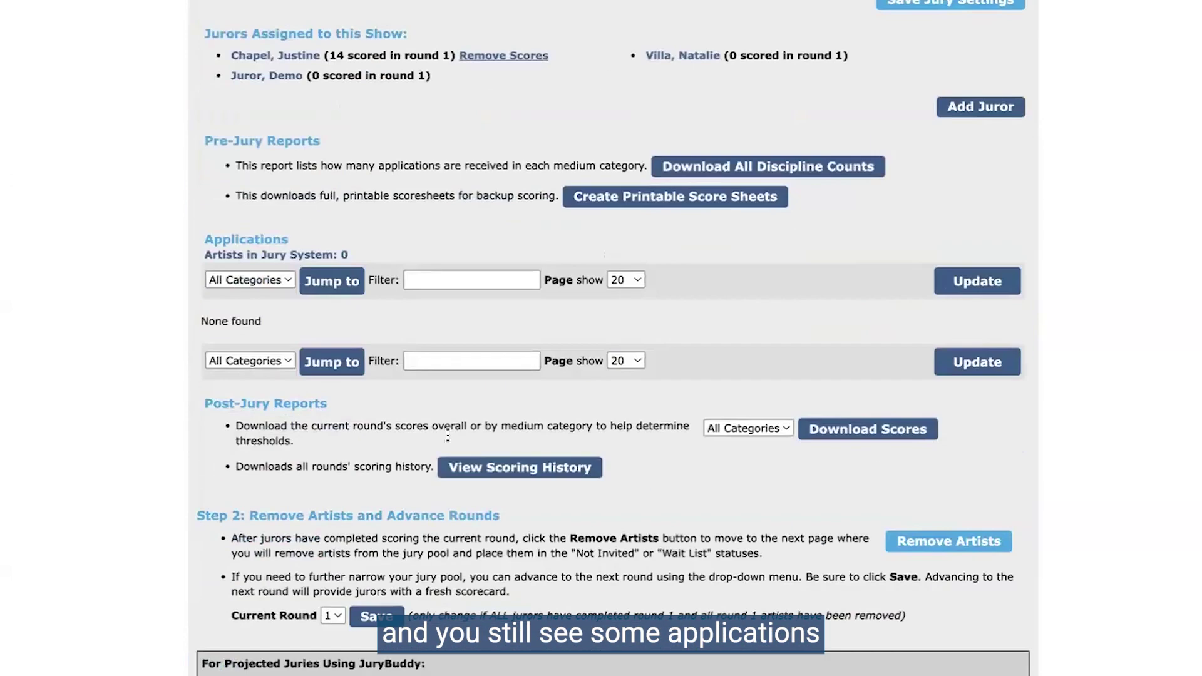
{"action": "left_click_drag", "start_coordinate": [201, 321], "coordinate": [281, 329]}
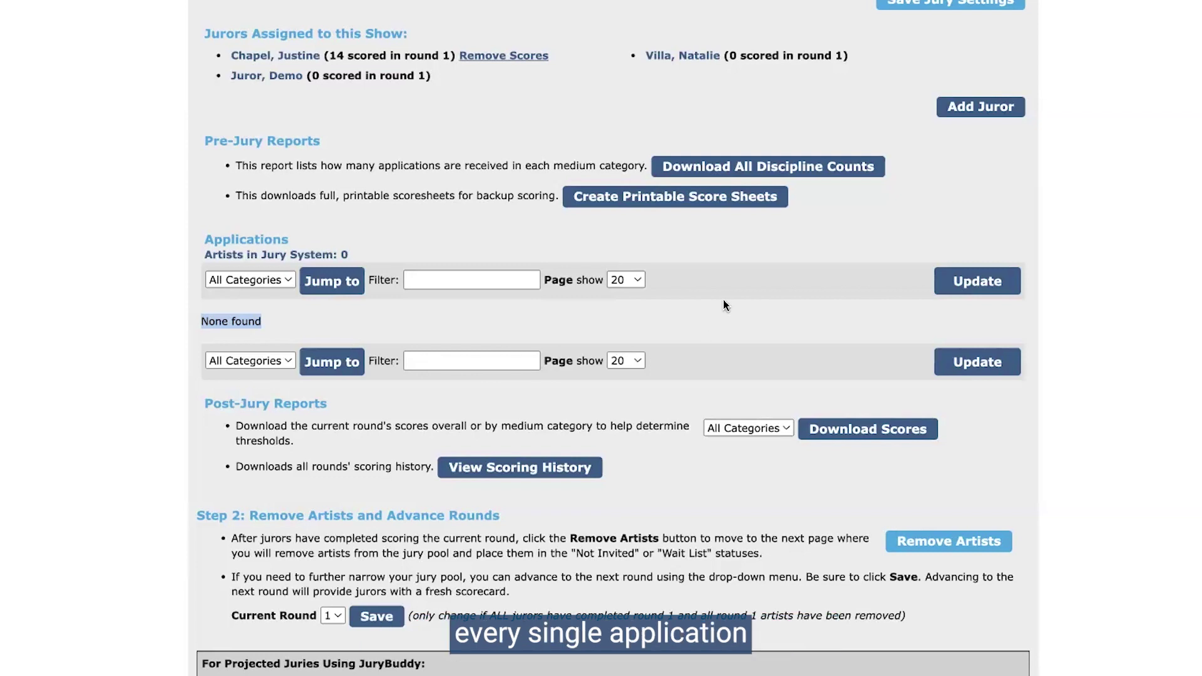
{"action": "scroll", "coordinate": [723, 306], "scroll_direction": "up", "scroll_amount": 10}
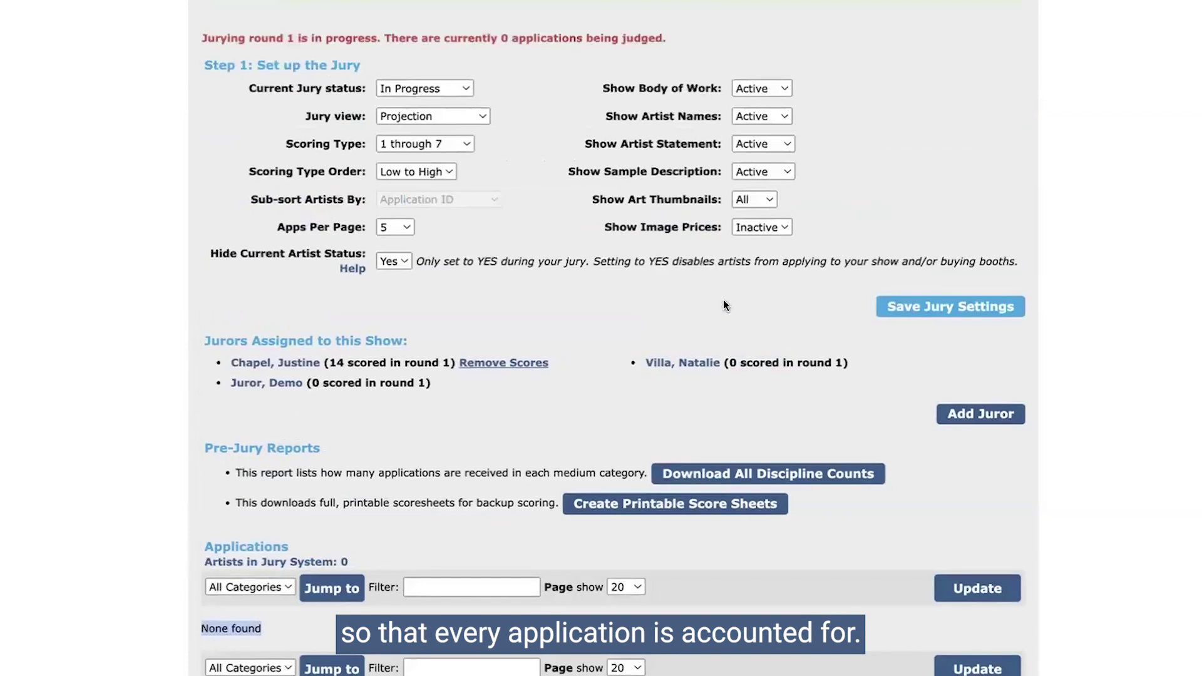
{"action": "mouse_move", "coordinate": [341, 94]}
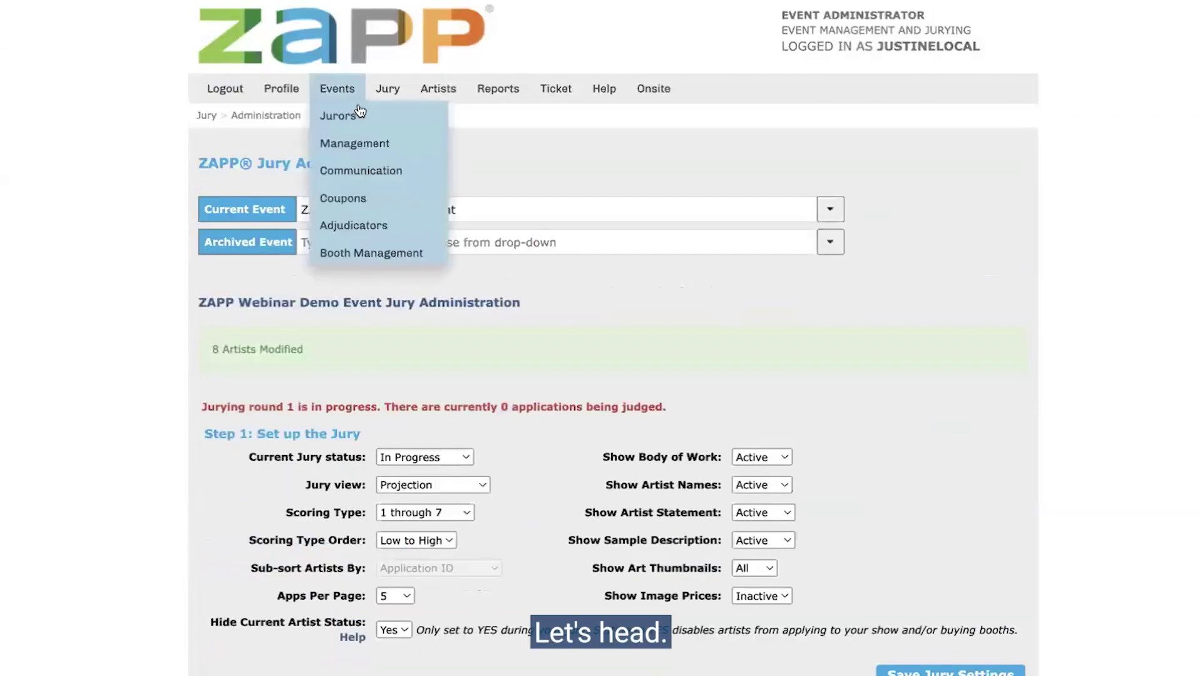
{"action": "left_click", "coordinate": [366, 137]}
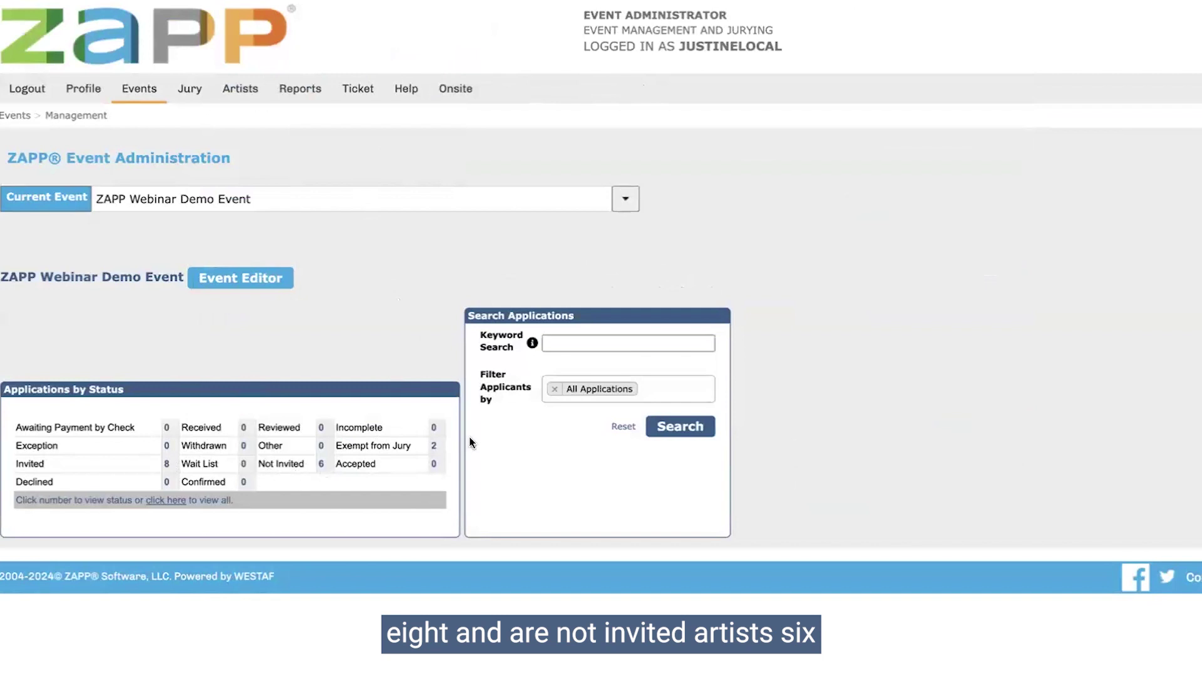
{"action": "left_click", "coordinate": [433, 449]}
{"action": "scroll", "coordinate": [433, 450], "scroll_direction": "down", "scroll_amount": 6}
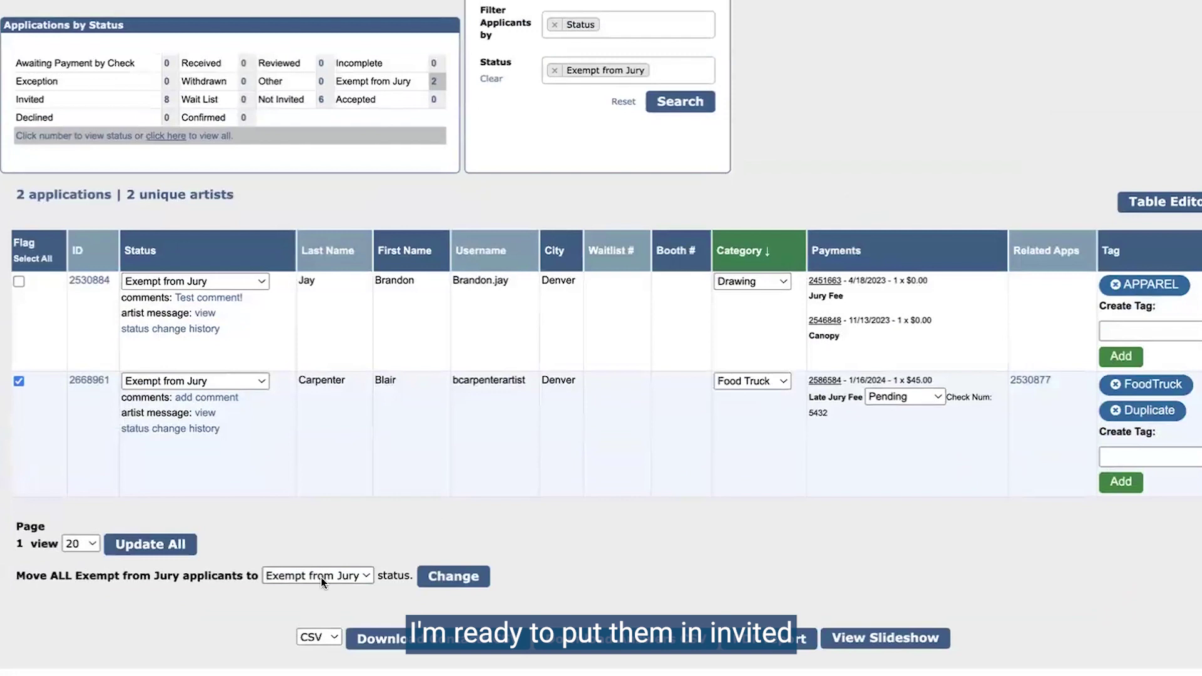
{"action": "left_click", "coordinate": [321, 576]}
{"action": "left_click", "coordinate": [308, 557]}
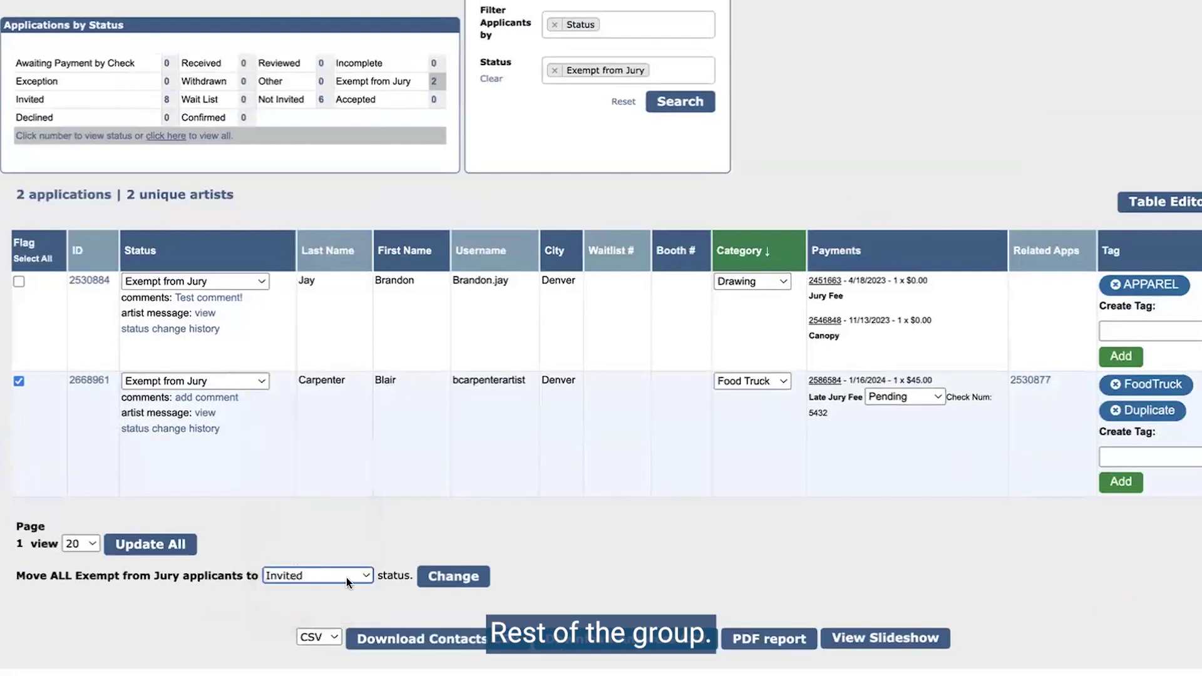
{"action": "left_click", "coordinate": [453, 576]}
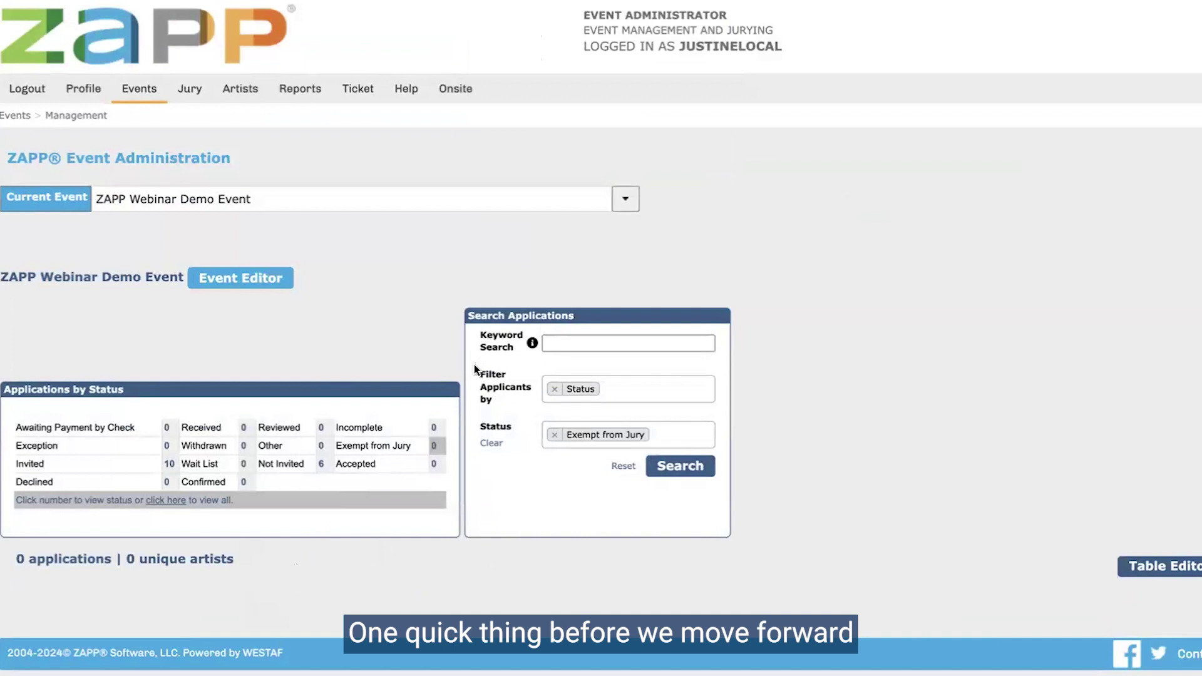
{"action": "scroll", "coordinate": [412, 364], "scroll_direction": "down", "scroll_amount": 1}
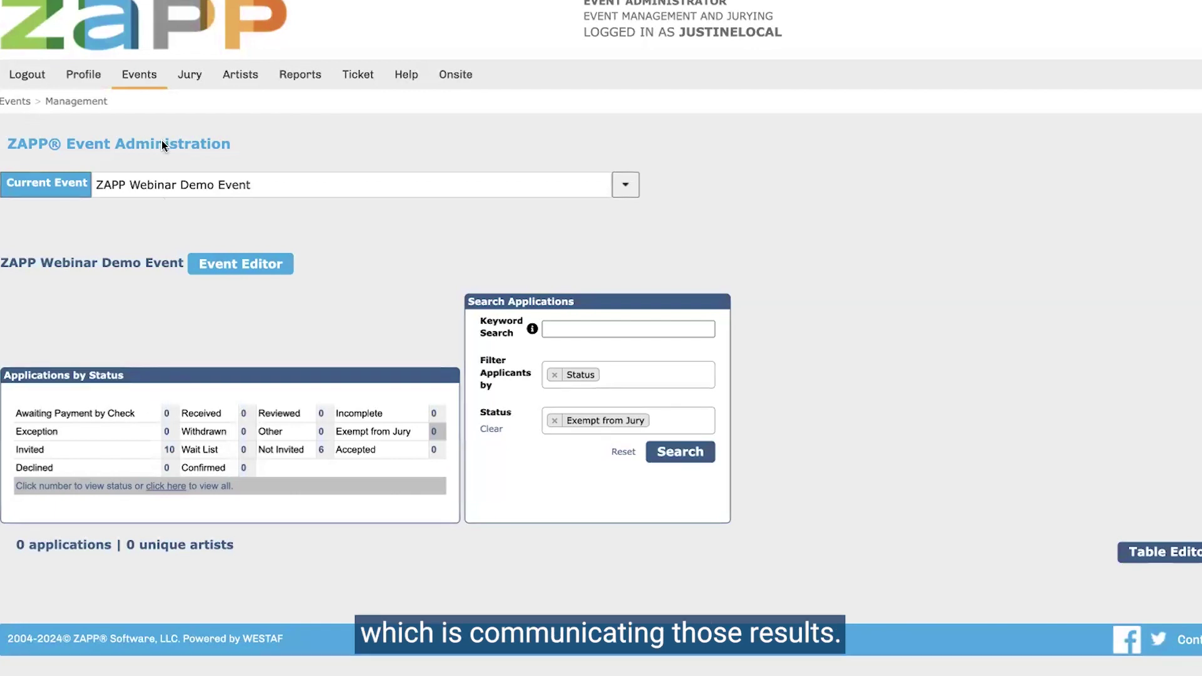
- On Jury Administration, set Hide Current Artist Status so artist status is no longer hidden
{"action": "mouse_move", "coordinate": [193, 91]}
{"action": "left_click", "coordinate": [215, 126]}
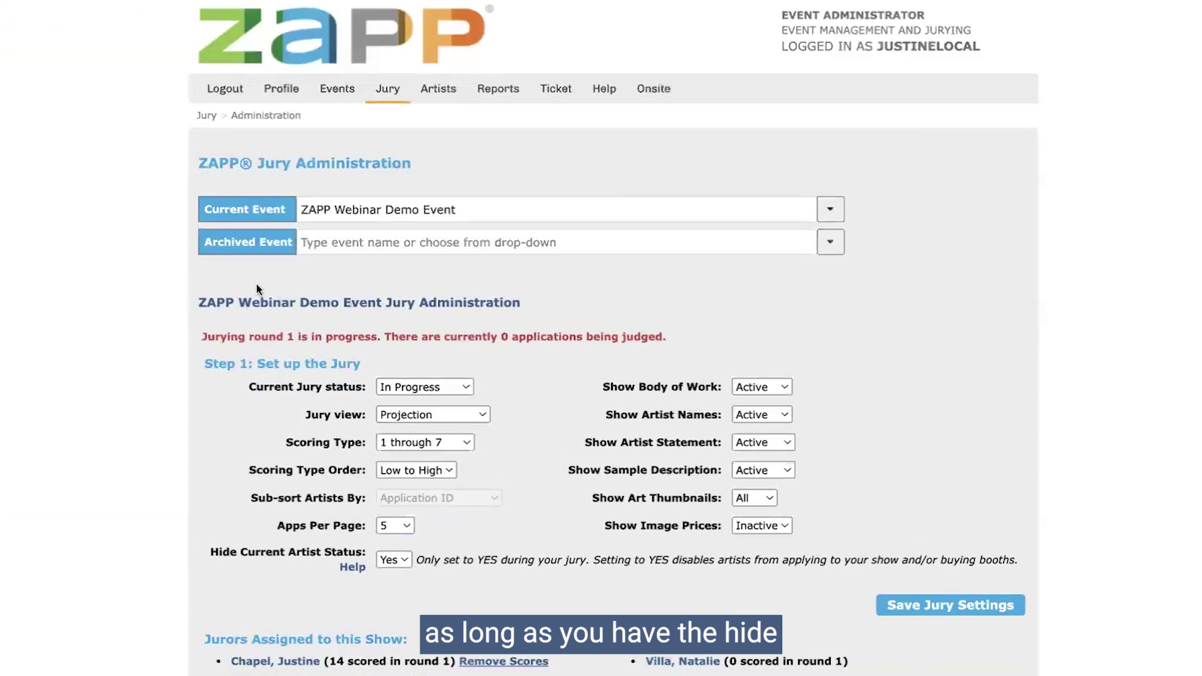
{"action": "scroll", "coordinate": [300, 482], "scroll_direction": "down", "scroll_amount": 2}
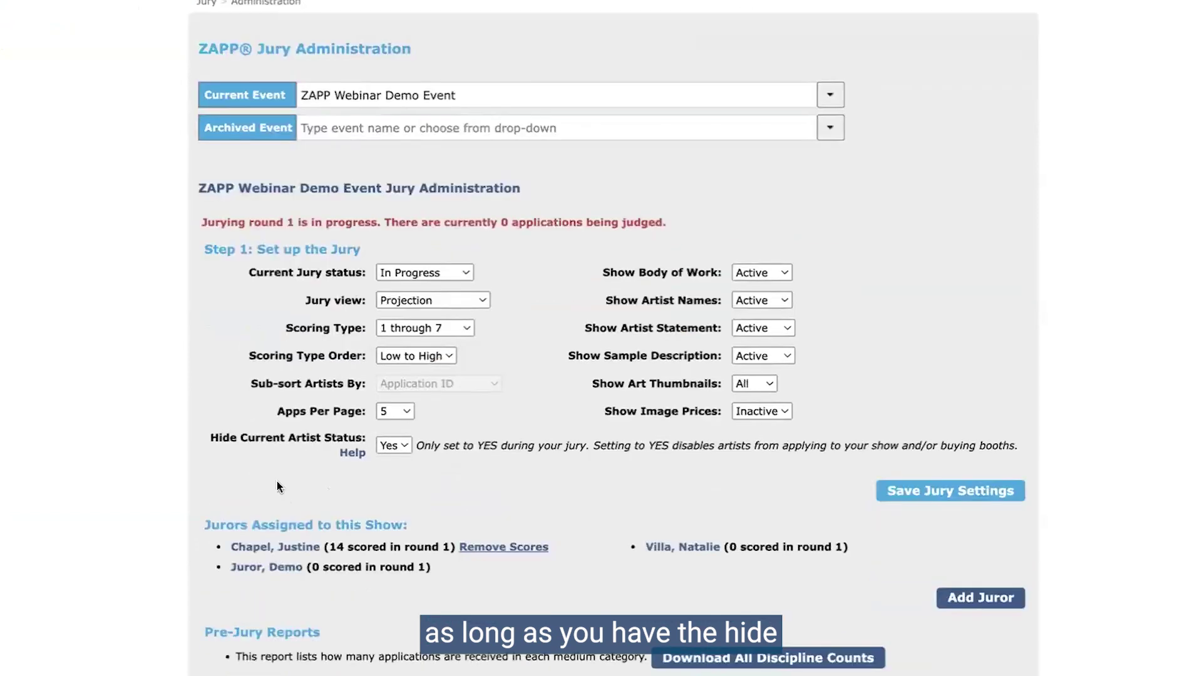
{"action": "left_click", "coordinate": [396, 446]}
{"action": "left_click", "coordinate": [395, 446]}
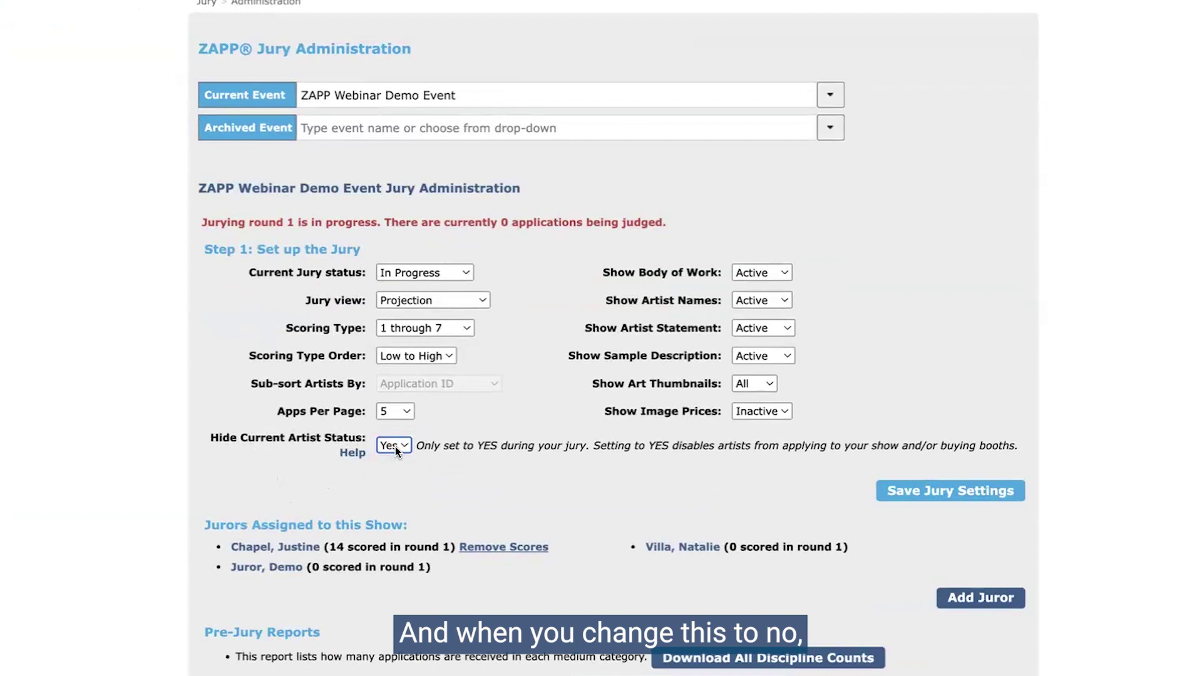
{"action": "left_click", "coordinate": [396, 446]}
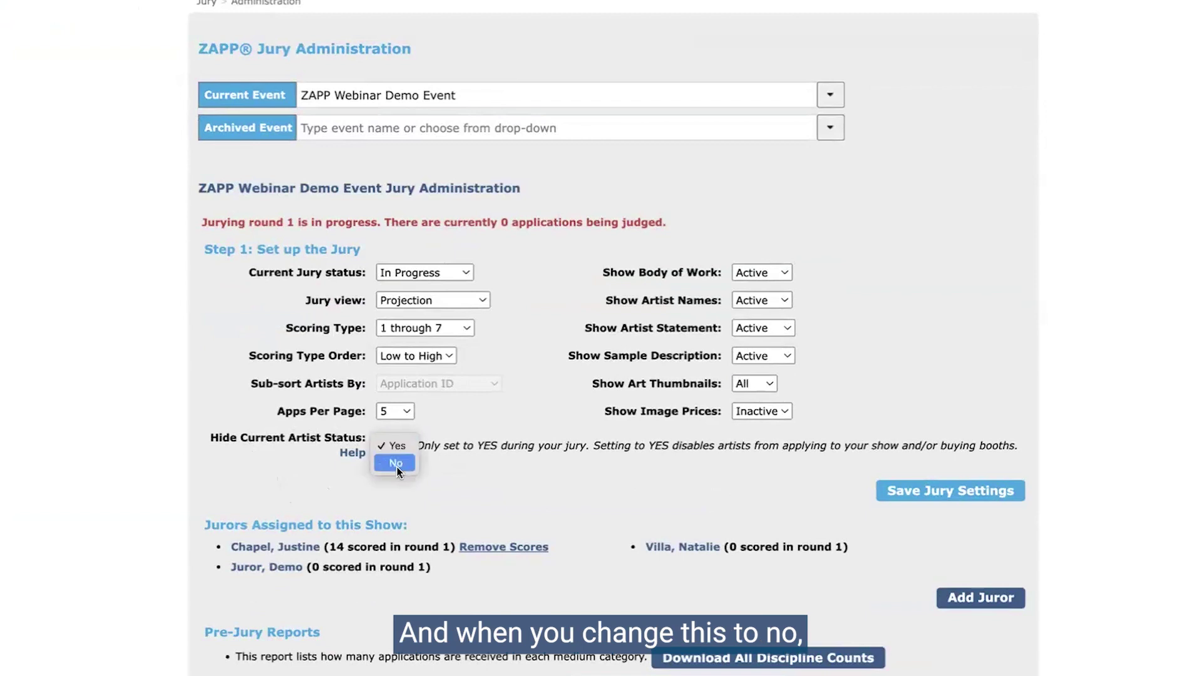
{"action": "left_click", "coordinate": [397, 465]}
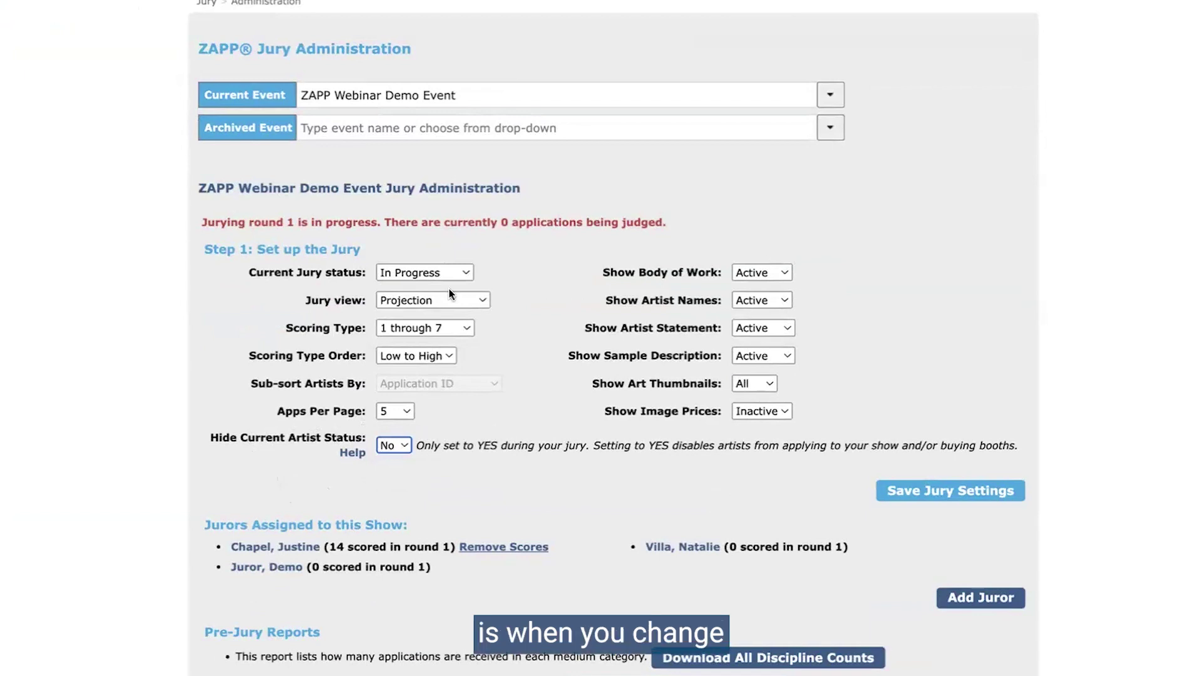
- Try jury status Complete, then revert to In Progress and hide current artist status again
{"action": "left_click", "coordinate": [438, 272]}
{"action": "left_click", "coordinate": [429, 292]}
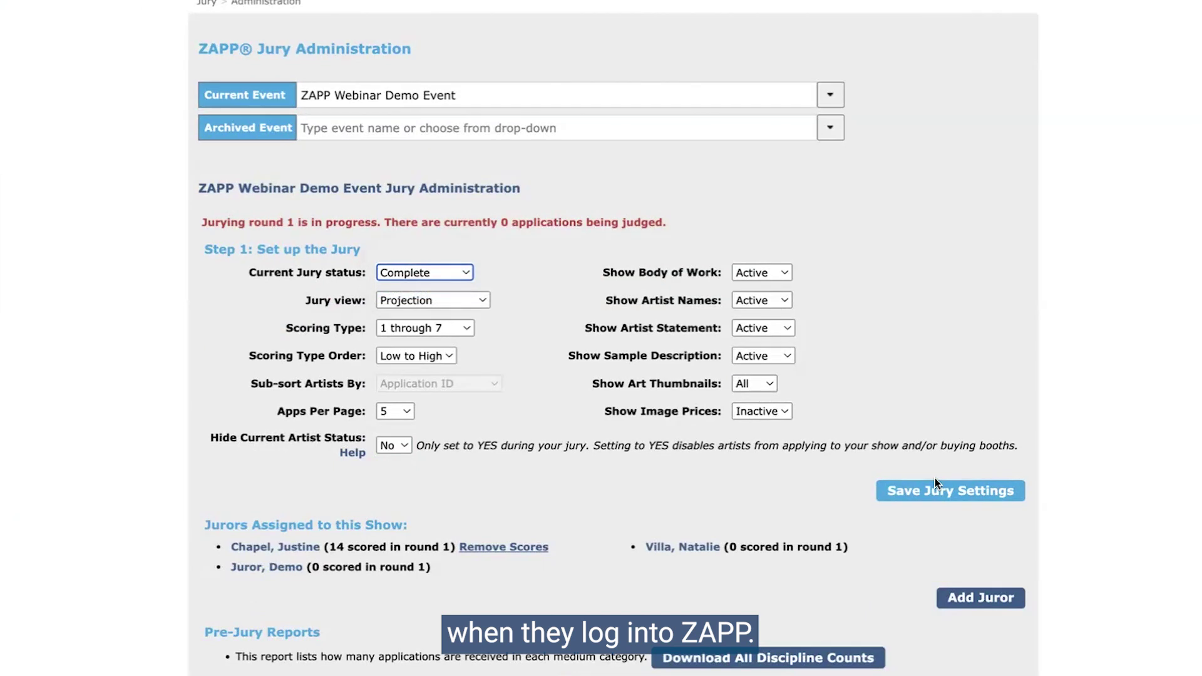
{"action": "left_click", "coordinate": [458, 272]}
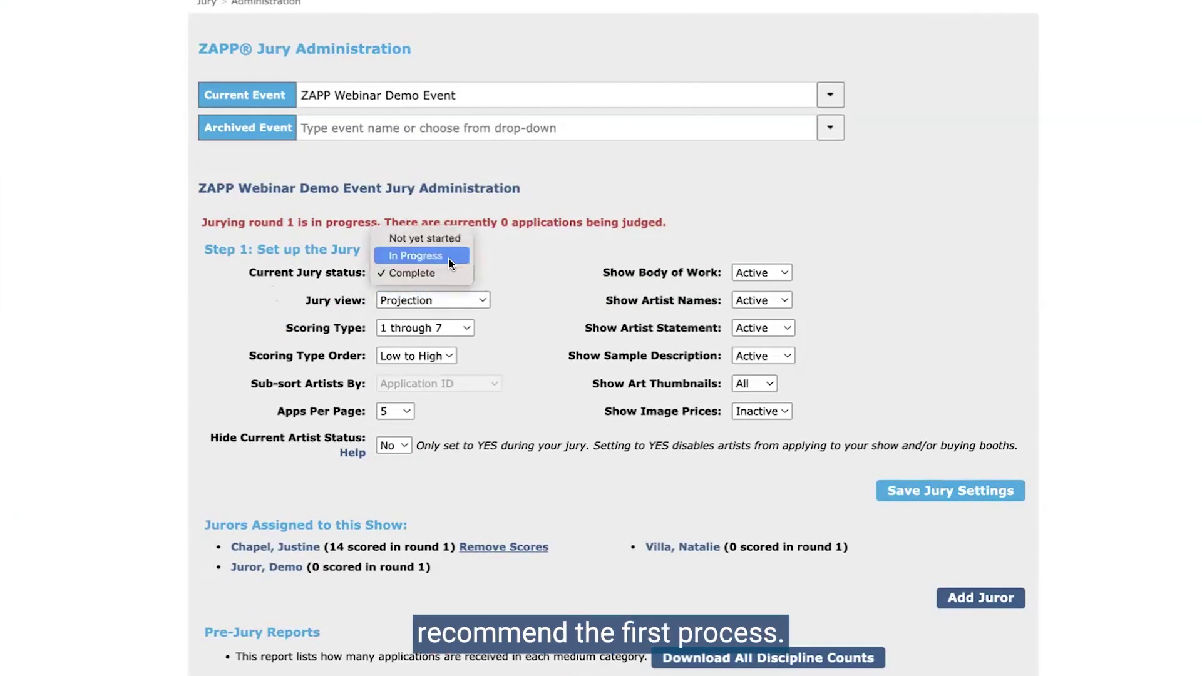
{"action": "left_click", "coordinate": [447, 256]}
{"action": "left_click", "coordinate": [398, 445]}
{"action": "left_click", "coordinate": [402, 432]}
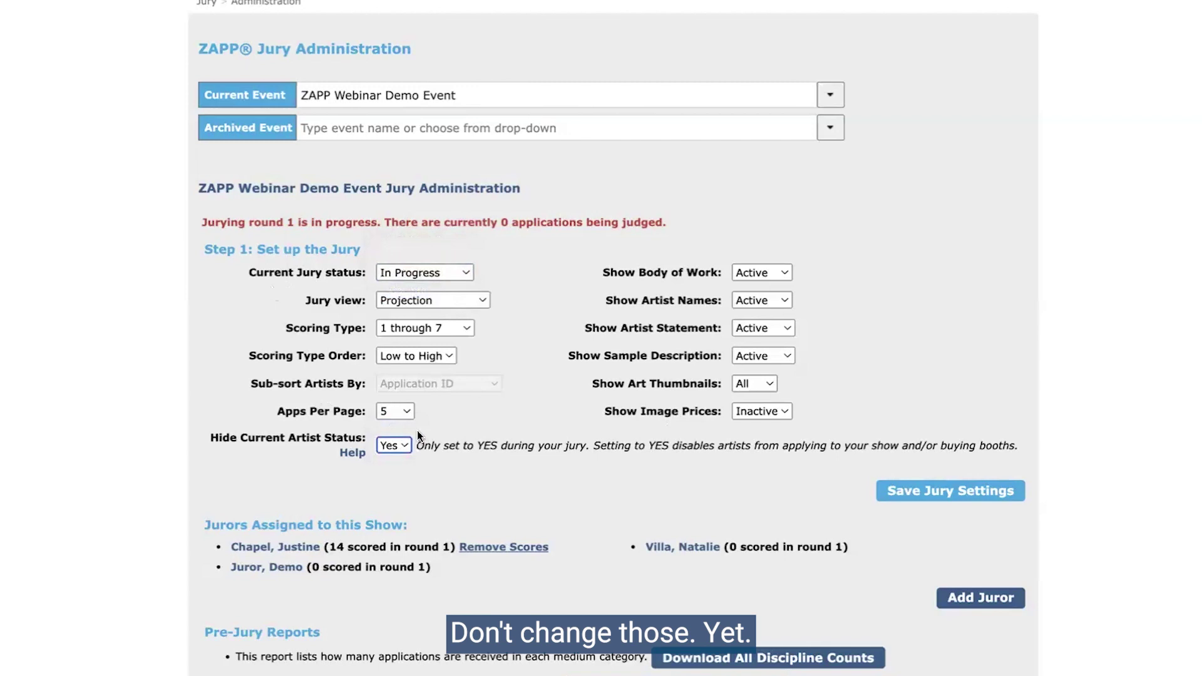
- Go to the Events Communication page for the demo event
{"action": "scroll", "coordinate": [504, 311], "scroll_direction": "up", "scroll_amount": 3}
{"action": "mouse_move", "coordinate": [336, 98]}
{"action": "left_click", "coordinate": [369, 170]}
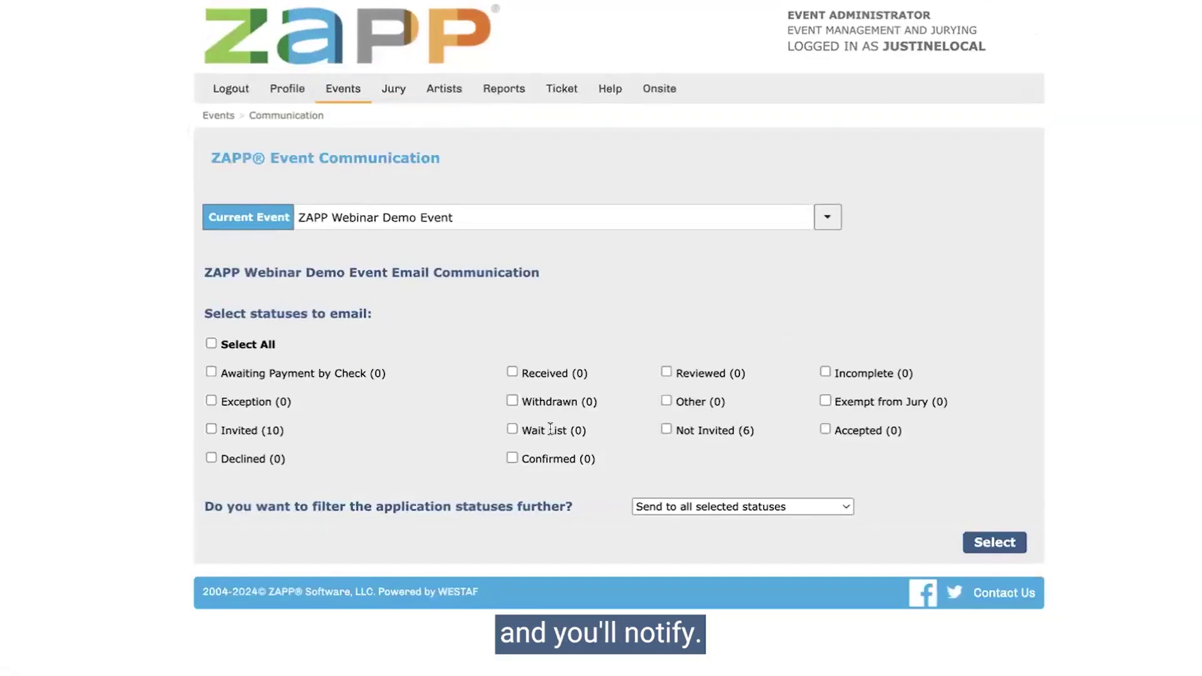
- Load the email composer, switching the recipients from Not Invited to Invited (10)
{"action": "left_click", "coordinate": [666, 429]}
{"action": "left_click", "coordinate": [994, 542]}
{"action": "scroll", "coordinate": [383, 448], "scroll_direction": "down", "scroll_amount": 8}
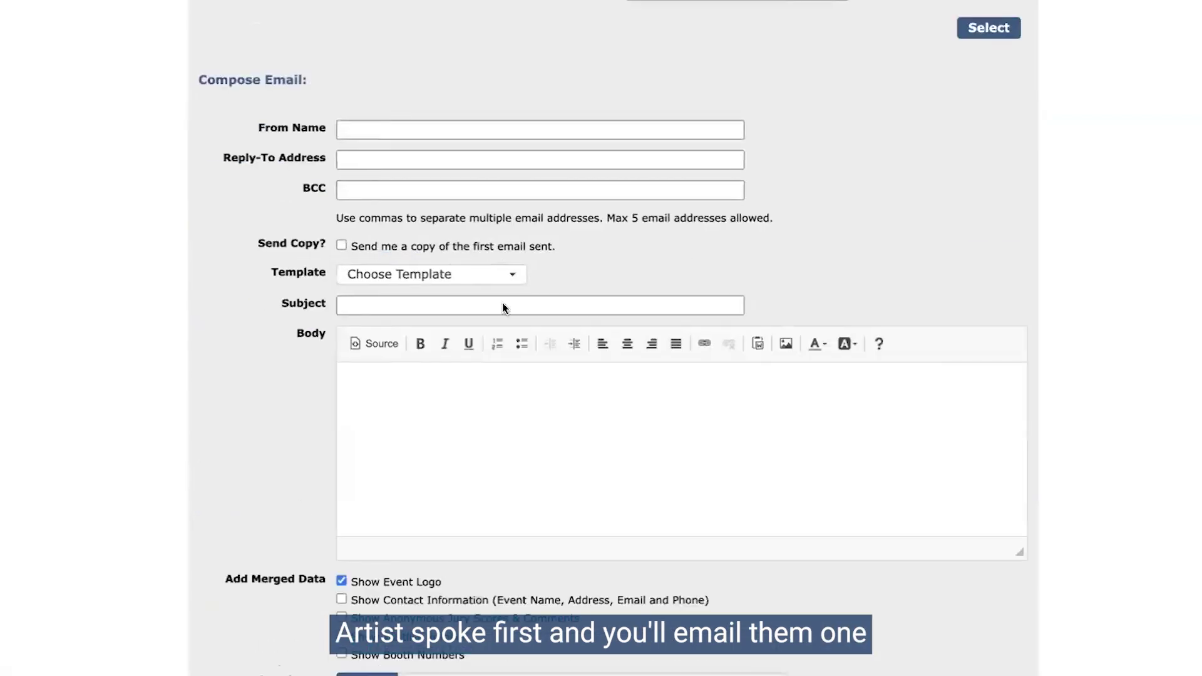
{"action": "scroll", "coordinate": [302, 444], "scroll_direction": "up", "scroll_amount": 5}
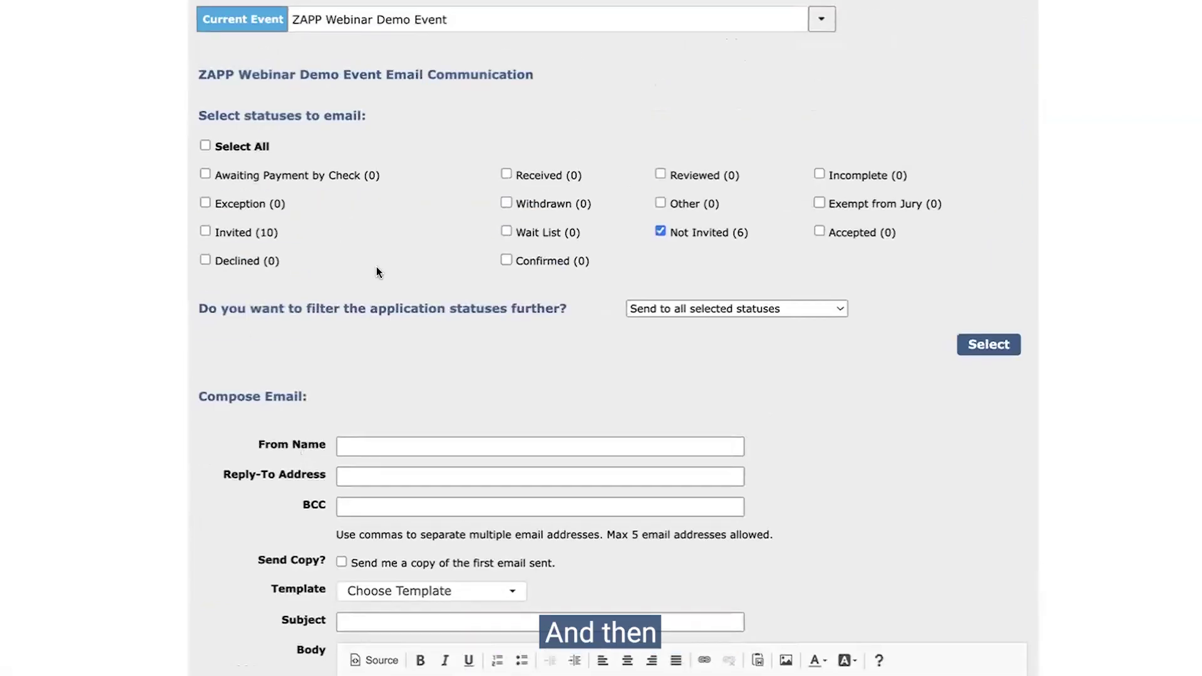
{"action": "left_click", "coordinate": [660, 231]}
{"action": "left_click", "coordinate": [205, 231]}
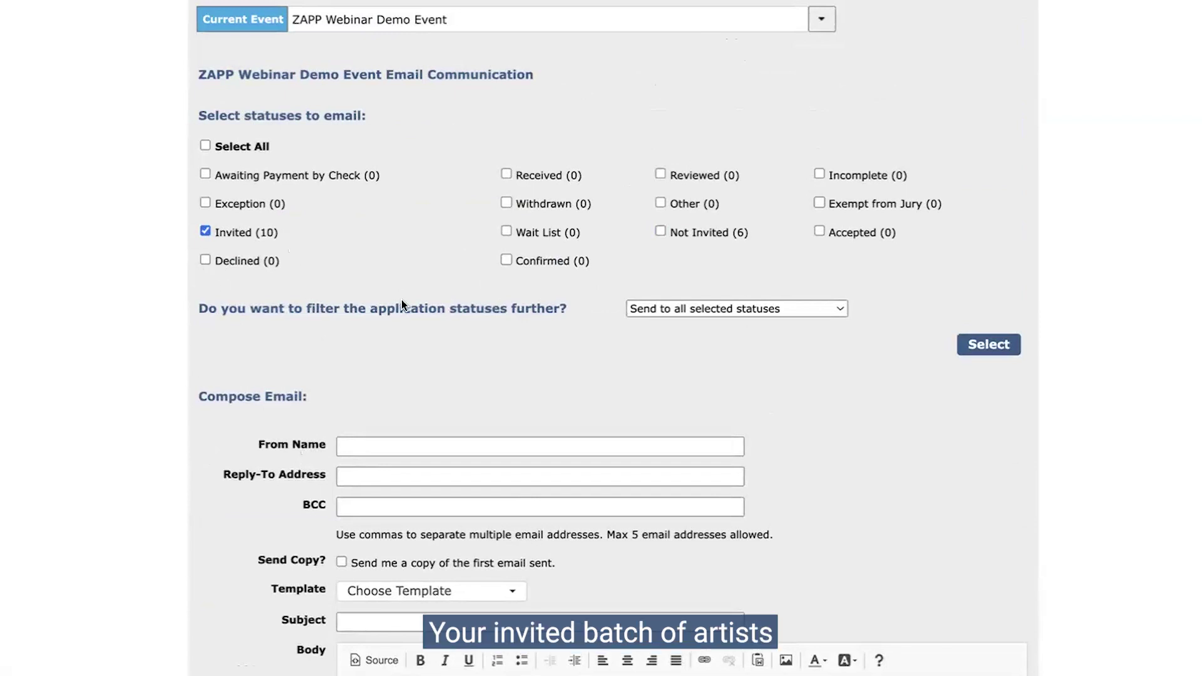
{"action": "scroll", "coordinate": [401, 299], "scroll_direction": "down", "scroll_amount": 1}
{"action": "scroll", "coordinate": [538, 319], "scroll_direction": "down", "scroll_amount": 5}
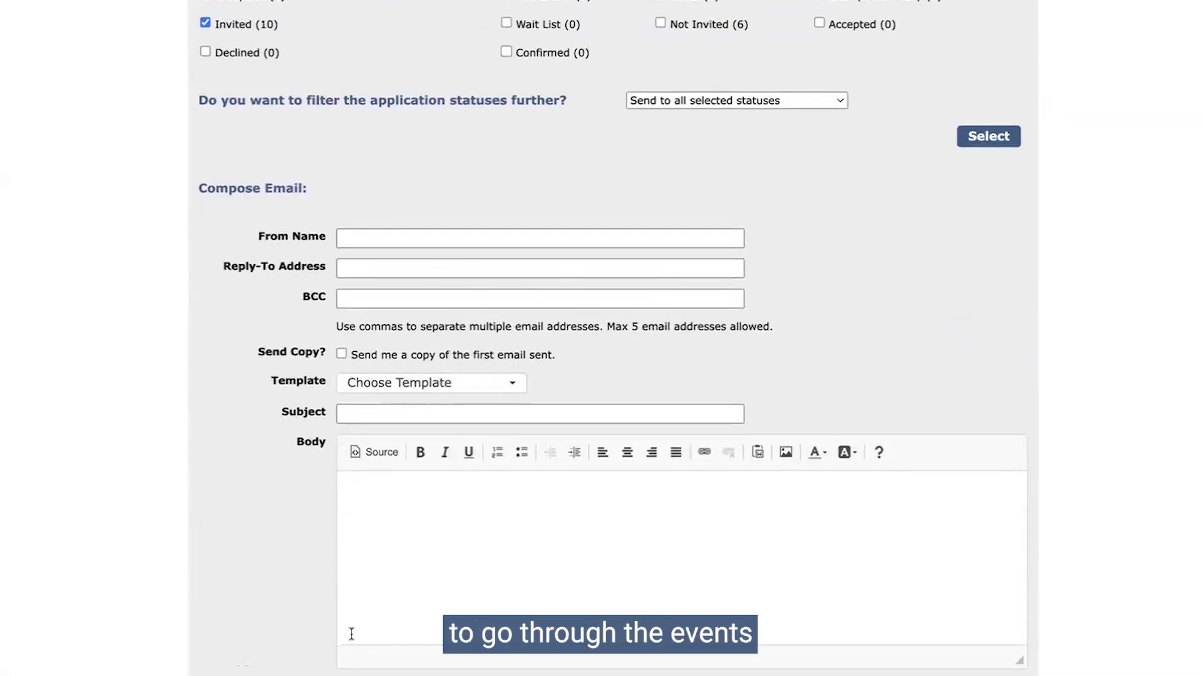
{"action": "scroll", "coordinate": [668, 571], "scroll_direction": "down", "scroll_amount": 6}
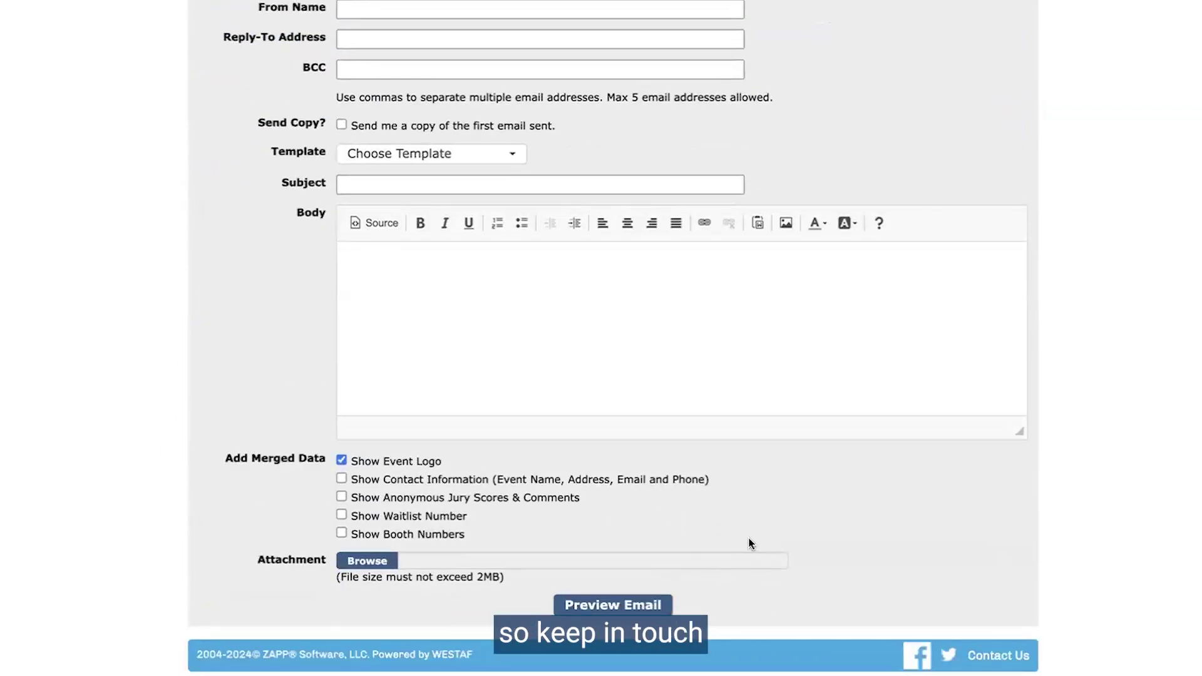
{"action": "scroll", "coordinate": [726, 489], "scroll_direction": "up", "scroll_amount": 11}
{"action": "scroll", "coordinate": [728, 492], "scroll_direction": "up", "scroll_amount": 3}
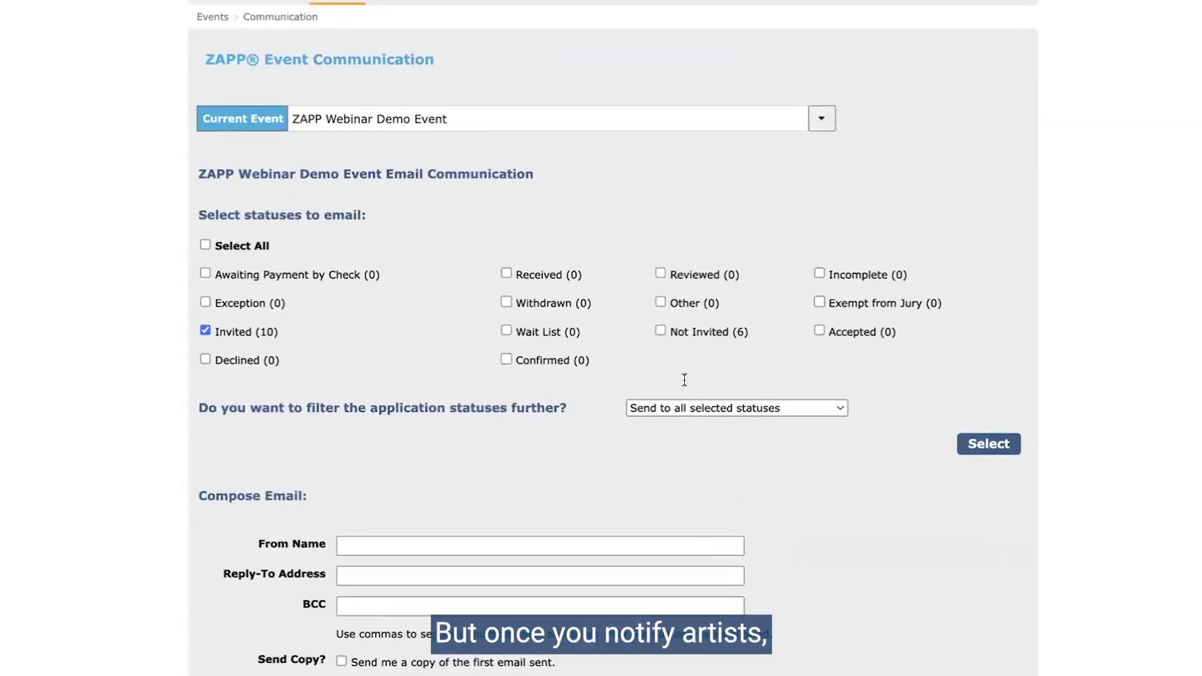
- Set Current Jury status to Complete and Hide Current Artist Status to No, then save the jury settings
{"action": "mouse_move", "coordinate": [401, 10]}
{"action": "left_click", "coordinate": [385, 44]}
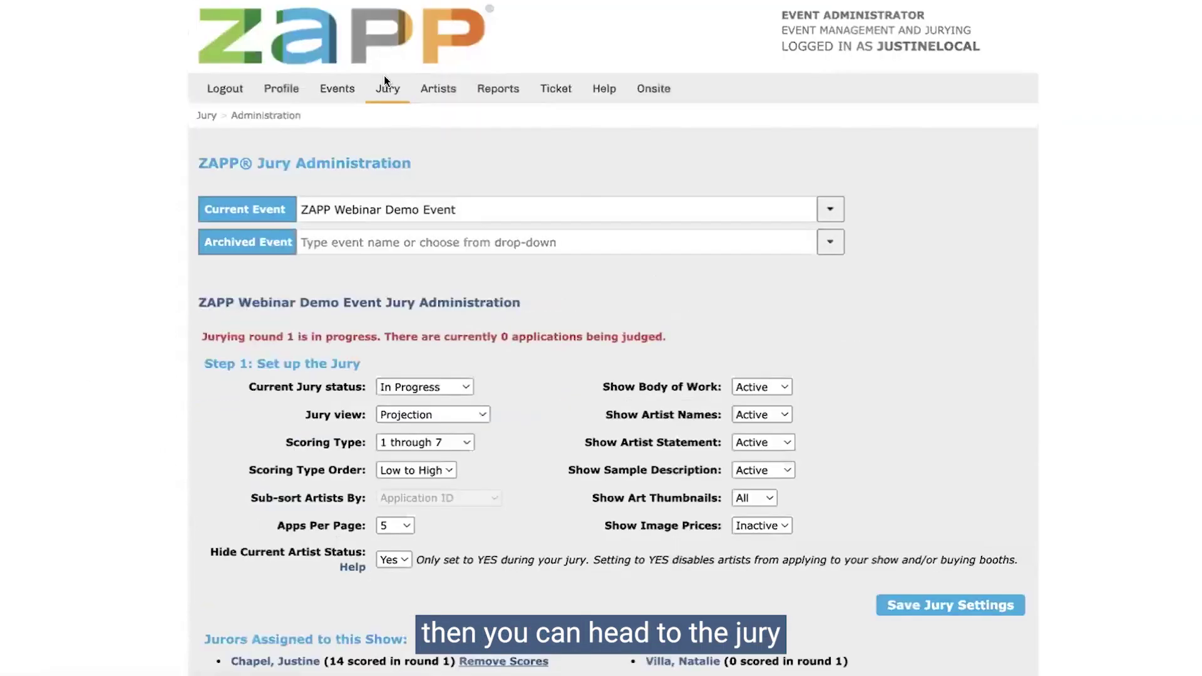
{"action": "scroll", "coordinate": [398, 293], "scroll_direction": "down", "scroll_amount": 3}
{"action": "left_click", "coordinate": [398, 295]}
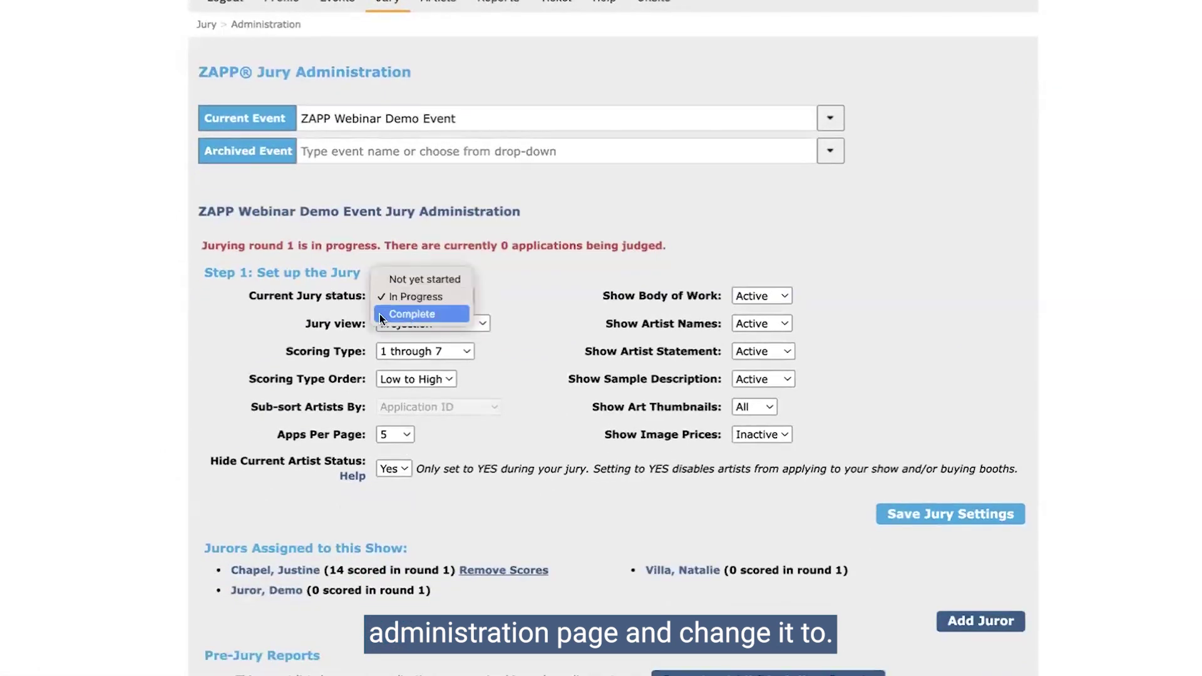
{"action": "left_click", "coordinate": [411, 312]}
{"action": "left_click", "coordinate": [402, 473]}
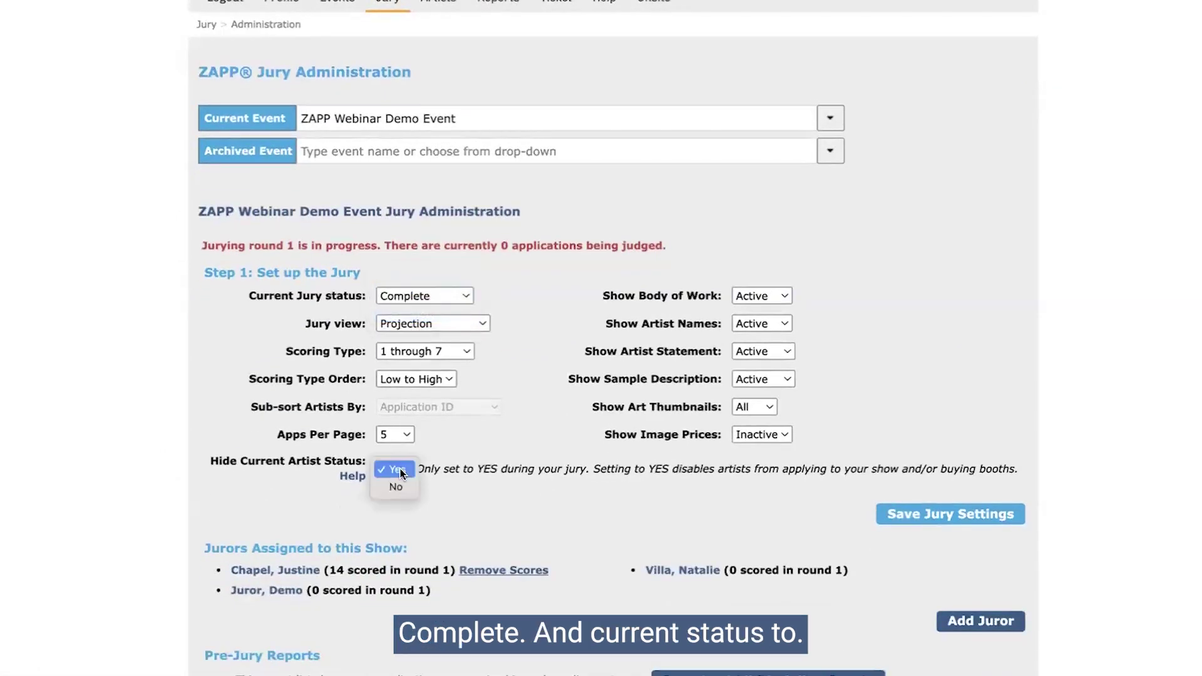
{"action": "left_click", "coordinate": [401, 486]}
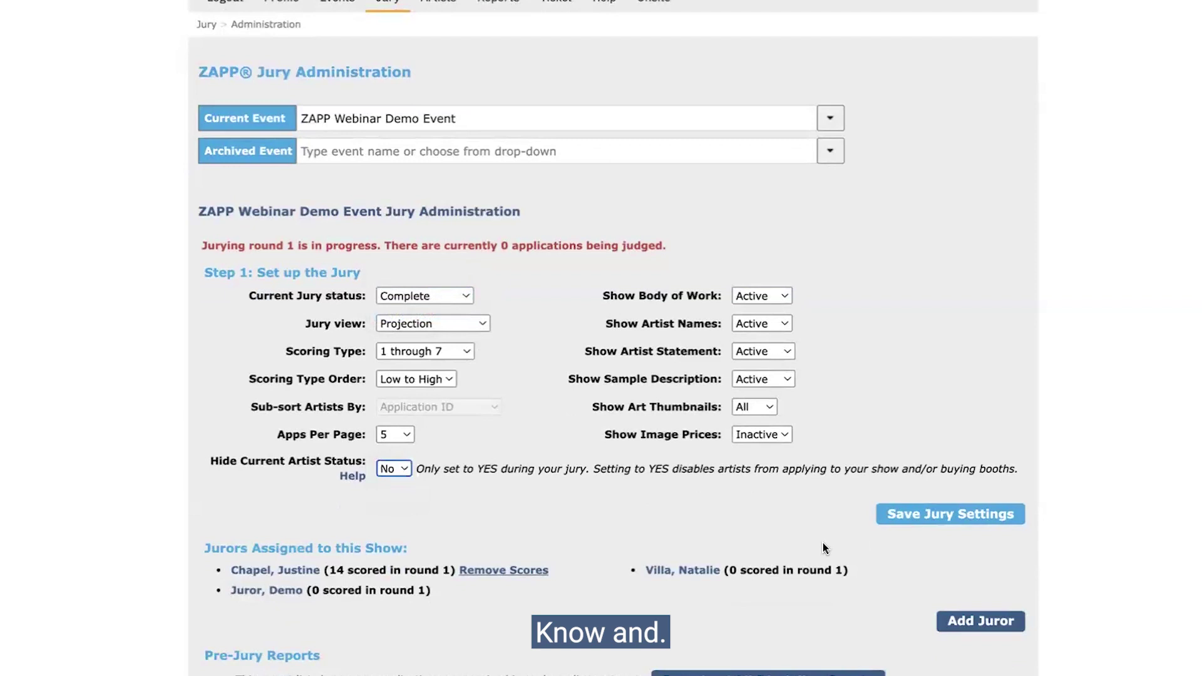
{"action": "left_click", "coordinate": [897, 522]}
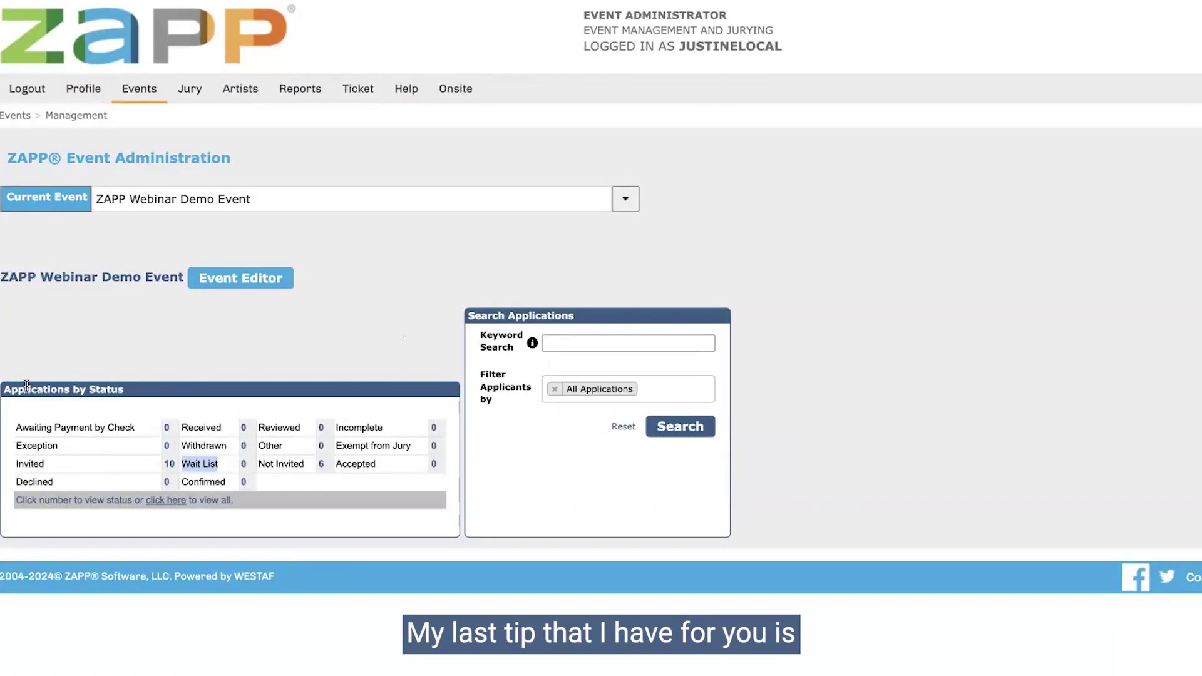
- On the Communication page, tick the Invited and Not Invited statuses and load the composer
{"action": "mouse_move", "coordinate": [139, 89]}
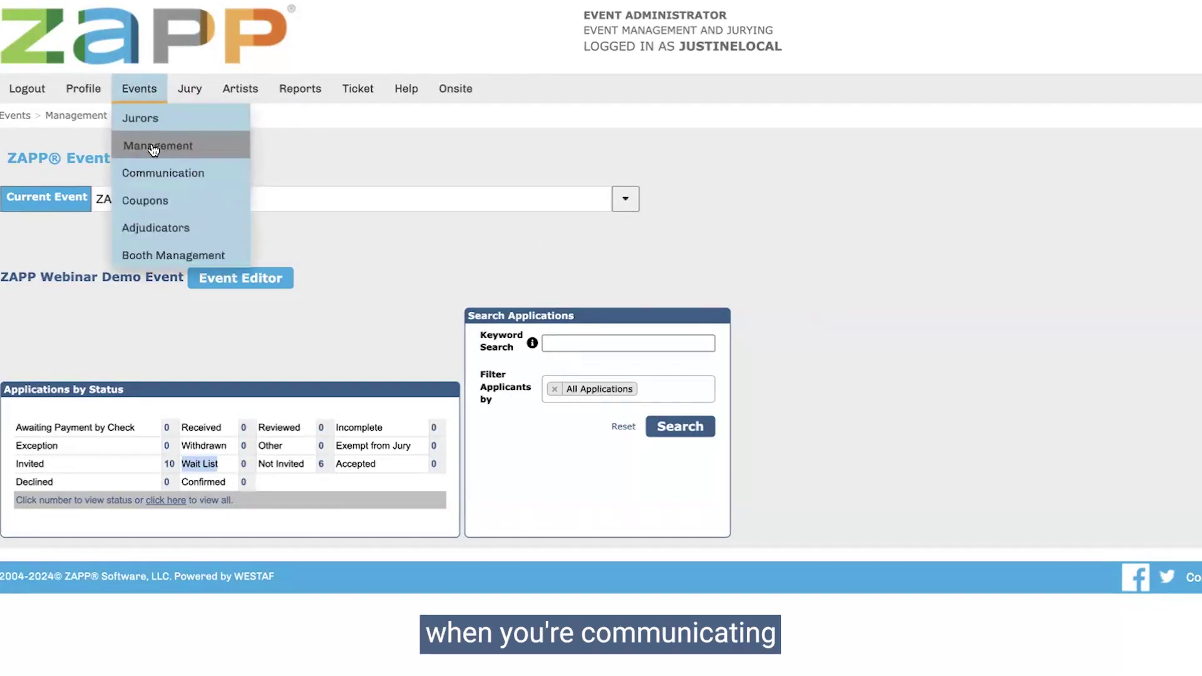
{"action": "left_click", "coordinate": [154, 172]}
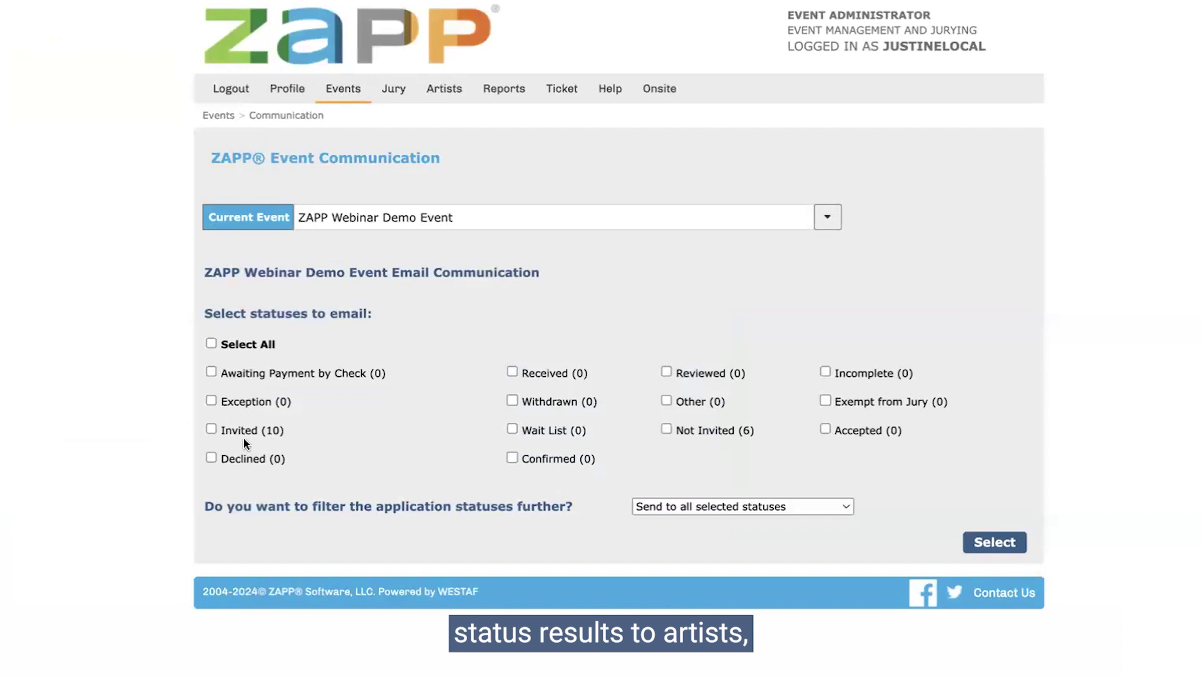
{"action": "left_click", "coordinate": [212, 428]}
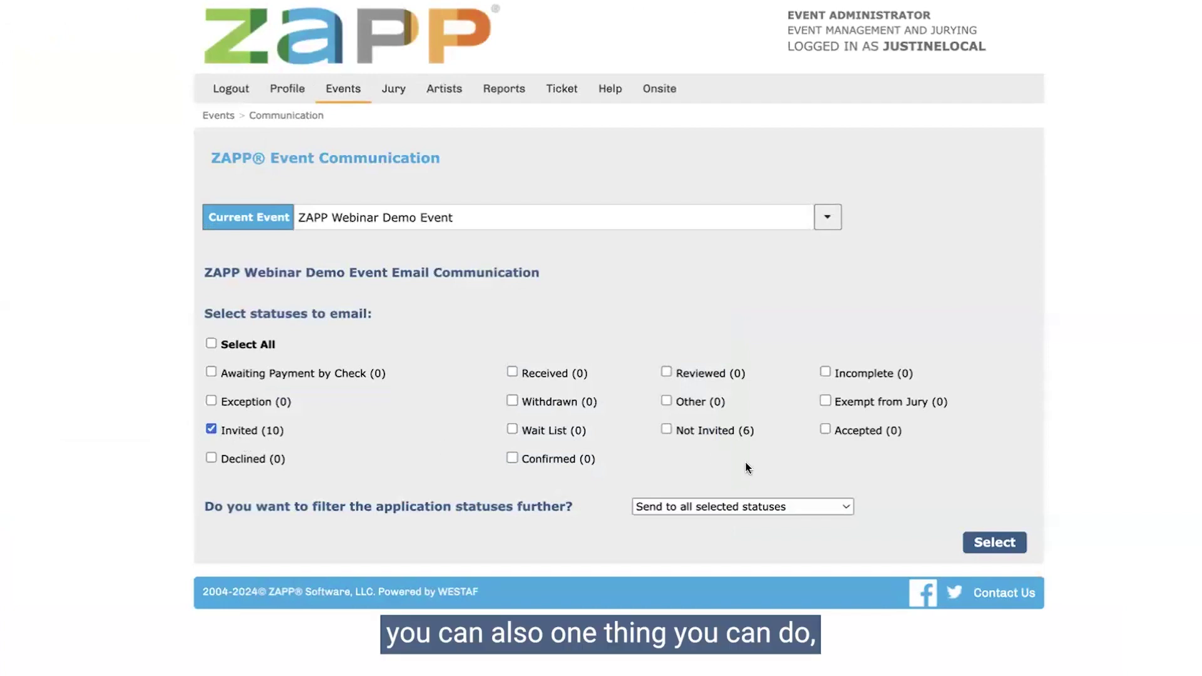
{"action": "left_click", "coordinate": [666, 429]}
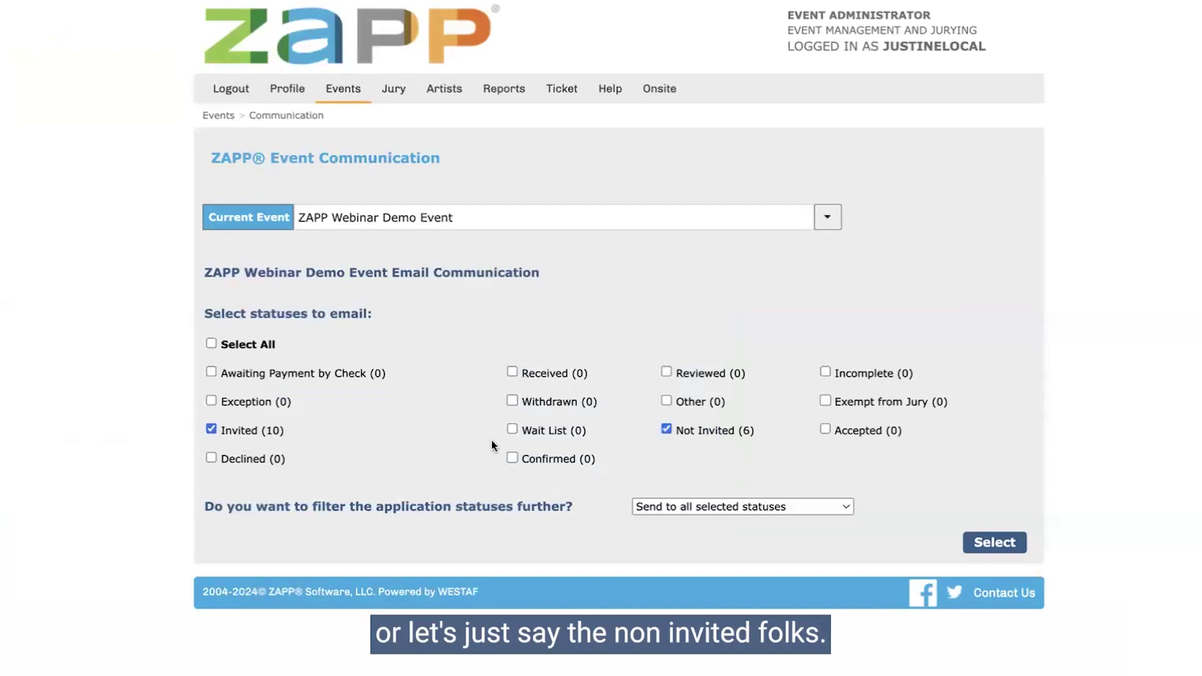
{"action": "left_click", "coordinate": [994, 542]}
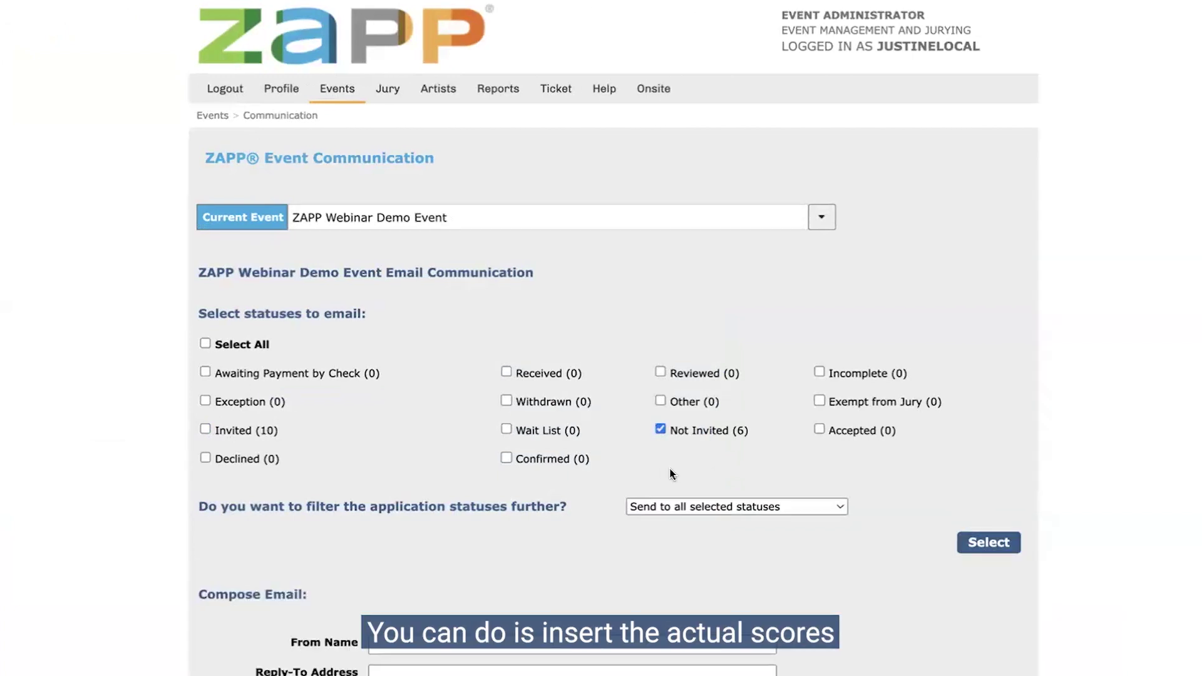
- Include Show Anonymous Jury Scores & Comments in the email and pick the jury round
{"action": "scroll", "coordinate": [659, 471], "scroll_direction": "down", "scroll_amount": 9}
{"action": "scroll", "coordinate": [659, 471], "scroll_direction": "down", "scroll_amount": 2}
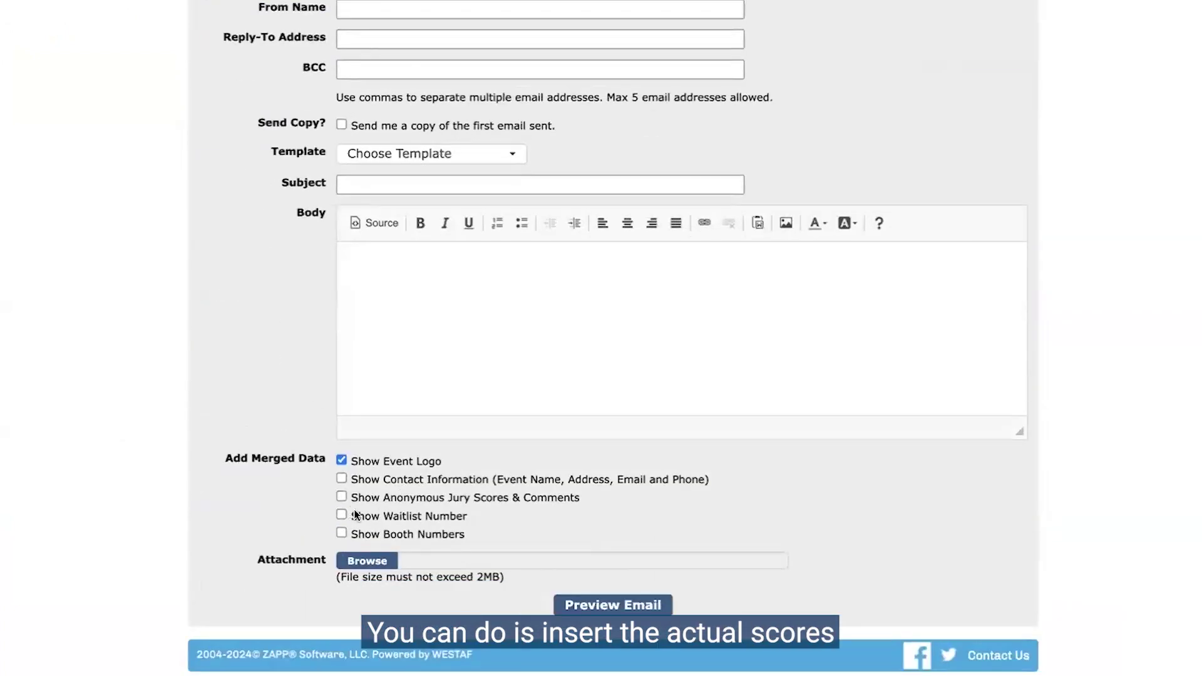
{"action": "left_click_drag", "start_coordinate": [351, 497], "coordinate": [582, 499]}
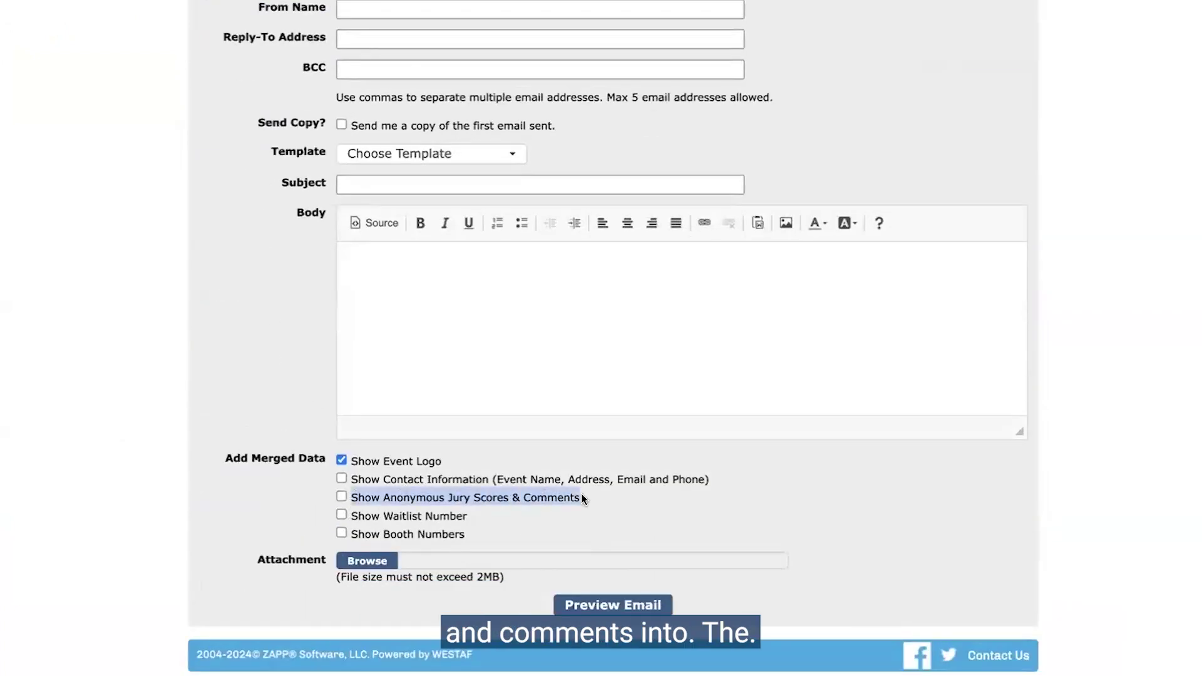
{"action": "left_click", "coordinate": [341, 496]}
{"action": "left_click", "coordinate": [437, 527]}
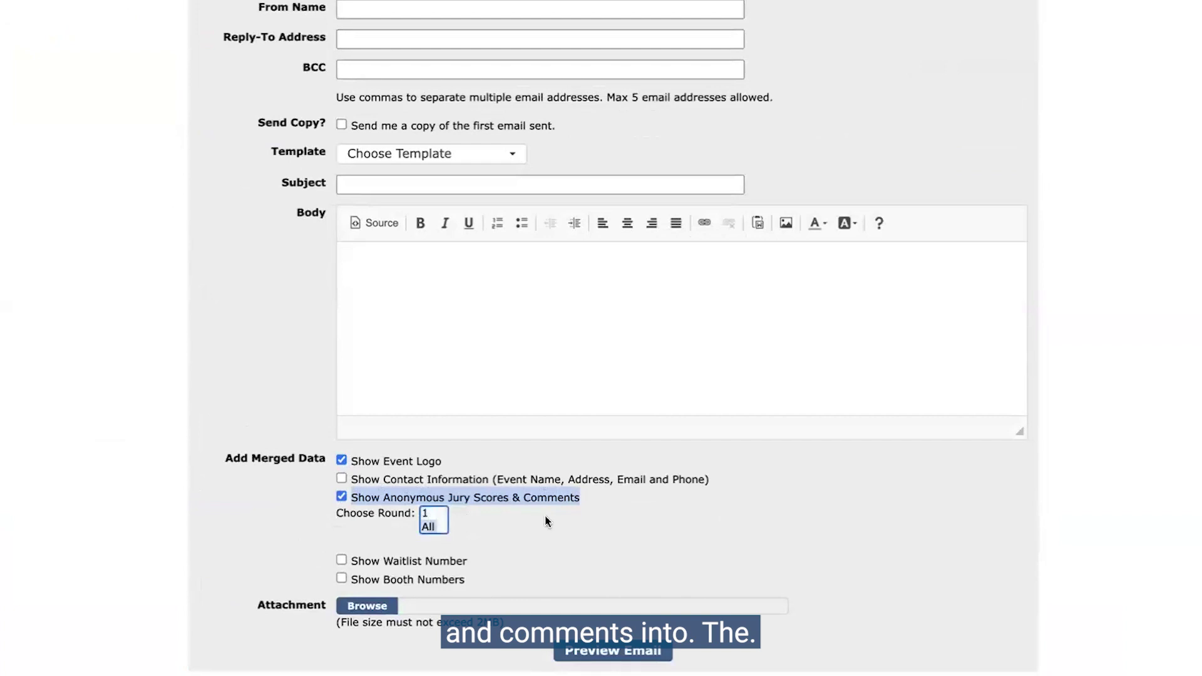